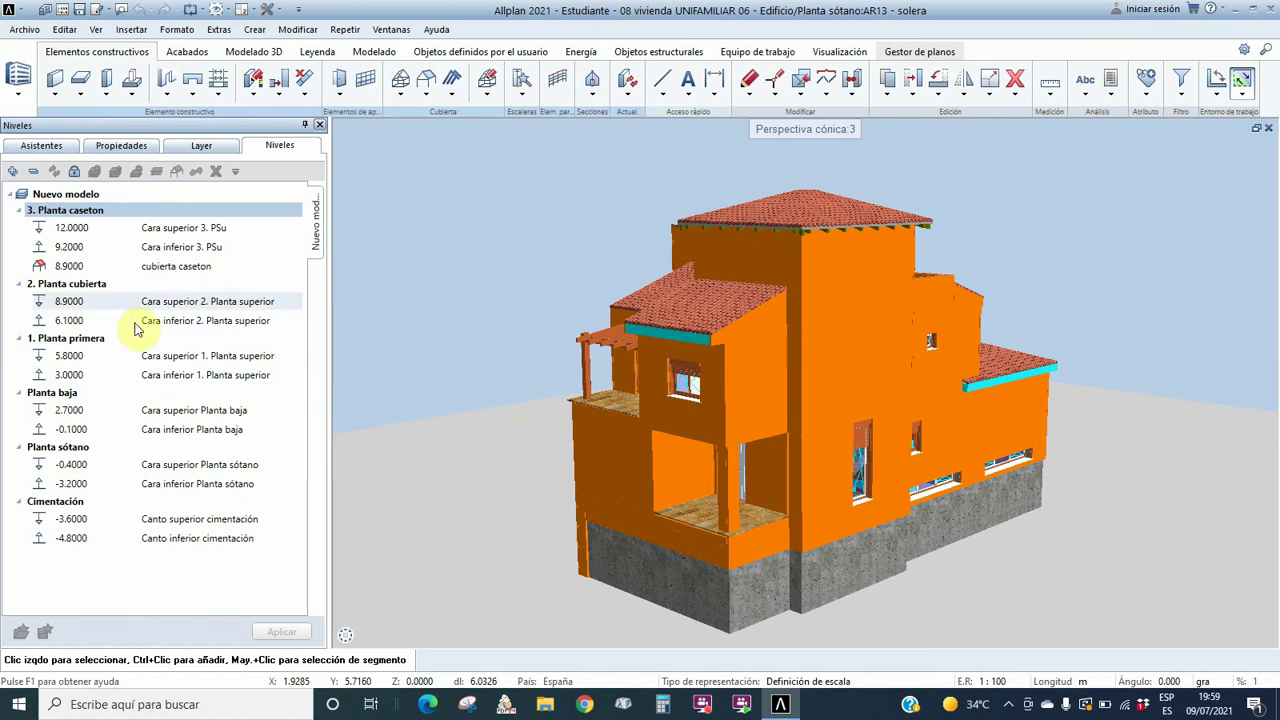
- Open the project's model hierarchy and switch off the levels 3. Planta caseton, 2. Planta cubierta, 1. Planta Primera and Planta sótano
{"action": "left_click", "coordinate": [64, 10]}
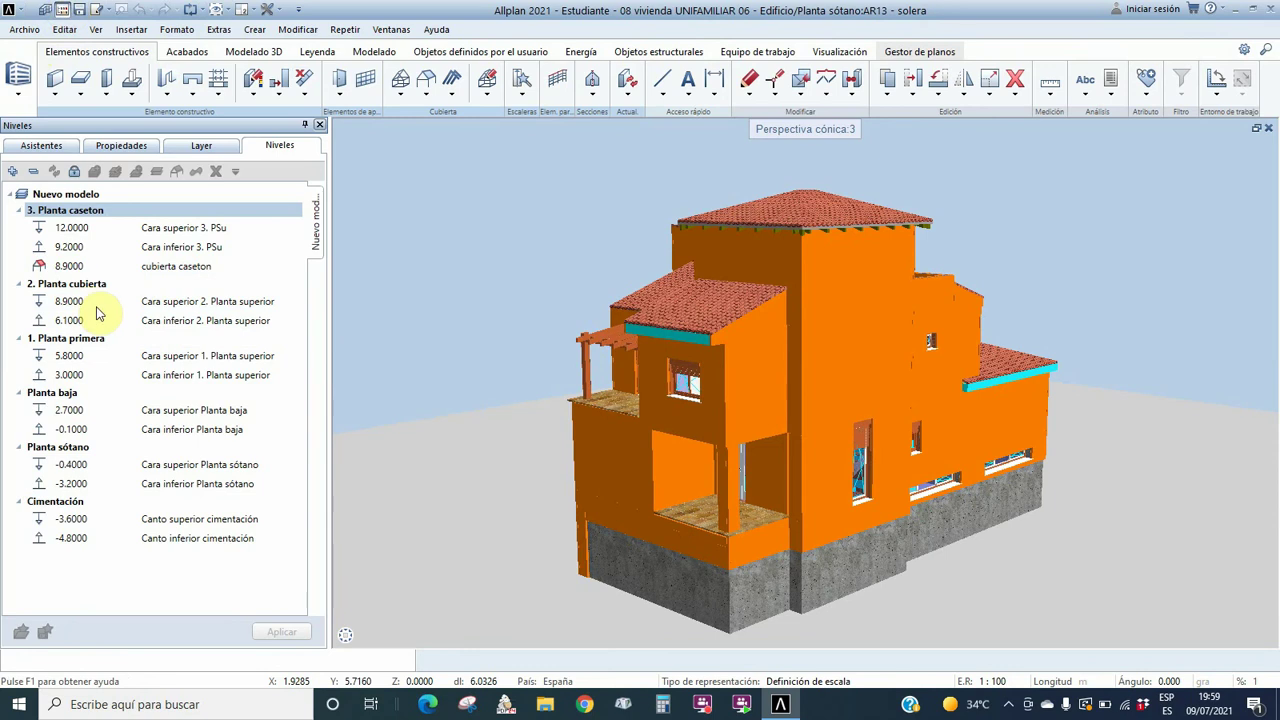
{"action": "scroll", "coordinate": [250, 236], "scroll_direction": "up", "scroll_amount": 5}
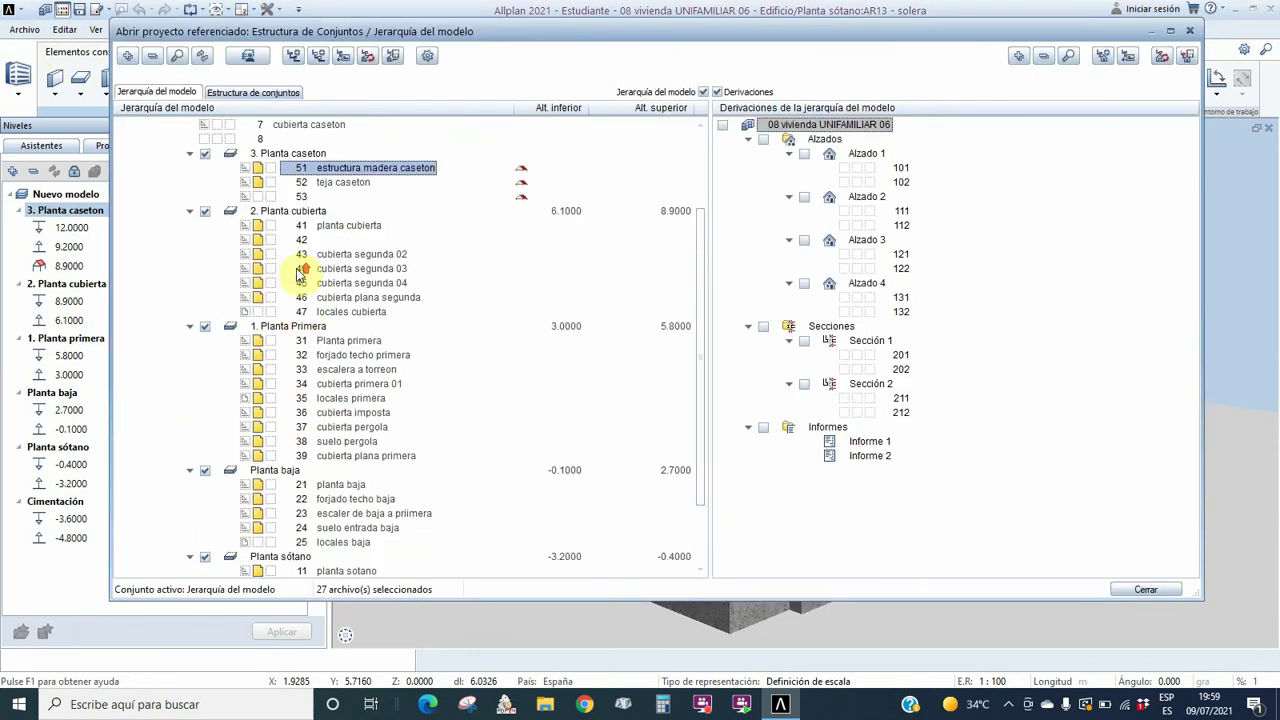
{"action": "left_click", "coordinate": [205, 270]}
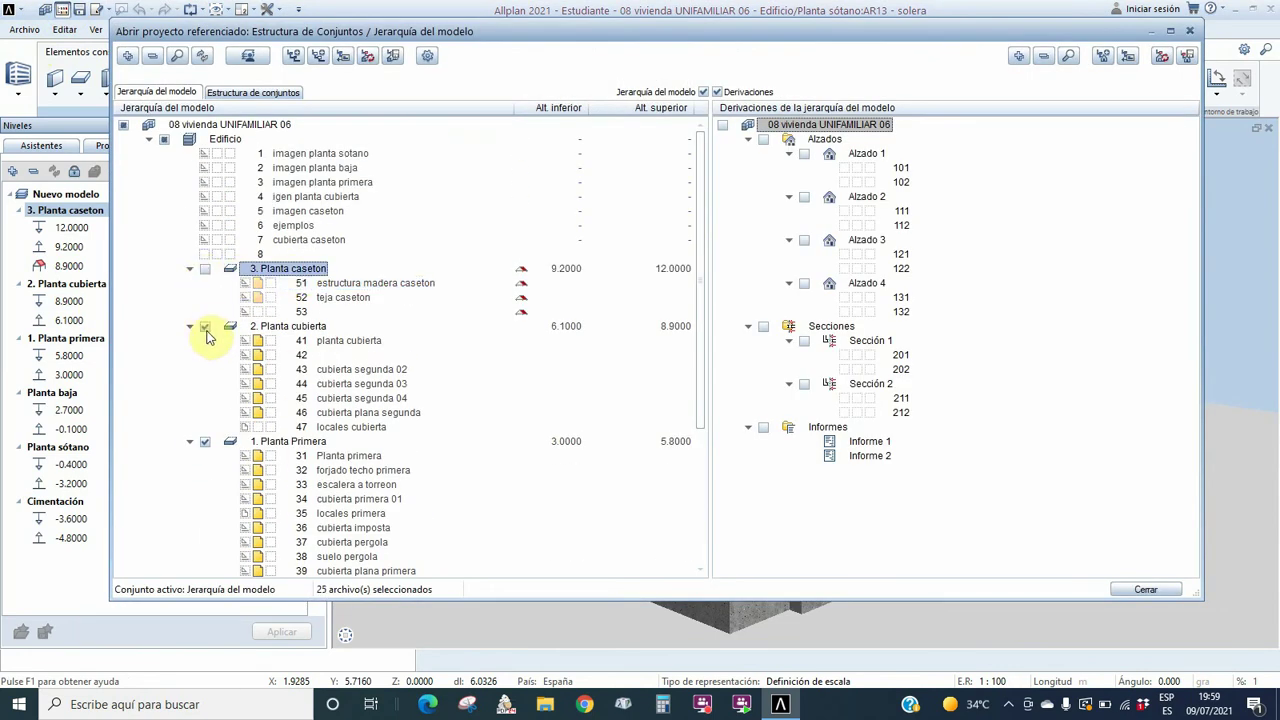
{"action": "left_click", "coordinate": [205, 327]}
{"action": "left_click", "coordinate": [205, 441]}
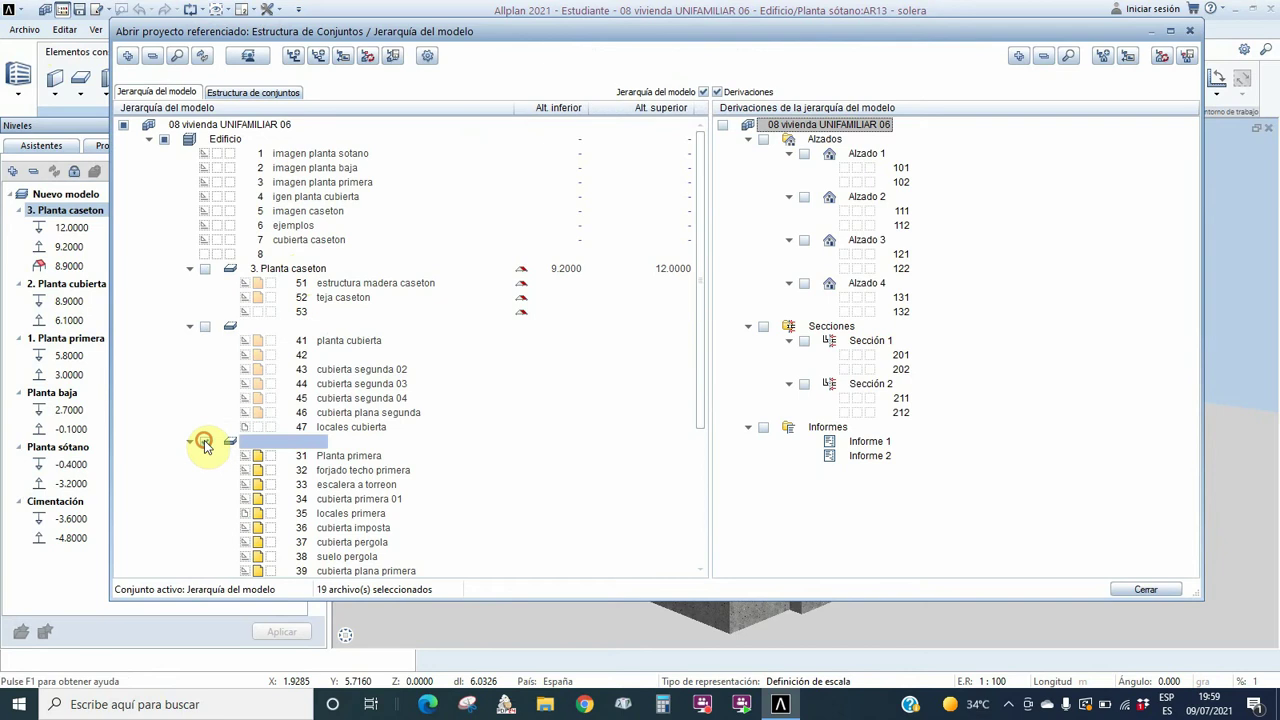
{"action": "scroll", "coordinate": [337, 371], "scroll_direction": "down", "scroll_amount": 5}
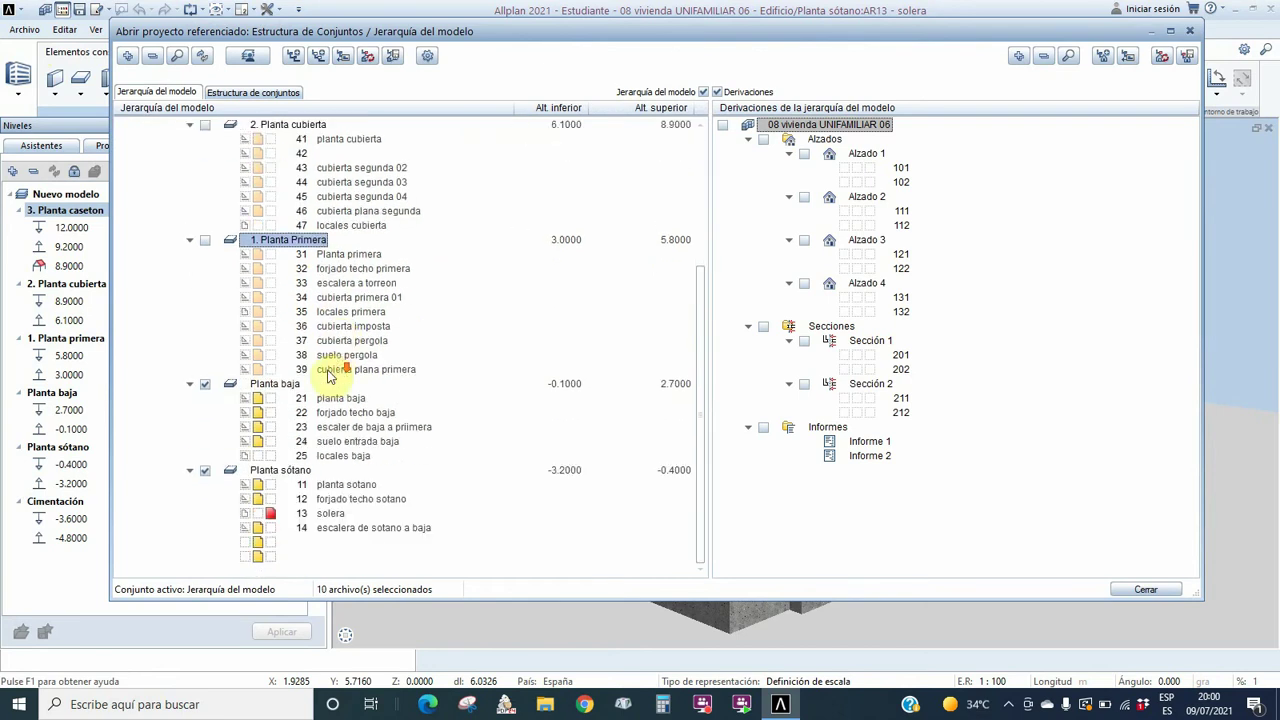
{"action": "left_click", "coordinate": [205, 472]}
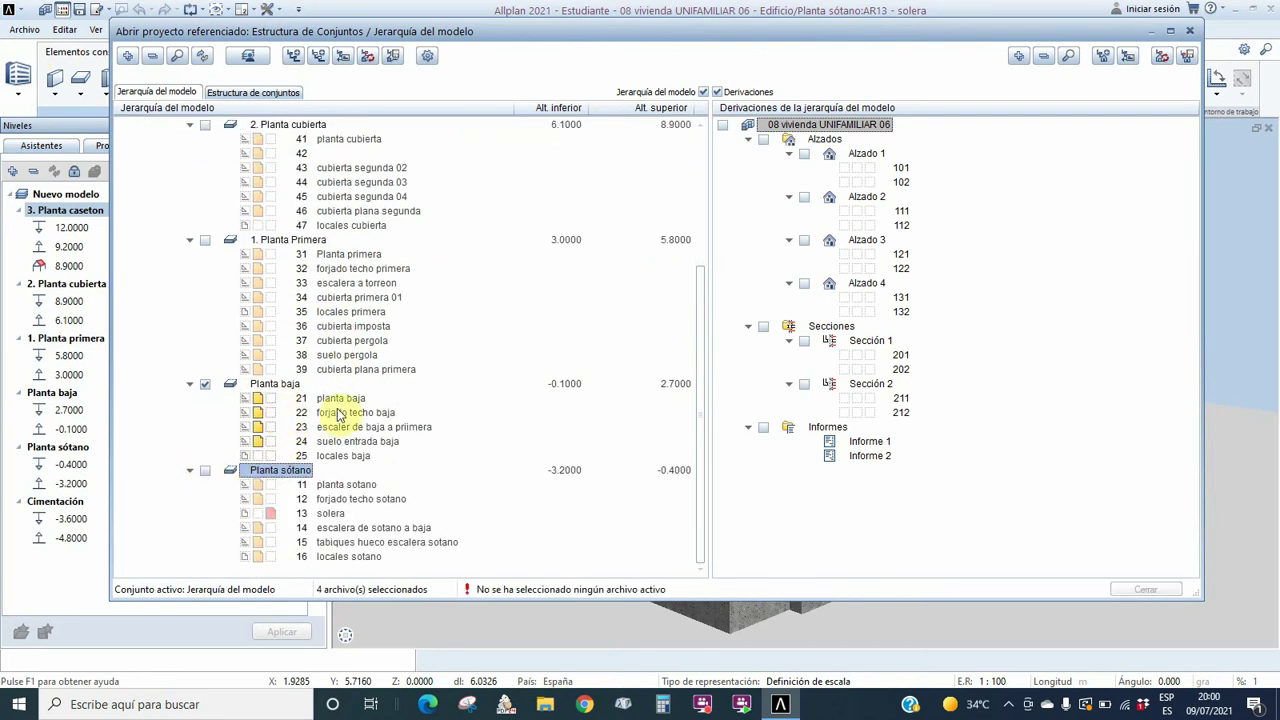
- Within Planta baja, unload files 22 forjado techo baja and 24 suelo entrada baja, and make 25 locales baja the active file
{"action": "left_click", "coordinate": [257, 413]}
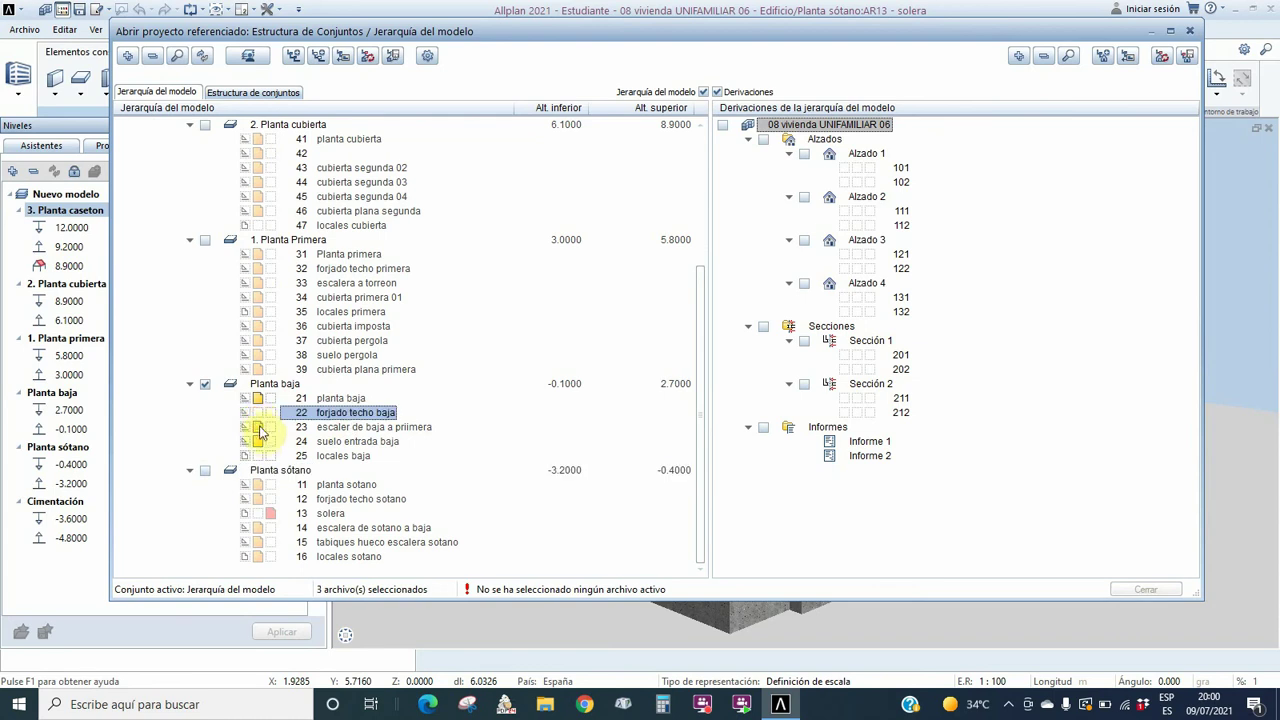
{"action": "left_click", "coordinate": [258, 428]}
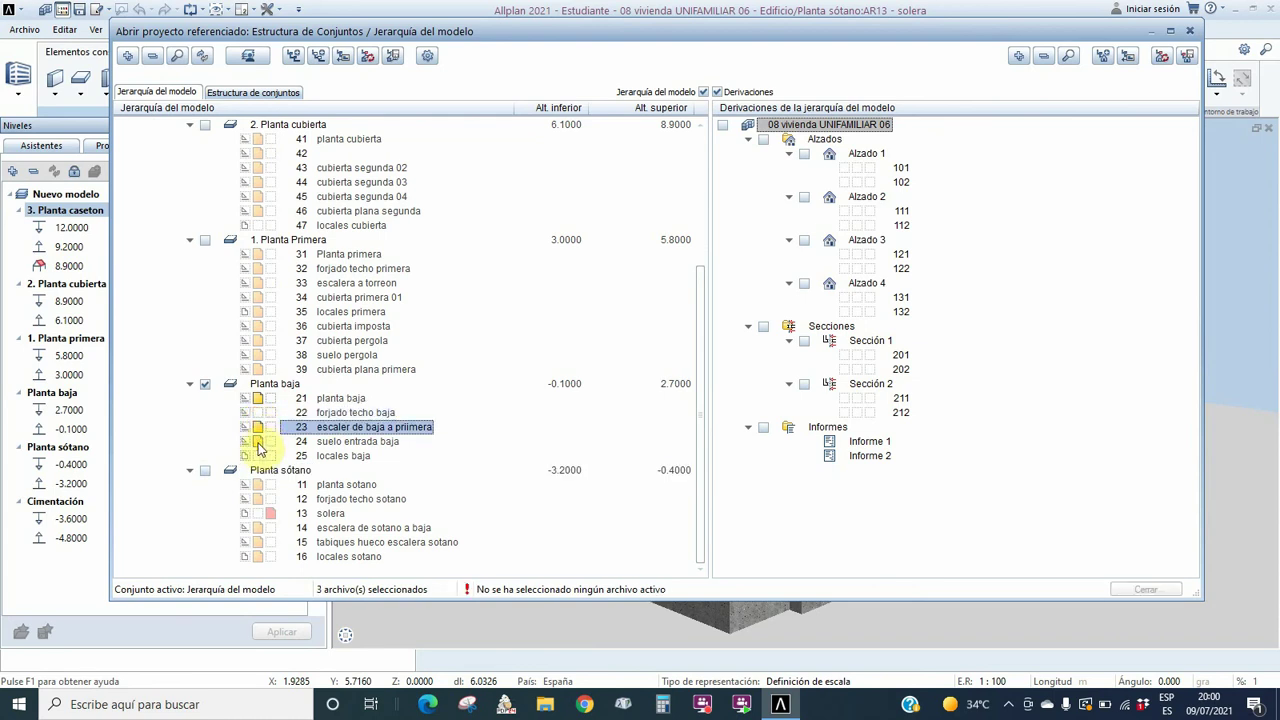
{"action": "left_click", "coordinate": [258, 443]}
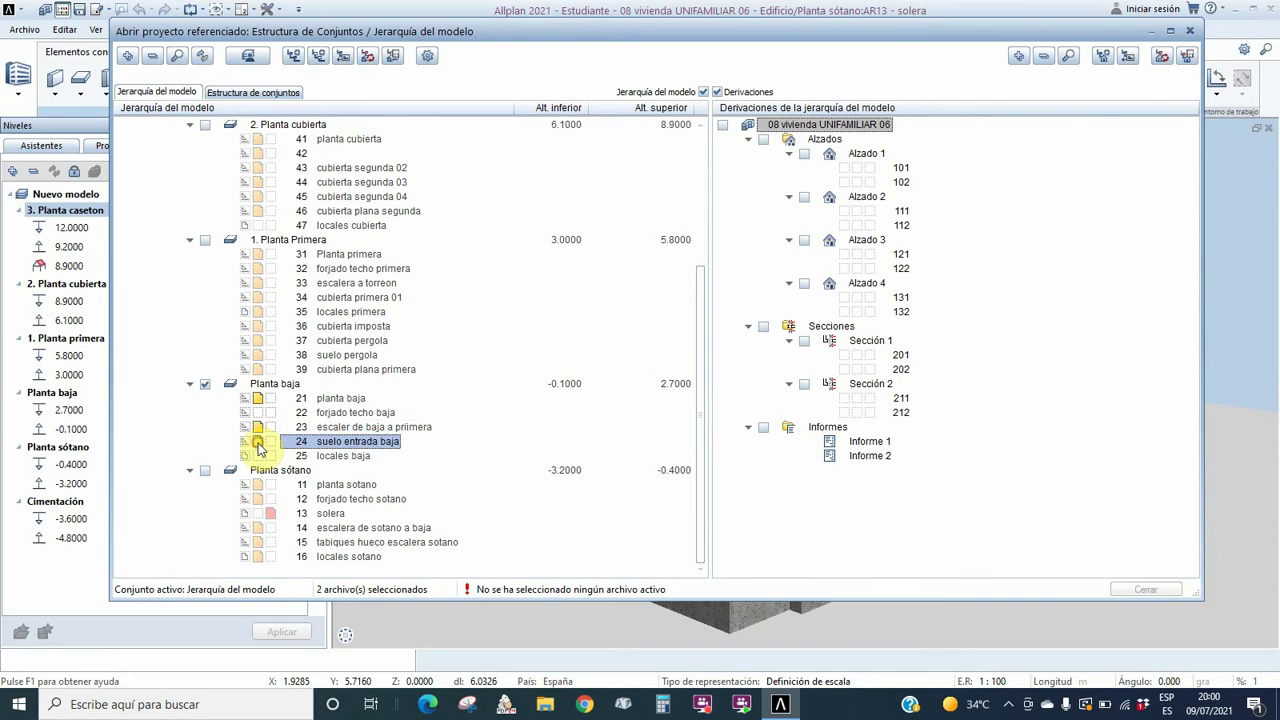
{"action": "left_click", "coordinate": [271, 456]}
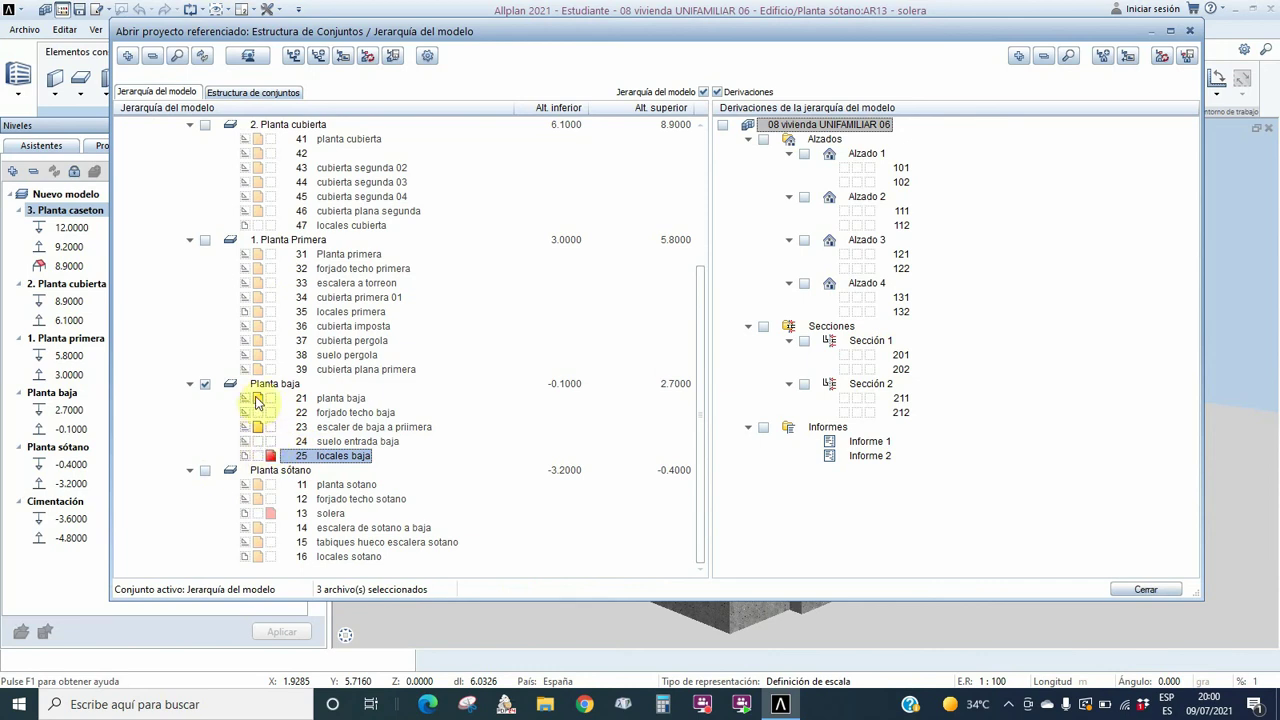
- Load file 2 imagen planta baja as a passive background reference and close the file selection
{"action": "scroll", "coordinate": [268, 390], "scroll_direction": "up", "scroll_amount": 5}
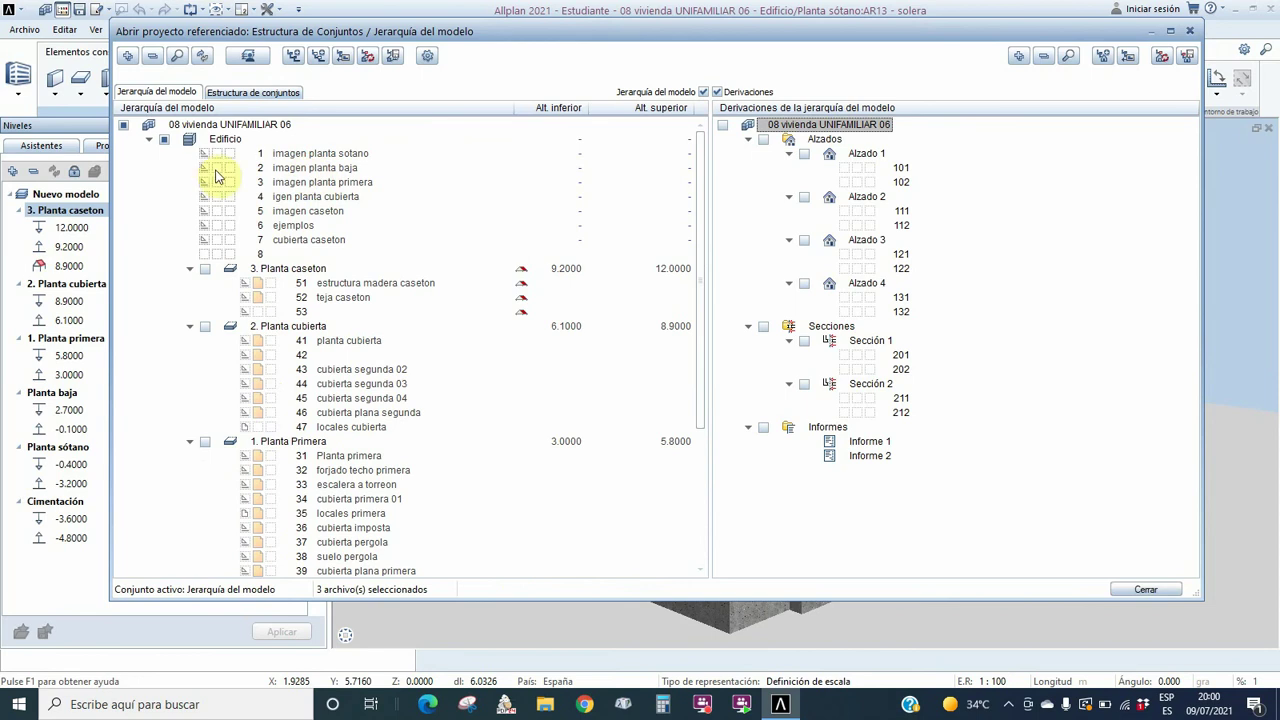
{"action": "left_click", "coordinate": [203, 170]}
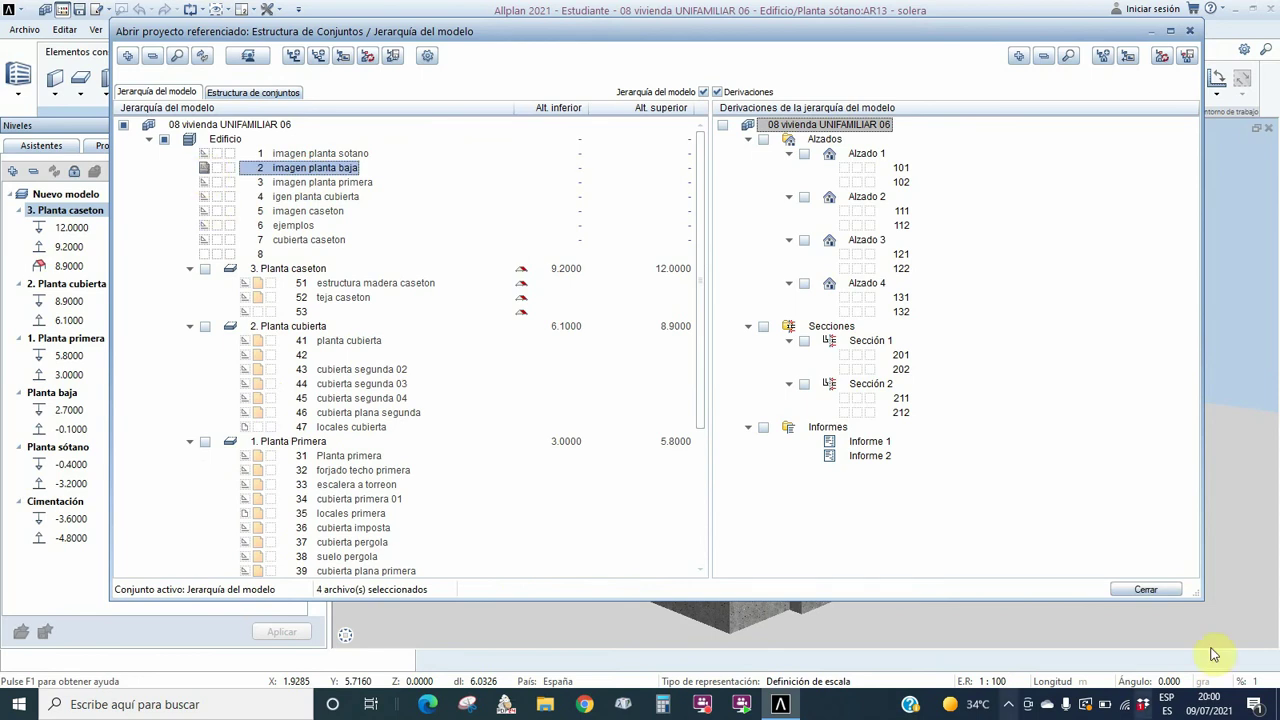
{"action": "left_click", "coordinate": [1142, 590]}
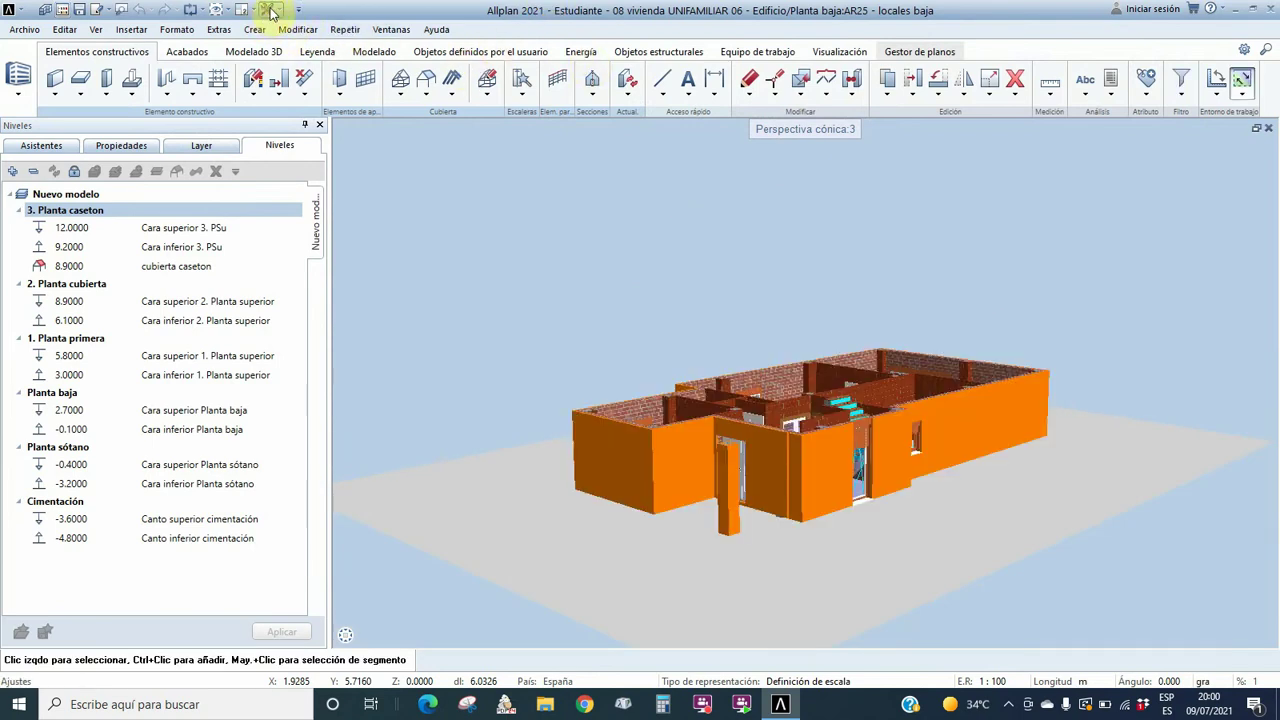
- Arrange the views in the 2 + 1 window layout and maximize the Planta view
{"action": "left_click", "coordinate": [391, 29]}
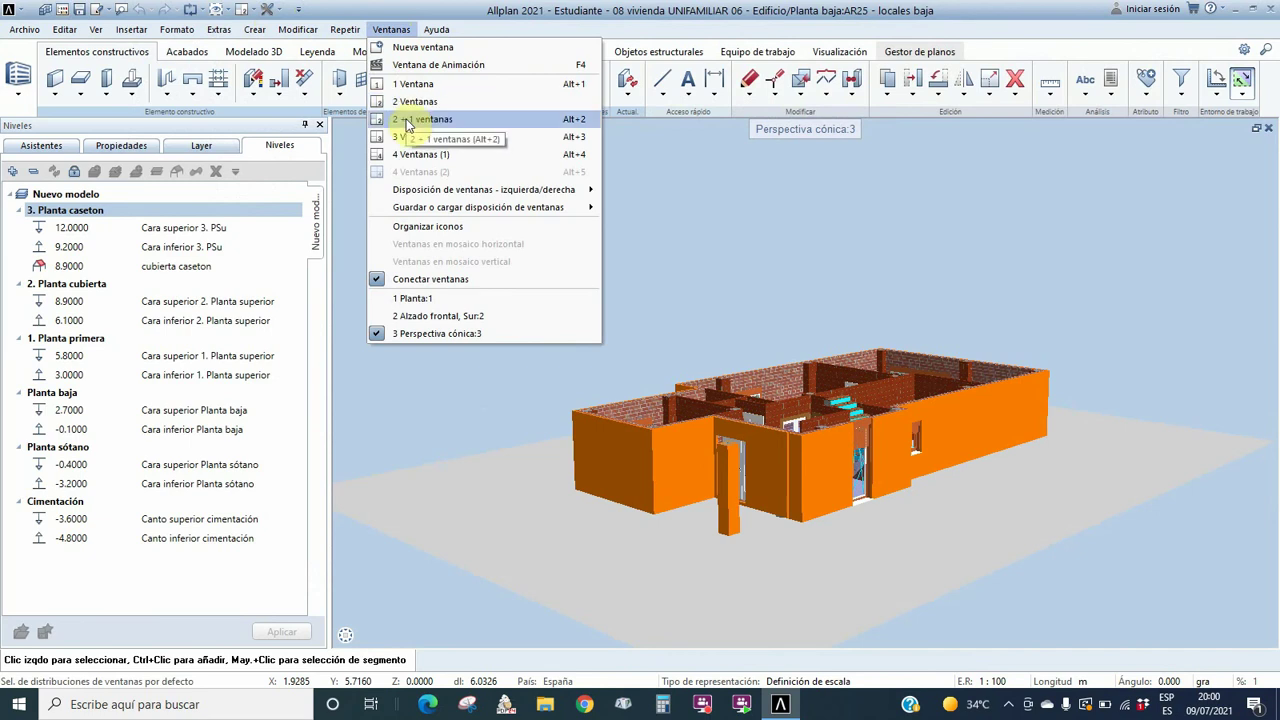
{"action": "left_click", "coordinate": [405, 121]}
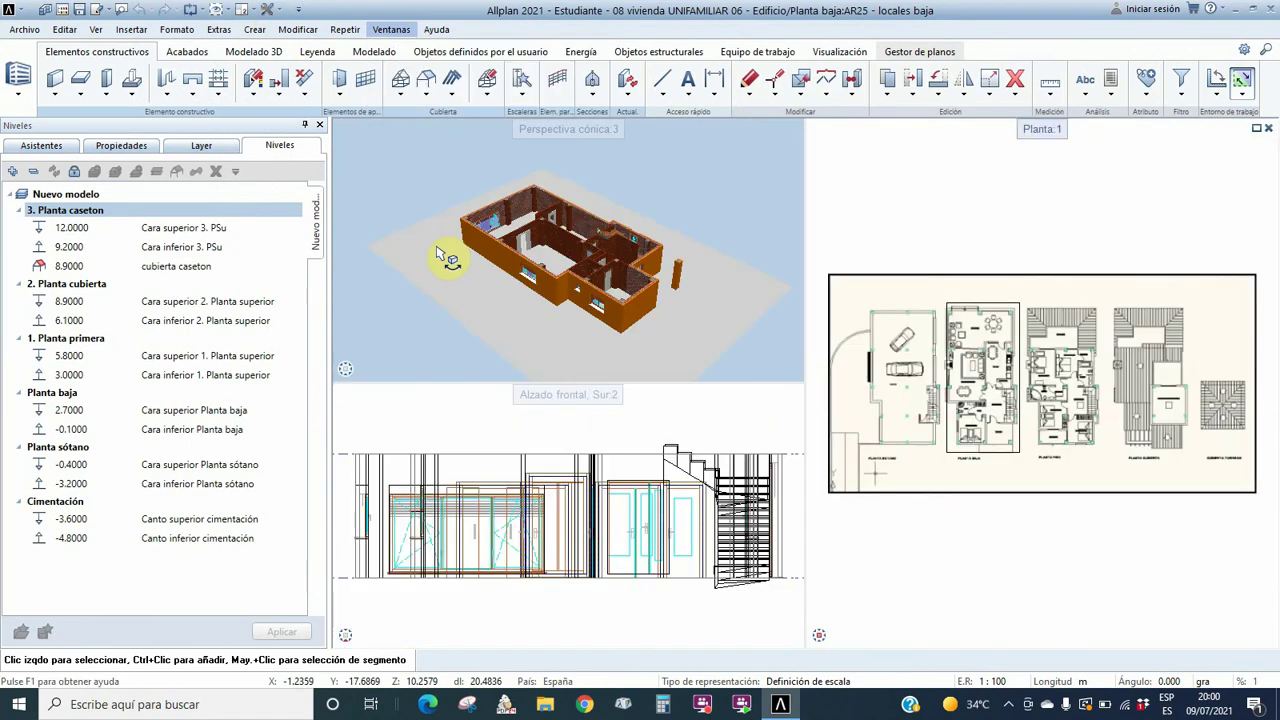
{"action": "double_click", "coordinate": [1050, 134]}
- Examine the rooms of the Planta Baja plan, from the dining and living areas down to the bedroom and porch
{"action": "scroll", "coordinate": [466, 342], "scroll_direction": "up", "scroll_amount": 4}
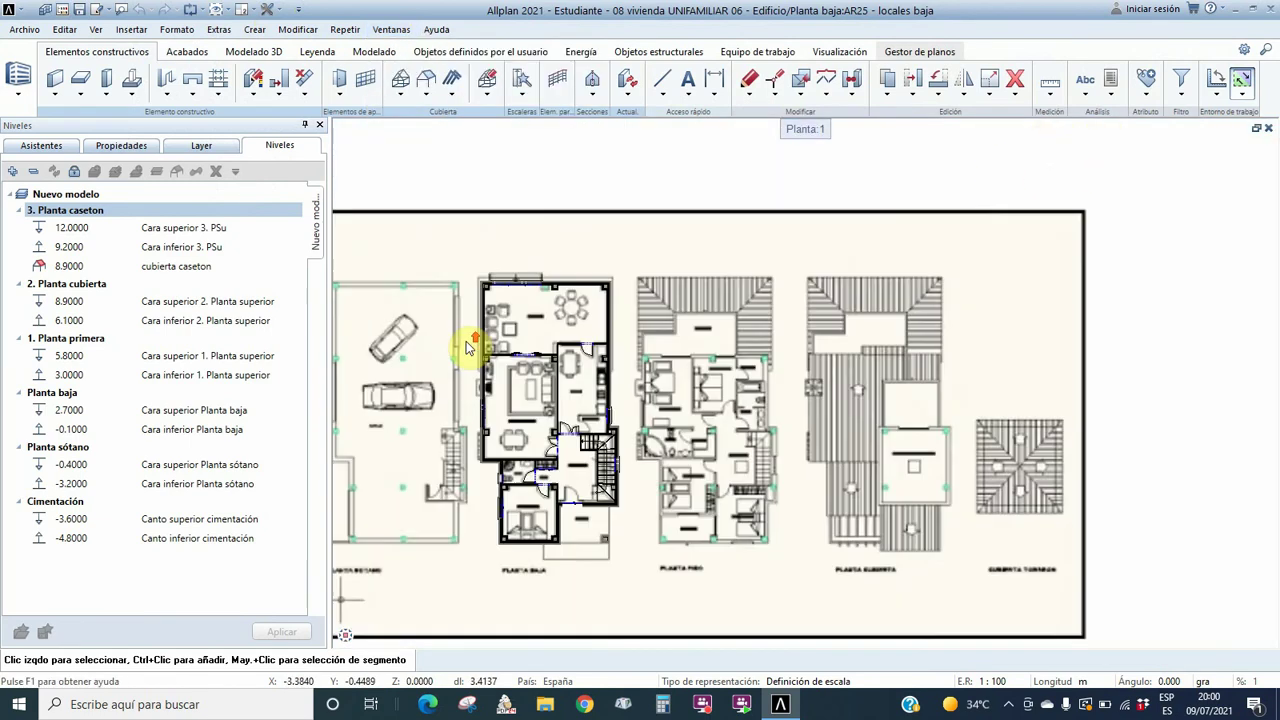
{"action": "scroll", "coordinate": [608, 306], "scroll_direction": "up", "scroll_amount": 3}
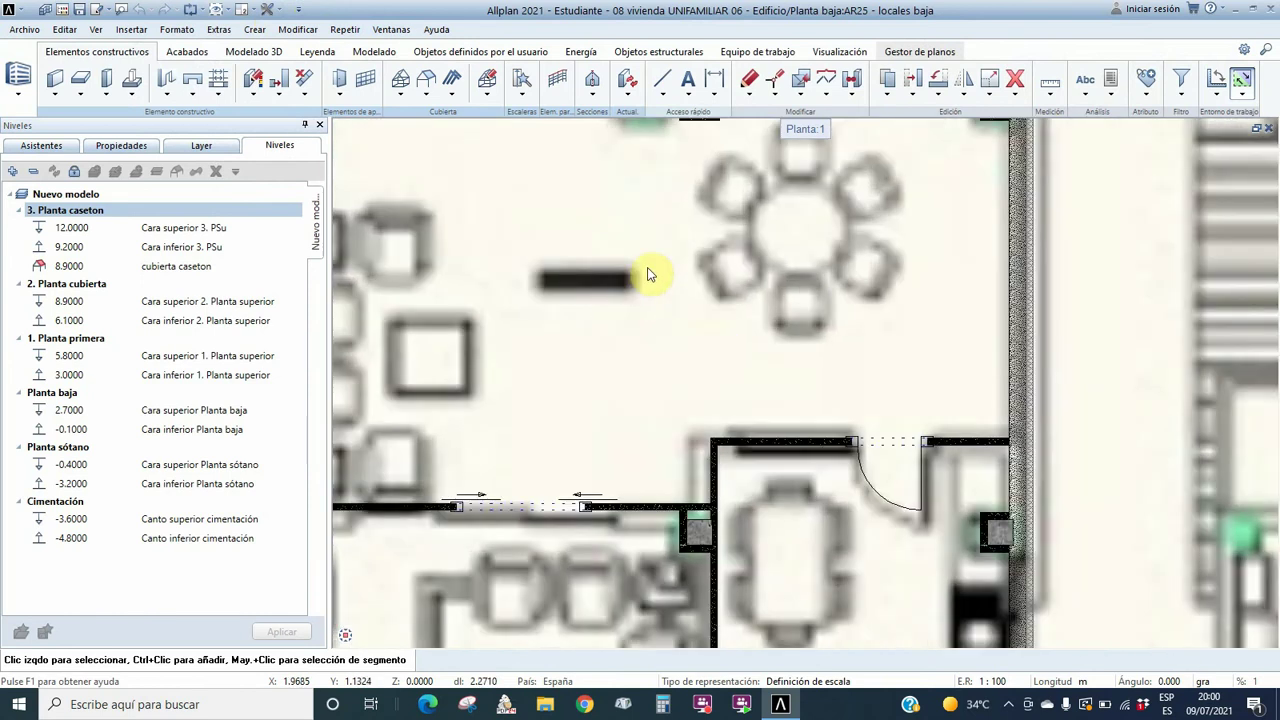
{"action": "scroll", "coordinate": [700, 278], "scroll_direction": "down", "scroll_amount": 1}
{"action": "scroll", "coordinate": [720, 278], "scroll_direction": "down", "scroll_amount": 1}
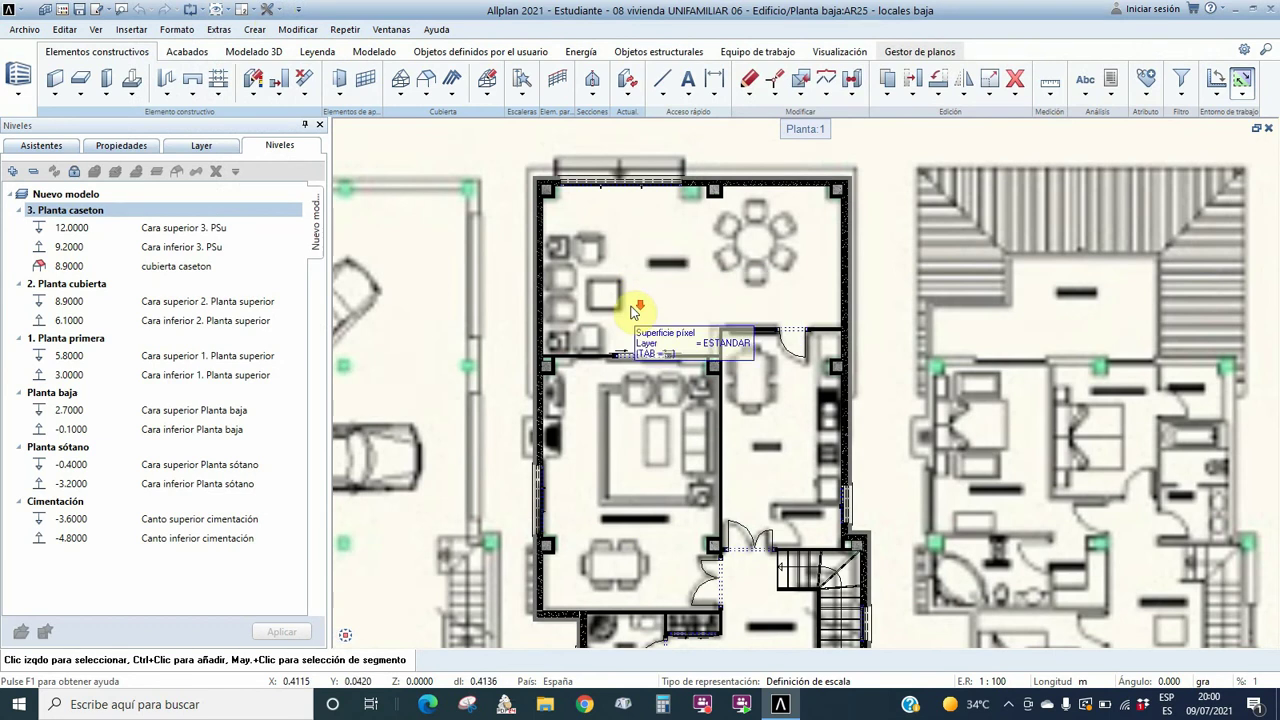
{"action": "scroll", "coordinate": [640, 295], "scroll_direction": "down", "scroll_amount": 2}
{"action": "scroll", "coordinate": [632, 430], "scroll_direction": "up", "scroll_amount": 4}
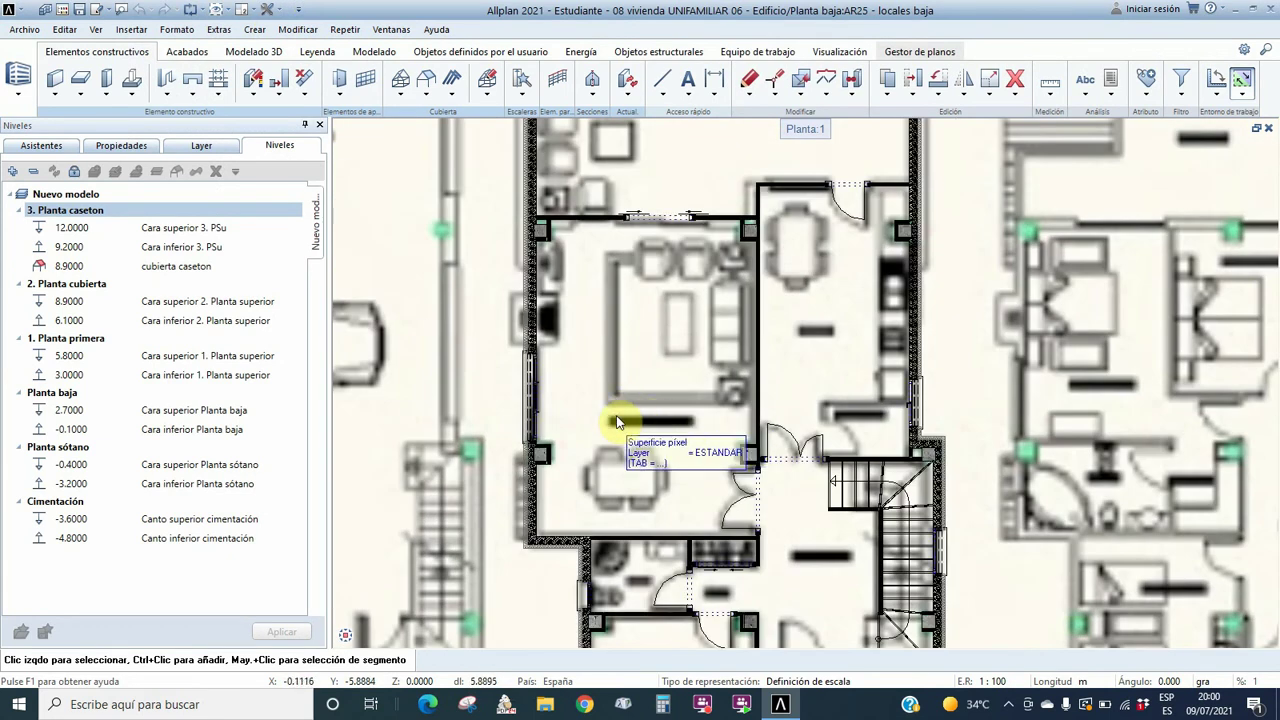
{"action": "scroll", "coordinate": [612, 423], "scroll_direction": "down", "scroll_amount": 1}
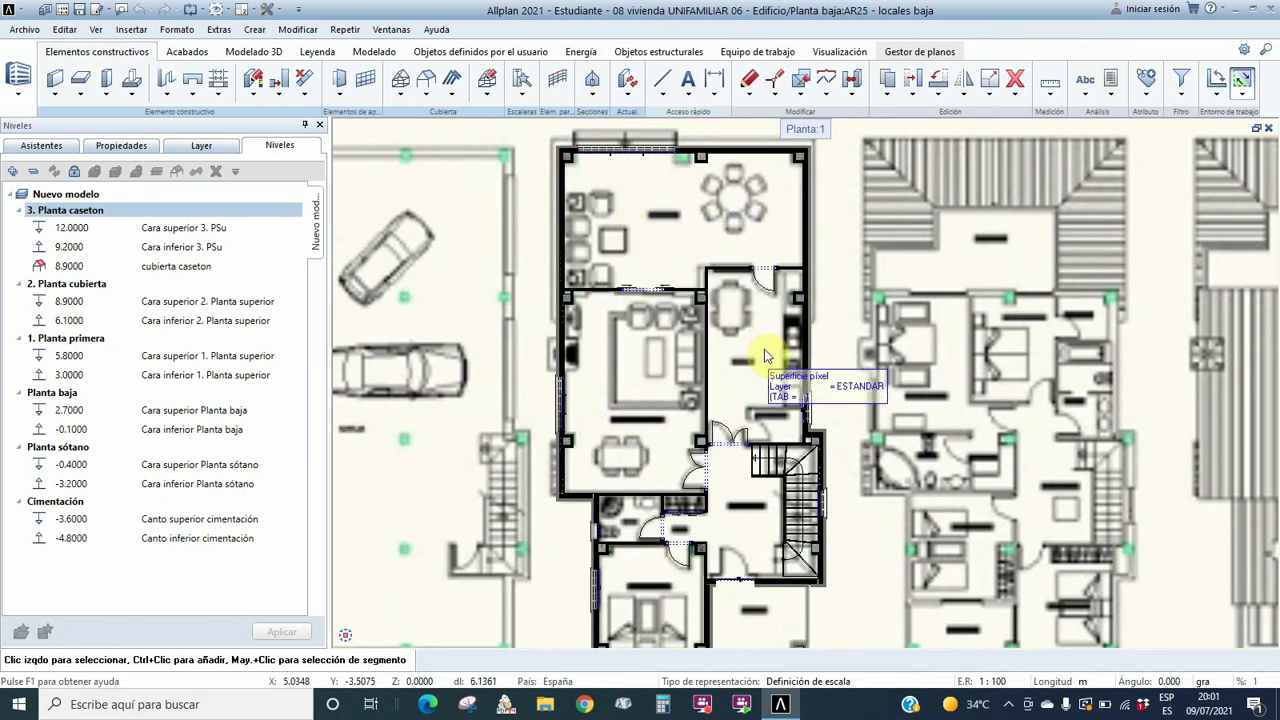
{"action": "scroll", "coordinate": [686, 460], "scroll_direction": "down", "scroll_amount": 1}
{"action": "scroll", "coordinate": [675, 572], "scroll_direction": "up", "scroll_amount": 1}
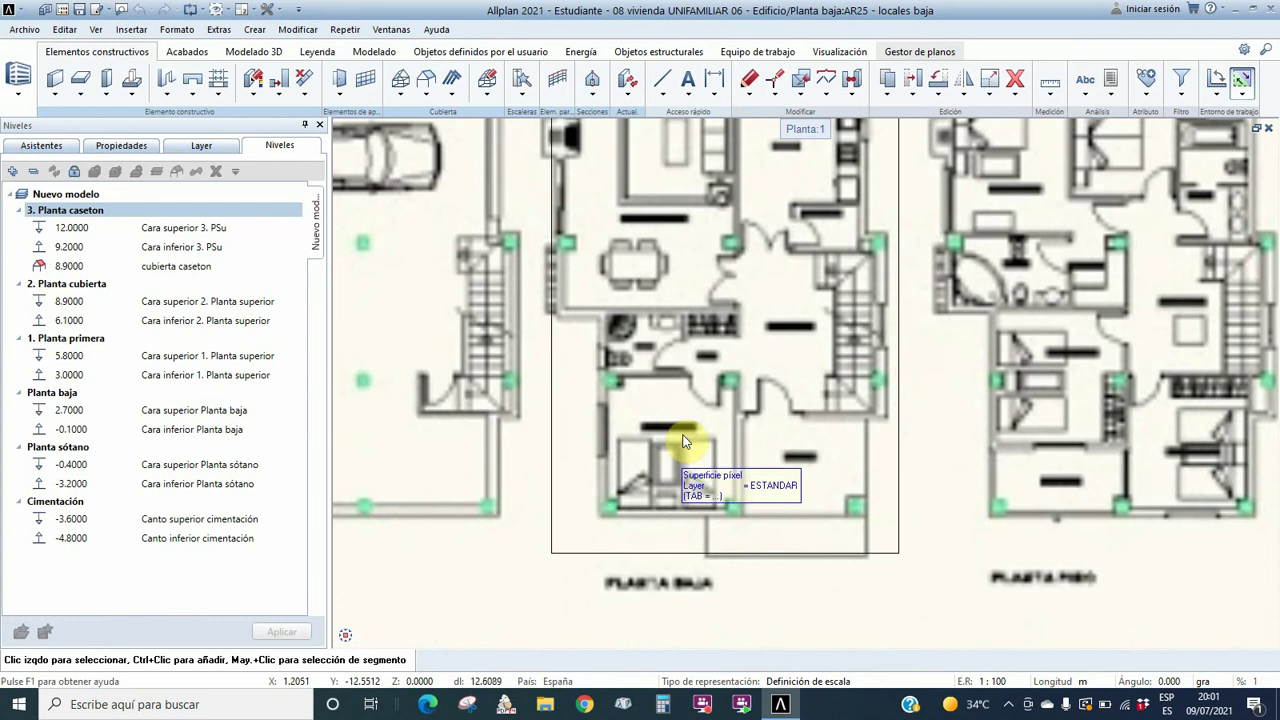
{"action": "scroll", "coordinate": [626, 483], "scroll_direction": "down", "scroll_amount": 1}
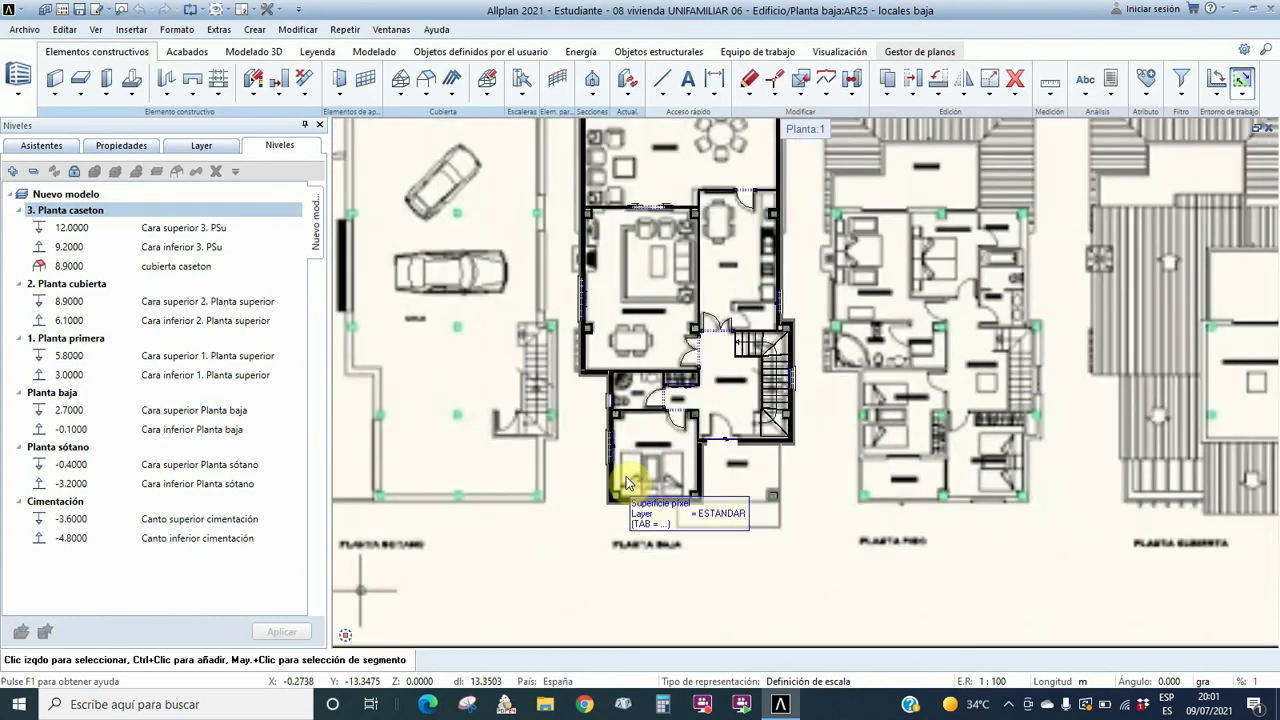
{"action": "scroll", "coordinate": [628, 340], "scroll_direction": "down", "scroll_amount": 1}
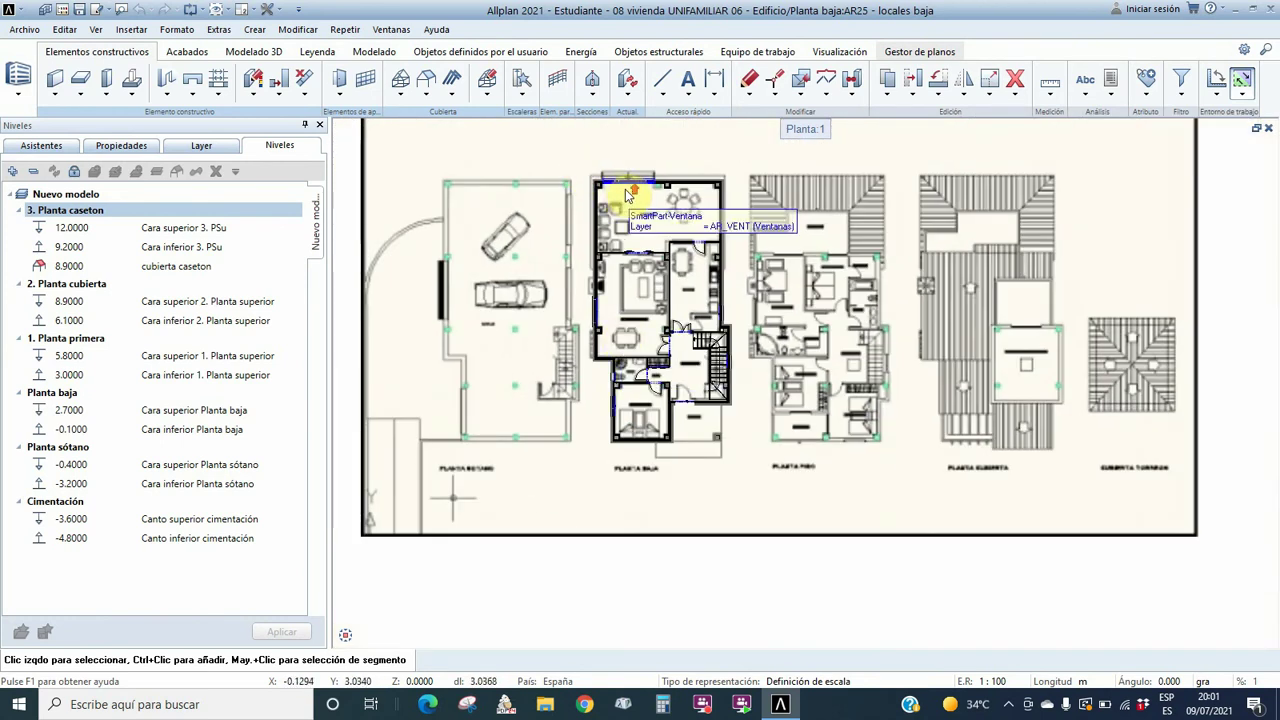
- Examine the ground-floor kitchen, hall and staircase, the adjacent Planta Piso plan, and the large dining room beside the sliding doors
{"action": "scroll", "coordinate": [628, 193], "scroll_direction": "up", "scroll_amount": 1}
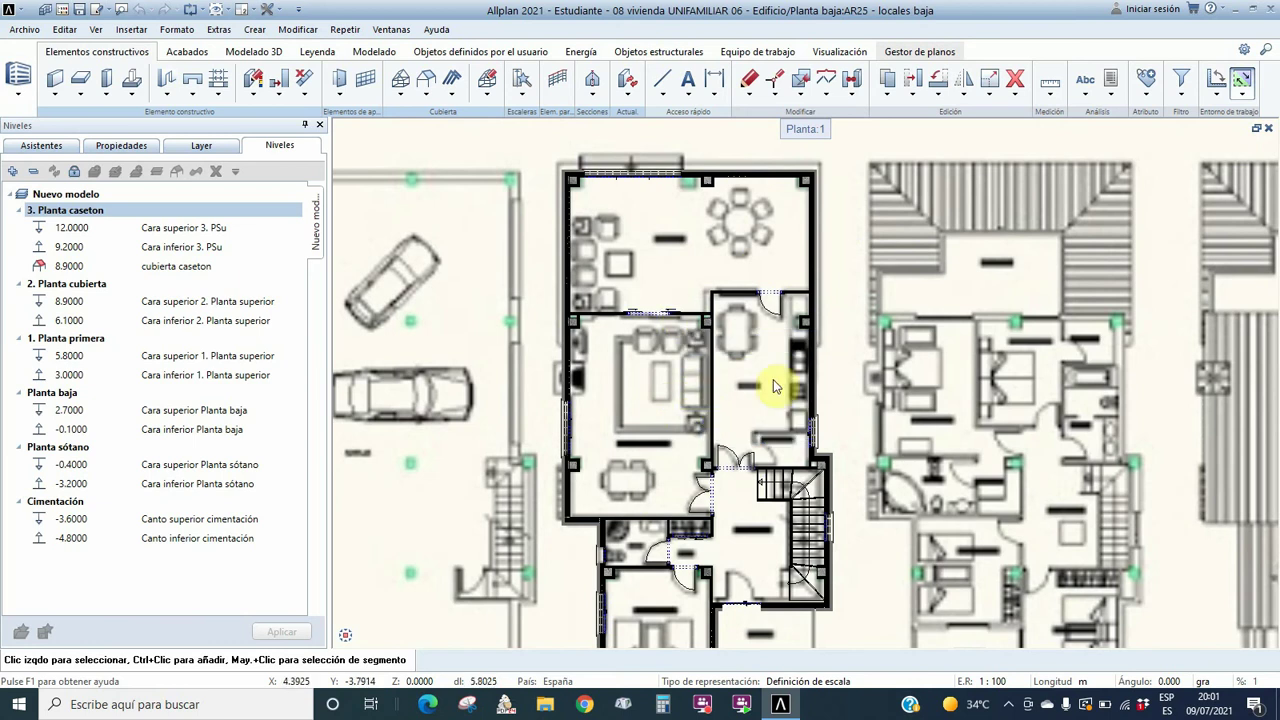
{"action": "scroll", "coordinate": [745, 350], "scroll_direction": "down", "scroll_amount": 1}
{"action": "scroll", "coordinate": [745, 470], "scroll_direction": "up", "scroll_amount": 1}
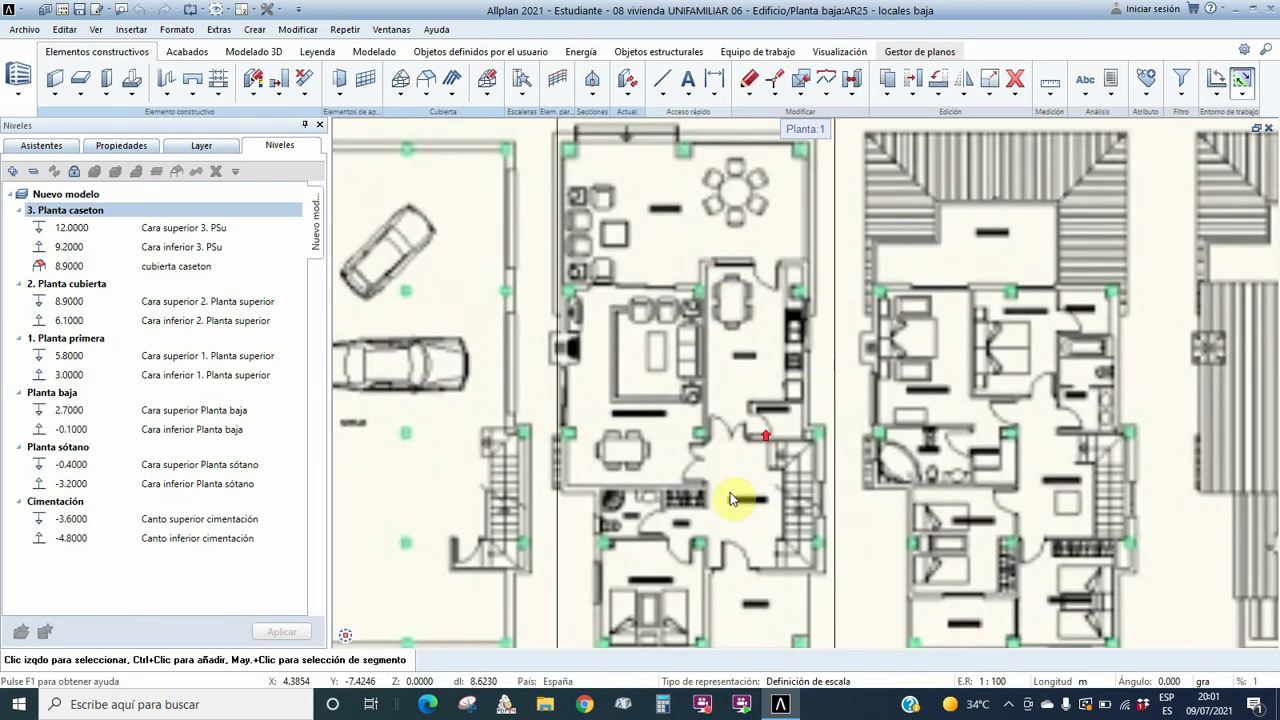
{"action": "scroll", "coordinate": [724, 583], "scroll_direction": "up", "scroll_amount": 2}
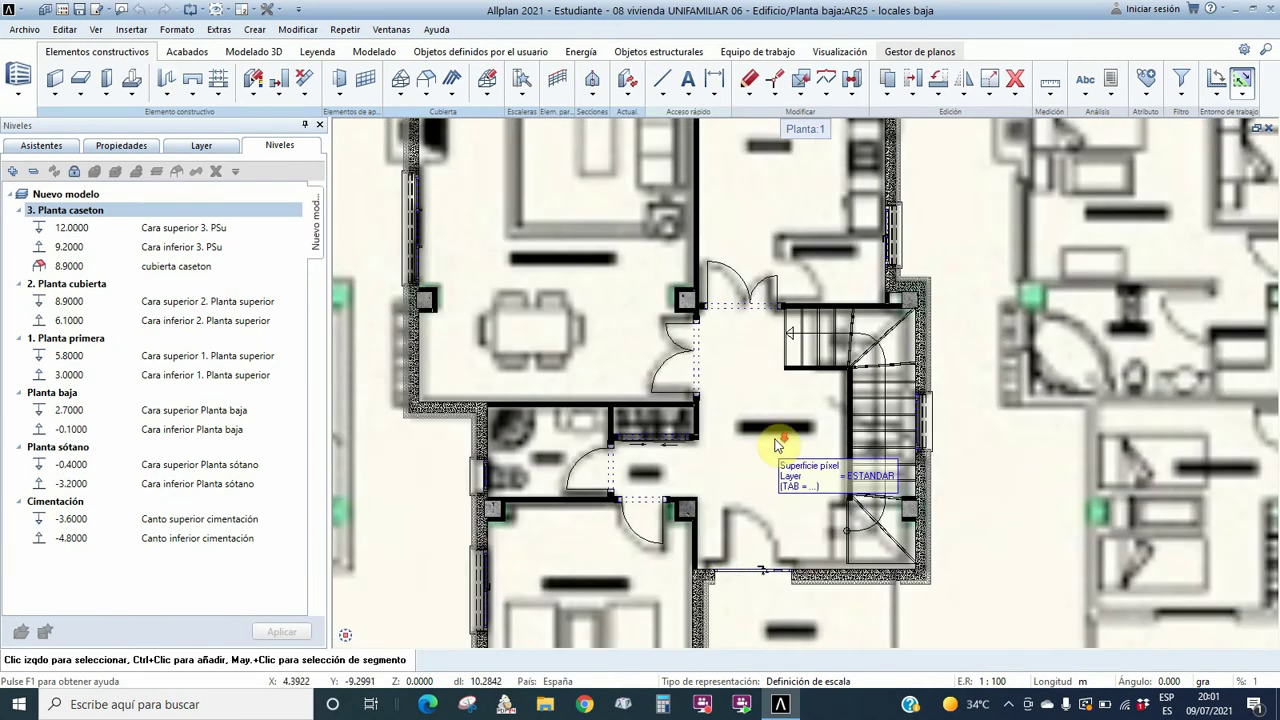
{"action": "scroll", "coordinate": [745, 480], "scroll_direction": "down", "scroll_amount": 1}
{"action": "scroll", "coordinate": [740, 470], "scroll_direction": "down", "scroll_amount": 2}
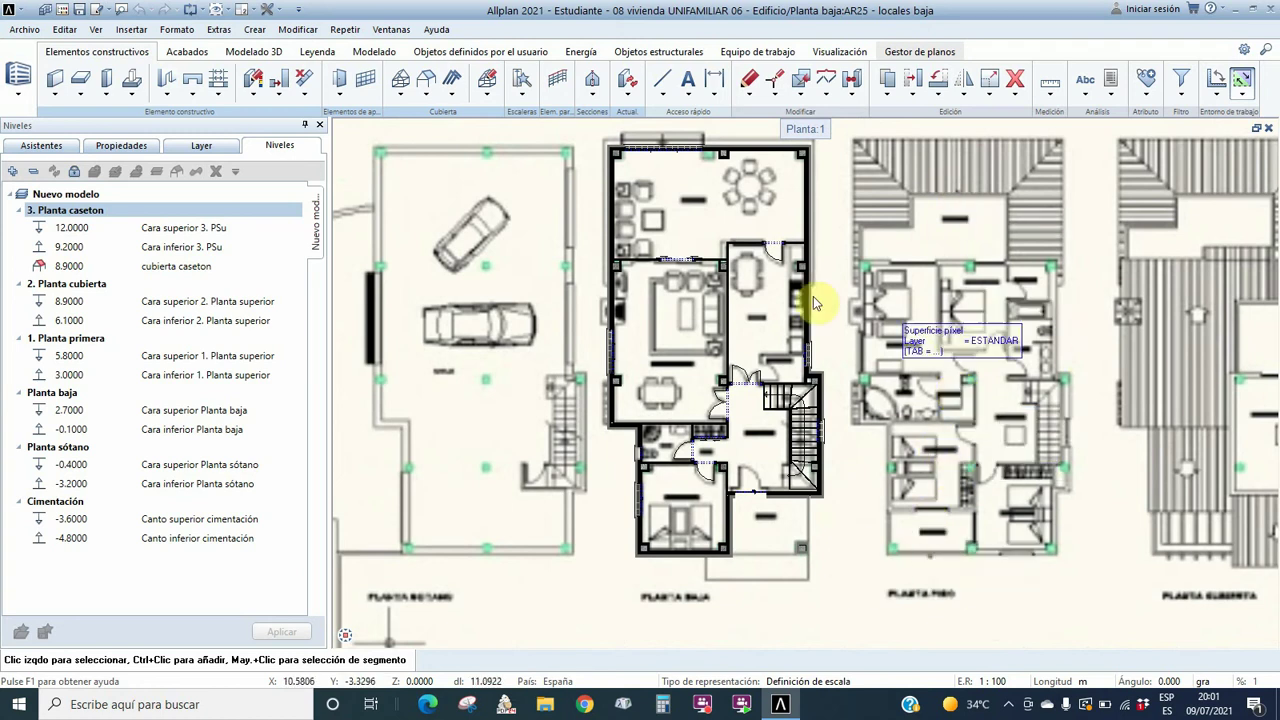
{"action": "scroll", "coordinate": [730, 378], "scroll_direction": "down", "scroll_amount": 1}
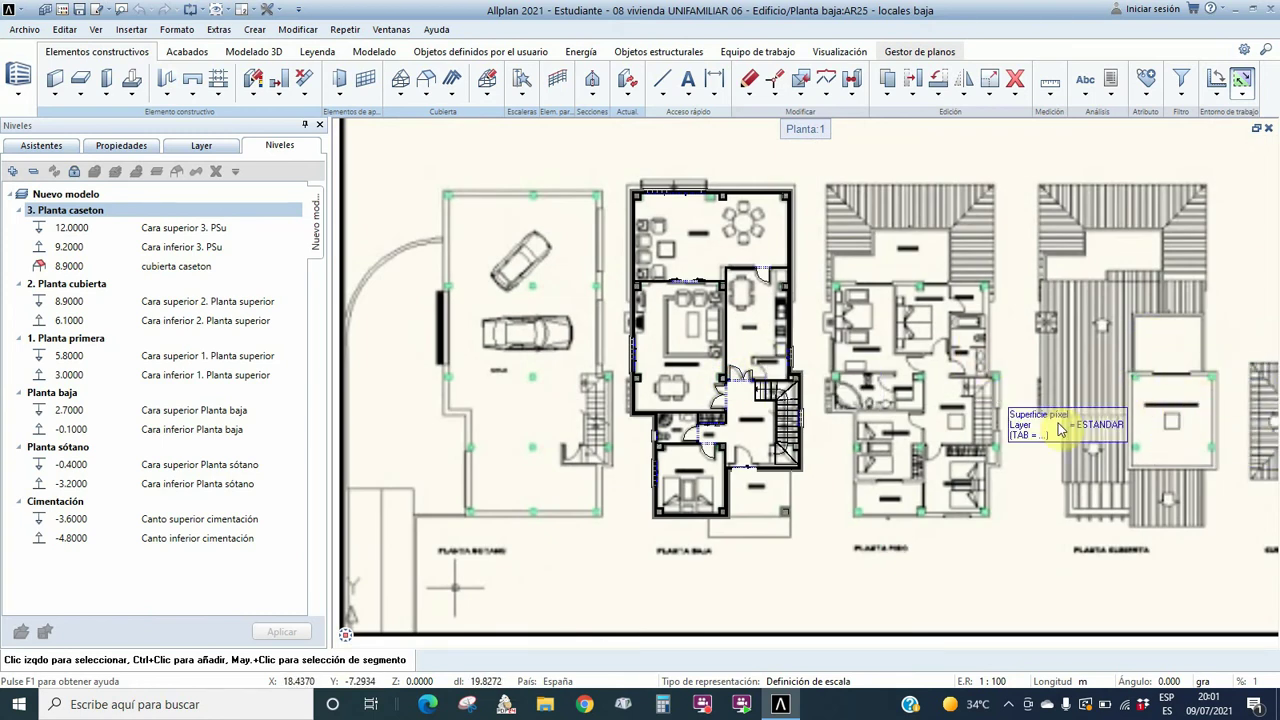
{"action": "scroll", "coordinate": [1150, 395], "scroll_direction": "up", "scroll_amount": 2}
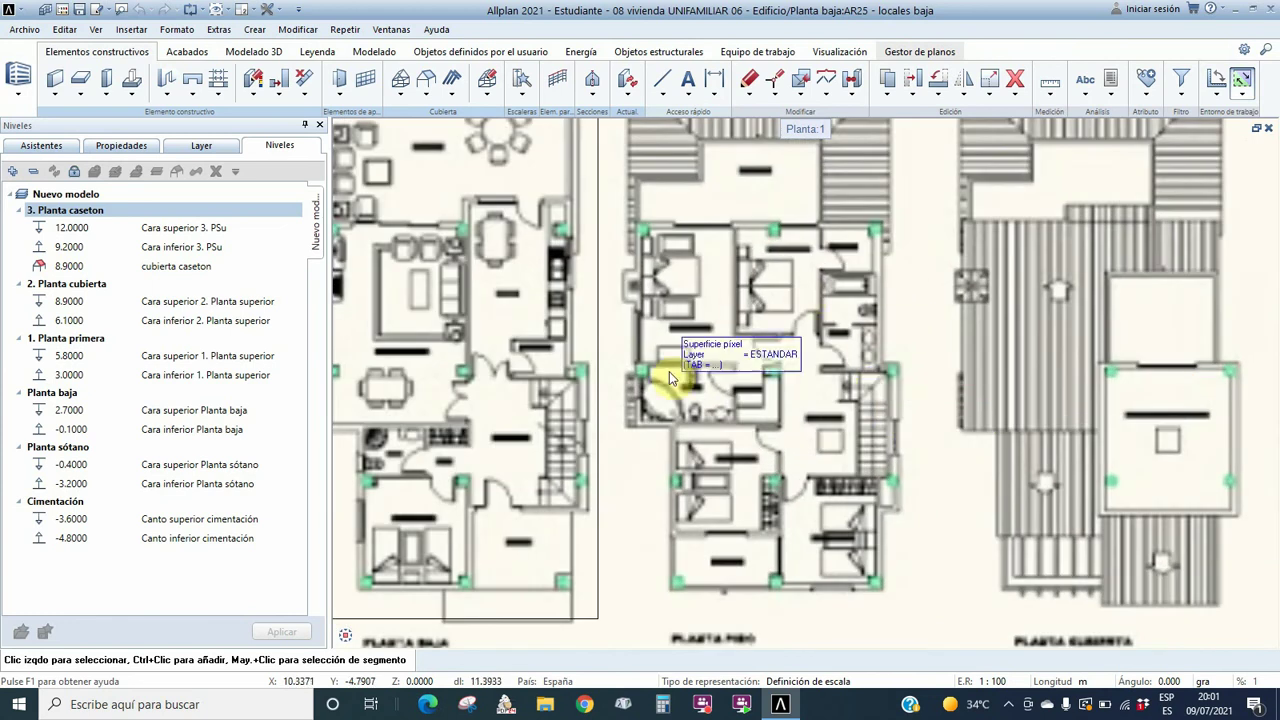
{"action": "scroll", "coordinate": [817, 357], "scroll_direction": "down", "scroll_amount": 1}
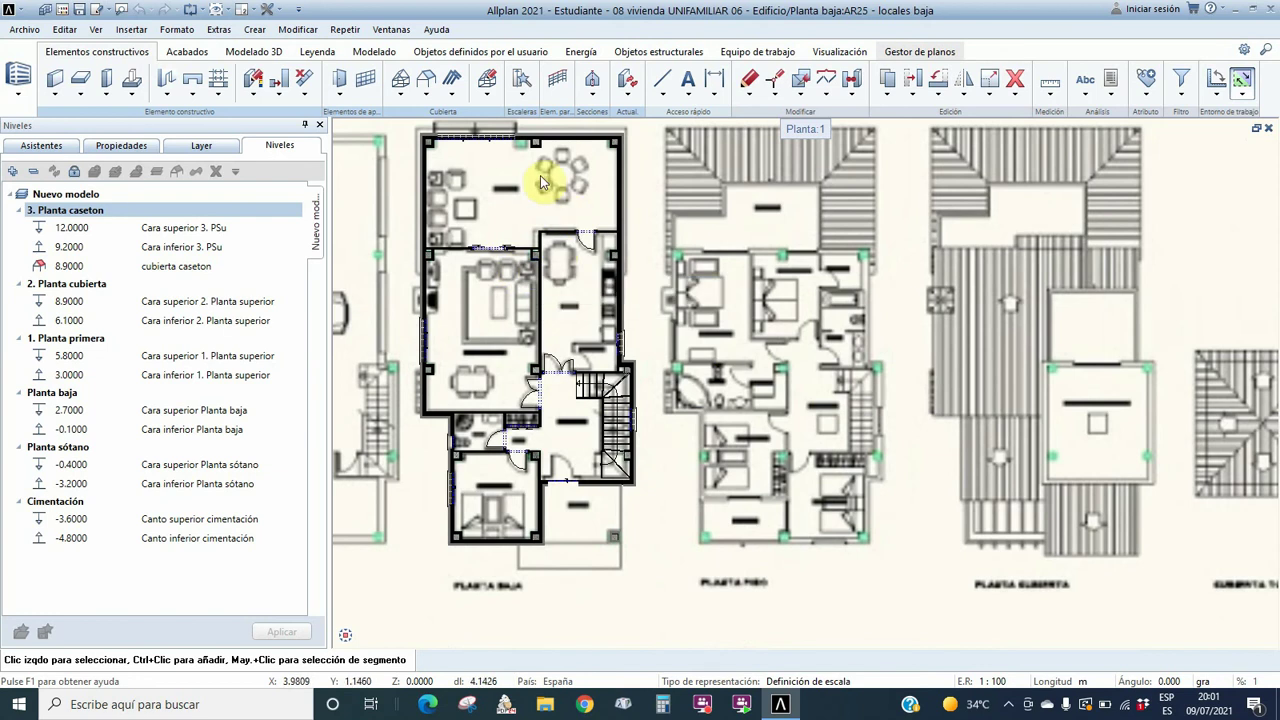
{"action": "scroll", "coordinate": [398, 248], "scroll_direction": "up", "scroll_amount": 1}
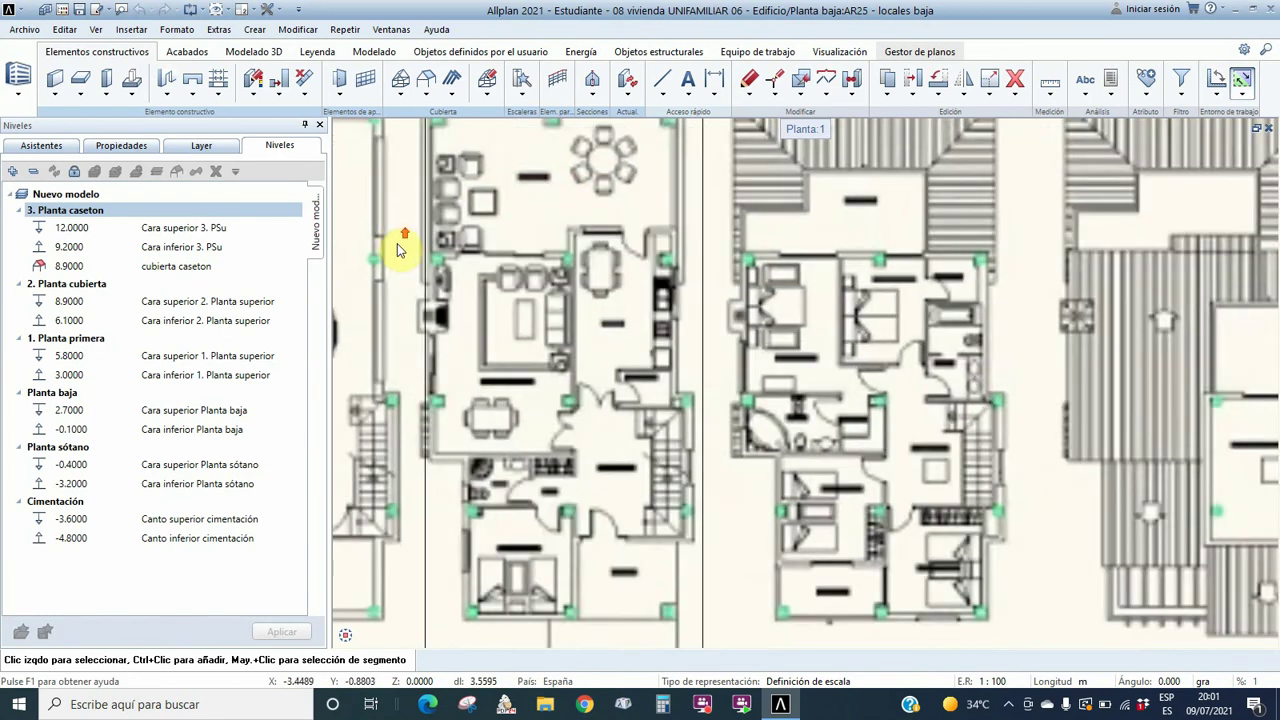
{"action": "scroll", "coordinate": [595, 300], "scroll_direction": "down", "scroll_amount": 1}
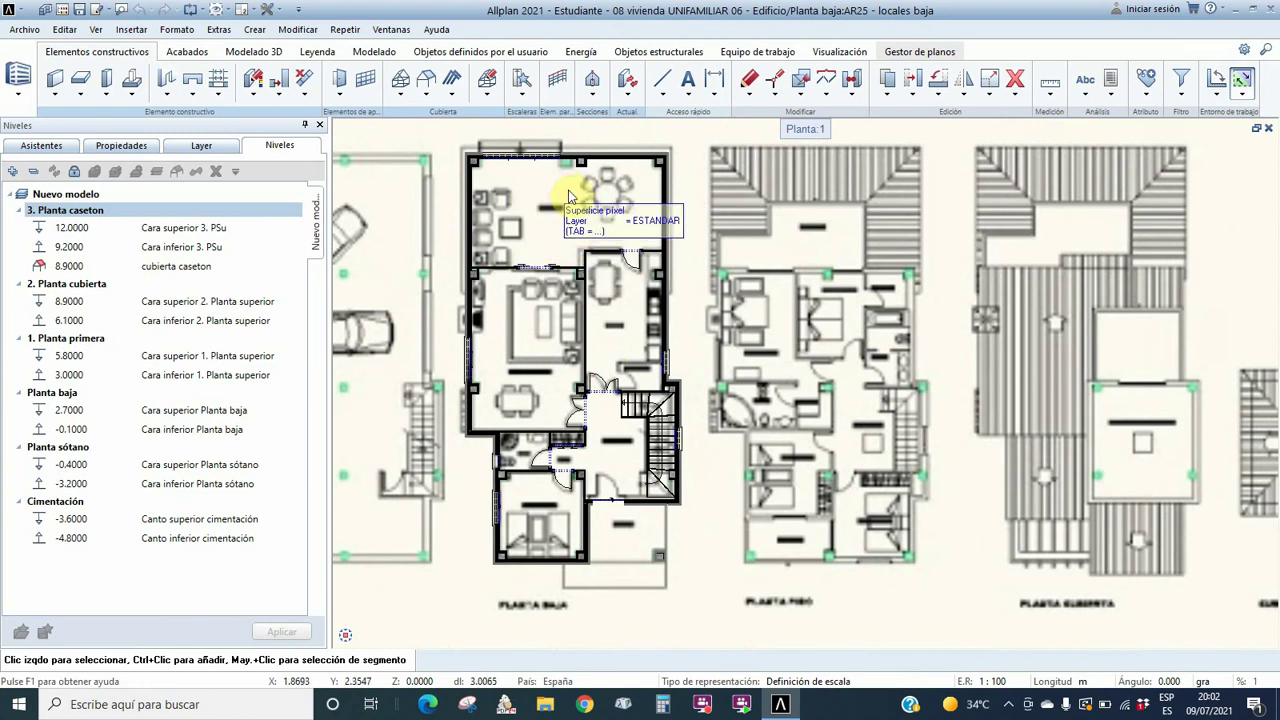
{"action": "scroll", "coordinate": [531, 208], "scroll_direction": "up", "scroll_amount": 1}
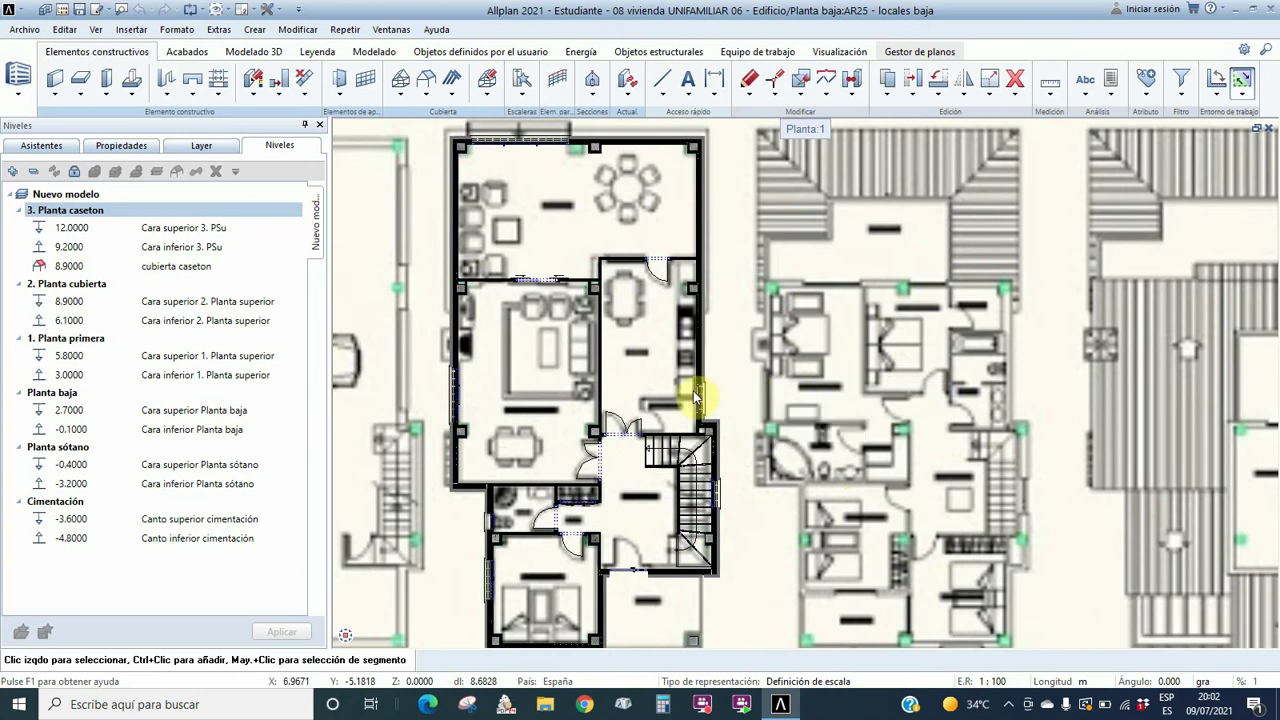
{"action": "scroll", "coordinate": [690, 440], "scroll_direction": "down", "scroll_amount": 1}
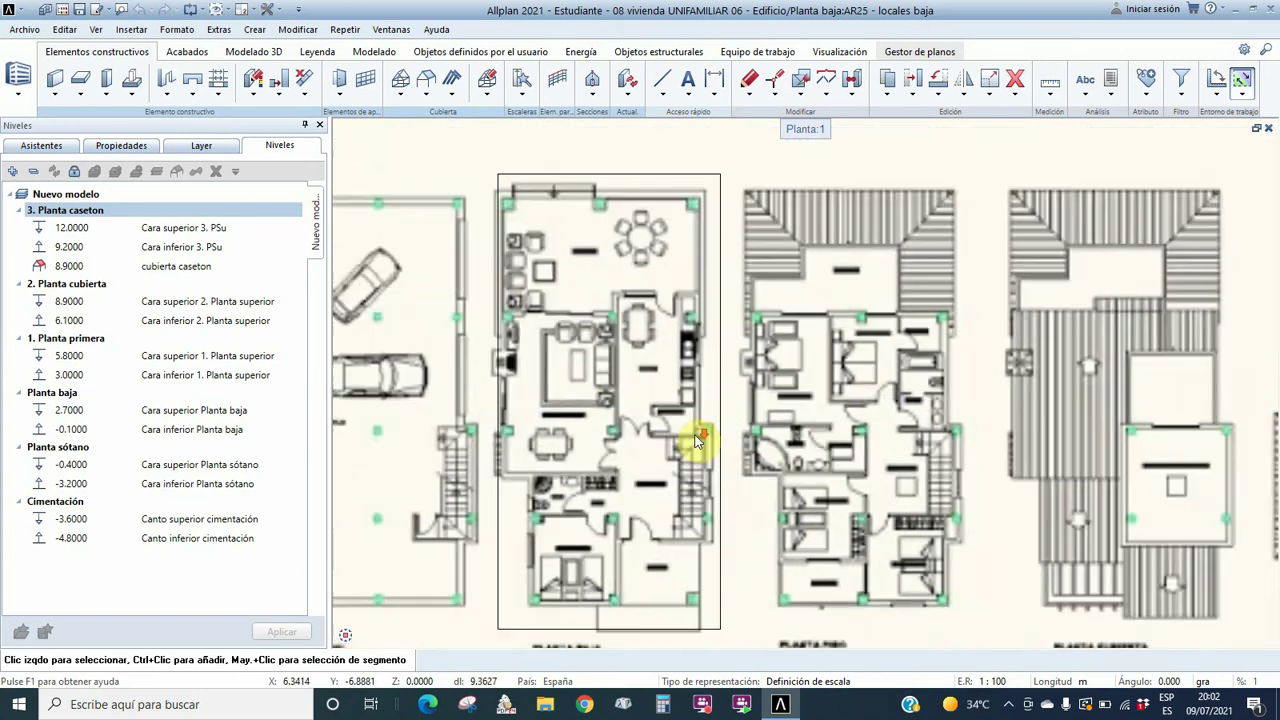
{"action": "scroll", "coordinate": [503, 220], "scroll_direction": "up", "scroll_amount": 5}
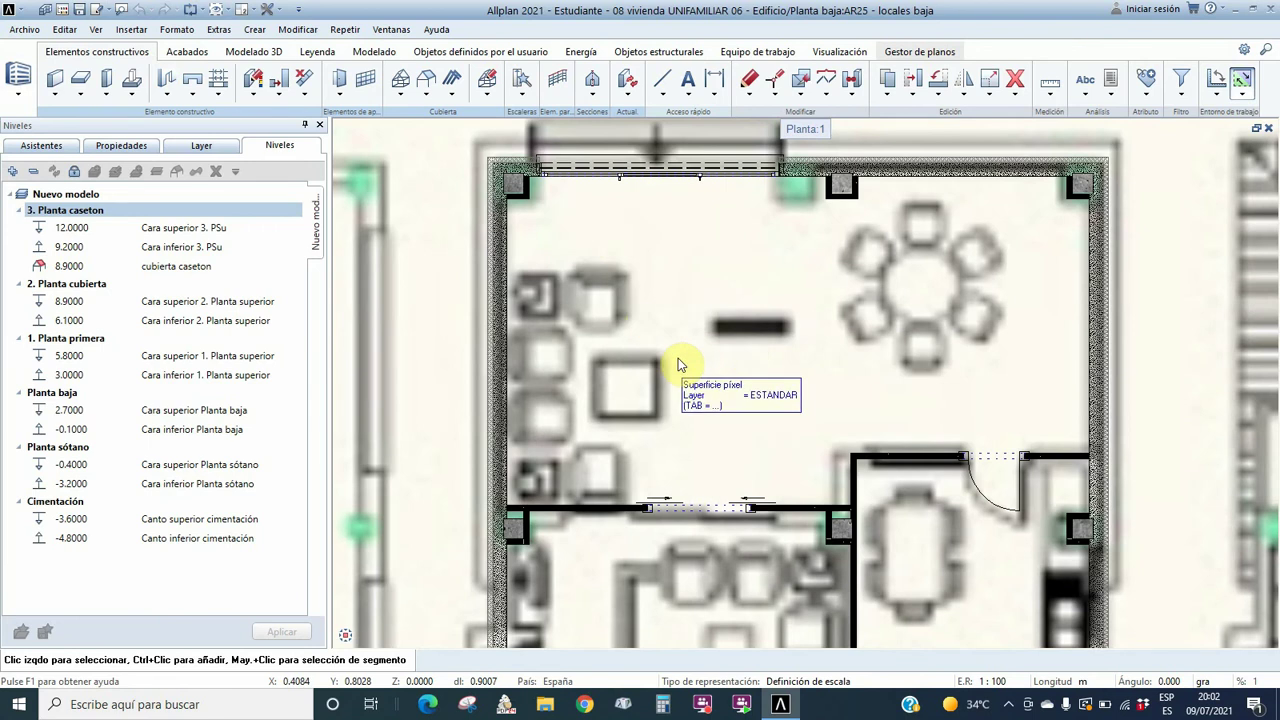
- Hide the Layer and Propiedades palettes and display the MTTS MENFIS assistant
{"action": "scroll", "coordinate": [655, 325], "scroll_direction": "down", "scroll_amount": 1}
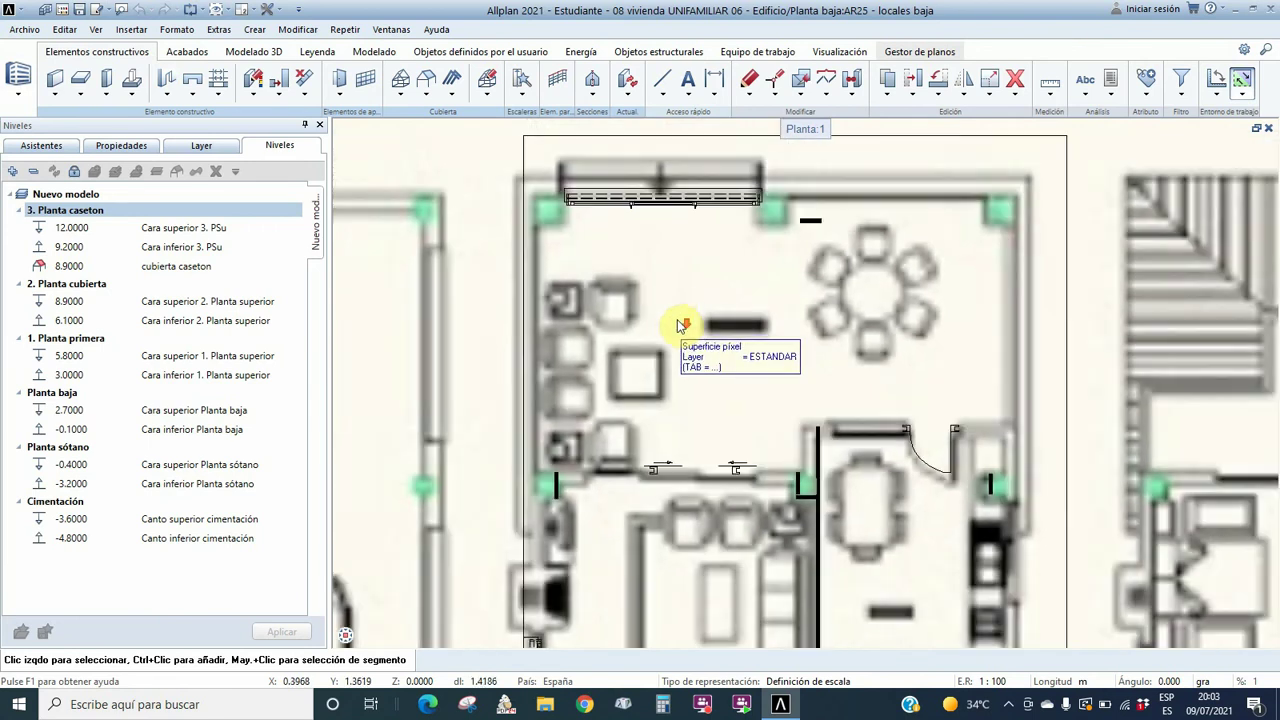
{"action": "left_click", "coordinate": [108, 147]}
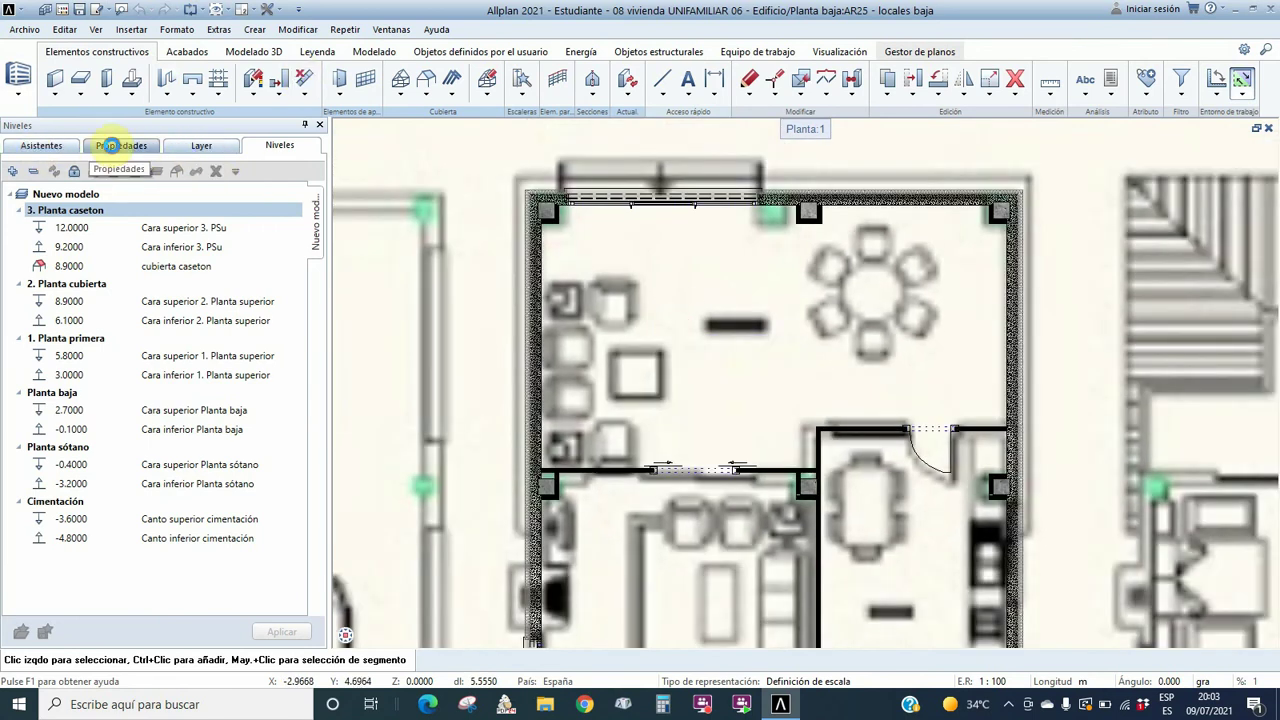
{"action": "left_click", "coordinate": [198, 147]}
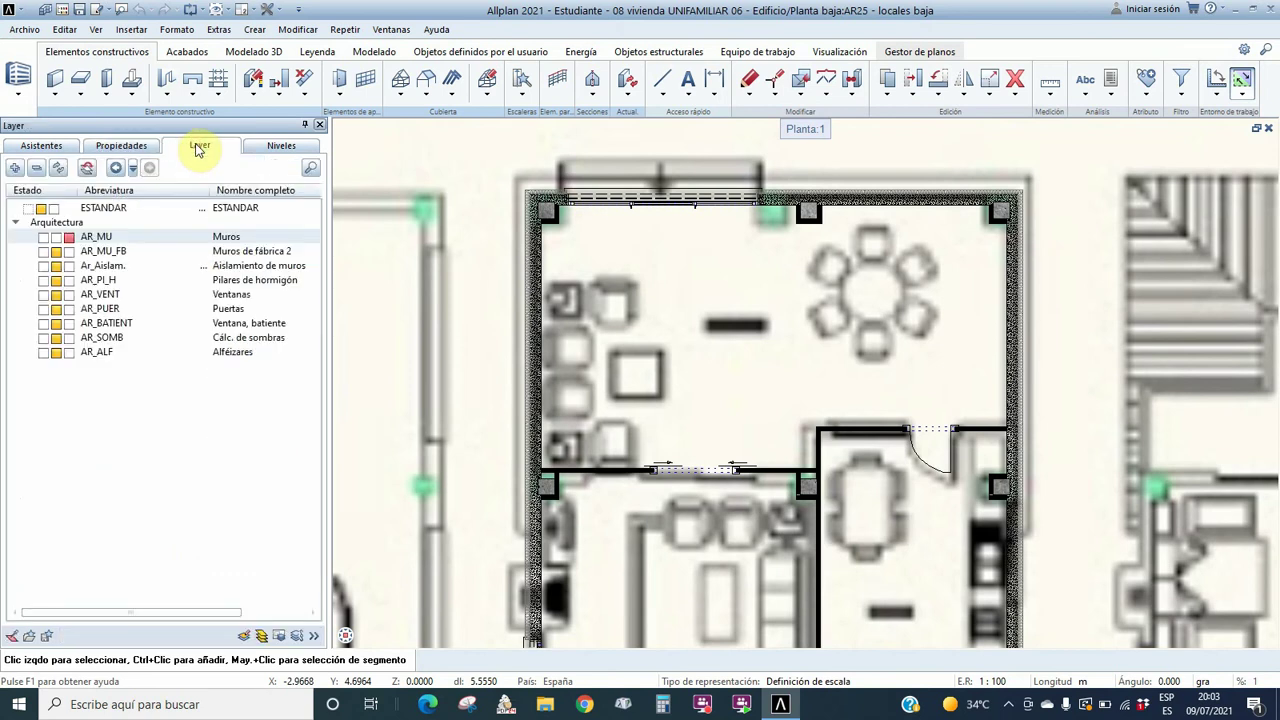
{"action": "right_click", "coordinate": [1016, 52]}
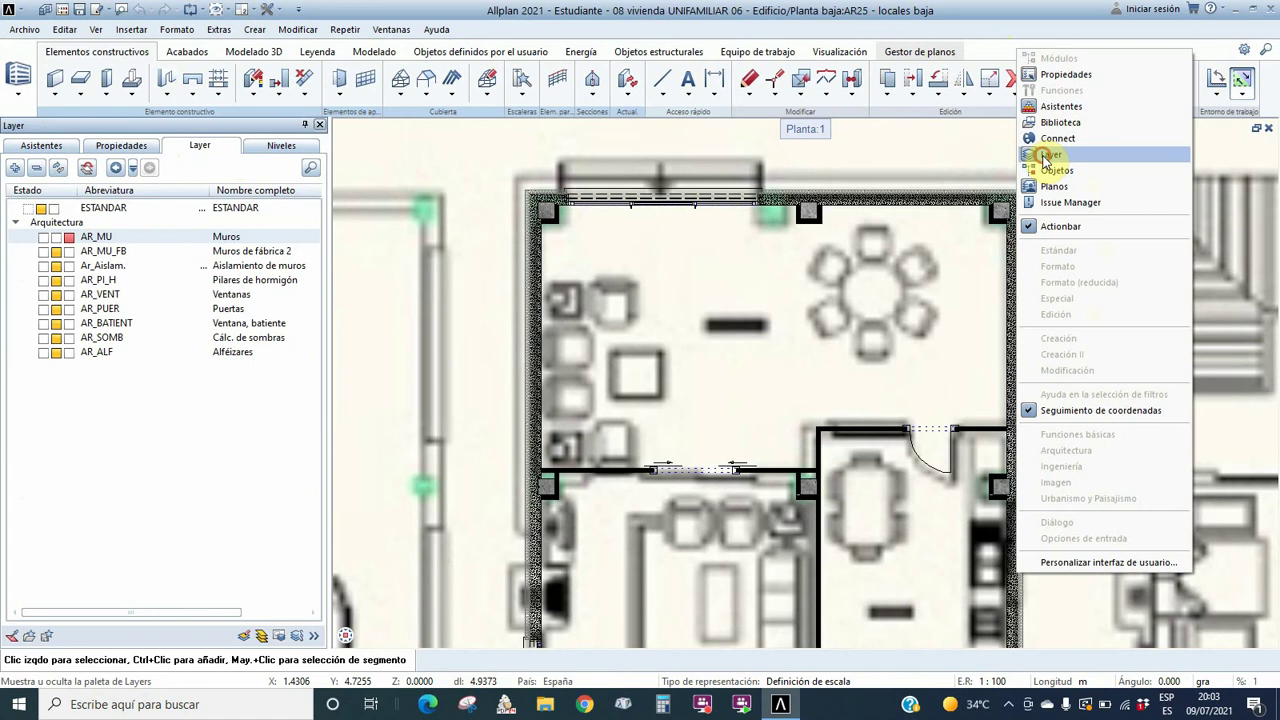
{"action": "left_click", "coordinate": [1048, 155]}
{"action": "right_click", "coordinate": [1063, 57]}
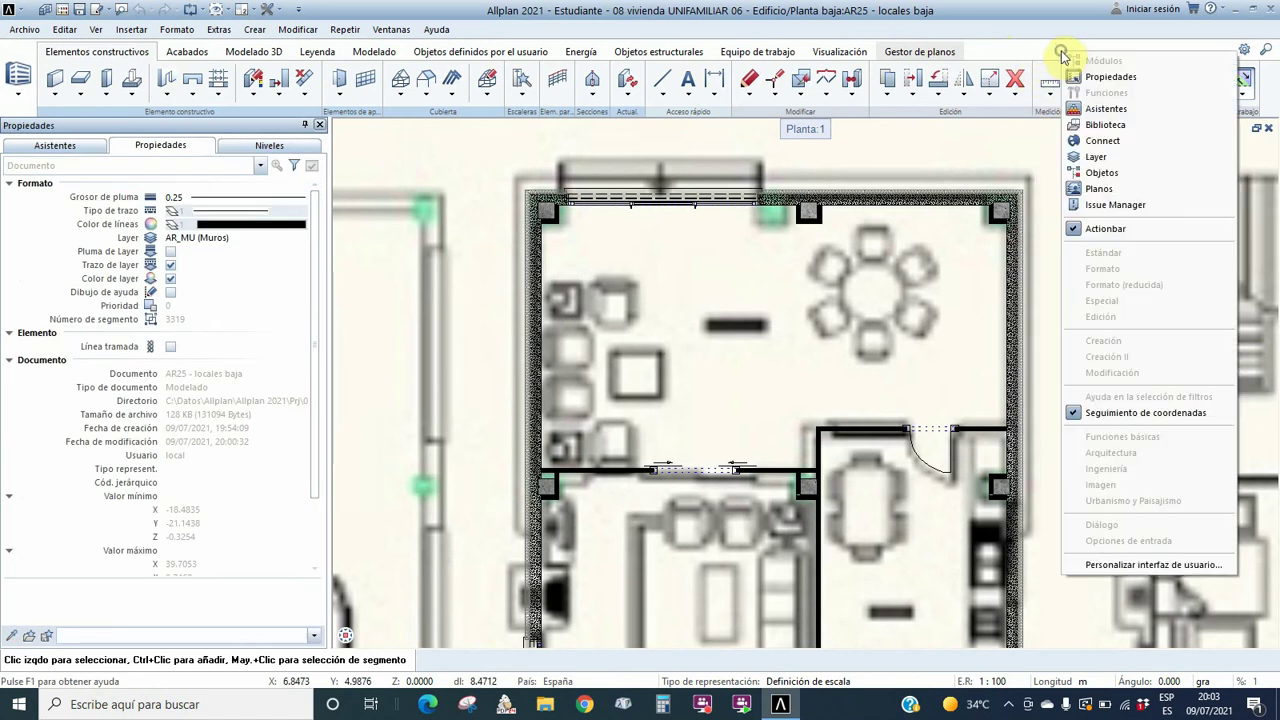
{"action": "left_click", "coordinate": [1096, 78]}
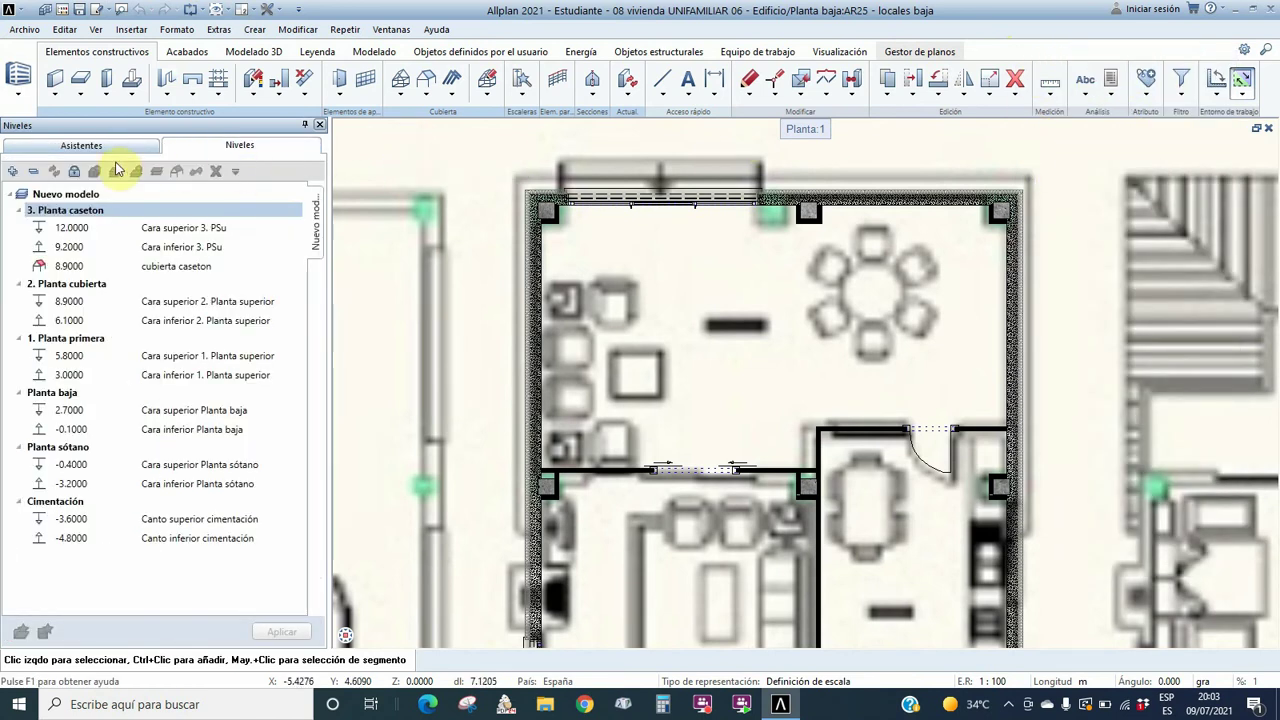
{"action": "left_click", "coordinate": [80, 145]}
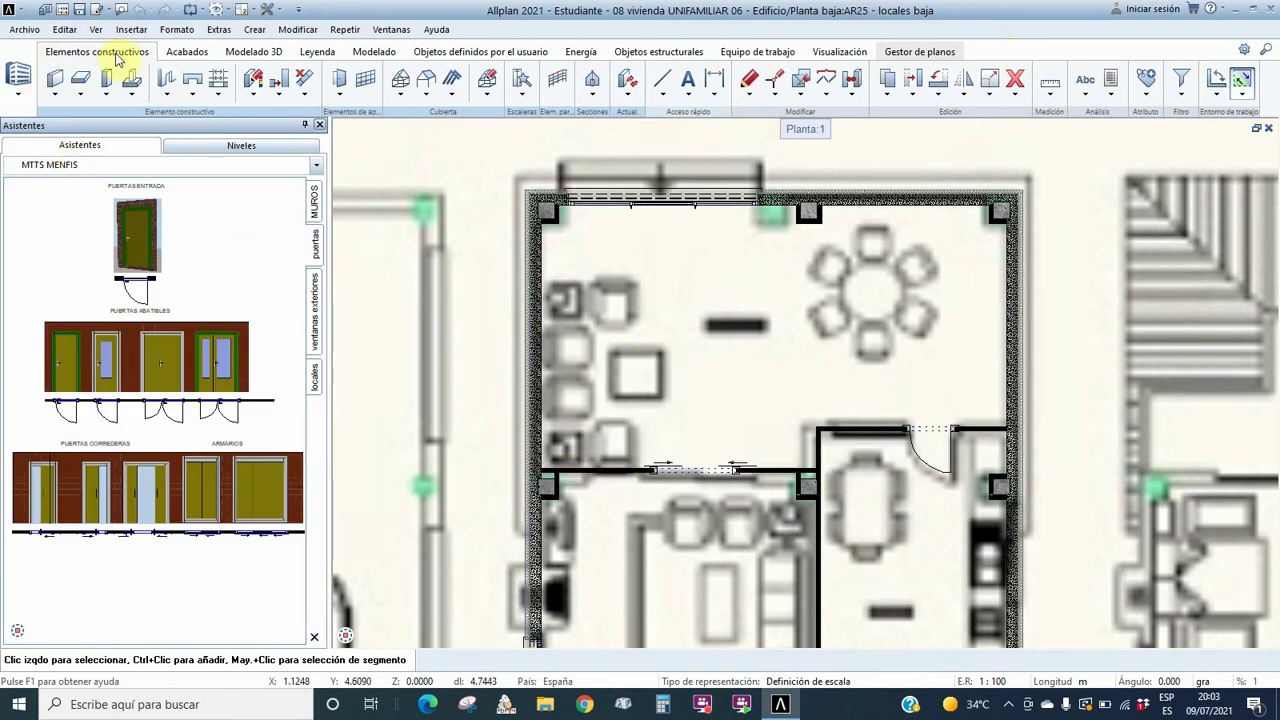
- Start the Local room tool and open the properties of the new room
{"action": "left_click", "coordinate": [183, 52]}
{"action": "left_click", "coordinate": [55, 93]}
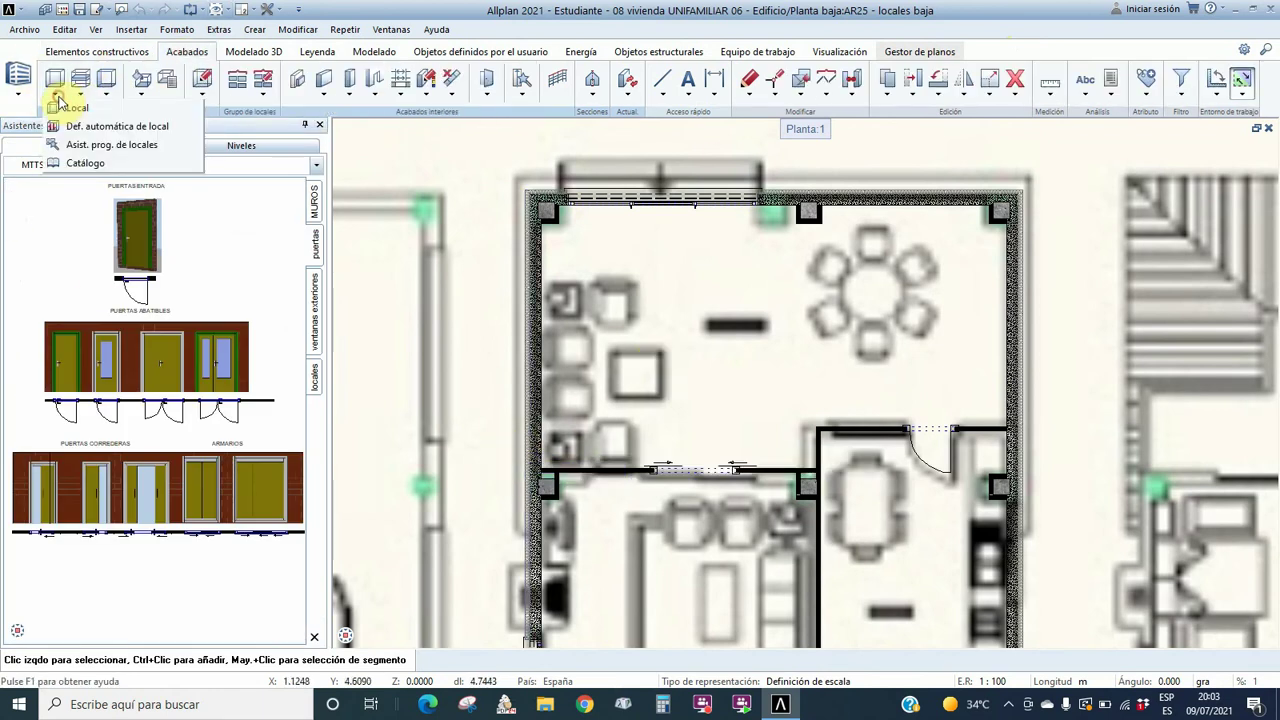
{"action": "left_click", "coordinate": [72, 108]}
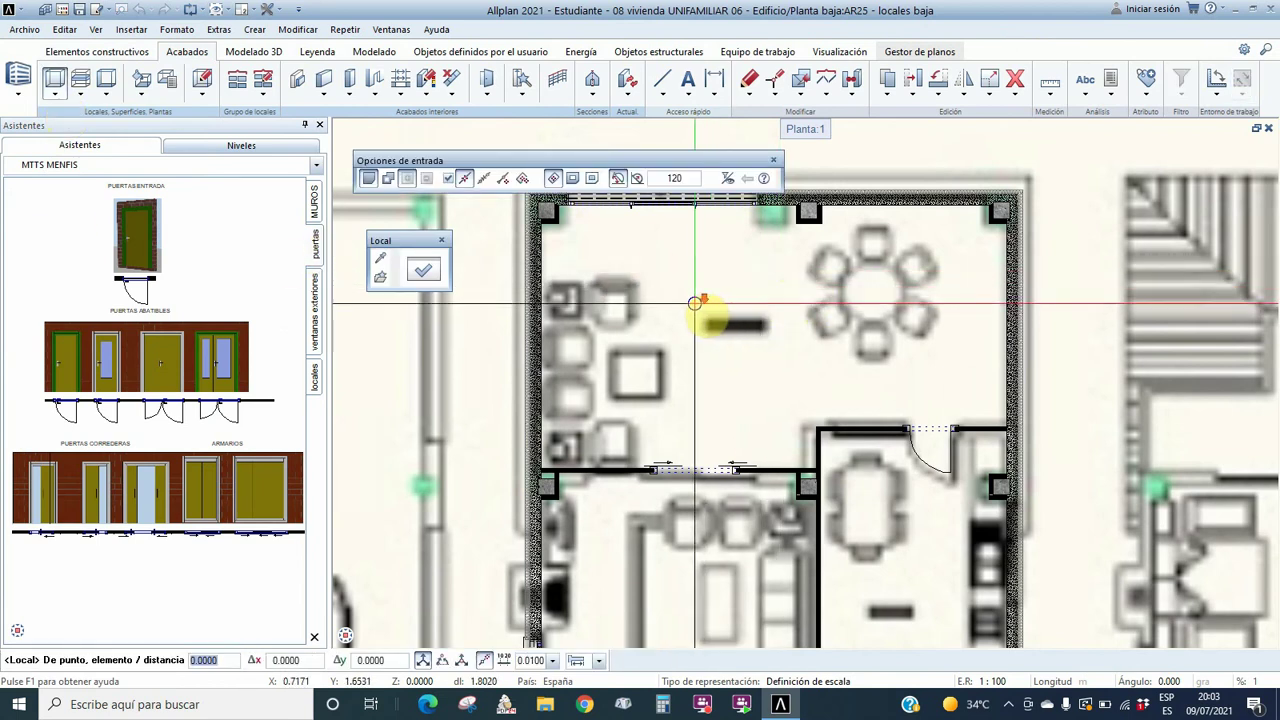
{"action": "scroll", "coordinate": [699, 310], "scroll_direction": "down", "scroll_amount": 3}
{"action": "scroll", "coordinate": [710, 340], "scroll_direction": "up", "scroll_amount": 1}
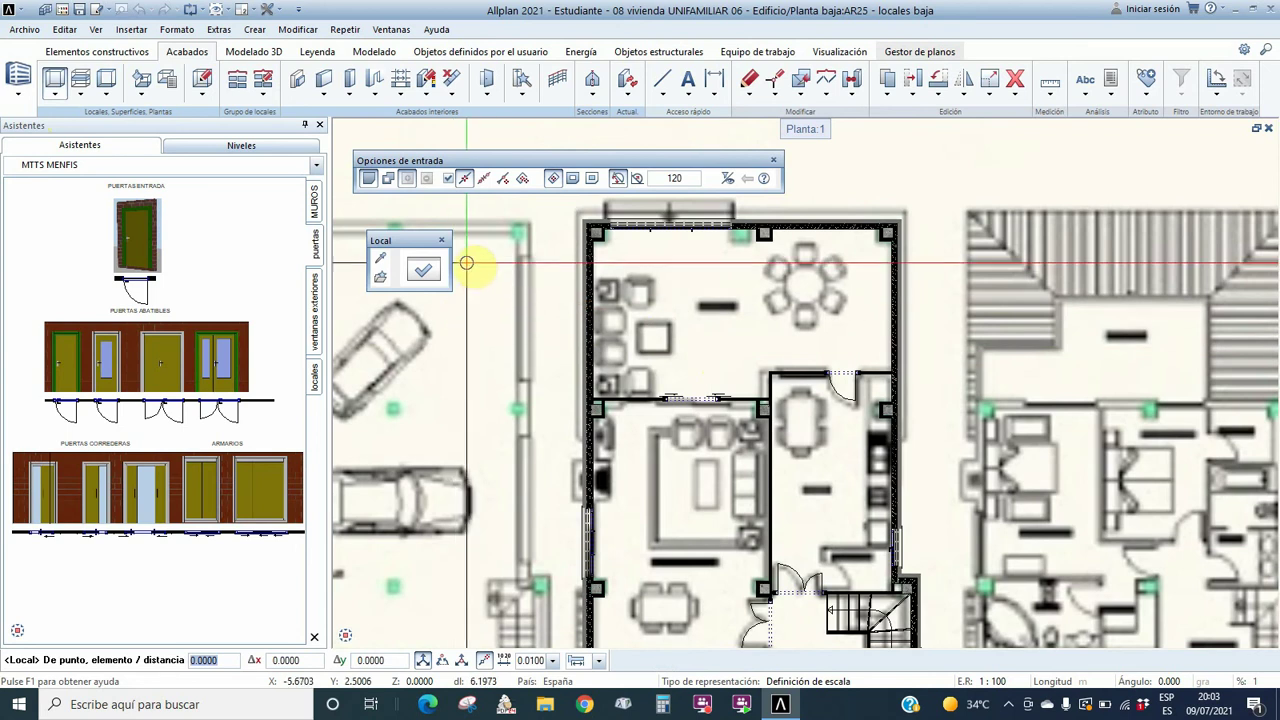
{"action": "left_click", "coordinate": [551, 180]}
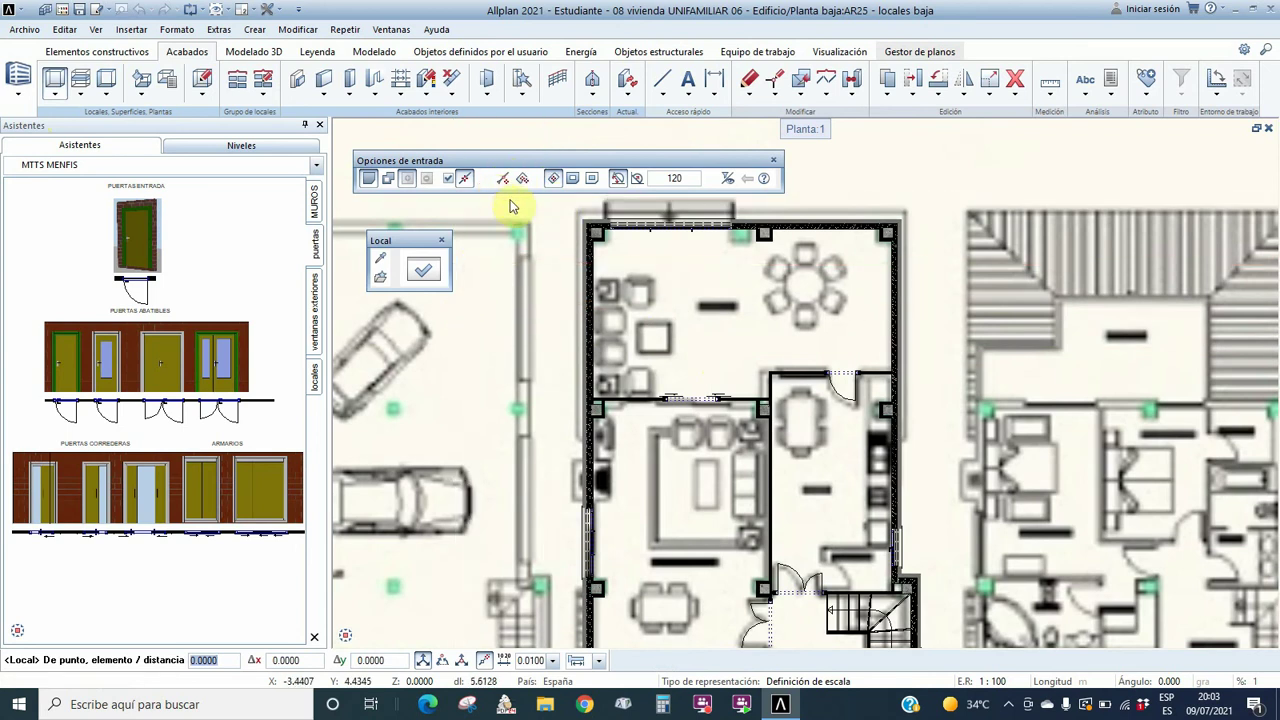
{"action": "left_click", "coordinate": [425, 271]}
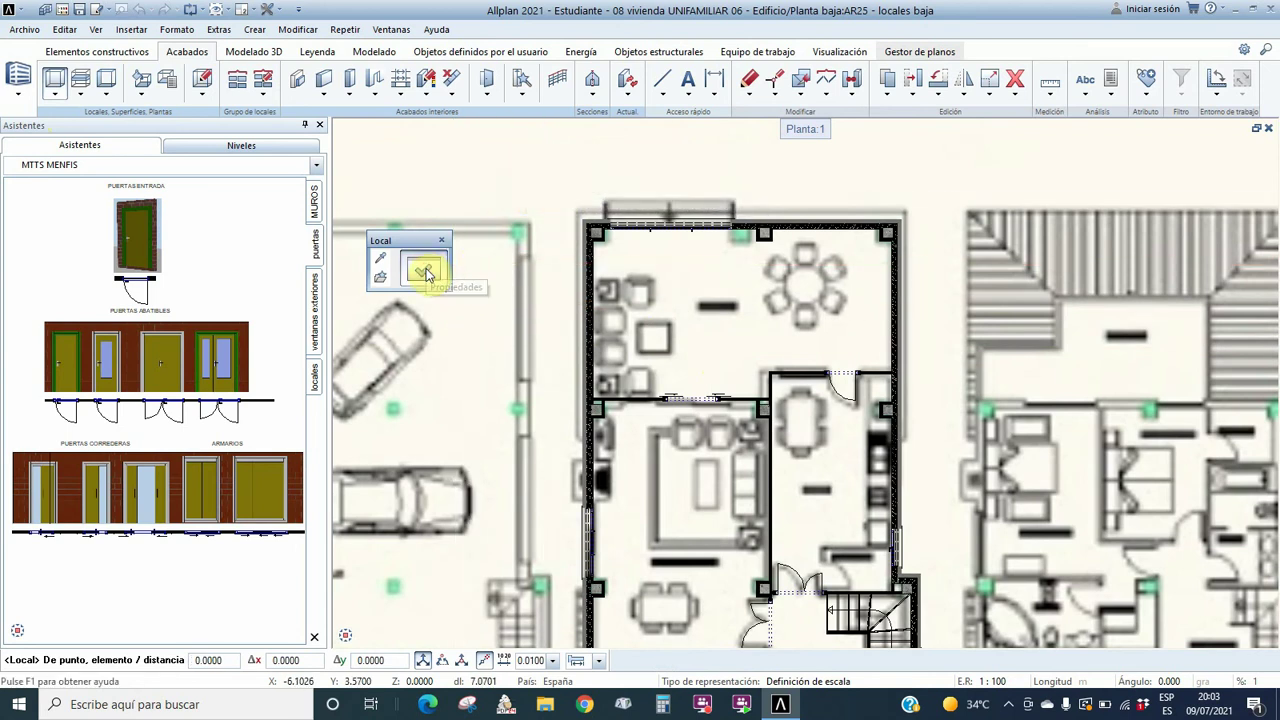
{"action": "left_click", "coordinate": [425, 271]}
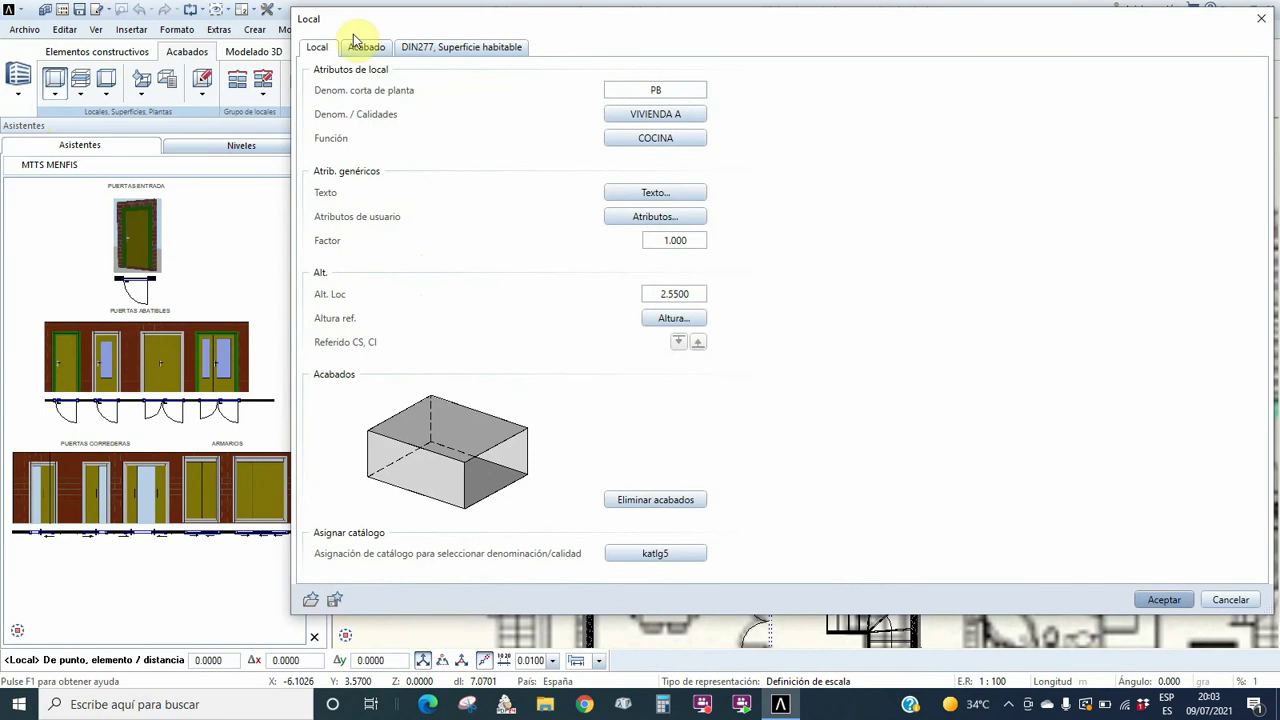
- Clear the material in the room's Calidades, declining to set a catalog data path, and accept the qualities
{"action": "left_click", "coordinate": [688, 116]}
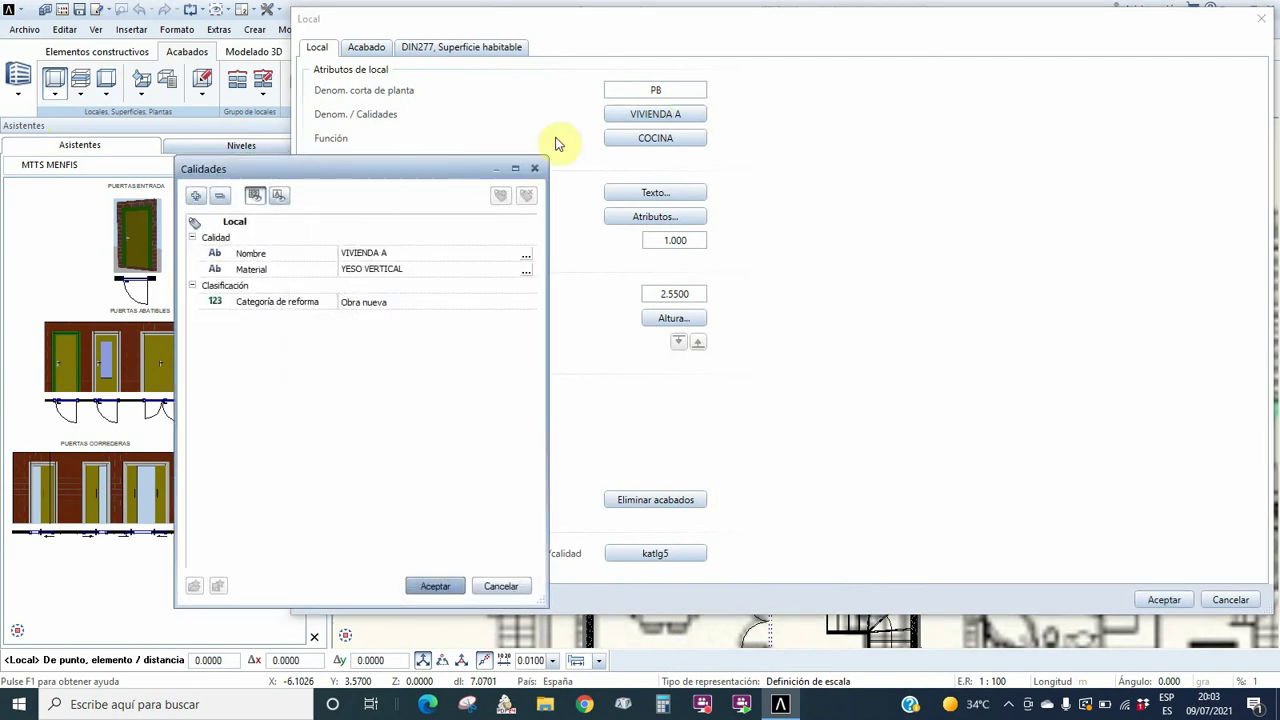
{"action": "left_click", "coordinate": [395, 256]}
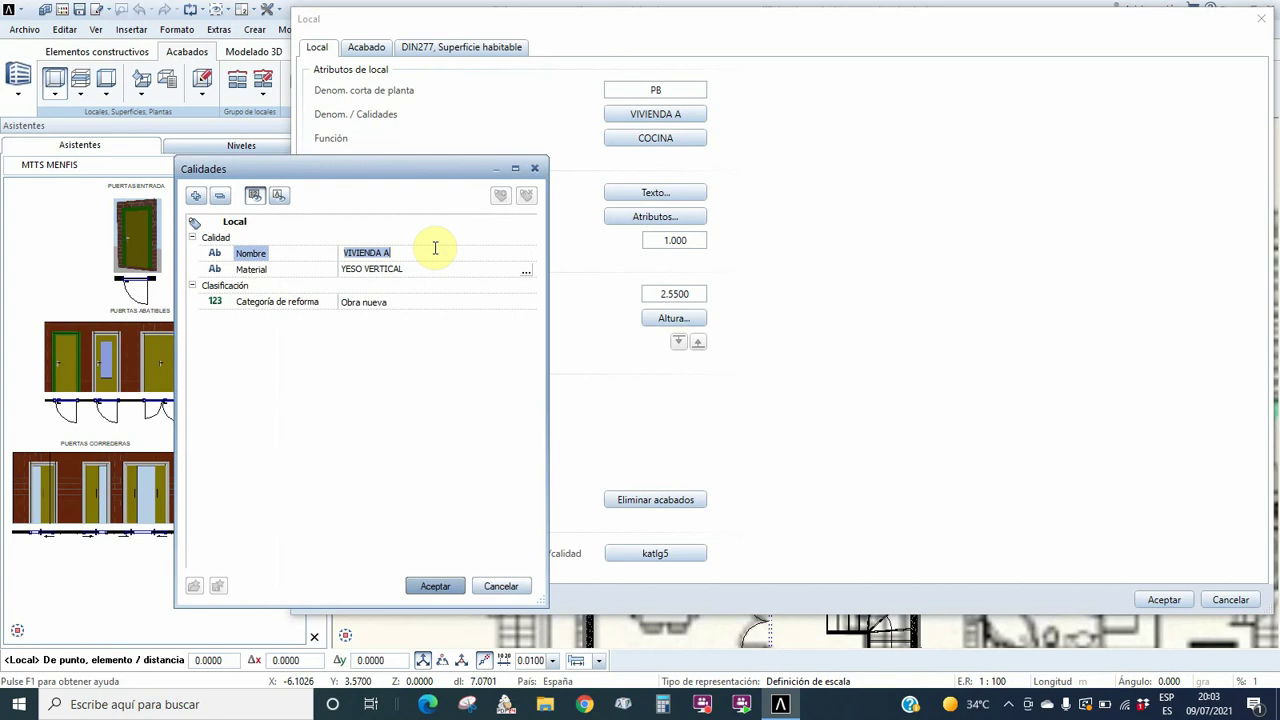
{"action": "left_click", "coordinate": [526, 268]}
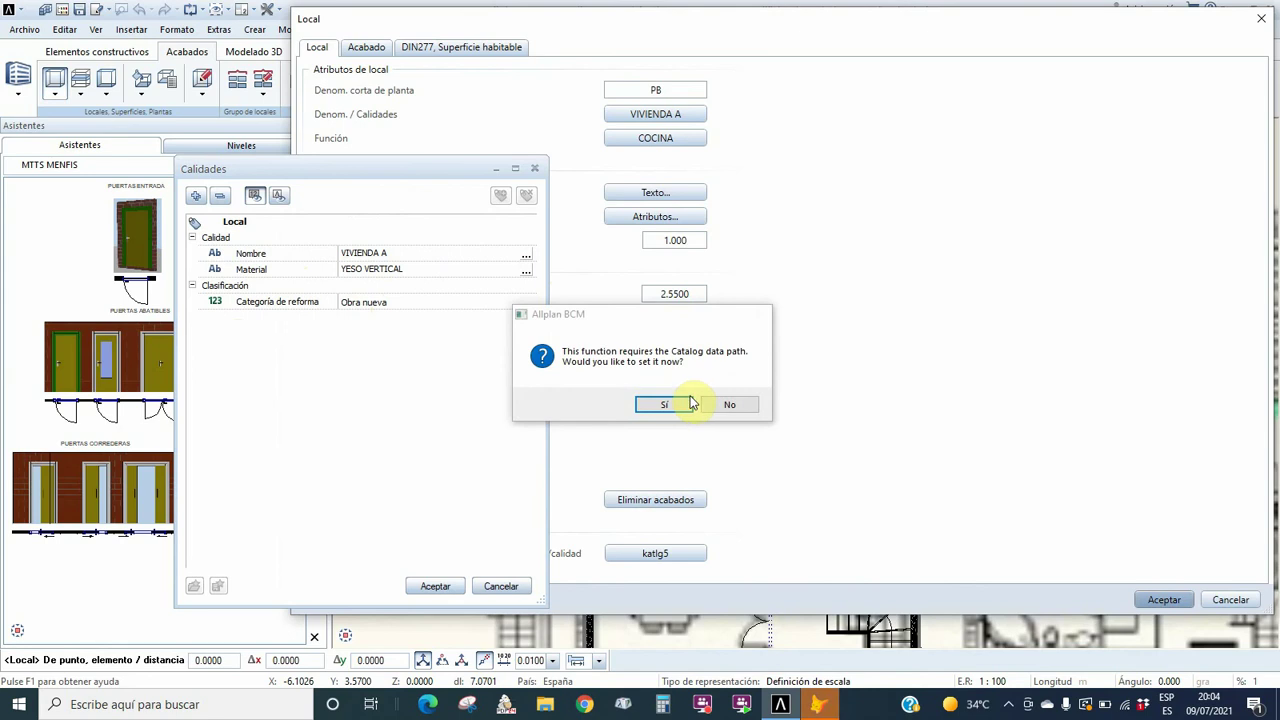
{"action": "left_click", "coordinate": [706, 405]}
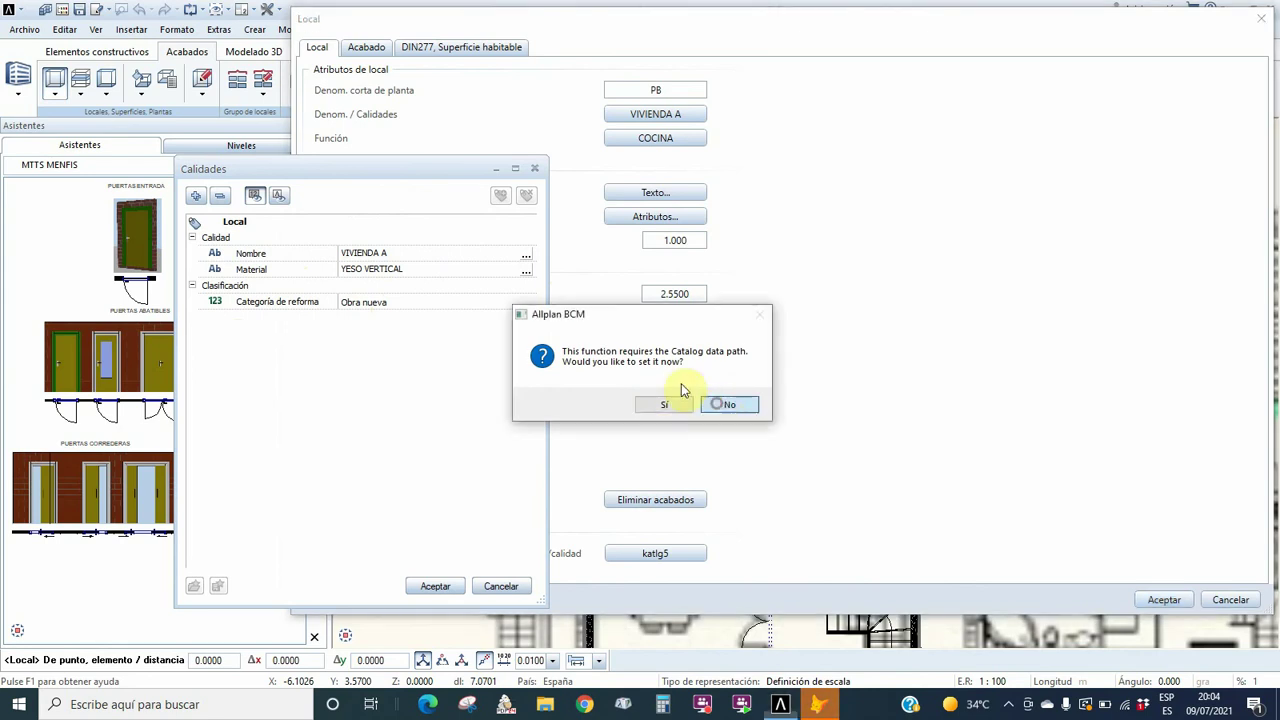
{"action": "left_click", "coordinate": [412, 269]}
{"action": "key", "text": "Delete"}
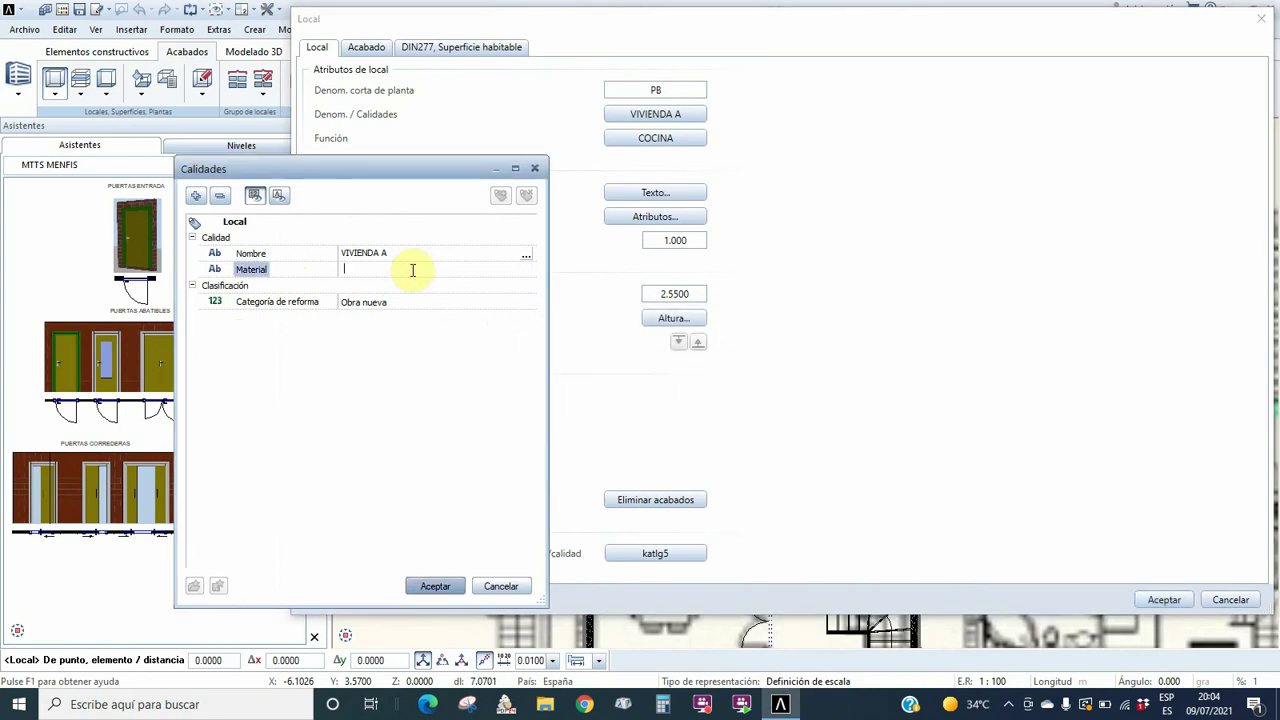
{"action": "left_click", "coordinate": [437, 588]}
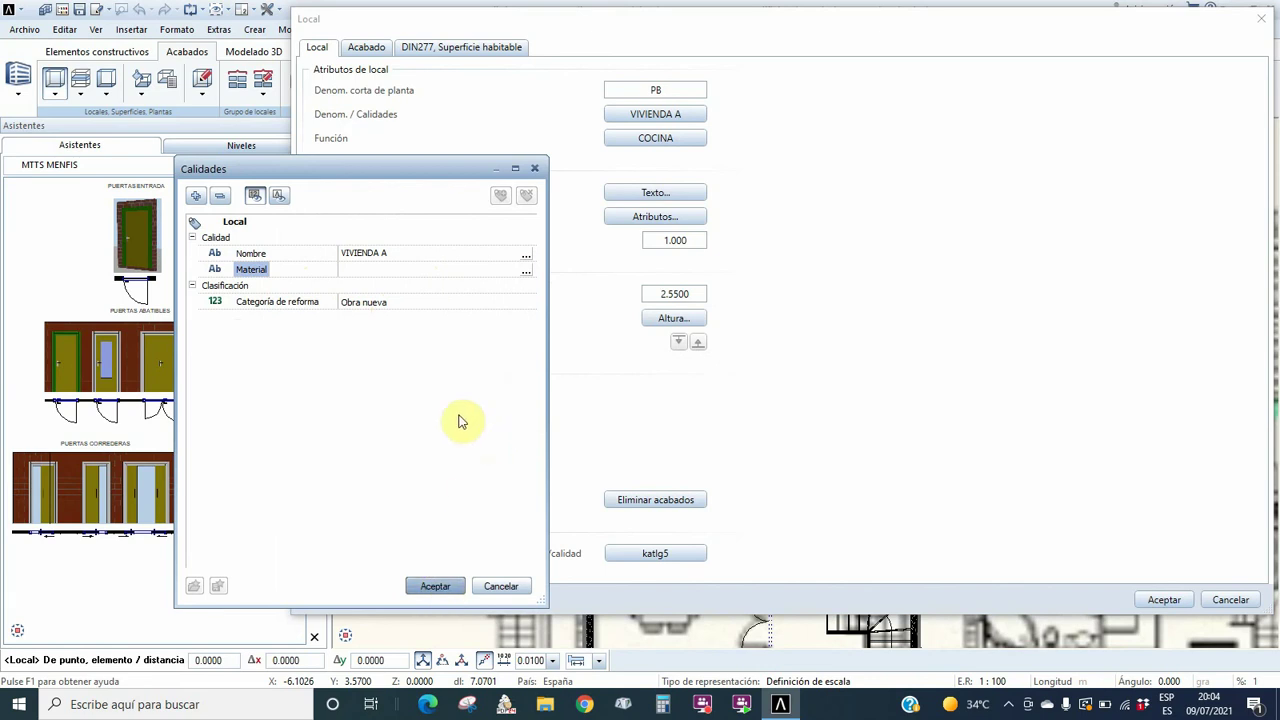
{"action": "left_click", "coordinate": [432, 586]}
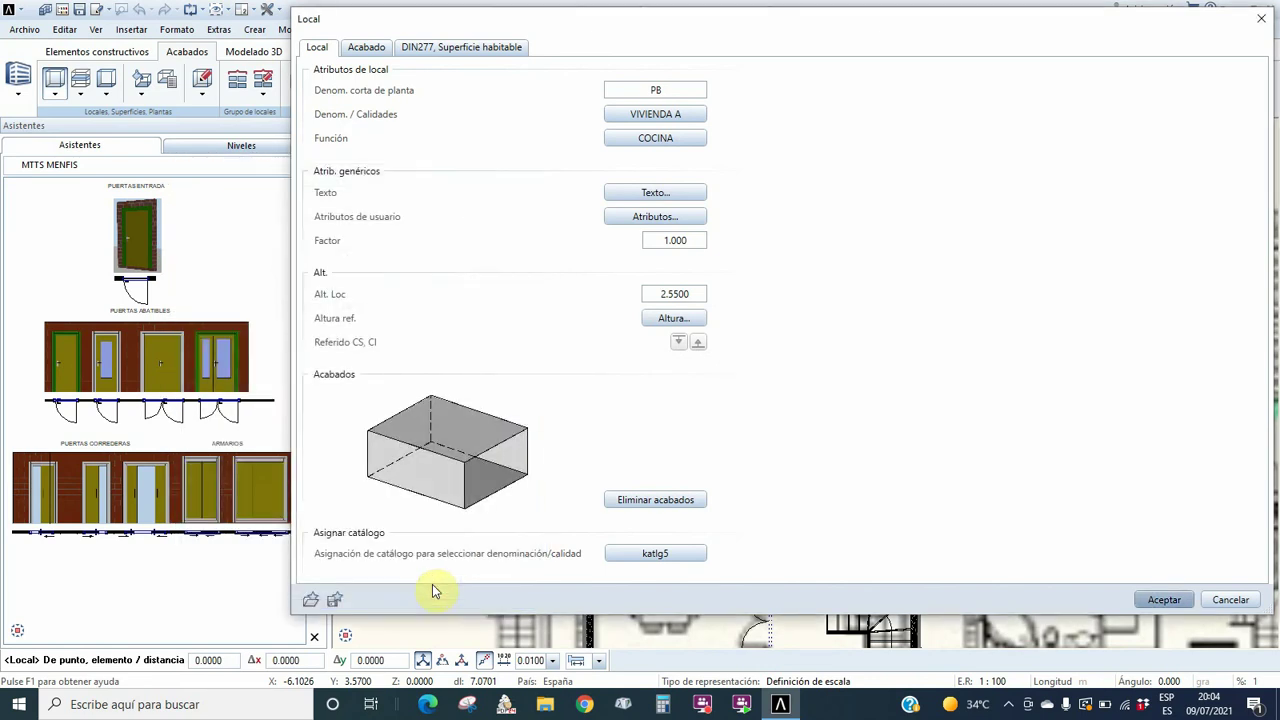
- Set the room's function to salon and its height to 2.5 m
{"action": "left_click", "coordinate": [647, 145]}
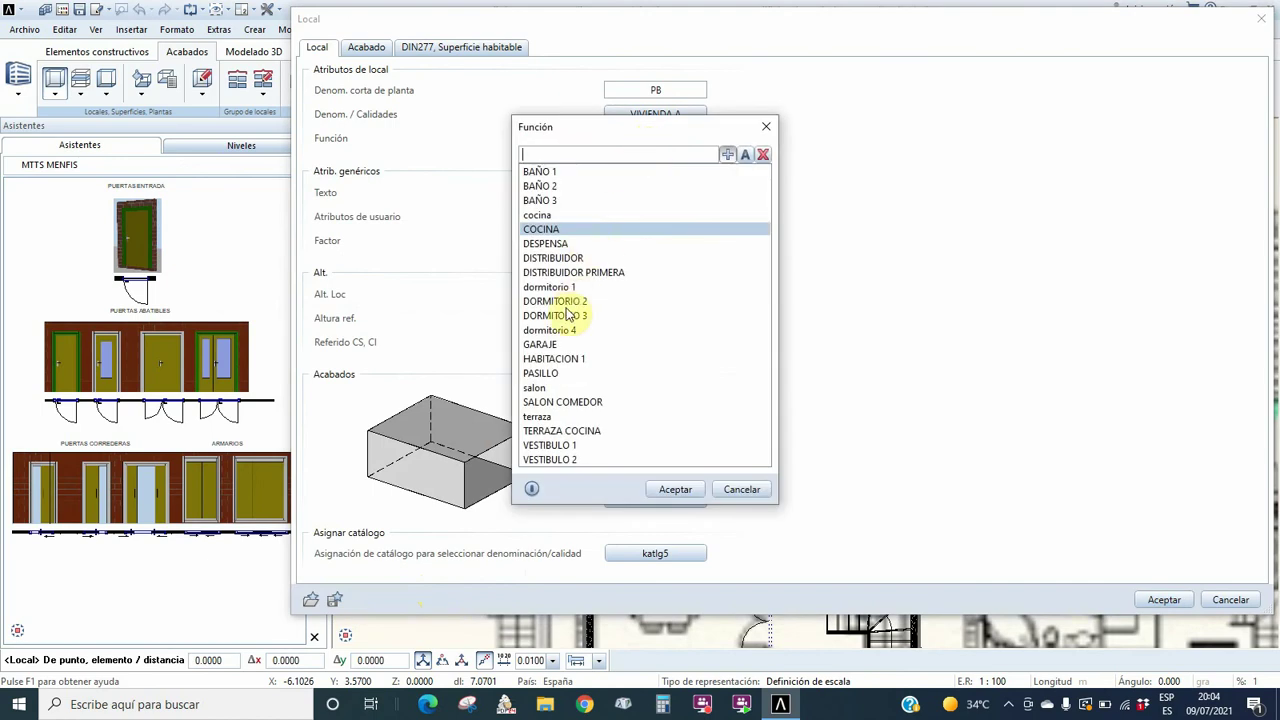
{"action": "double_click", "coordinate": [535, 388]}
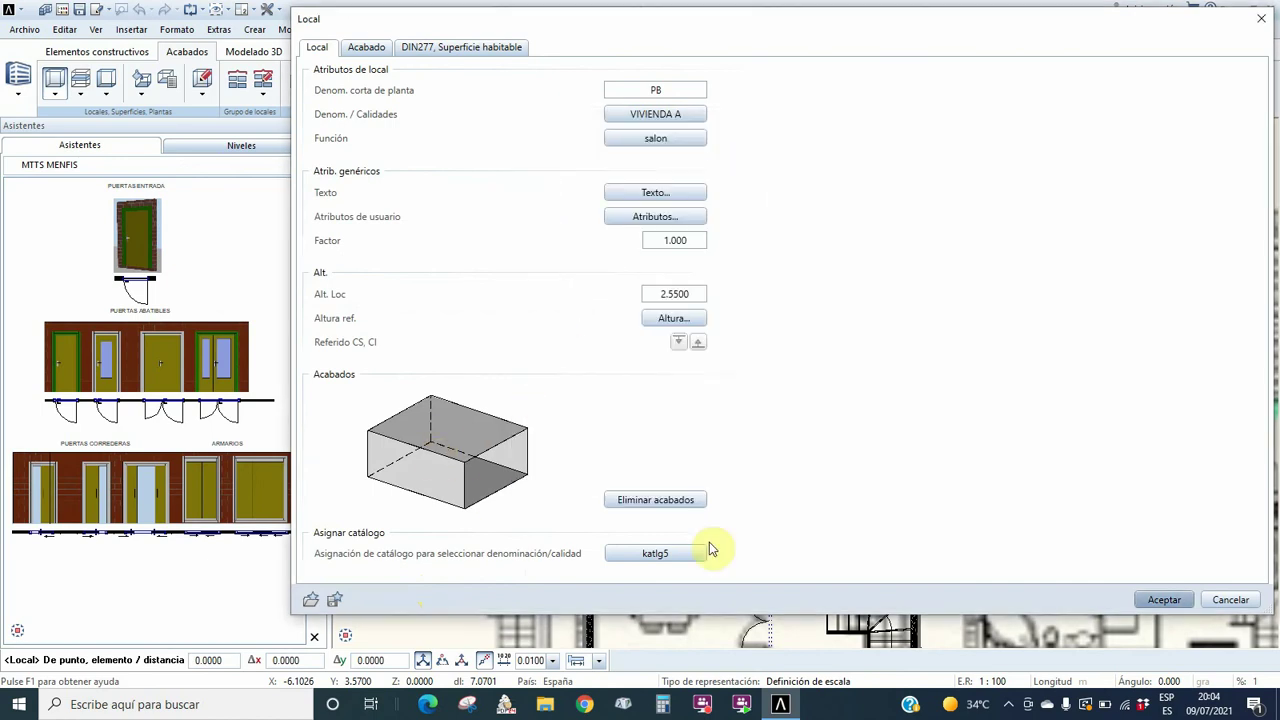
{"action": "double_click", "coordinate": [690, 293]}
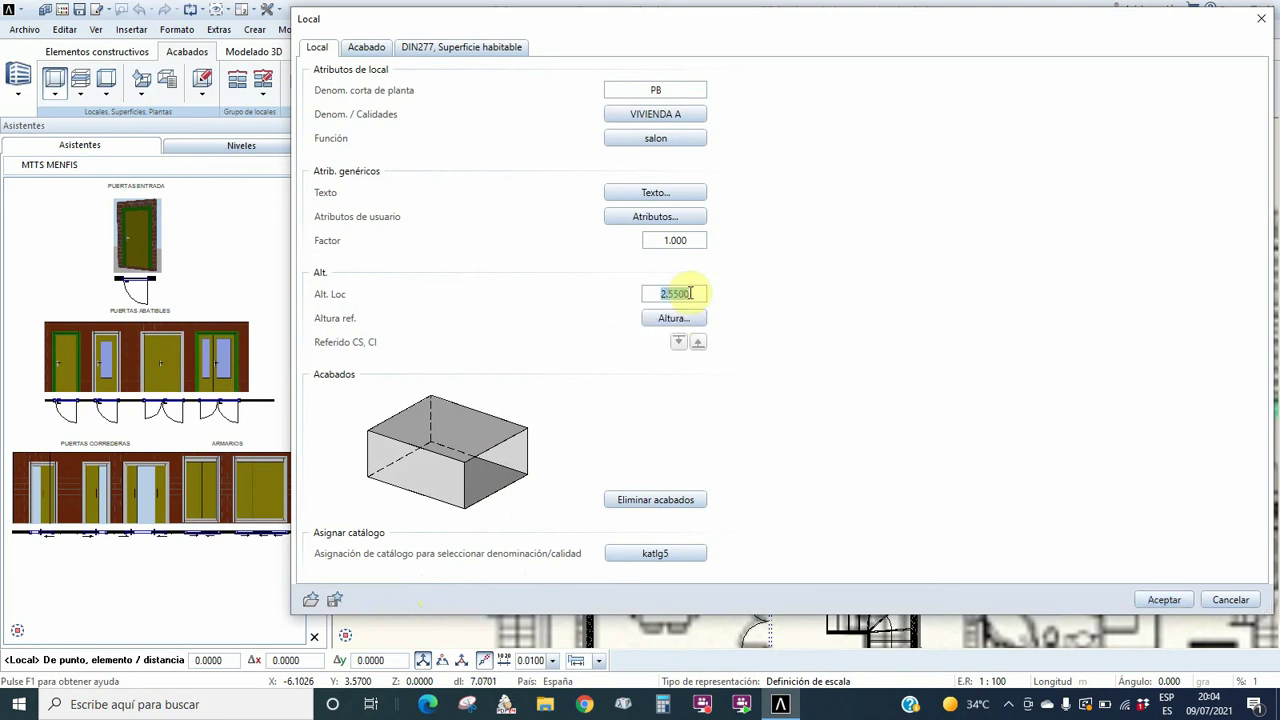
{"action": "key", "text": "Tab"}
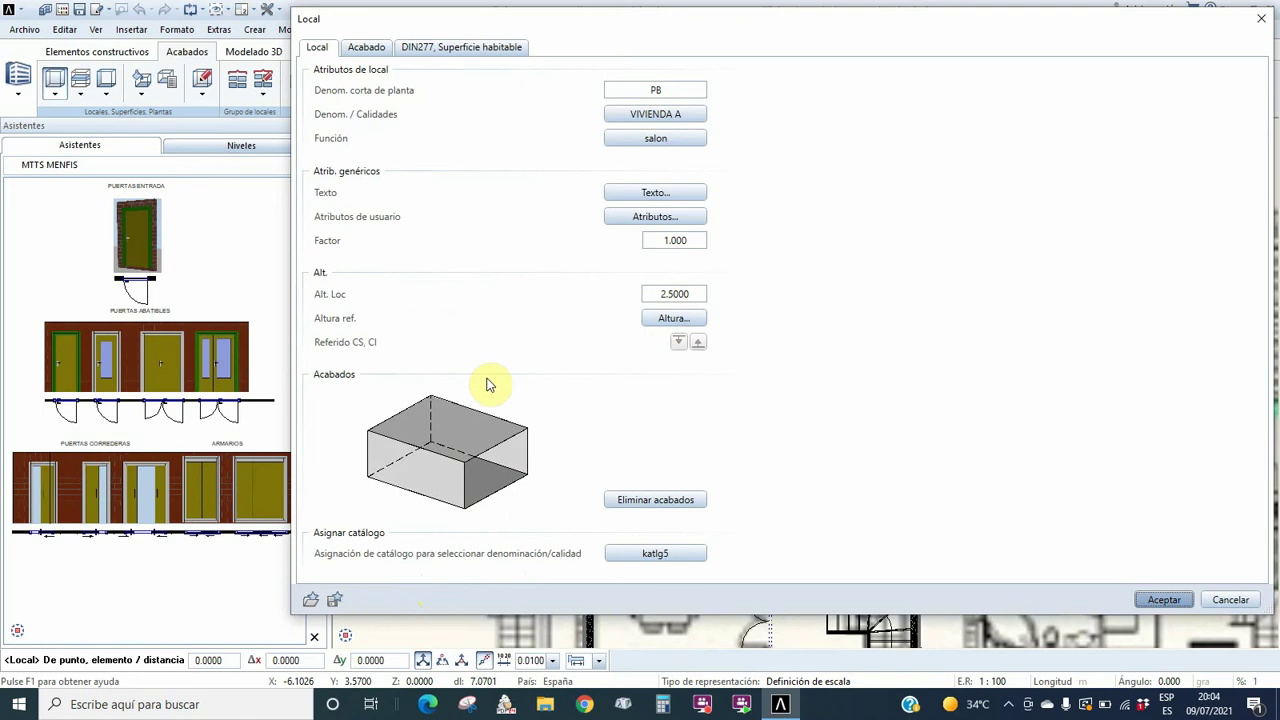
- Review the room's wall, ceiling and floor finishes, discard the property changes and leave the Local command
{"action": "left_click", "coordinate": [366, 50]}
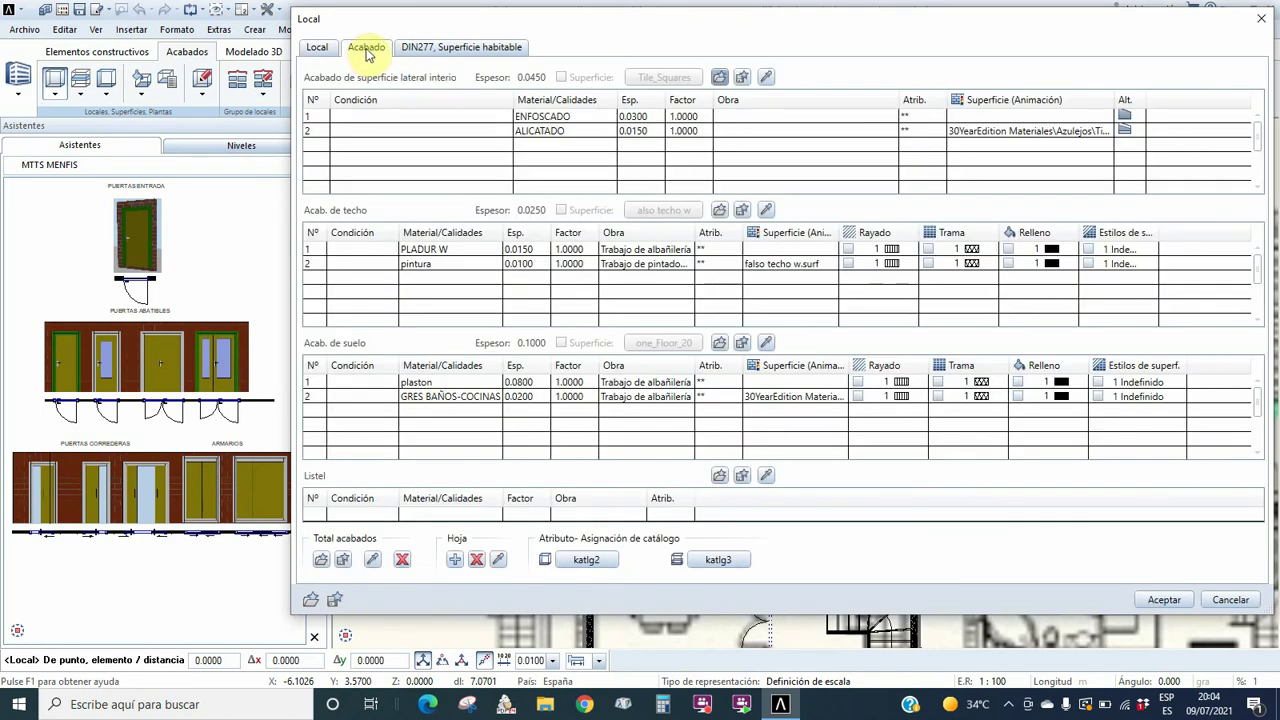
{"action": "left_click_drag", "start_coordinate": [572, 22], "coordinate": [732, 22]}
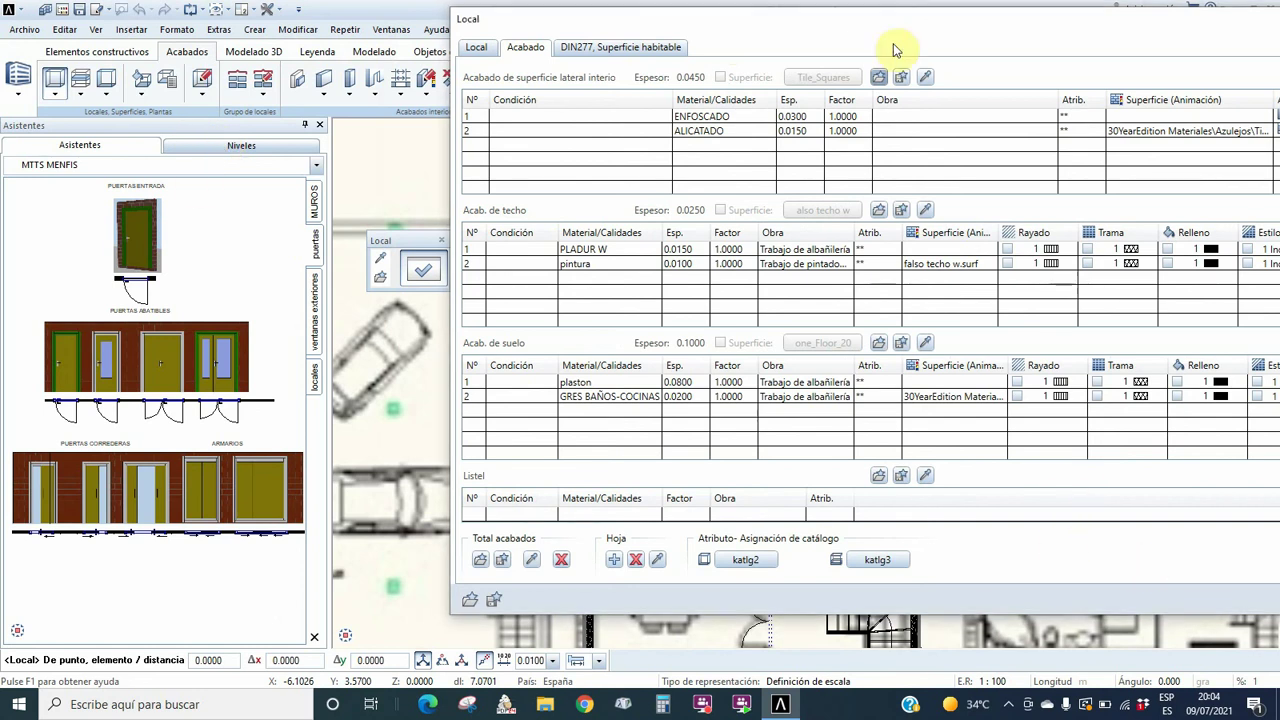
{"action": "left_click_drag", "start_coordinate": [949, 33], "coordinate": [745, 30]}
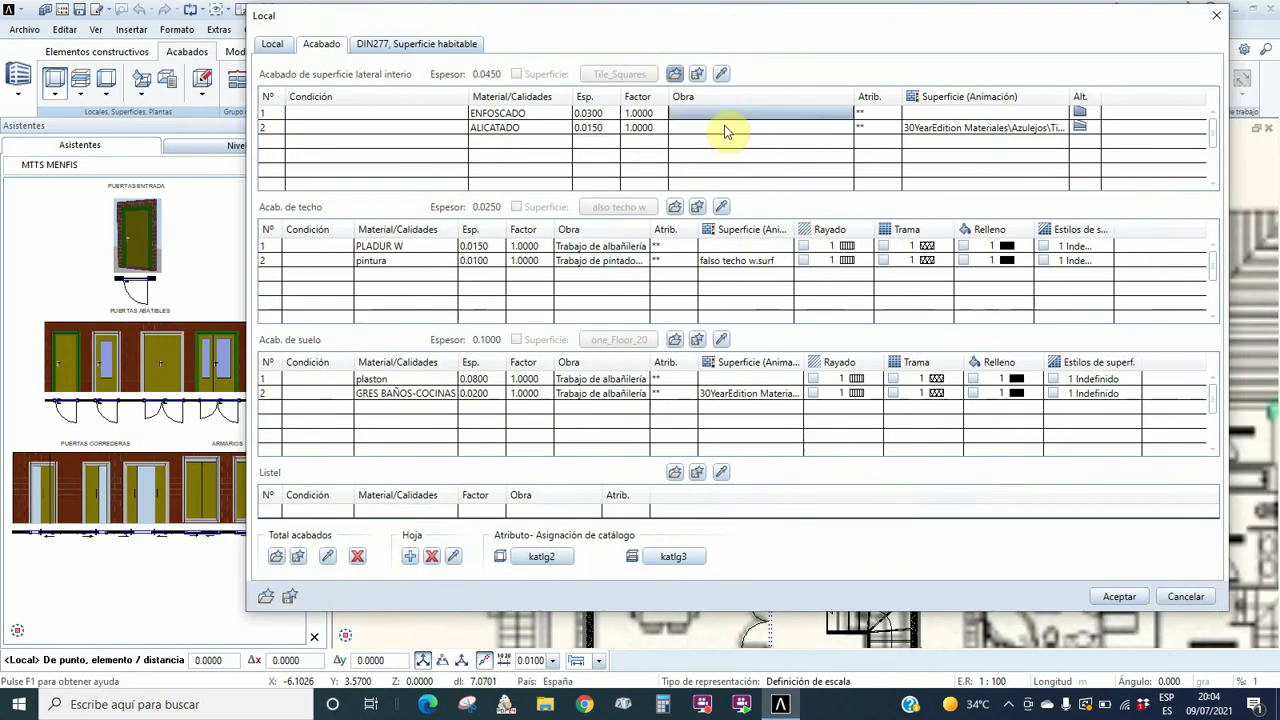
{"action": "left_click", "coordinate": [1174, 598]}
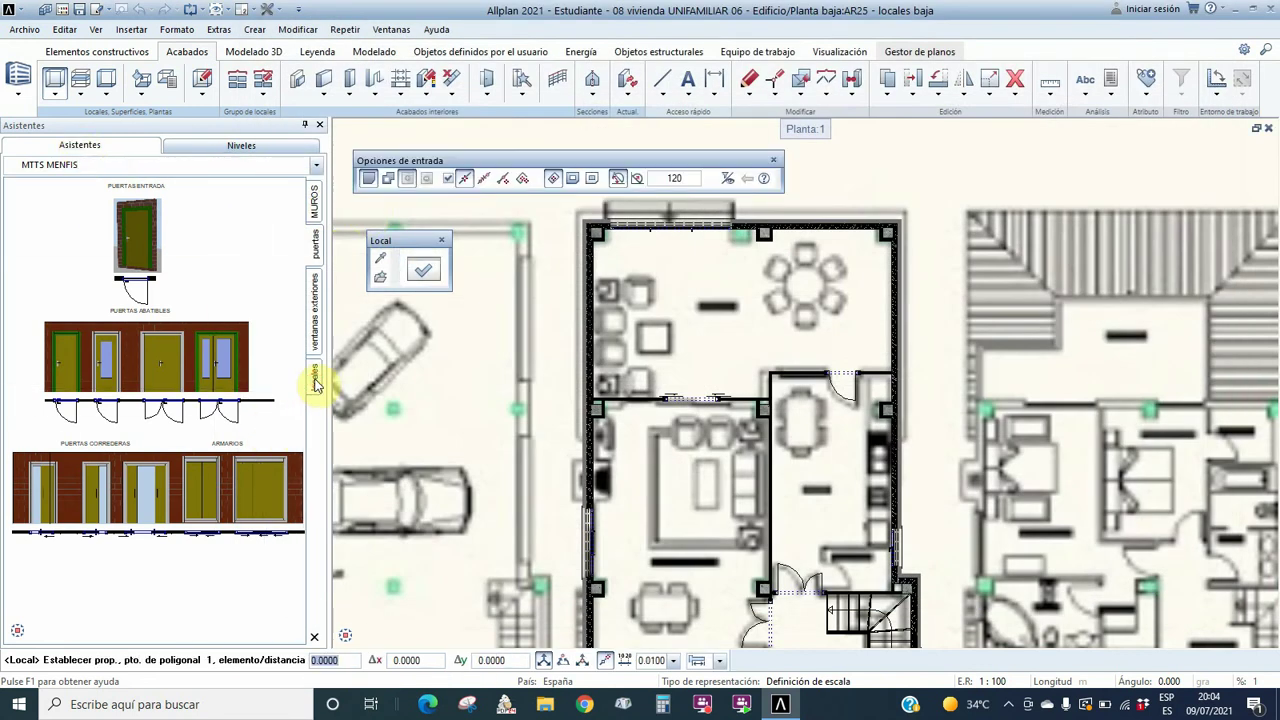
{"action": "left_click", "coordinate": [773, 160]}
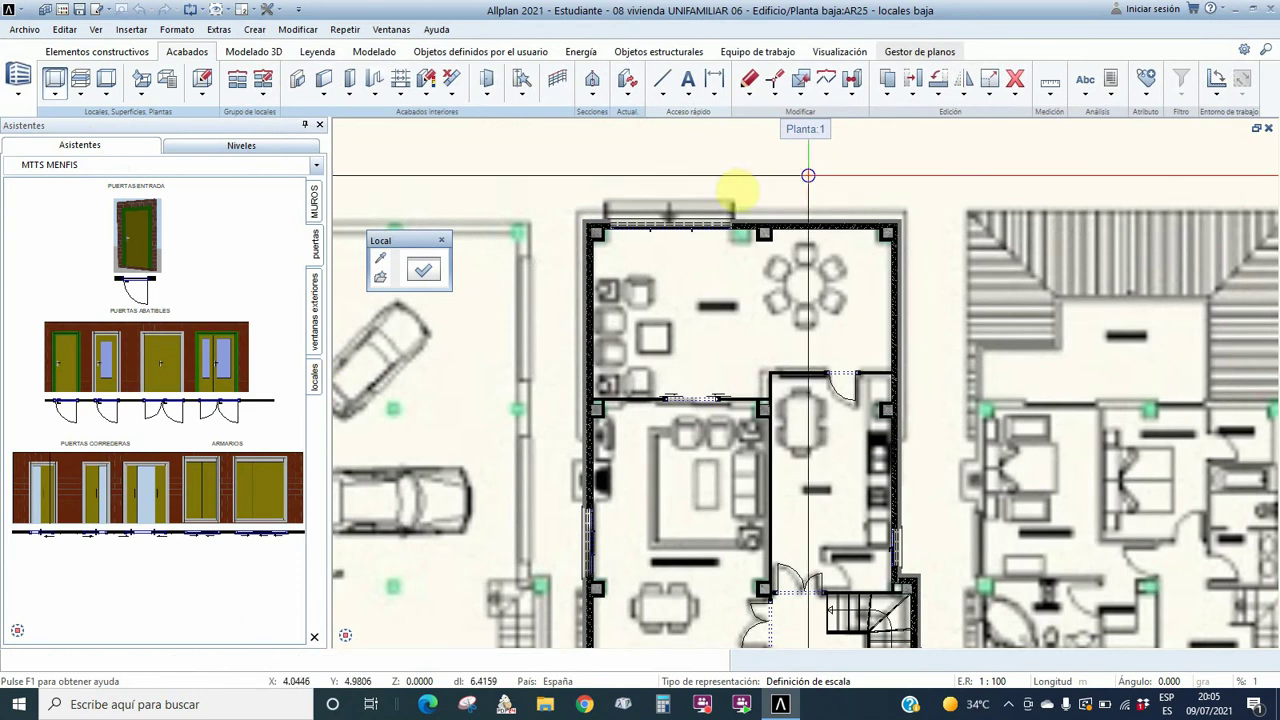
- Show the locales finishes in the assistant, restart the Local tool and open the properties of the new room
{"action": "left_click", "coordinate": [314, 377]}
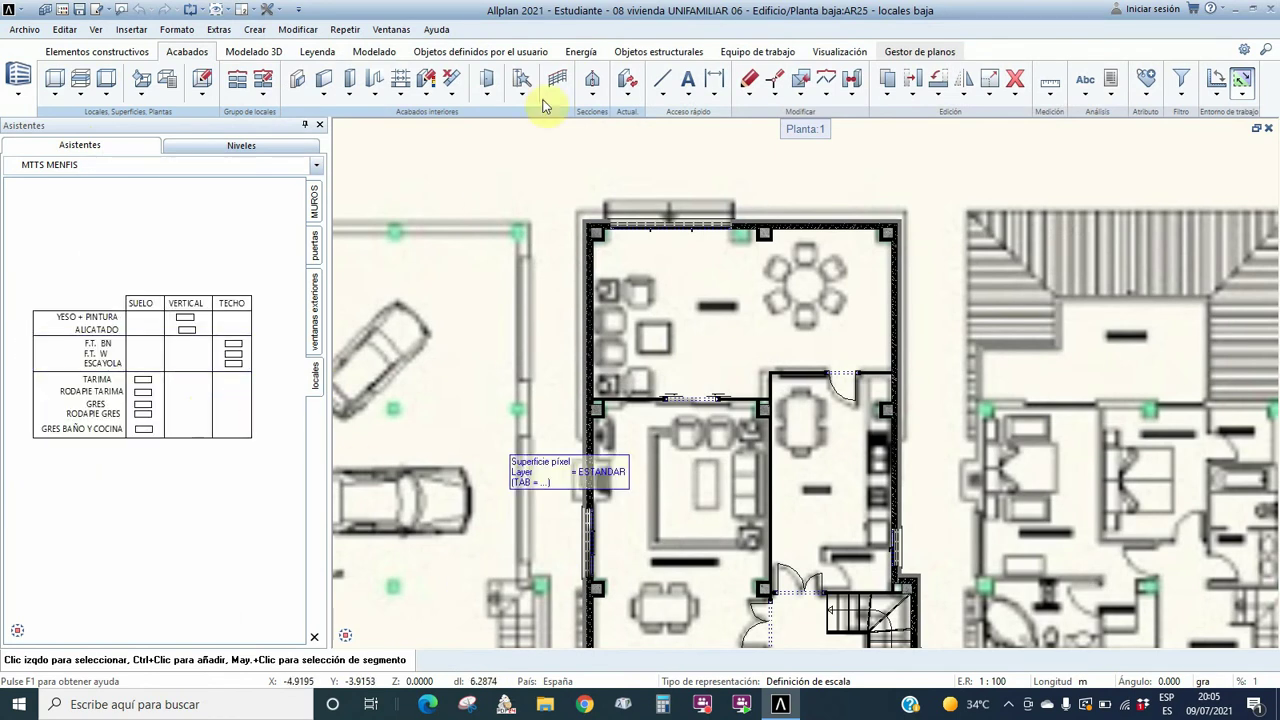
{"action": "left_click", "coordinate": [53, 94]}
{"action": "left_click", "coordinate": [75, 130]}
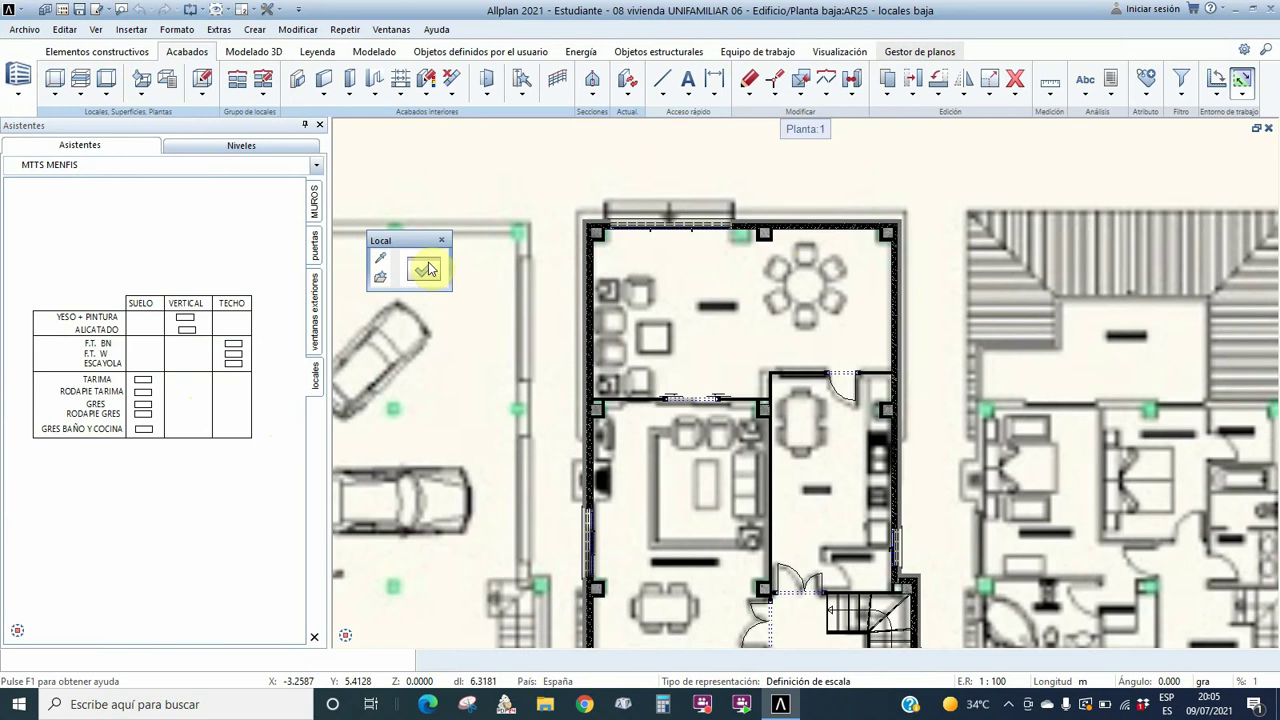
{"action": "left_click", "coordinate": [425, 268]}
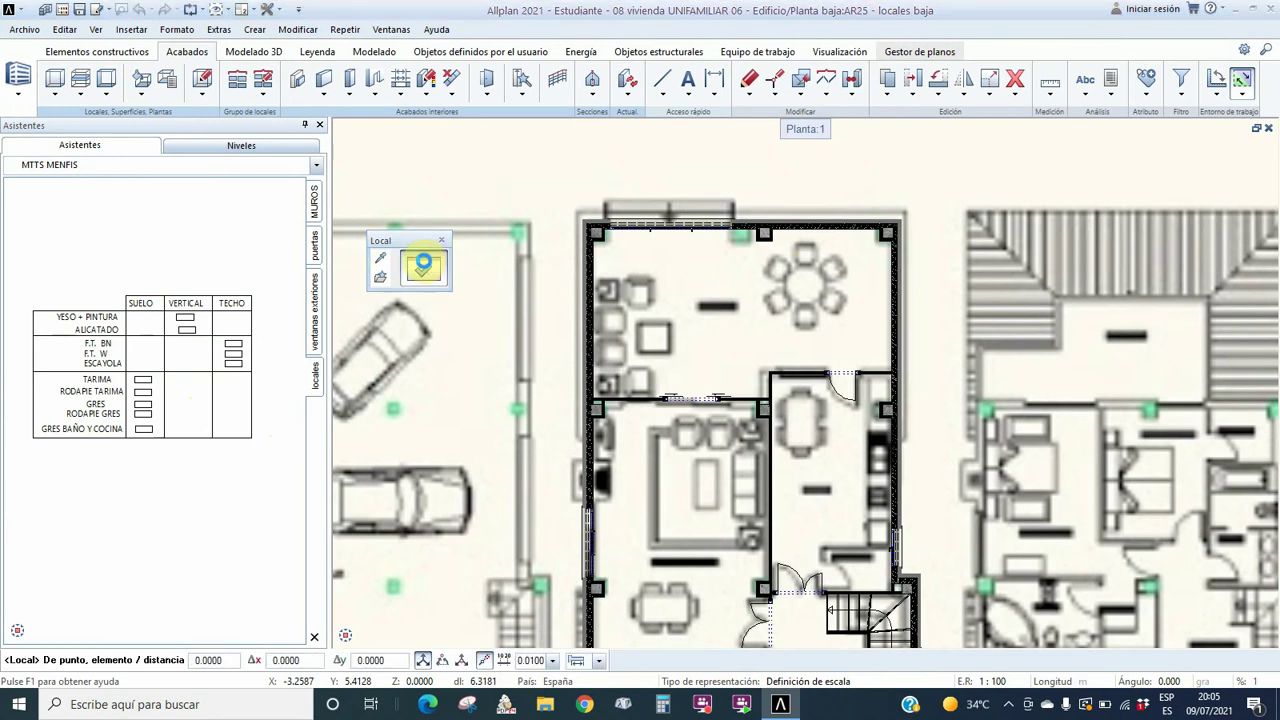
{"action": "left_click", "coordinate": [214, 134]}
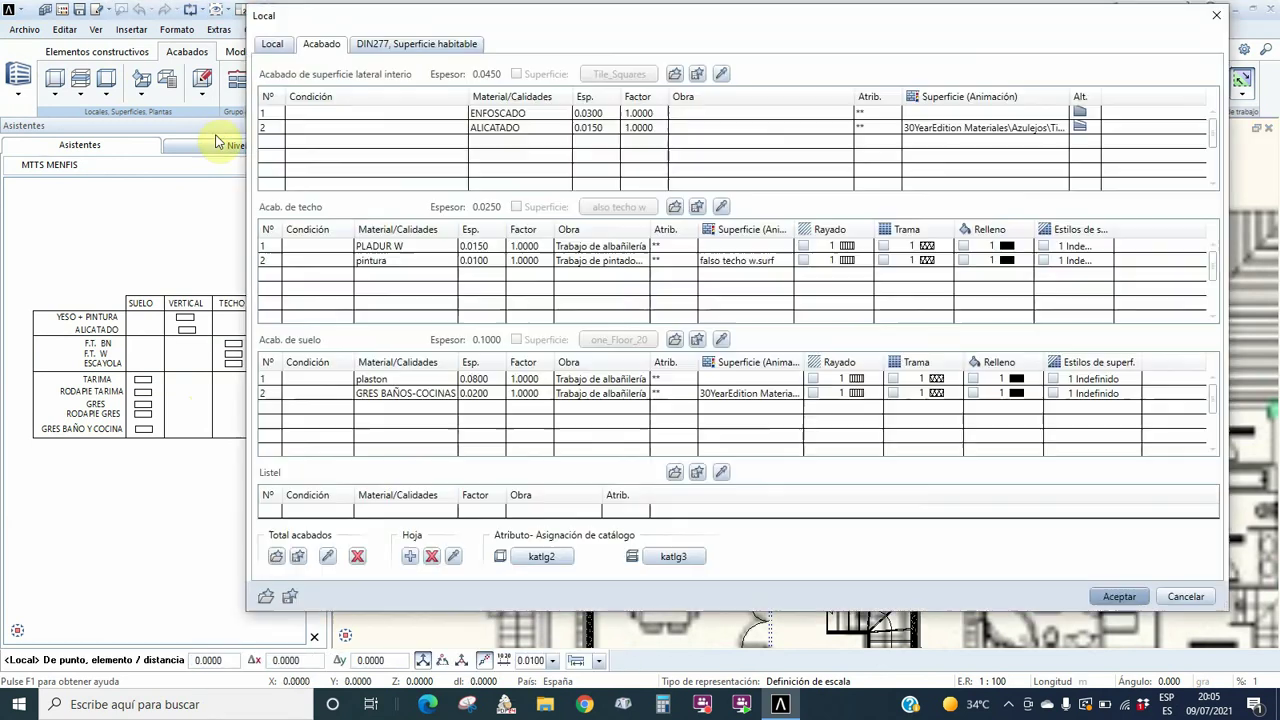
- Set the room's function to salon and its height to 2.5 m, and accept the settings for its upper and lower reference levels
{"action": "left_click", "coordinate": [270, 44]}
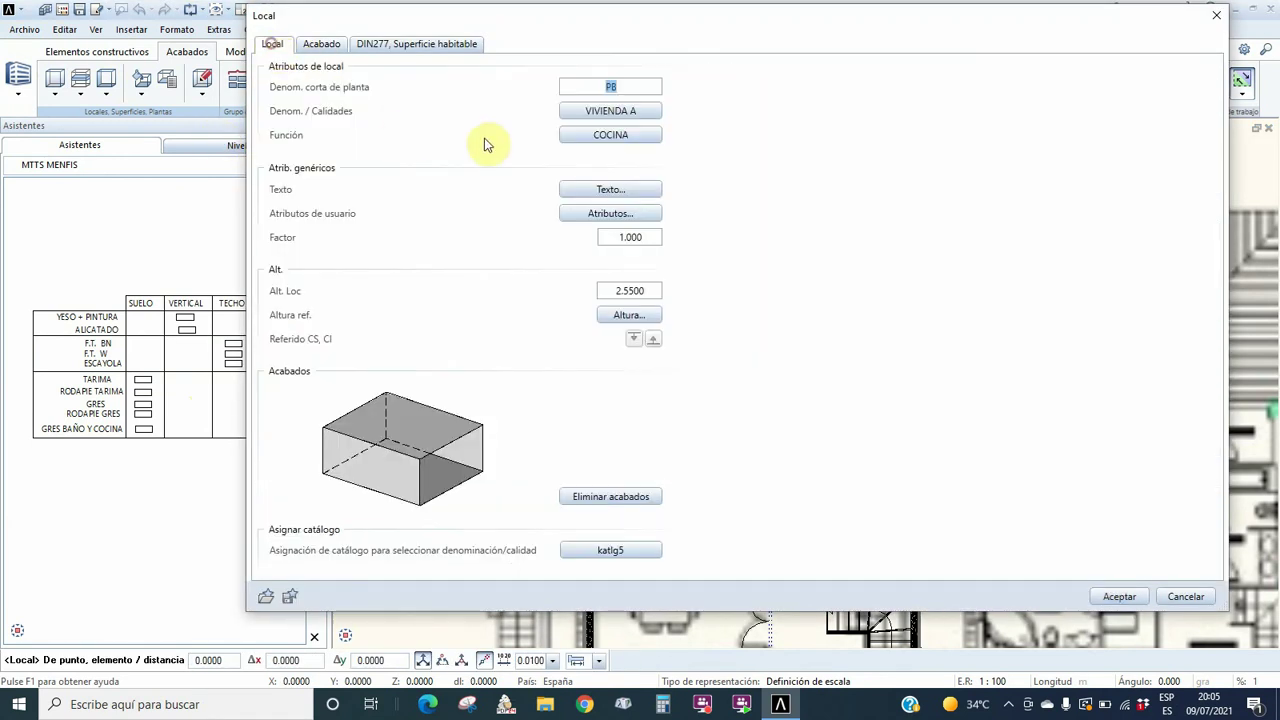
{"action": "left_click", "coordinate": [614, 90]}
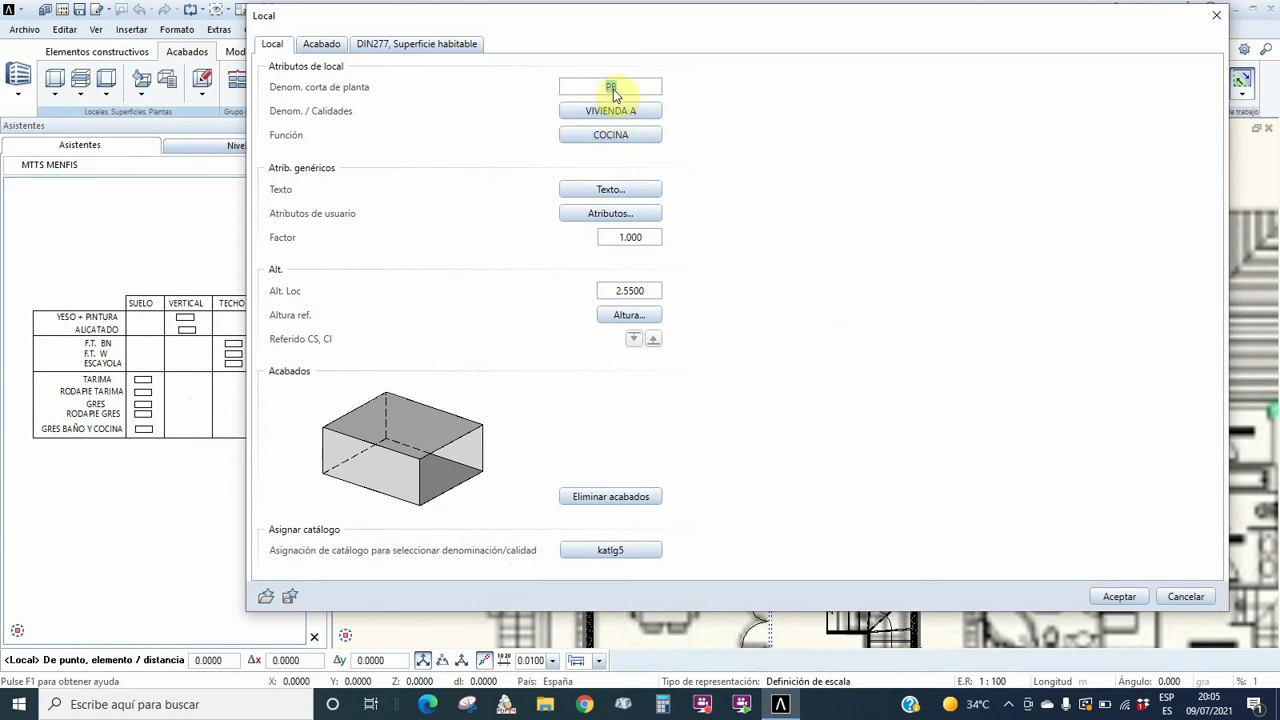
{"action": "left_click", "coordinate": [607, 139]}
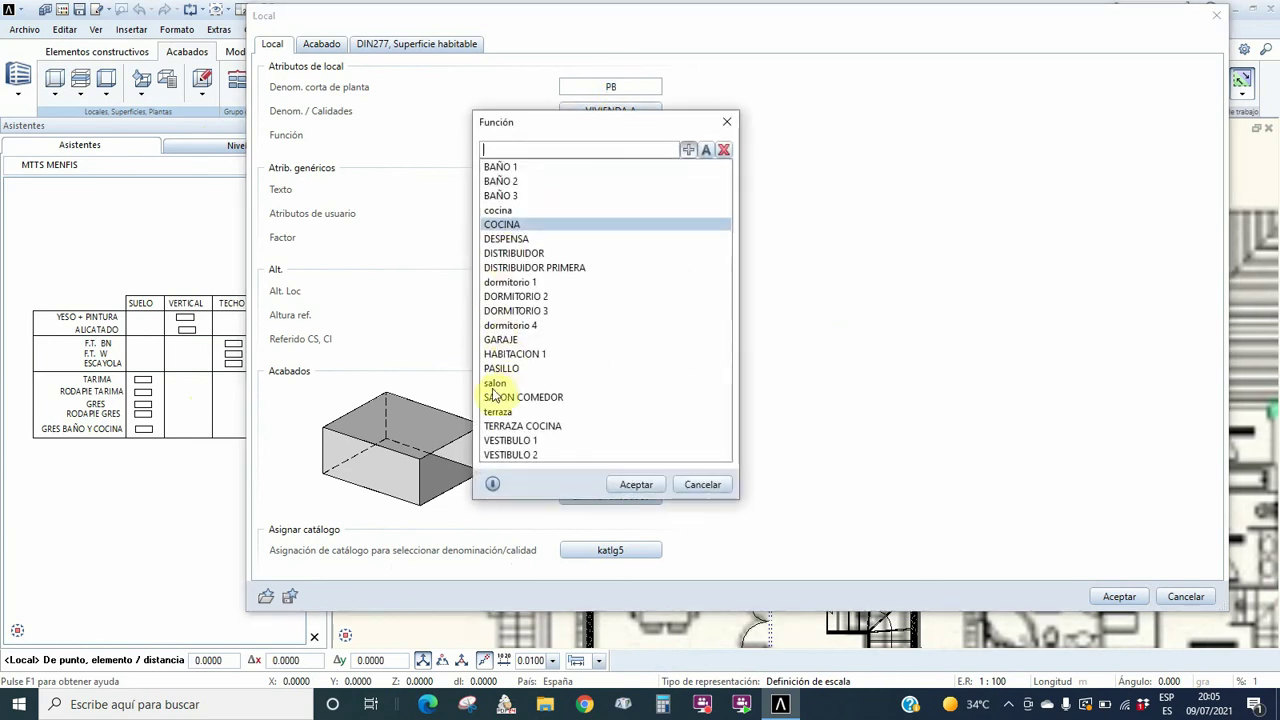
{"action": "double_click", "coordinate": [493, 393]}
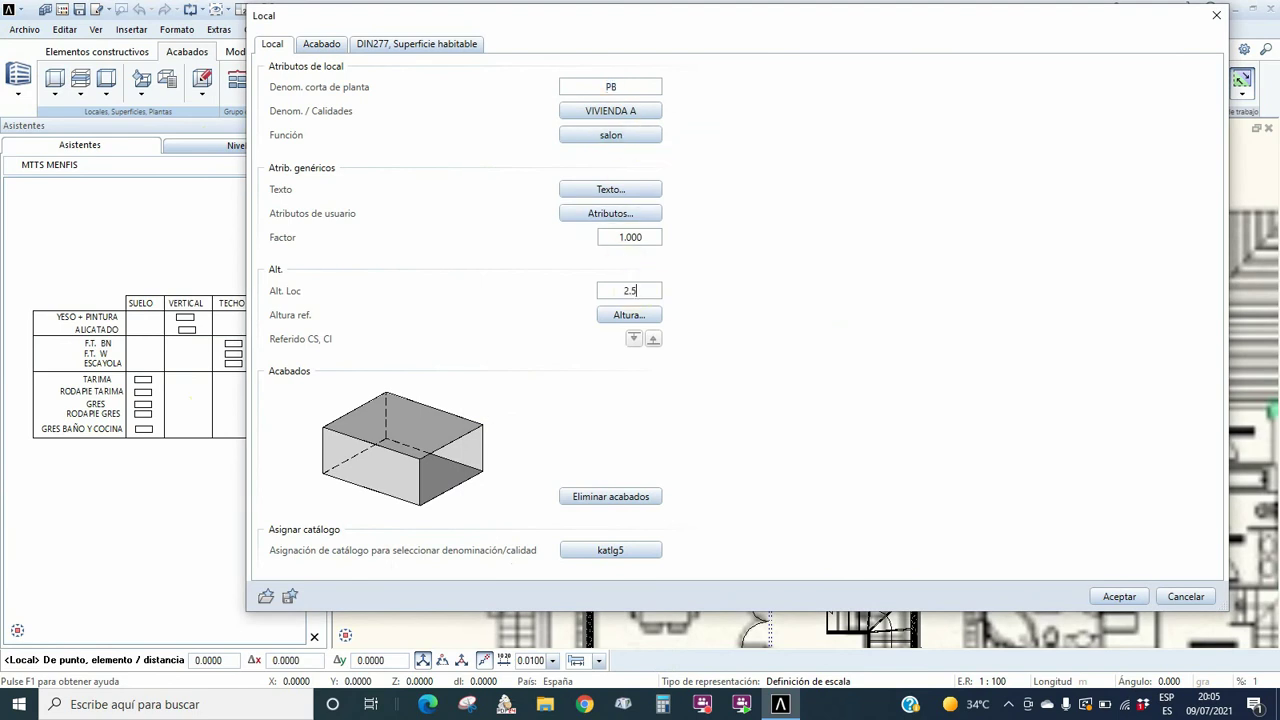
{"action": "key", "text": "Return"}
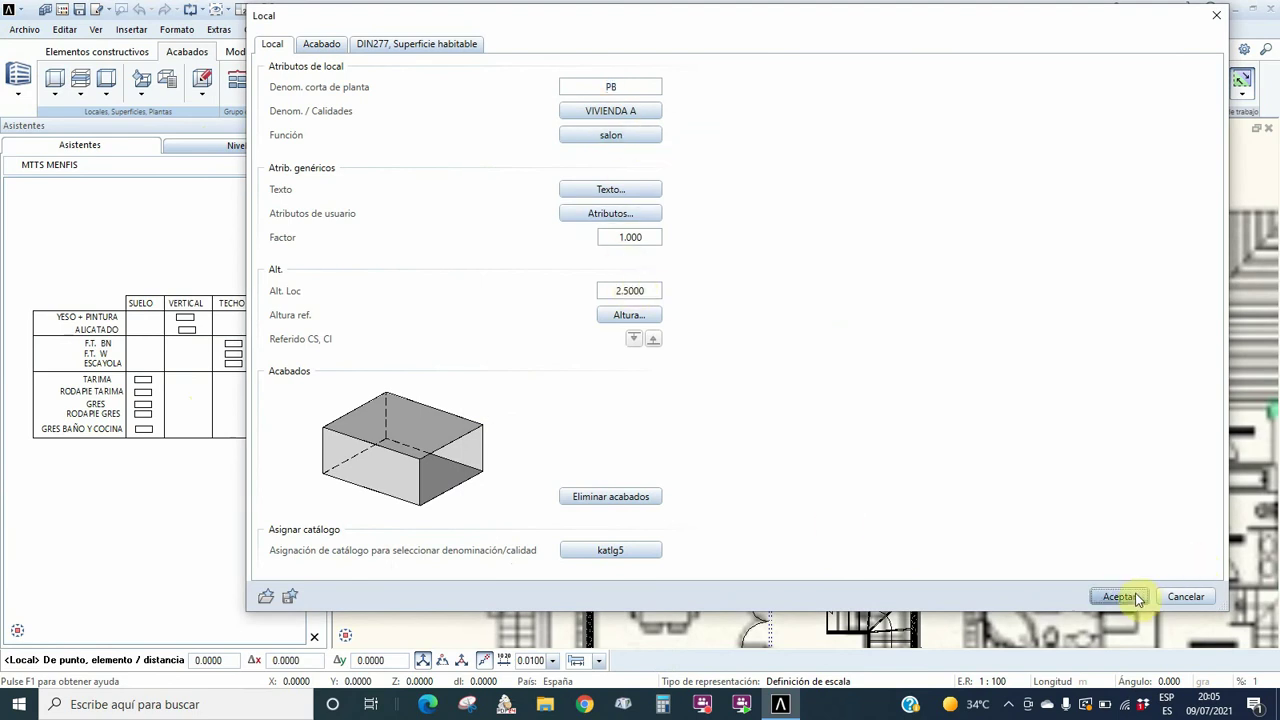
{"action": "left_click", "coordinate": [628, 316]}
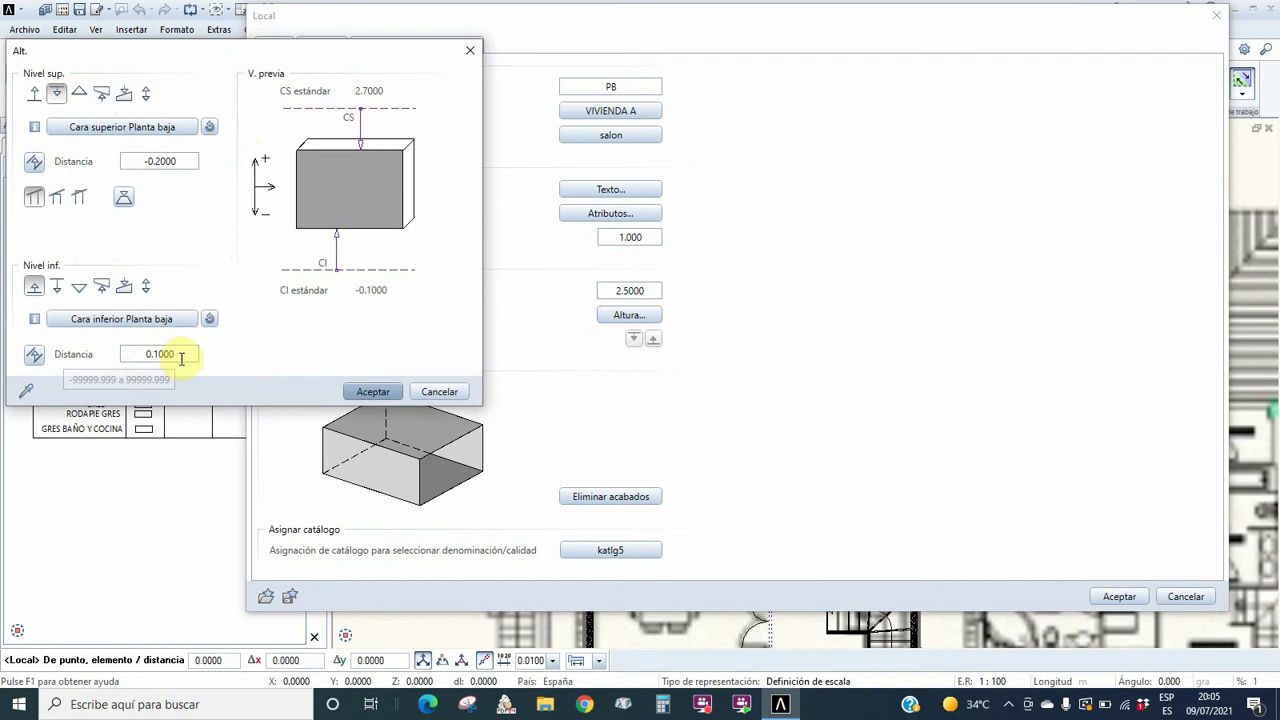
{"action": "left_click", "coordinate": [366, 392]}
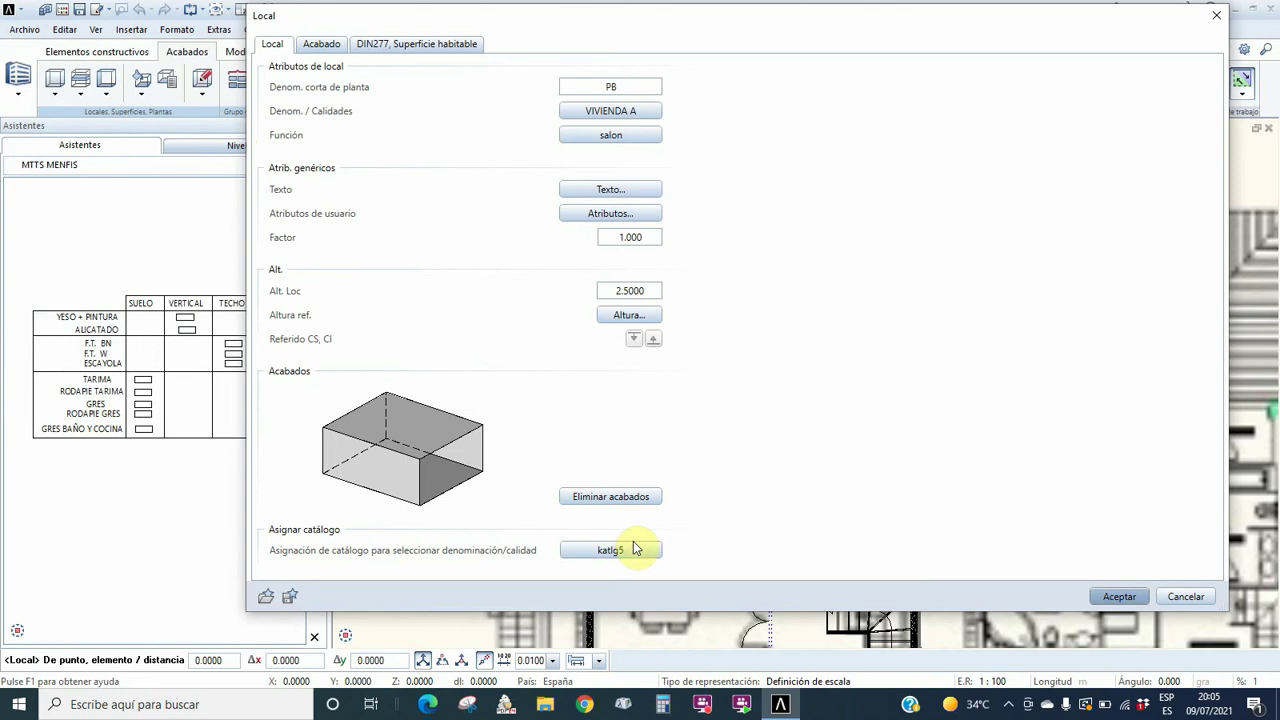
- Delete all existing wall, ceiling and floor finishes from the room
{"action": "left_click", "coordinate": [322, 46]}
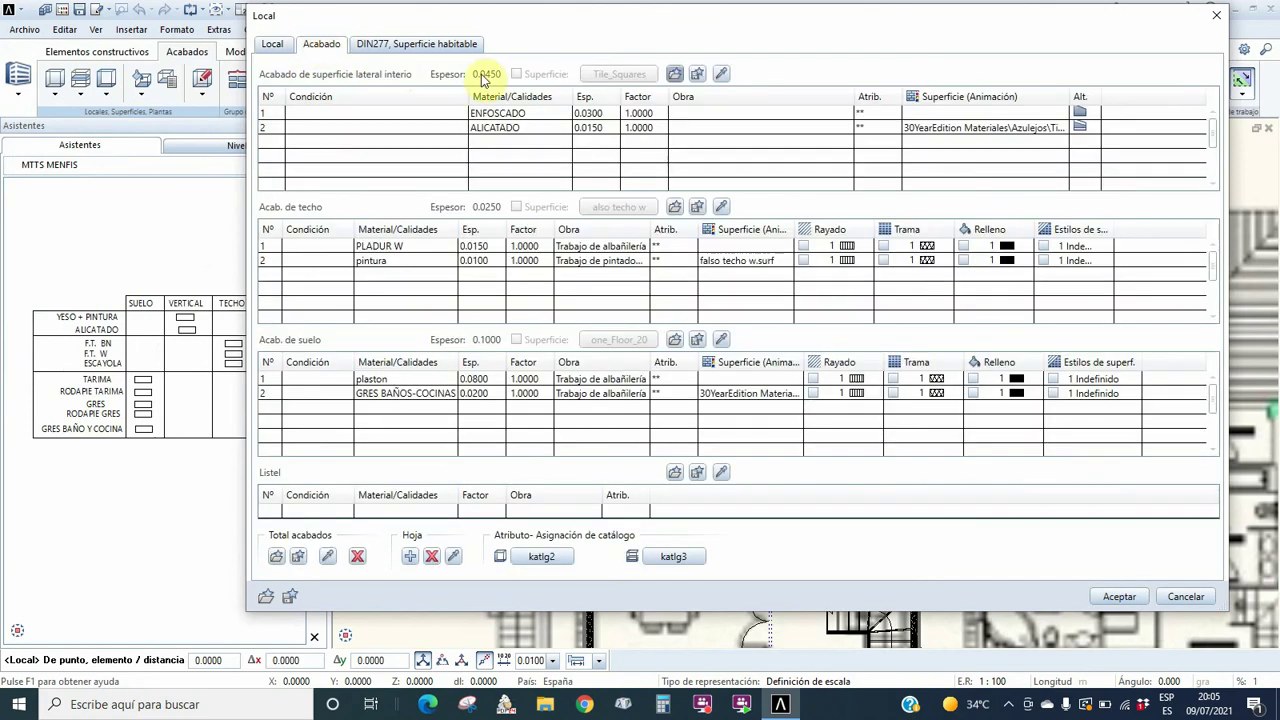
{"action": "left_click_drag", "start_coordinate": [674, 26], "coordinate": [808, 22]}
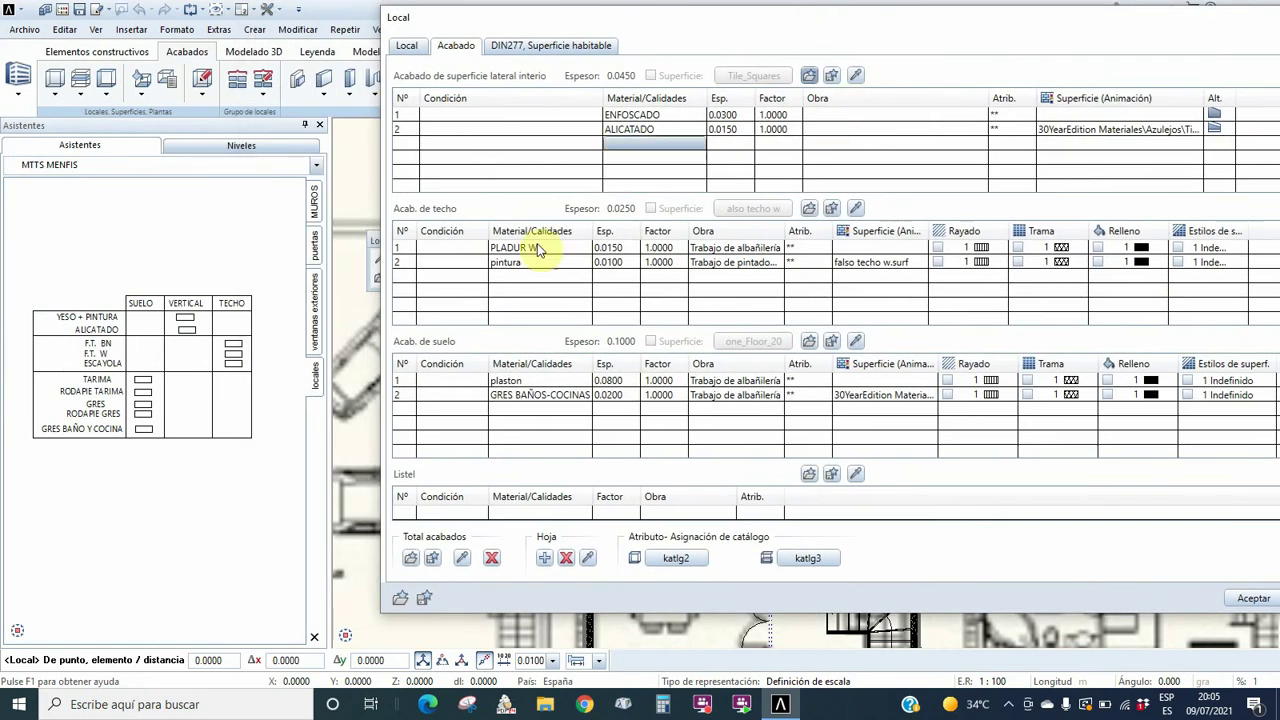
{"action": "left_click", "coordinate": [492, 559]}
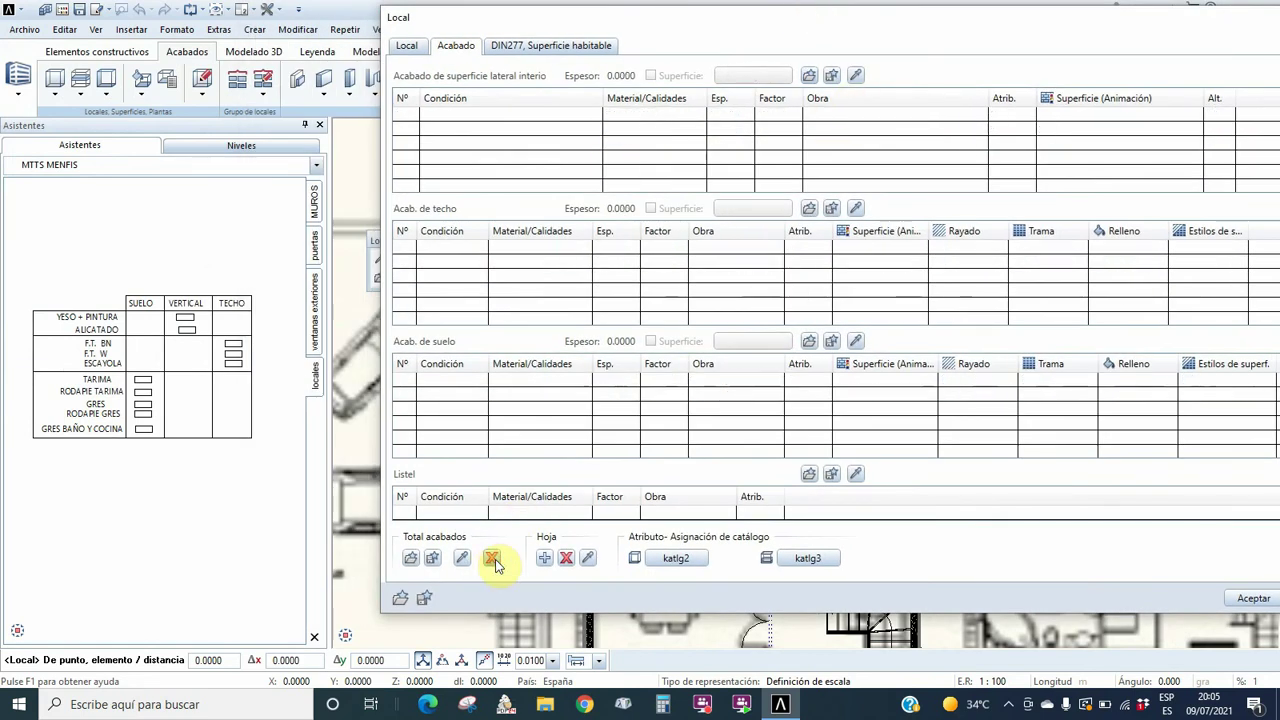
- Adopt the room's wall finish from the YESO + PINTURA sample in the assistant
{"action": "left_click", "coordinate": [855, 76]}
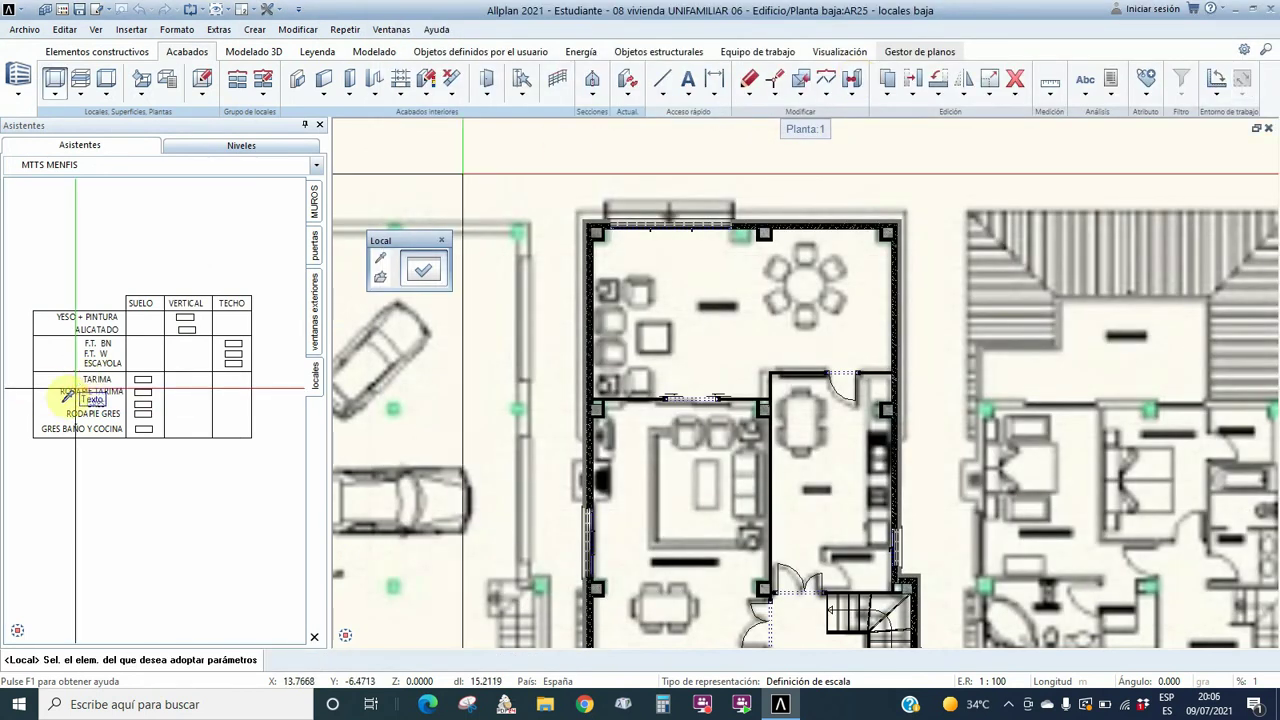
{"action": "left_click", "coordinate": [185, 318]}
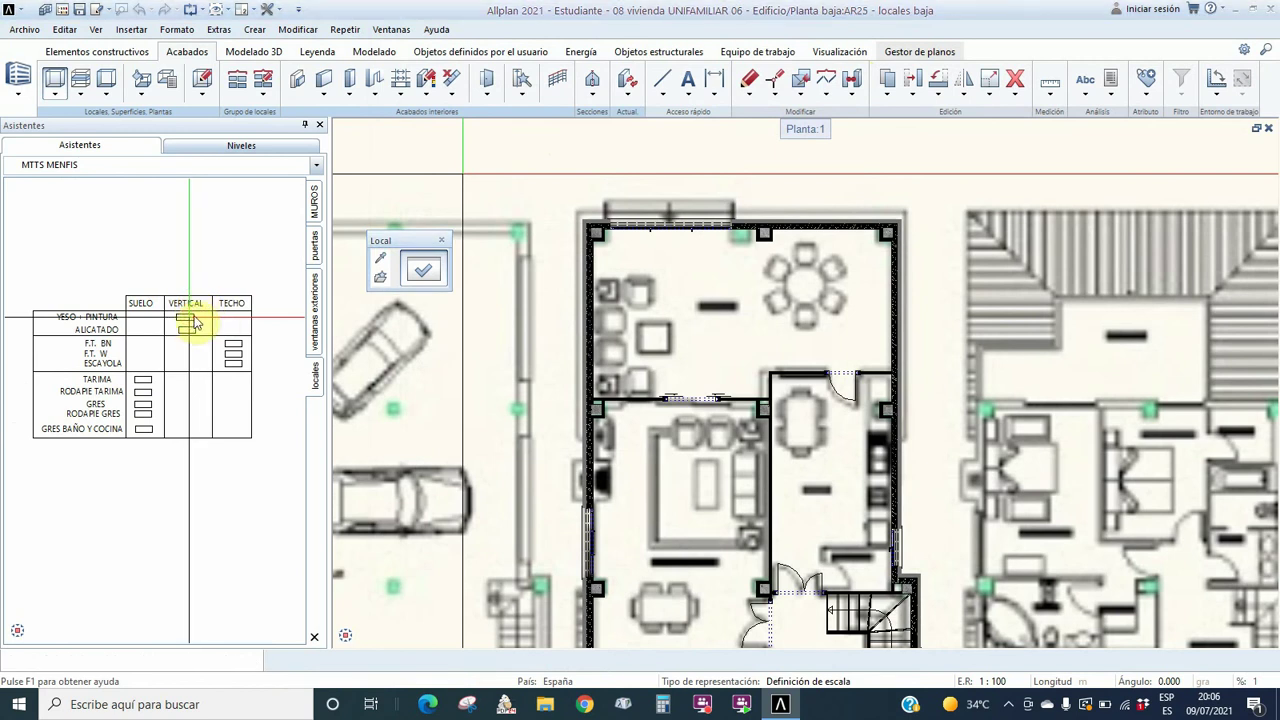
{"action": "left_click", "coordinate": [193, 322]}
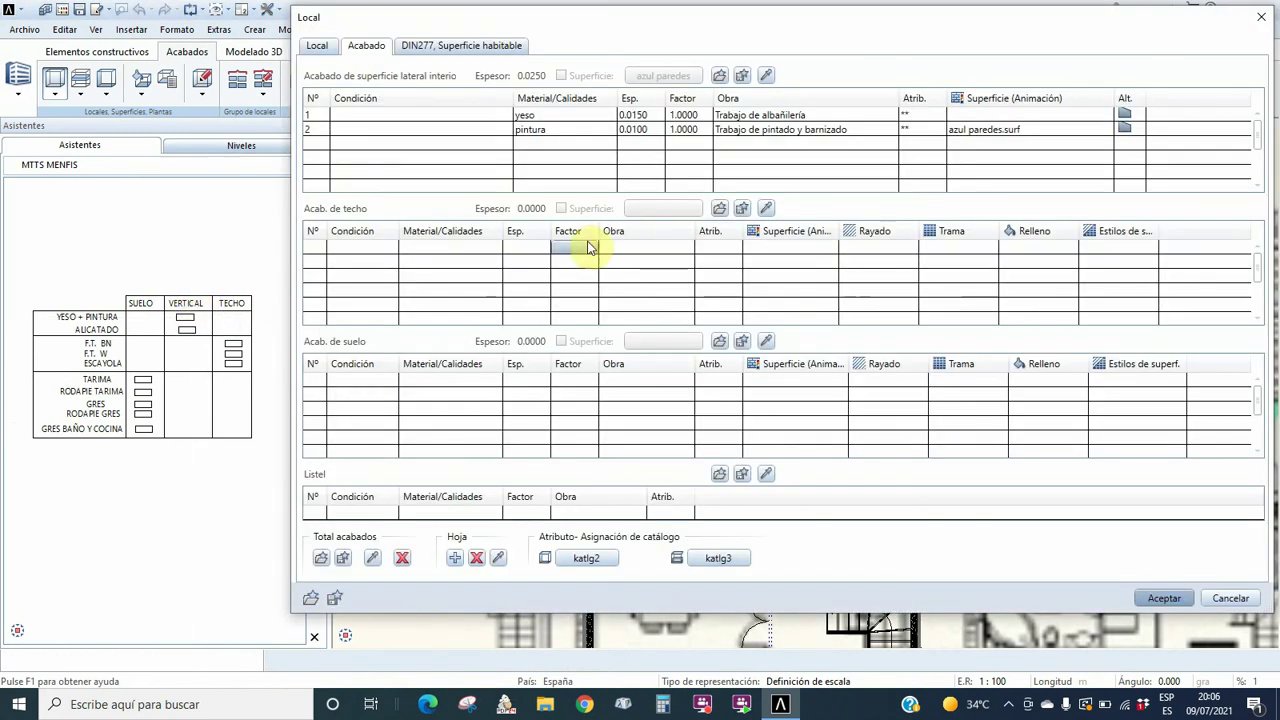
{"action": "left_click", "coordinate": [766, 209]}
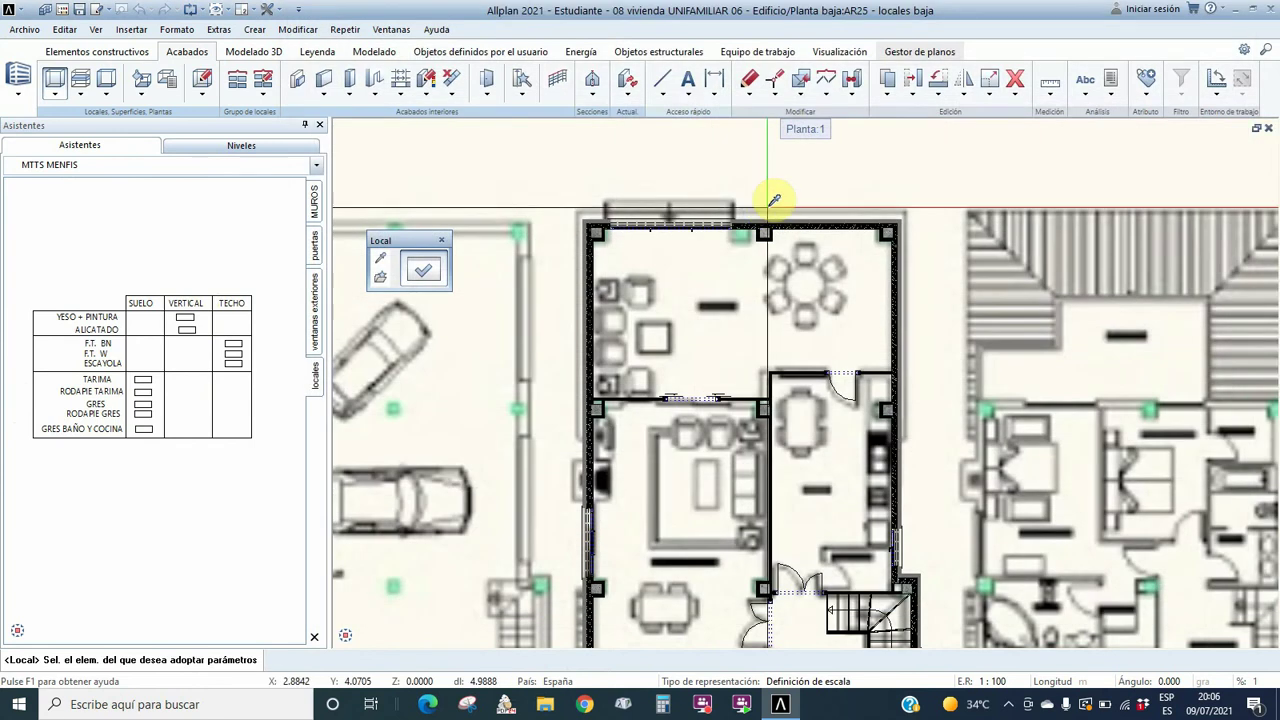
{"action": "left_click", "coordinate": [231, 354]}
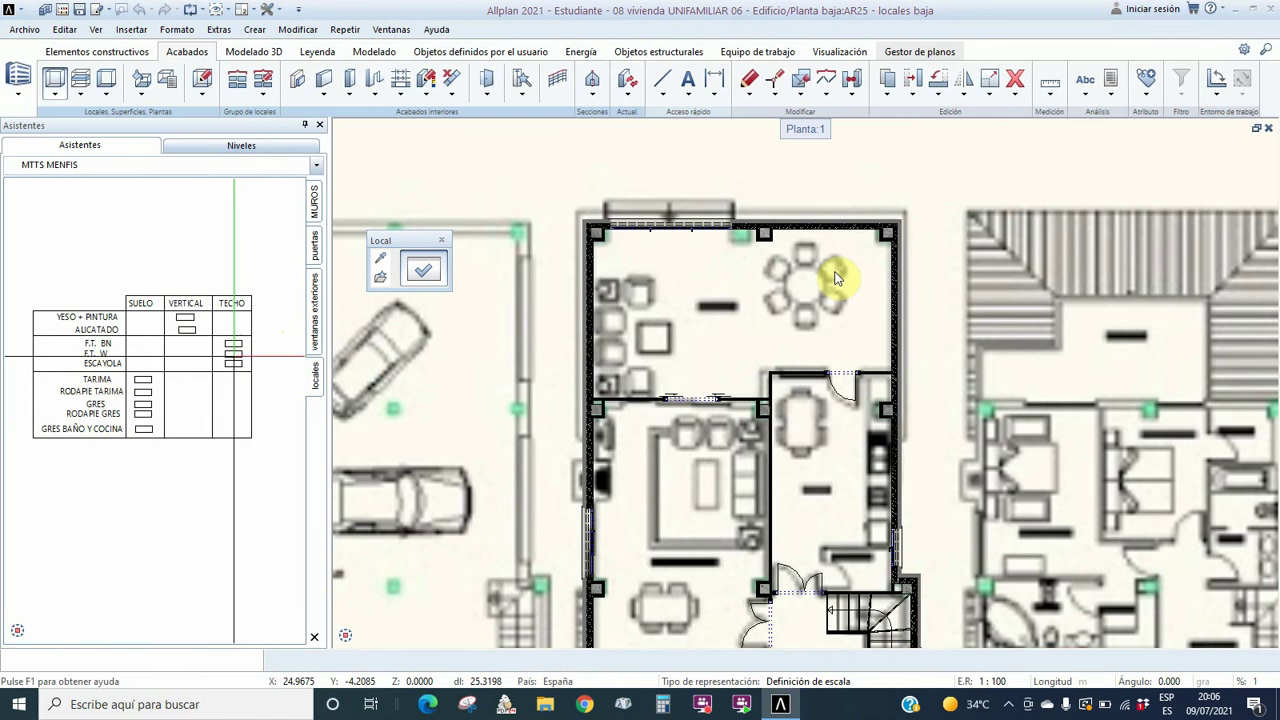
{"action": "left_click", "coordinate": [716, 347]}
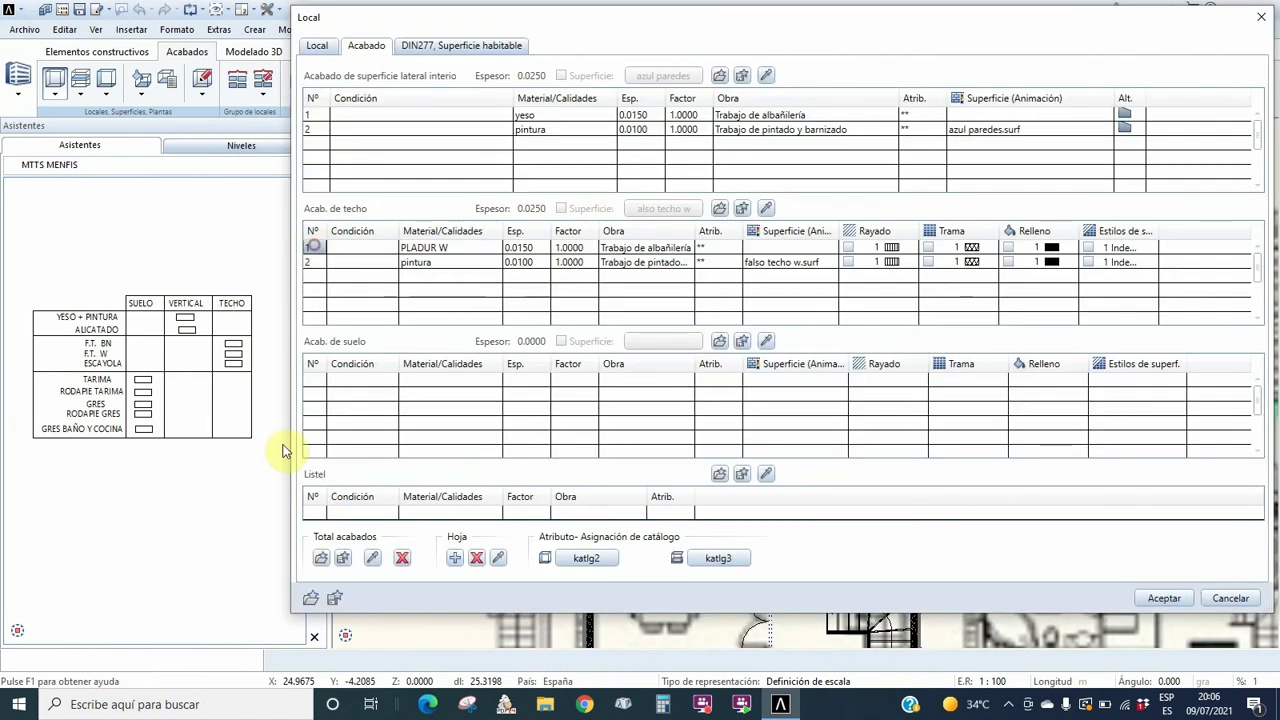
{"action": "left_click", "coordinate": [476, 560]}
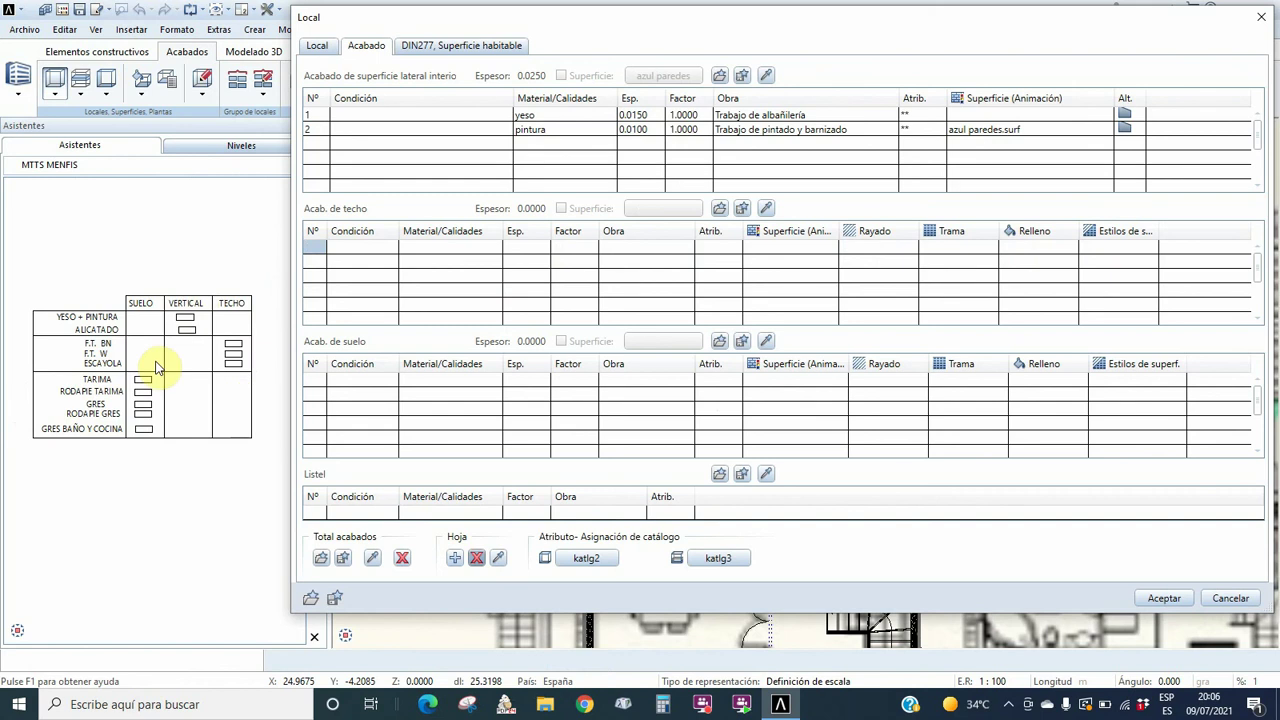
- Adopt the room's ceiling finish from the F.T. BN sample in the assistant
{"action": "left_click", "coordinate": [766, 208]}
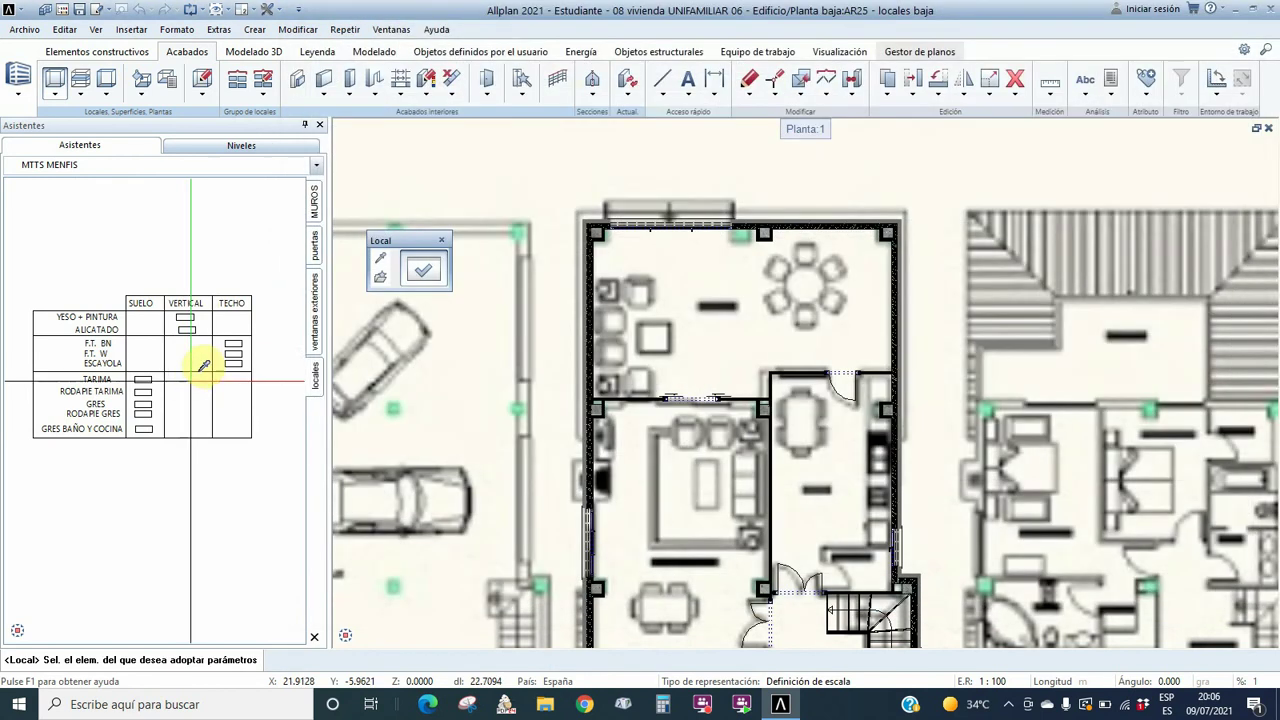
{"action": "scroll", "coordinate": [203, 365], "scroll_direction": "up", "scroll_amount": 4}
{"action": "scroll", "coordinate": [251, 337], "scroll_direction": "down", "scroll_amount": 2}
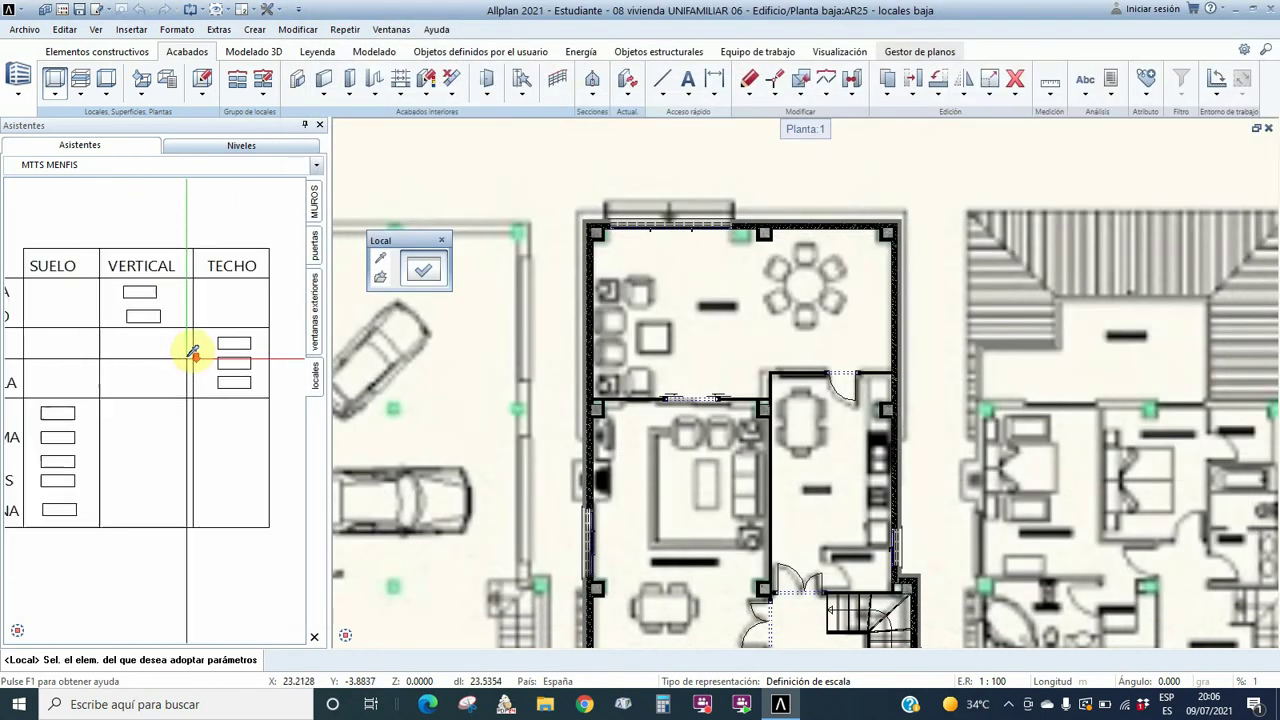
{"action": "scroll", "coordinate": [193, 352], "scroll_direction": "down", "scroll_amount": 1}
{"action": "scroll", "coordinate": [171, 349], "scroll_direction": "down", "scroll_amount": 2}
{"action": "scroll", "coordinate": [171, 349], "scroll_direction": "up", "scroll_amount": 1}
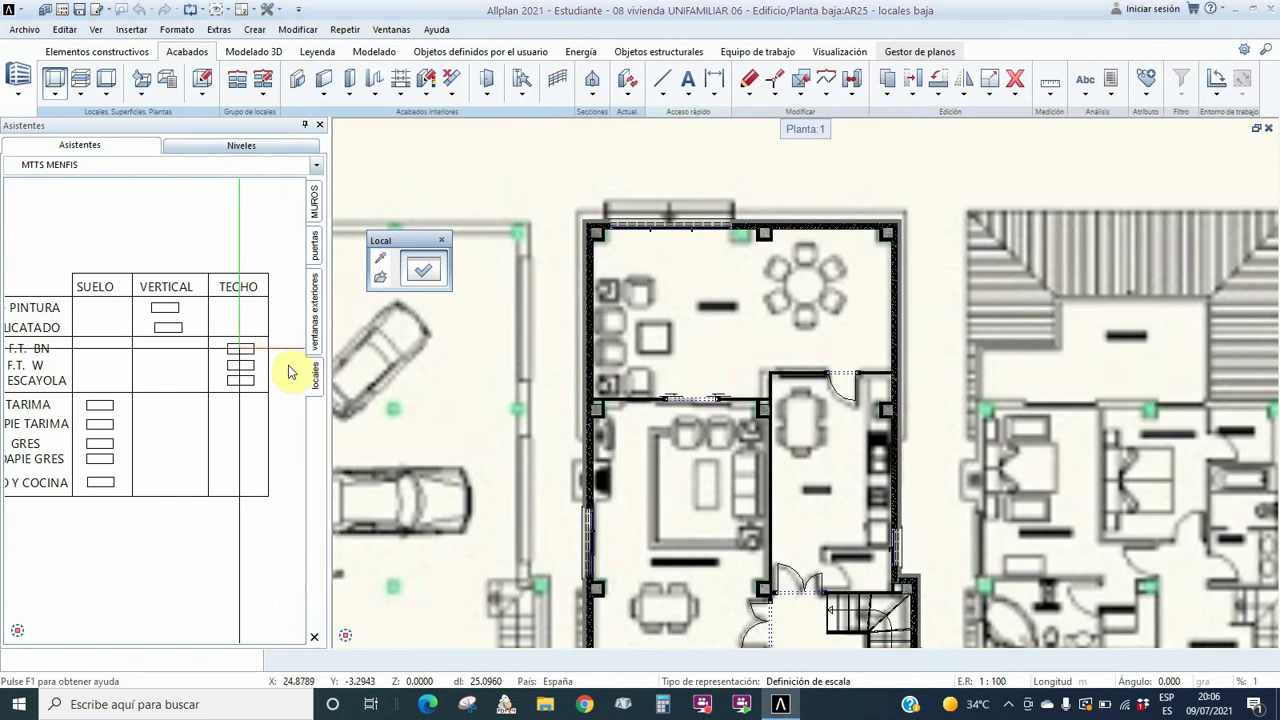
{"action": "left_click", "coordinate": [556, 178]}
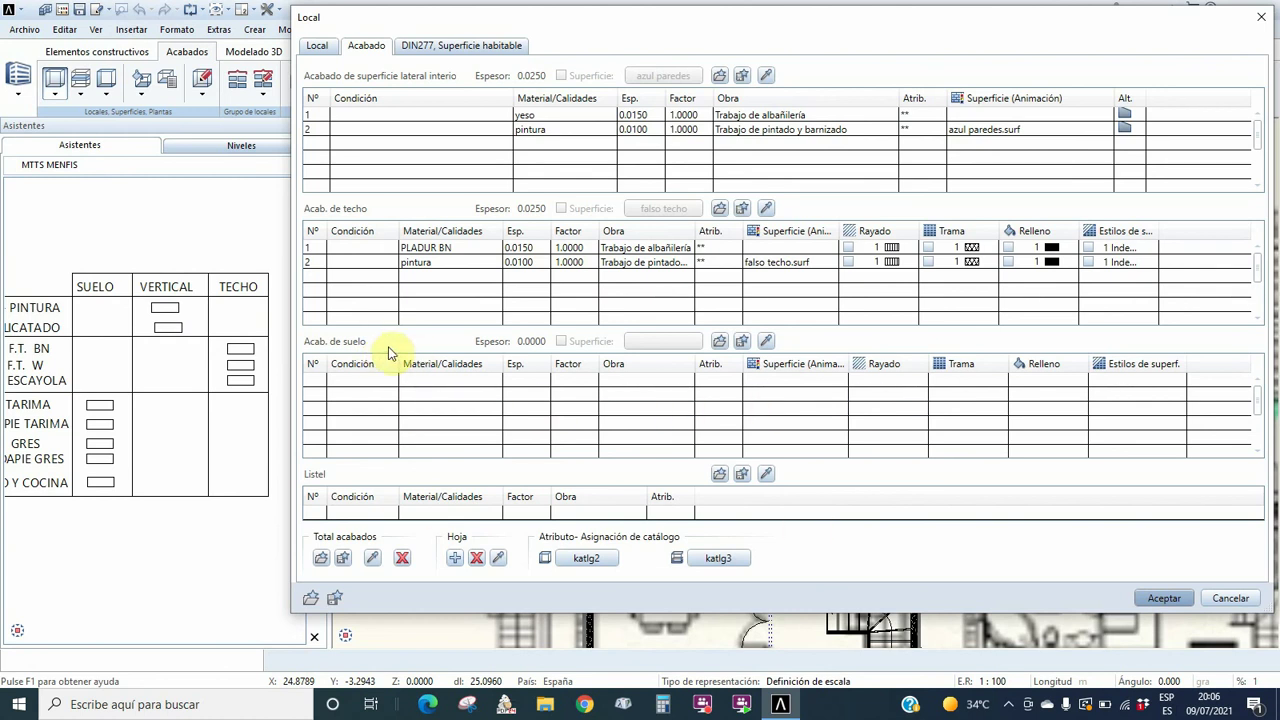
- Adopt the room's floor finish from the TARIMA sample and its listel from the RODAPIE TARIMA sample
{"action": "left_click", "coordinate": [768, 342]}
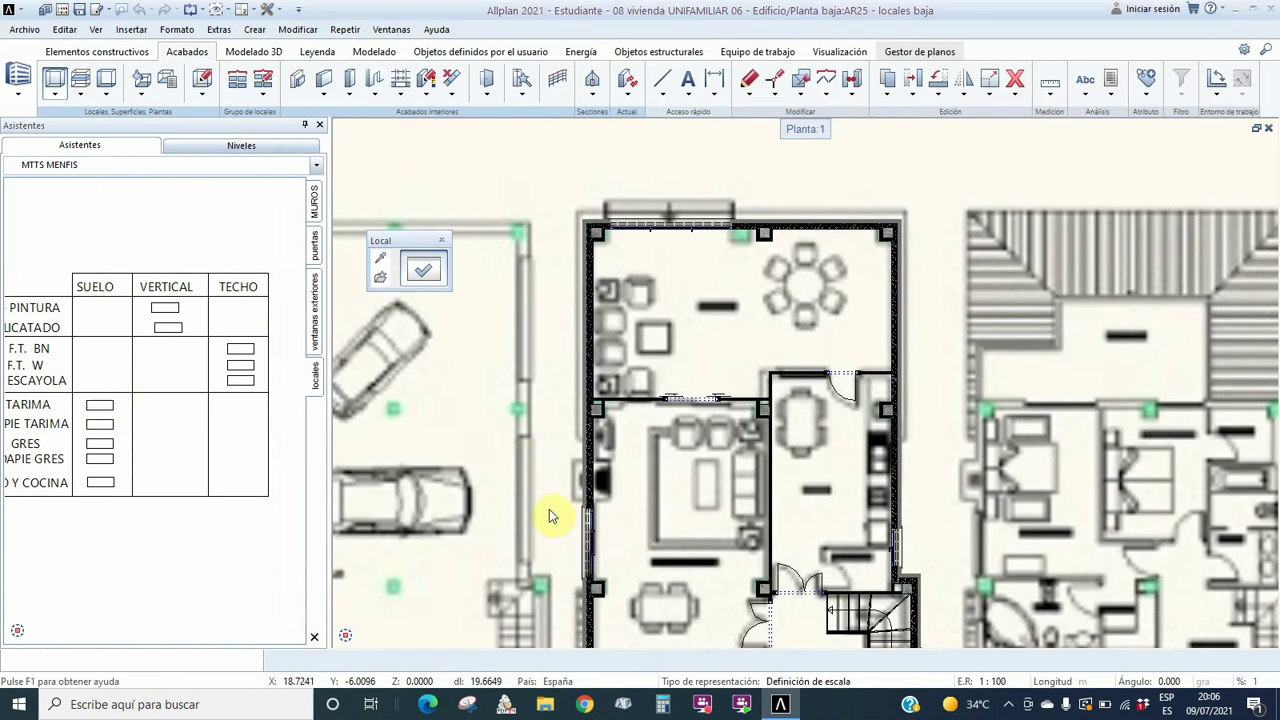
{"action": "left_click", "coordinate": [672, 601]}
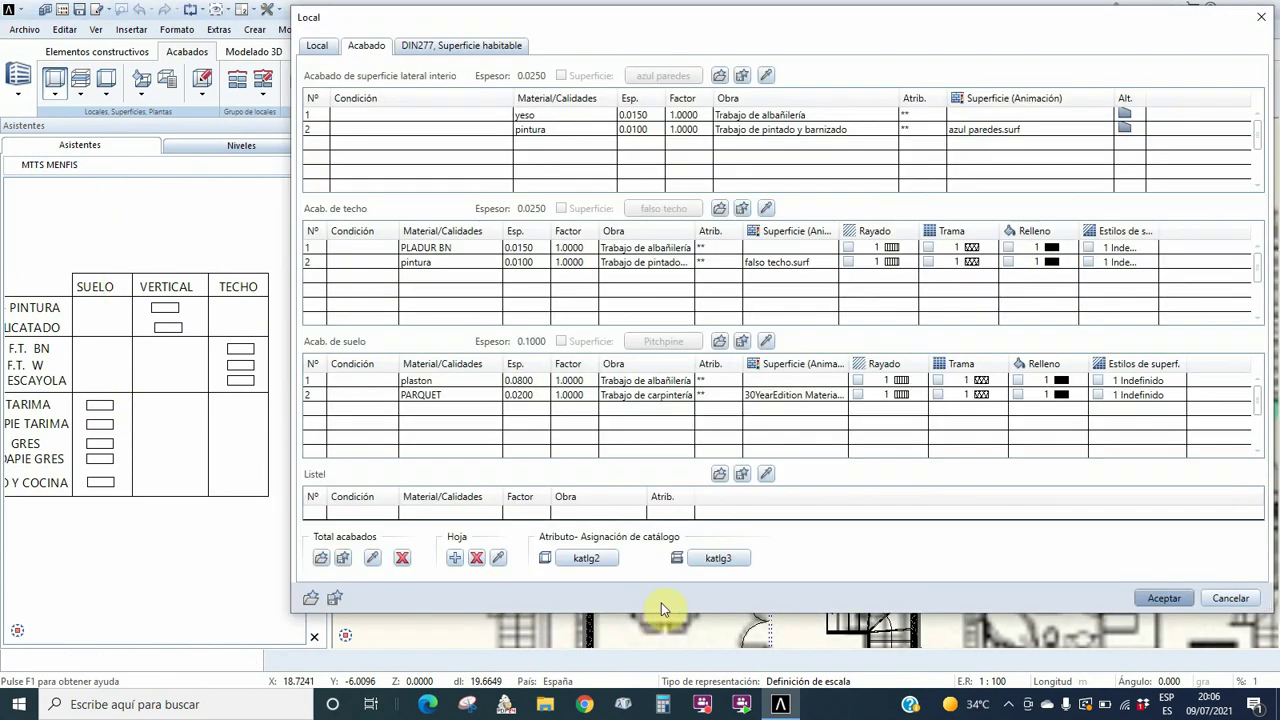
{"action": "left_click", "coordinate": [767, 477]}
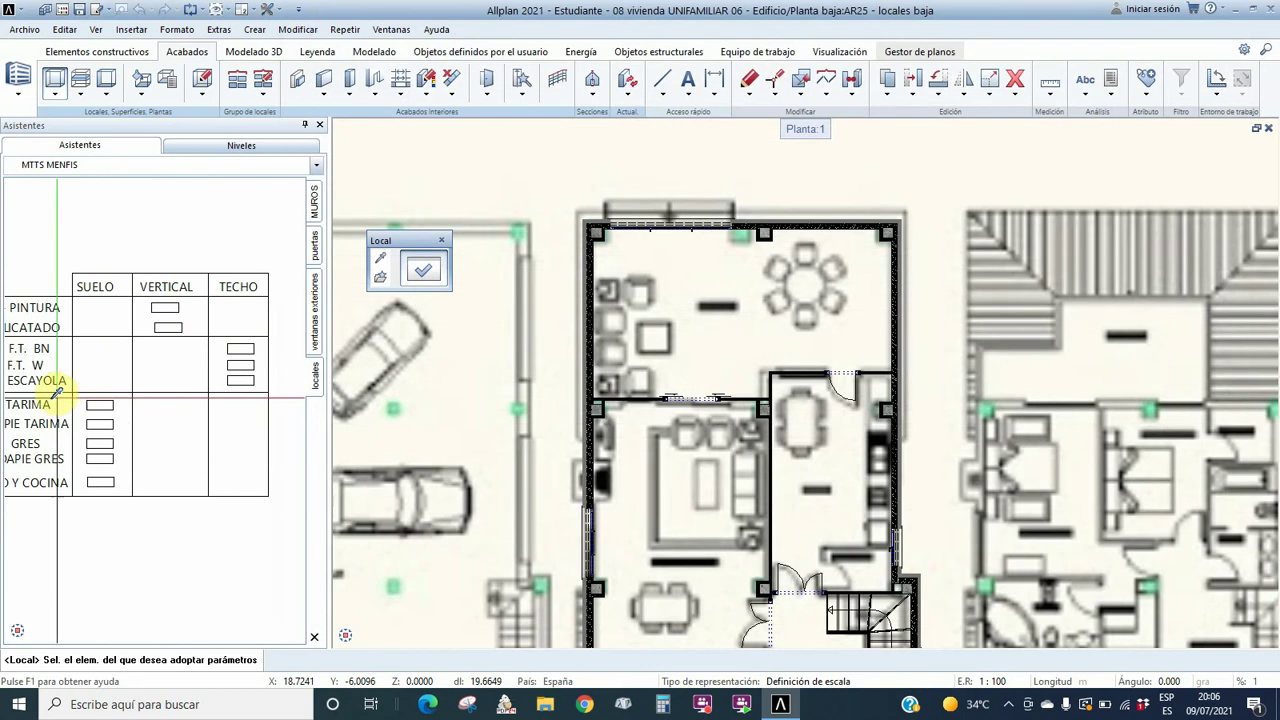
{"action": "left_click", "coordinate": [96, 425]}
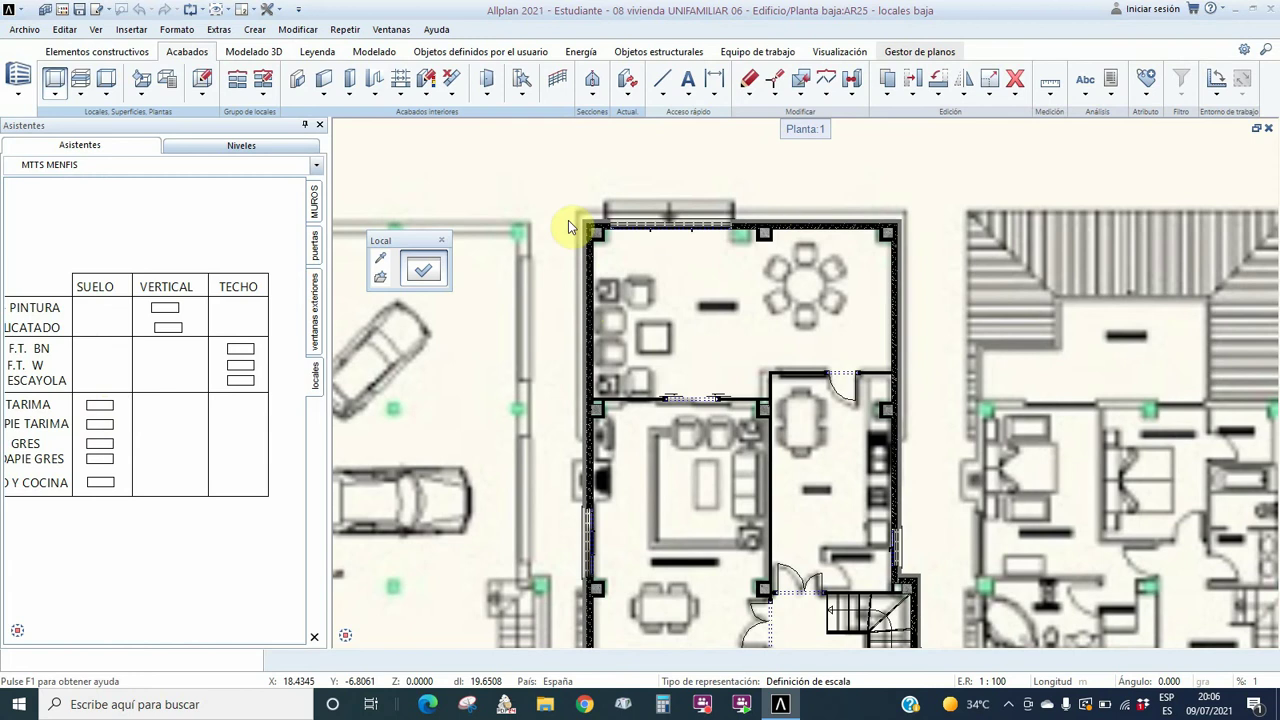
{"action": "left_click", "coordinate": [660, 338]}
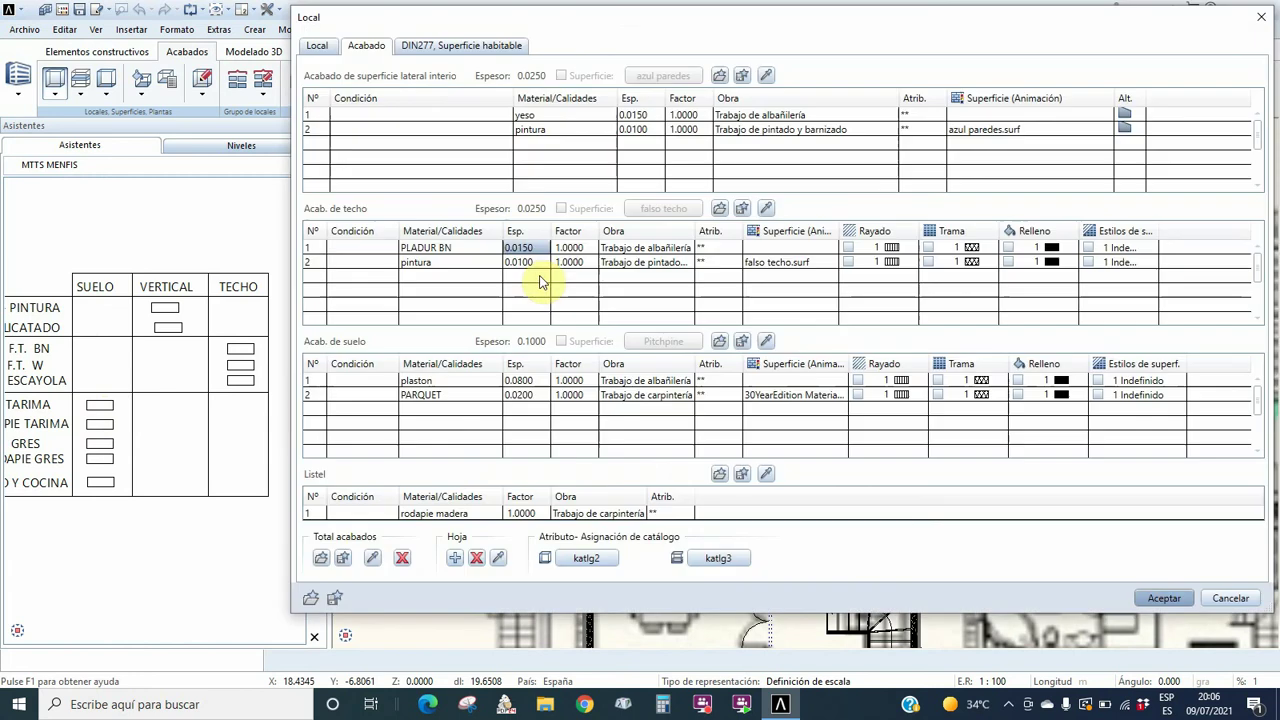
- Review the DIN277 area attributes, accept the room properties and create the salon room in the walled area at the upper end of the house plan
{"action": "left_click", "coordinate": [410, 47]}
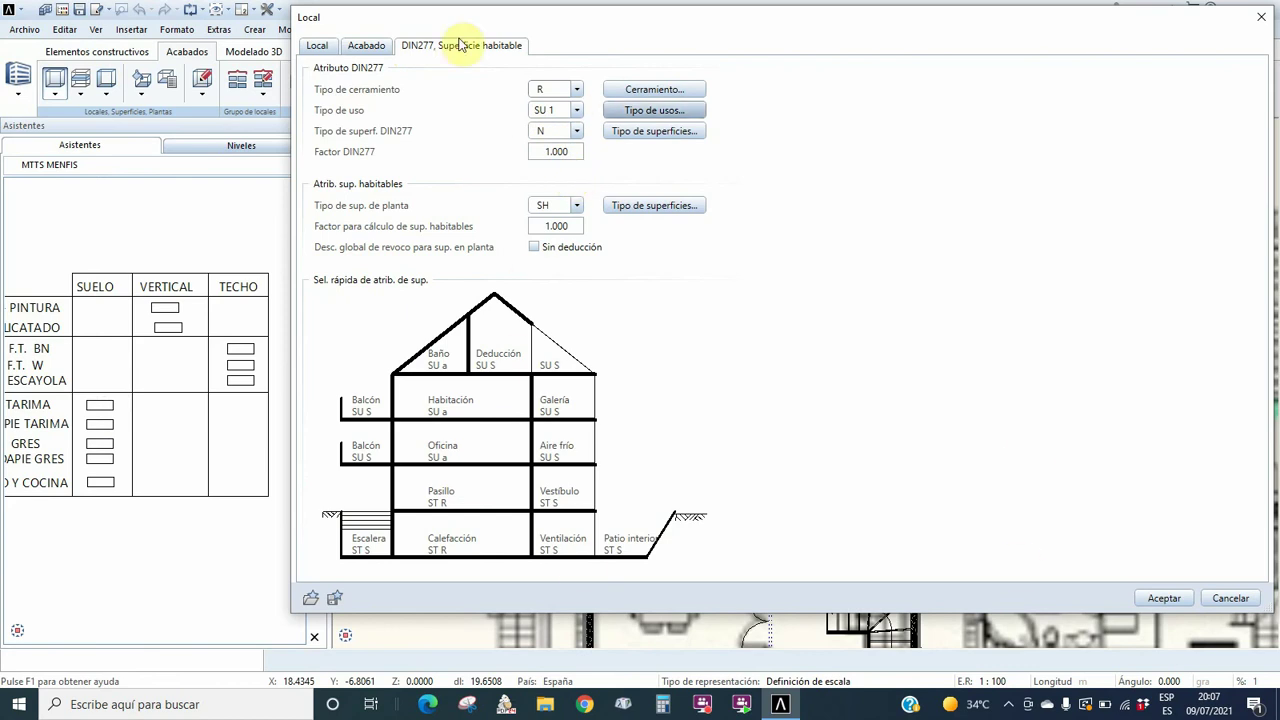
{"action": "left_click", "coordinate": [1164, 598]}
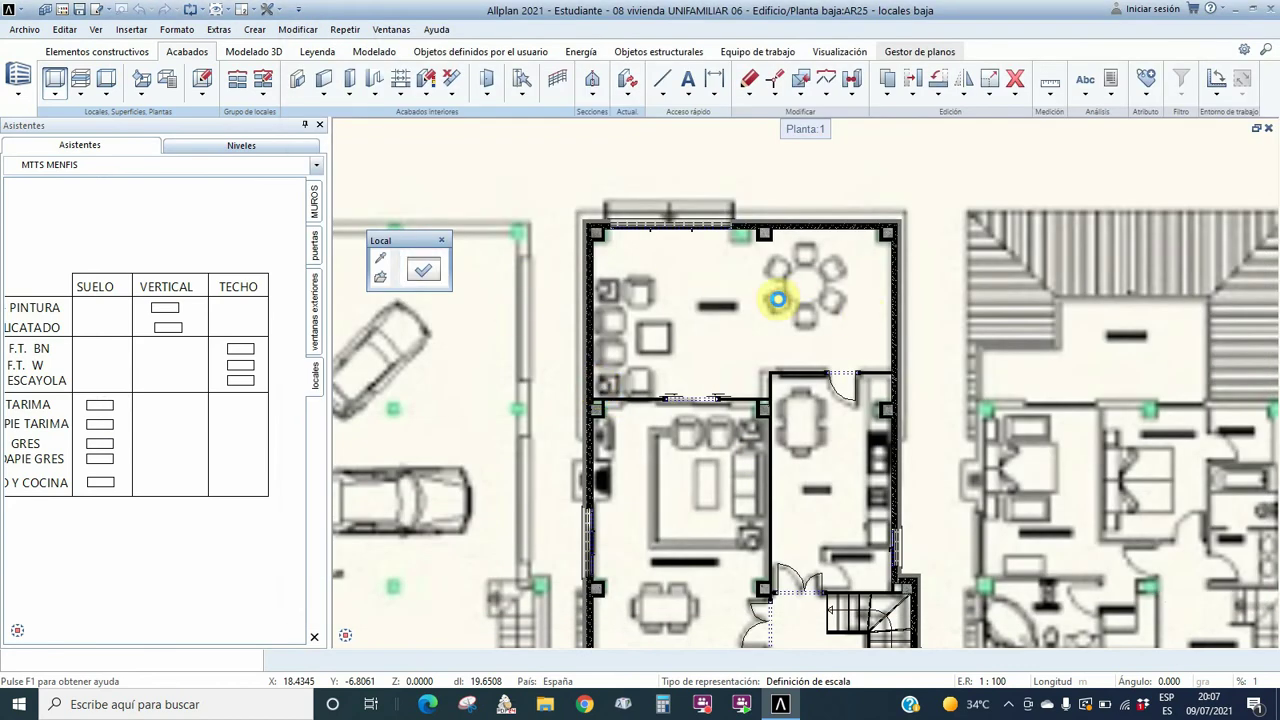
{"action": "left_click", "coordinate": [374, 280]}
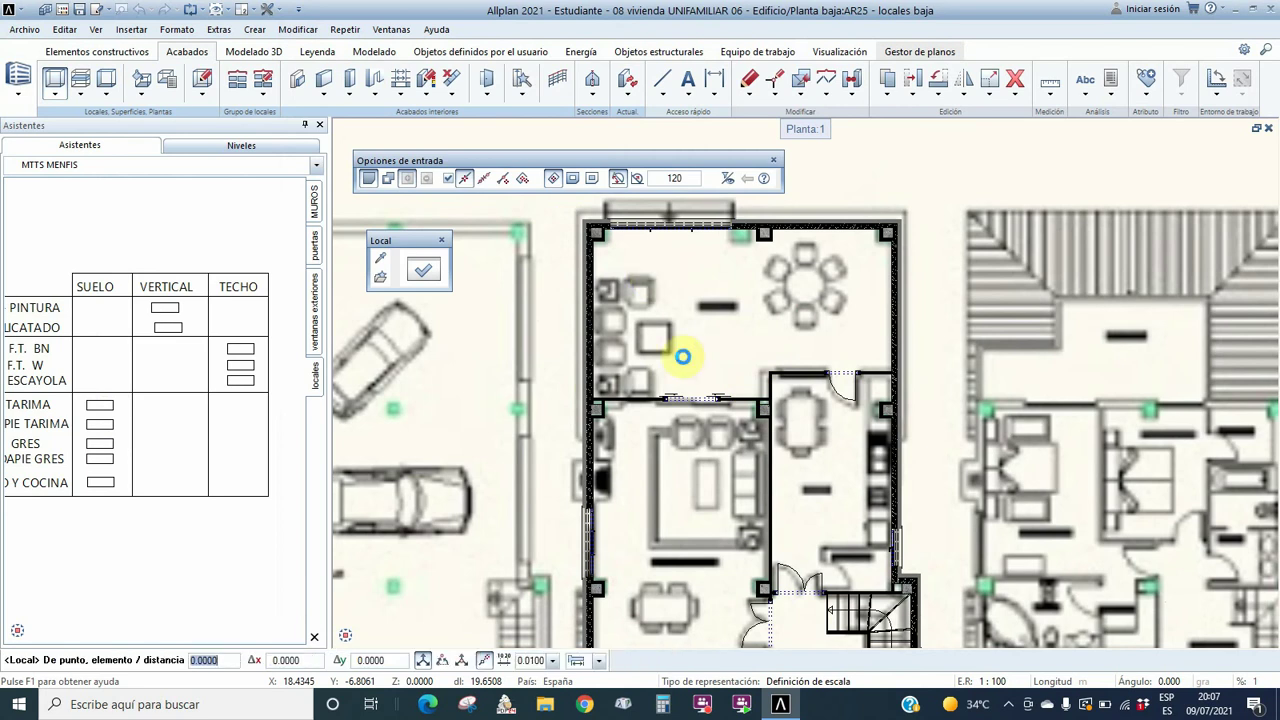
{"action": "left_click", "coordinate": [523, 180]}
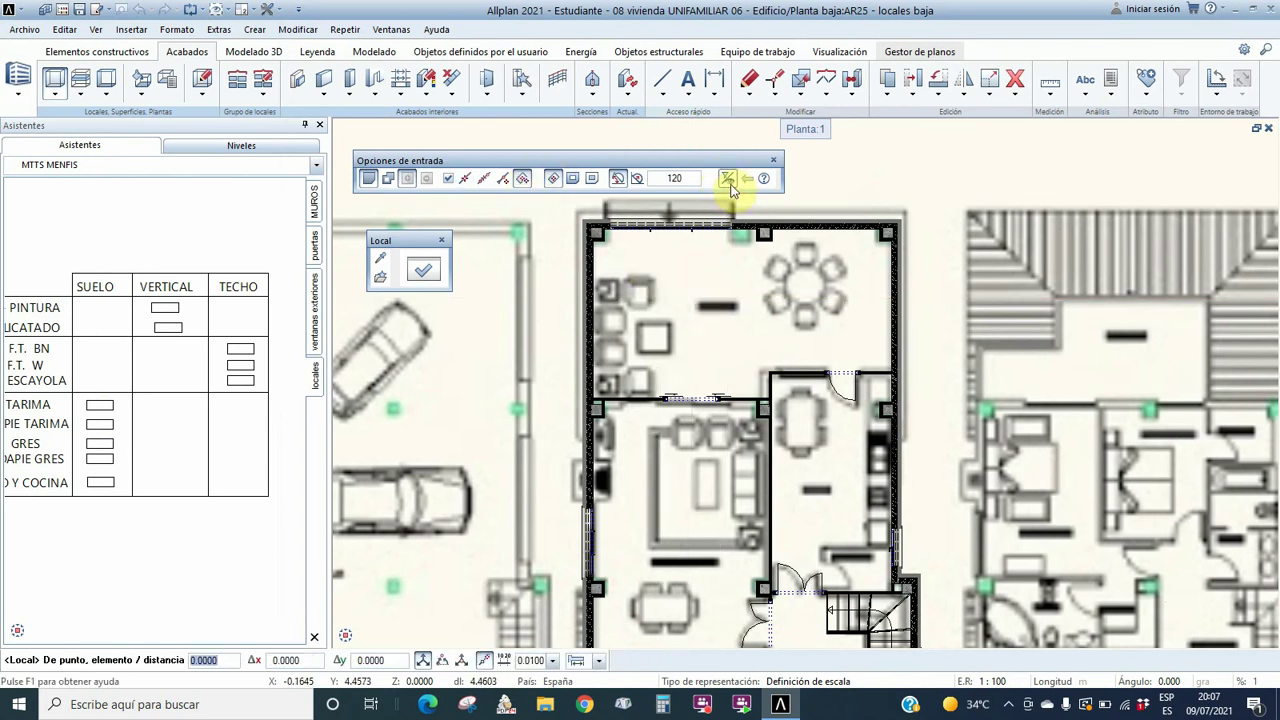
{"action": "left_click", "coordinate": [729, 319]}
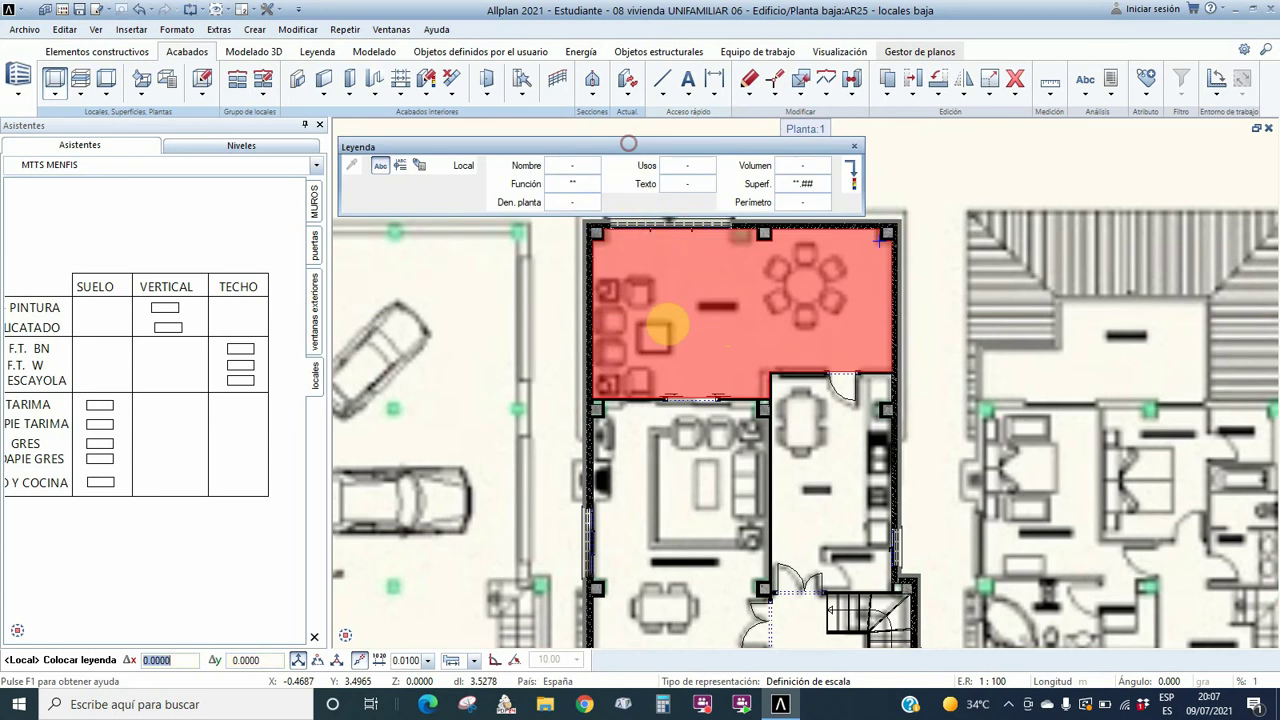
- Set the text height and width of the salon room's legend to 2 mm
{"action": "scroll", "coordinate": [708, 264], "scroll_direction": "up", "scroll_amount": 2}
{"action": "scroll", "coordinate": [708, 264], "scroll_direction": "up", "scroll_amount": 2}
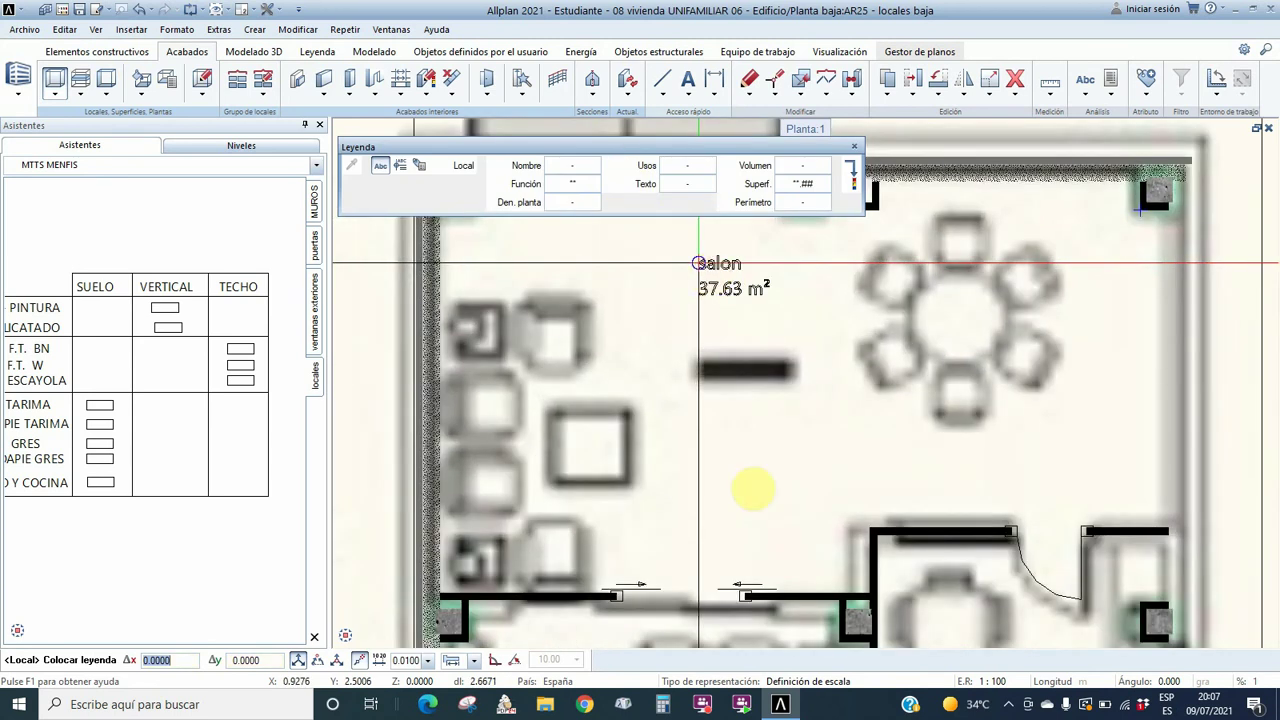
{"action": "scroll", "coordinate": [705, 328], "scroll_direction": "down", "scroll_amount": 4}
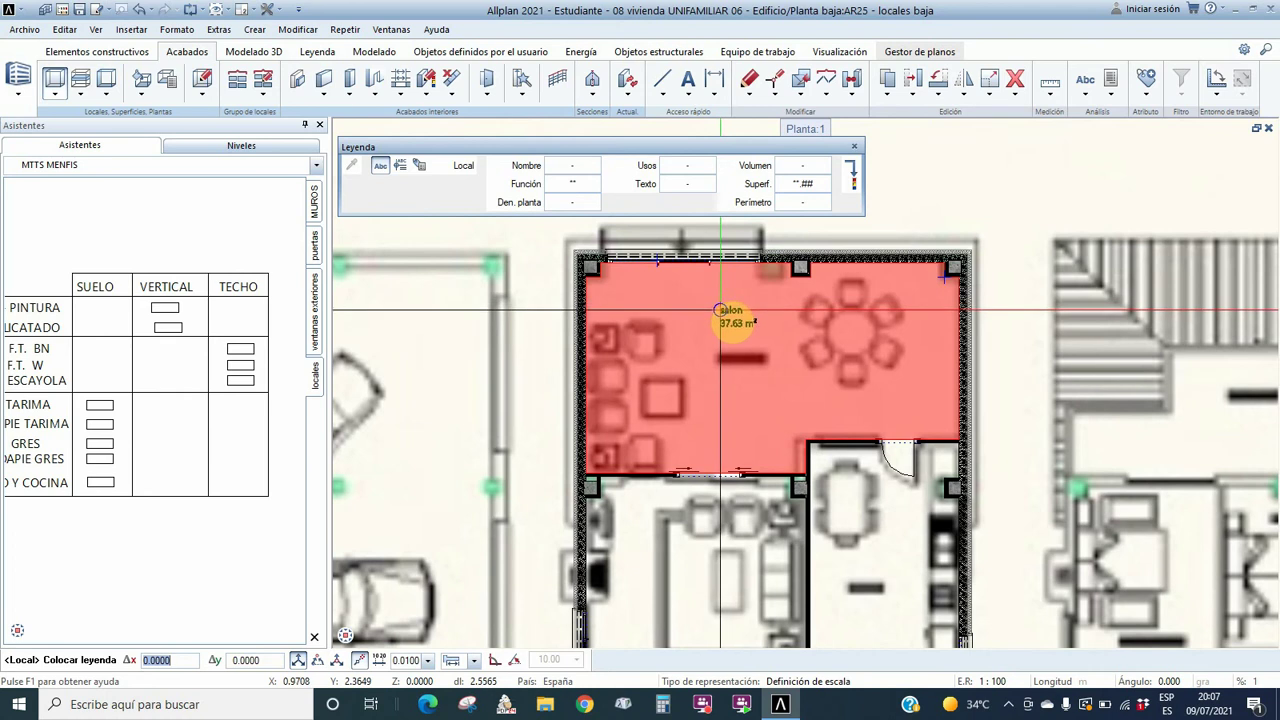
{"action": "left_click", "coordinate": [849, 181]}
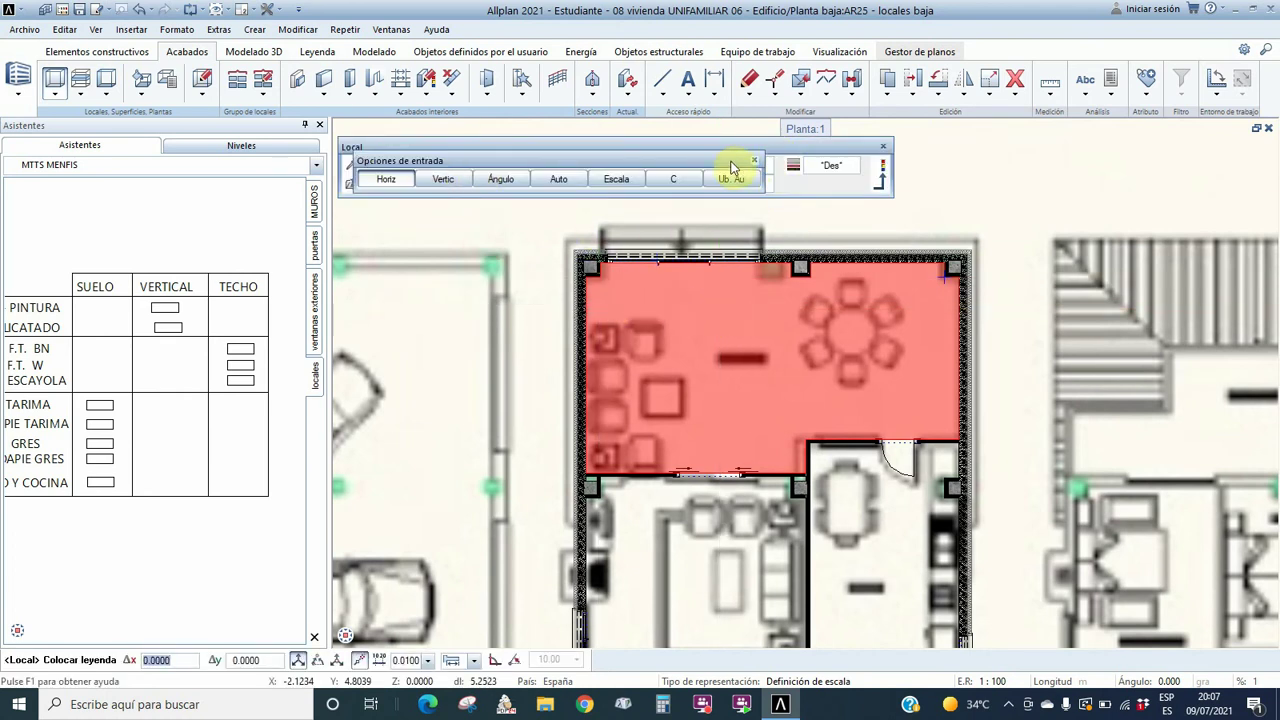
{"action": "left_click", "coordinate": [494, 167]}
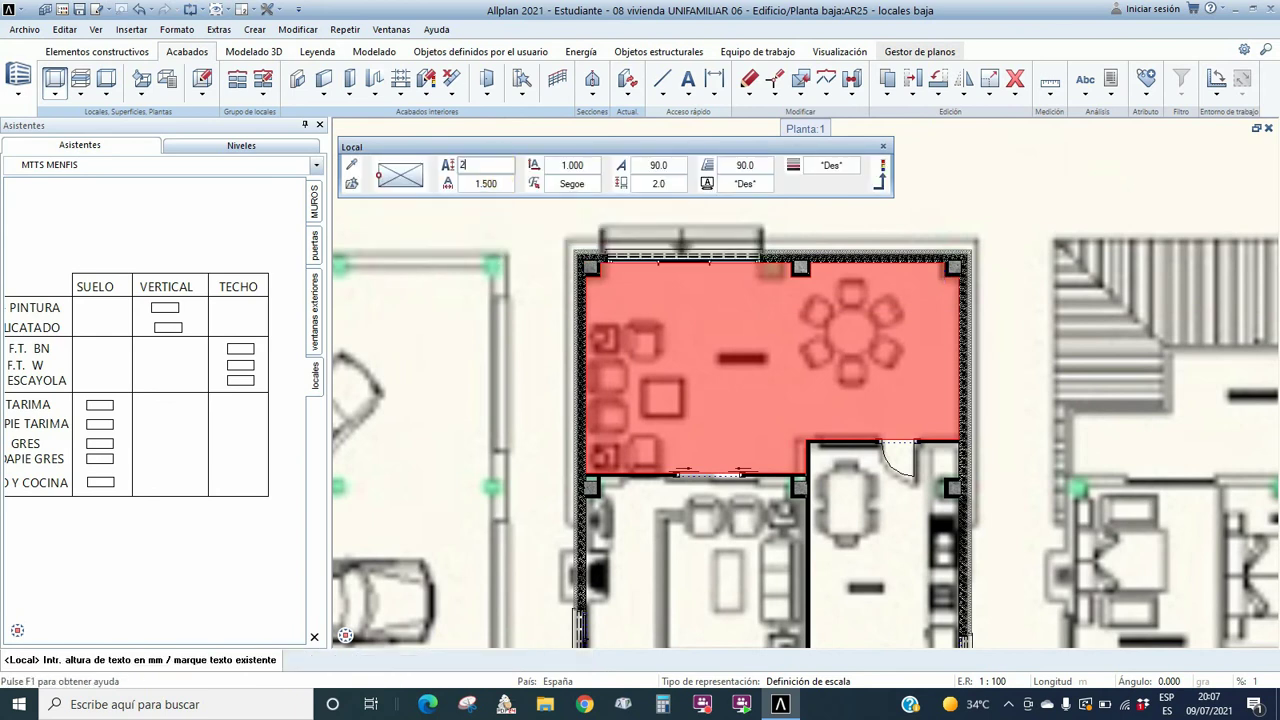
{"action": "type", "text": "2"}
{"action": "key", "text": "Return"}
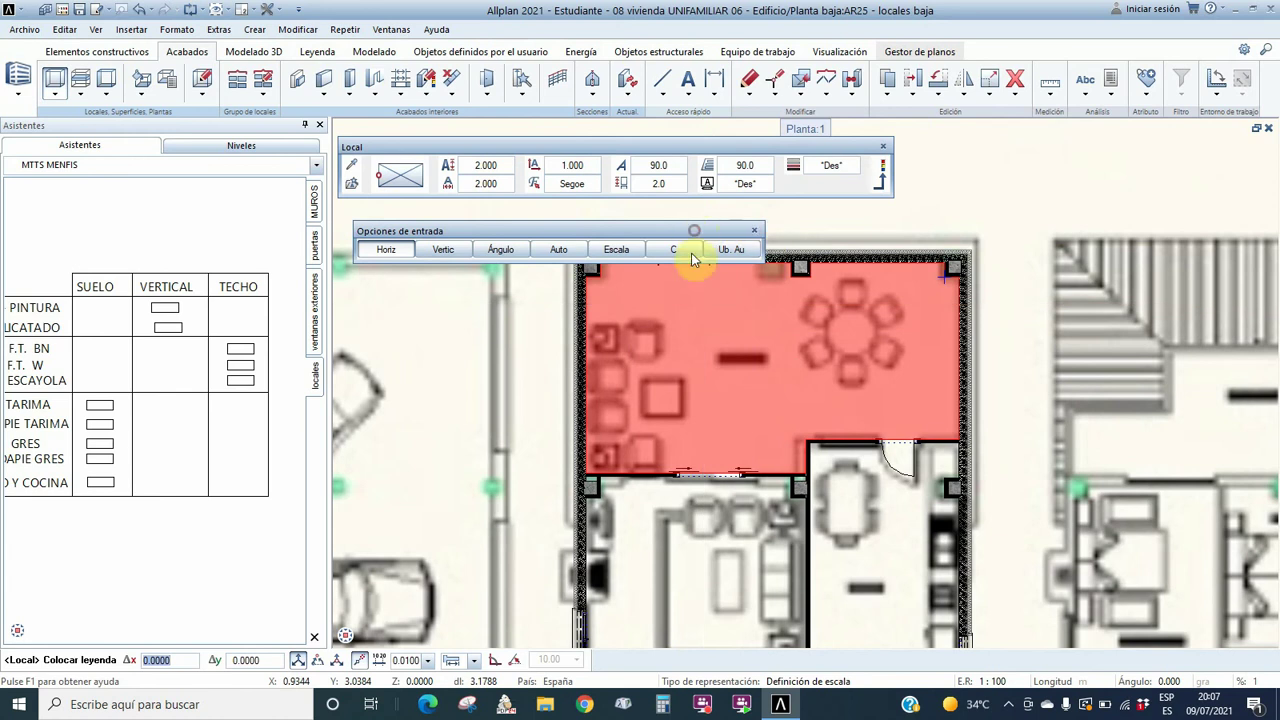
- Place the salon legend in the open area between the seating group and the round dining table
{"action": "left_click", "coordinate": [880, 172]}
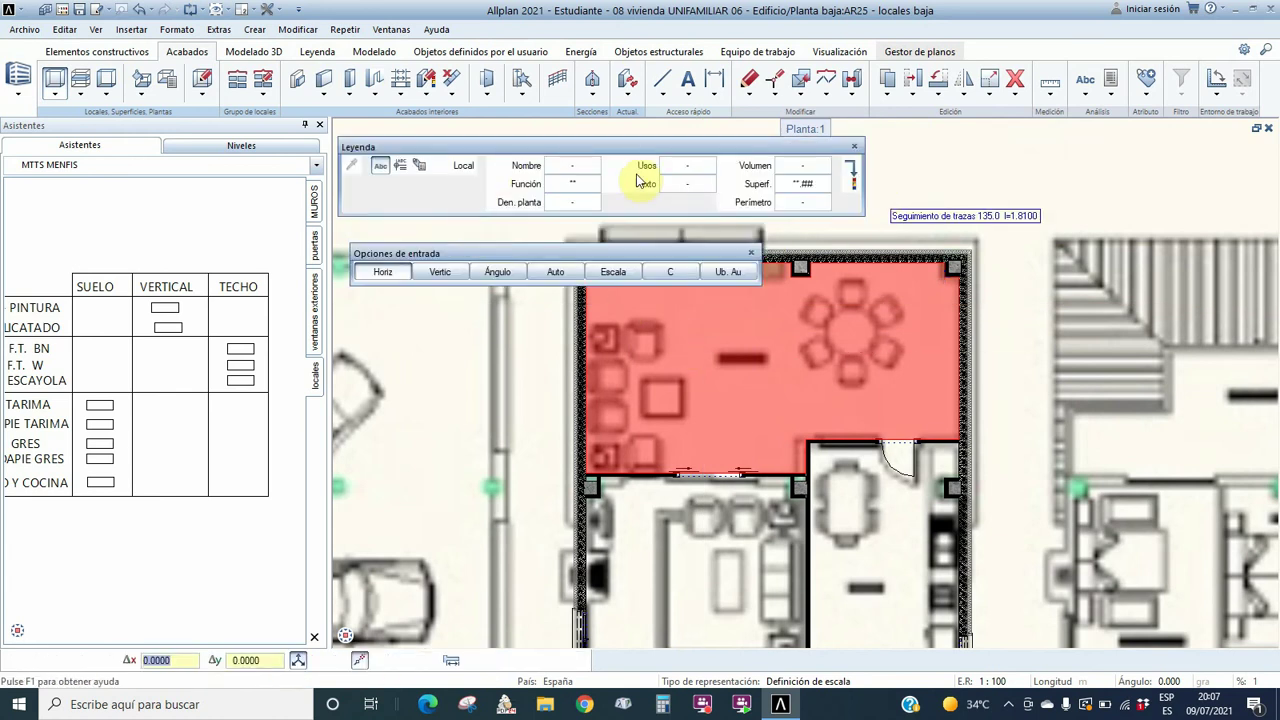
{"action": "left_click", "coordinate": [720, 305]}
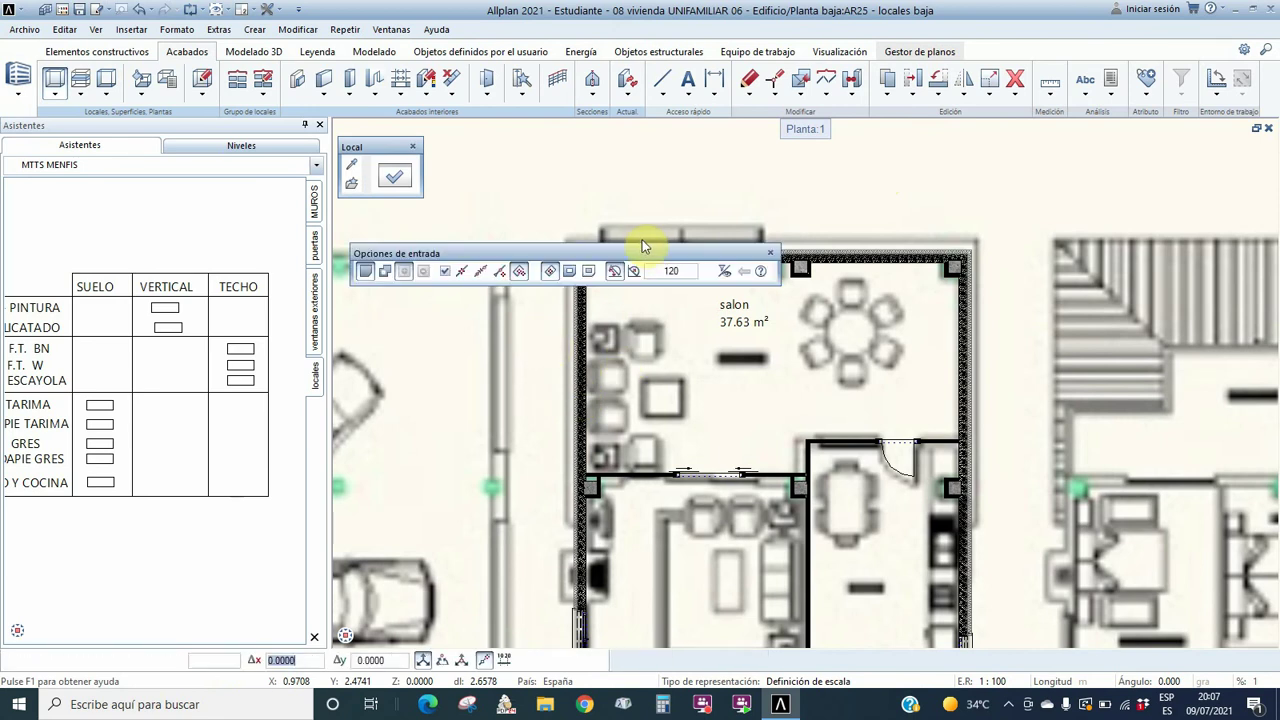
{"action": "key", "text": "Escape"}
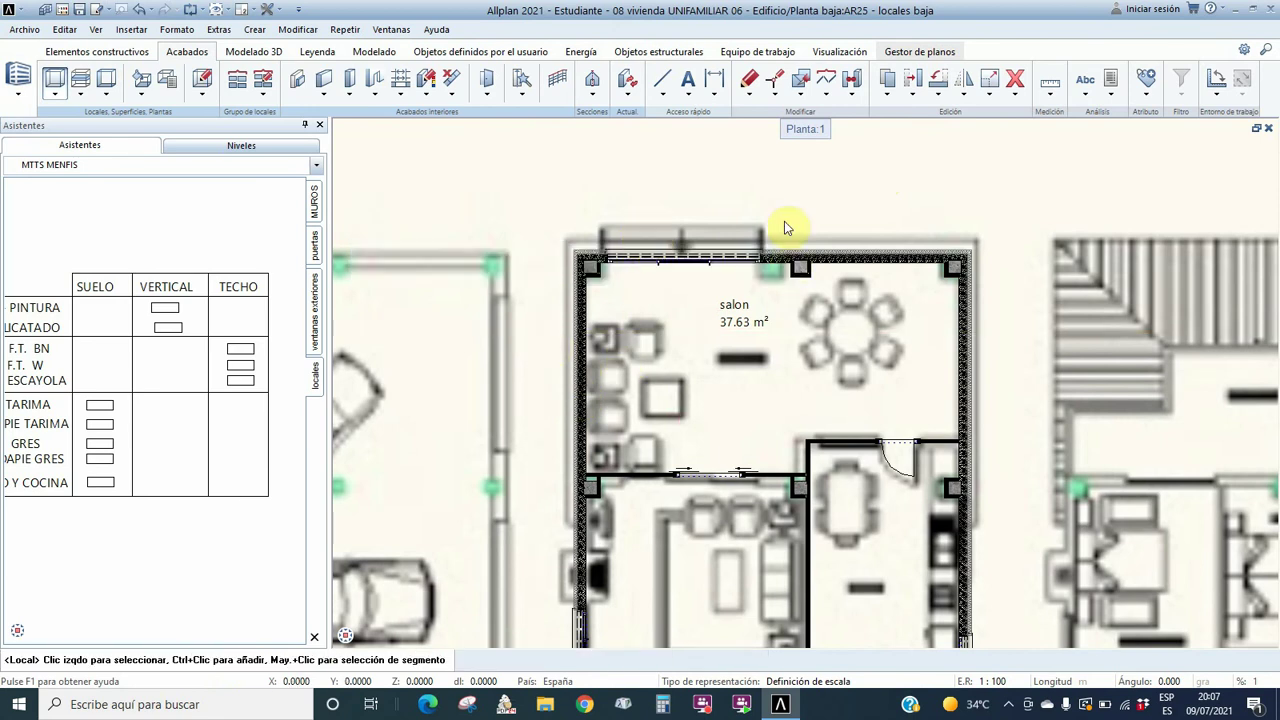
- Start a new room for the living area below the salon and set its function to SALON ESTAR
{"action": "scroll", "coordinate": [782, 215], "scroll_direction": "down", "scroll_amount": 2}
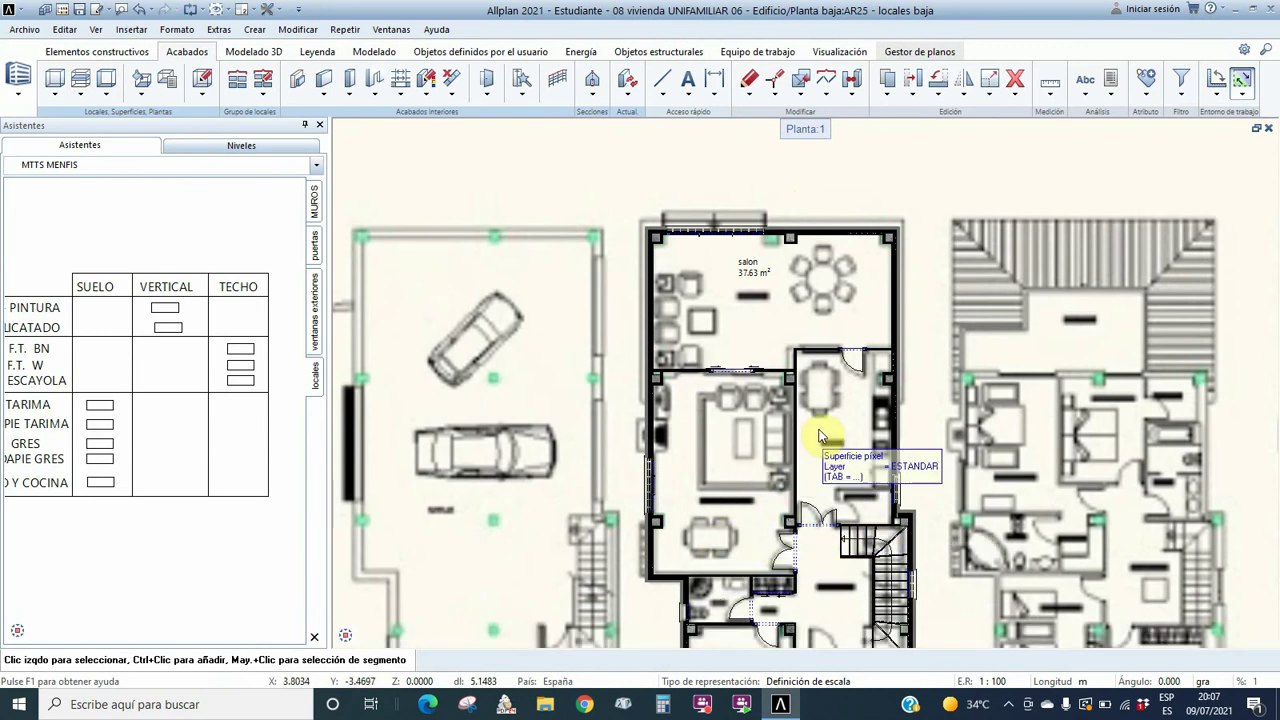
{"action": "scroll", "coordinate": [823, 434], "scroll_direction": "up", "scroll_amount": 2}
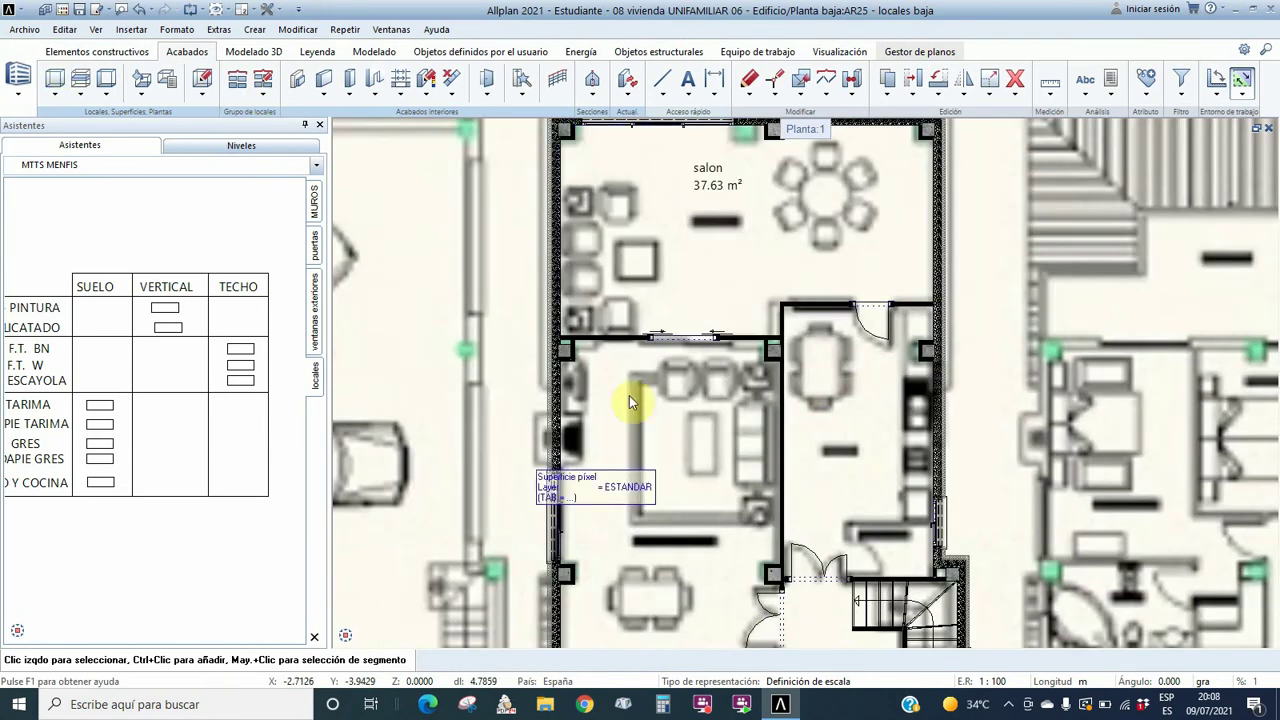
{"action": "left_click", "coordinate": [55, 82]}
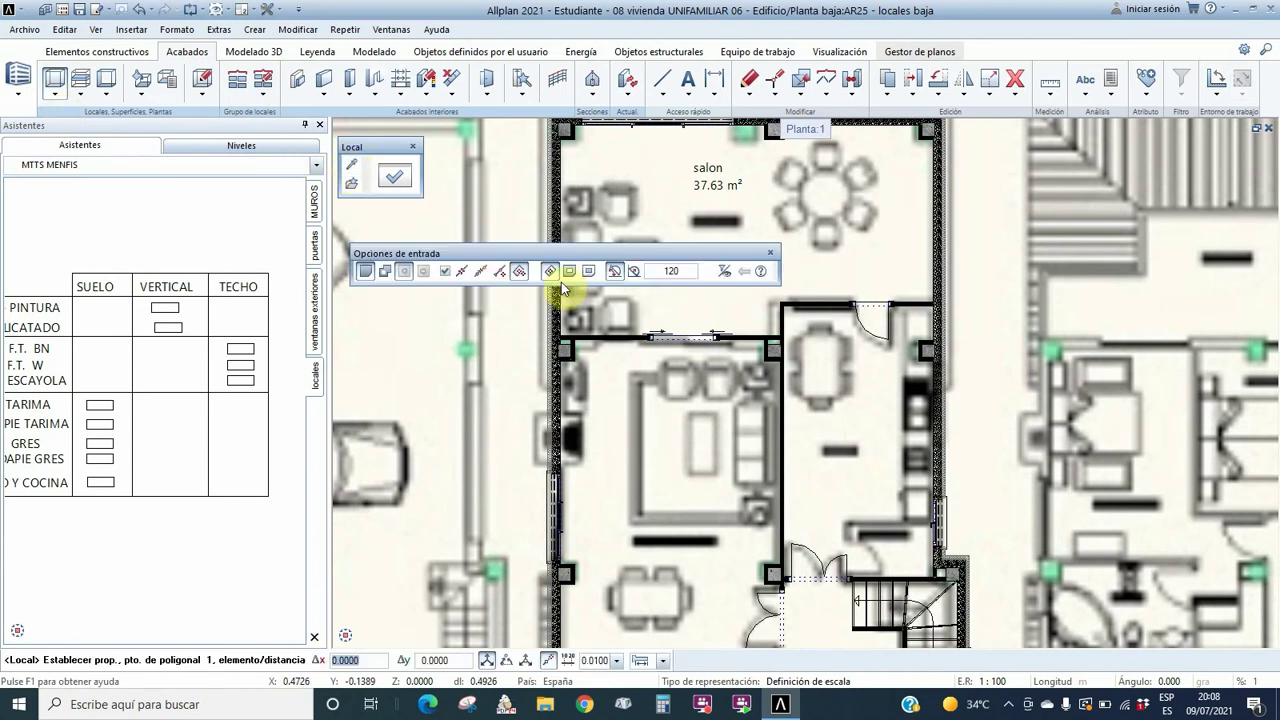
{"action": "left_click", "coordinate": [647, 364]}
{"action": "left_click", "coordinate": [400, 166]}
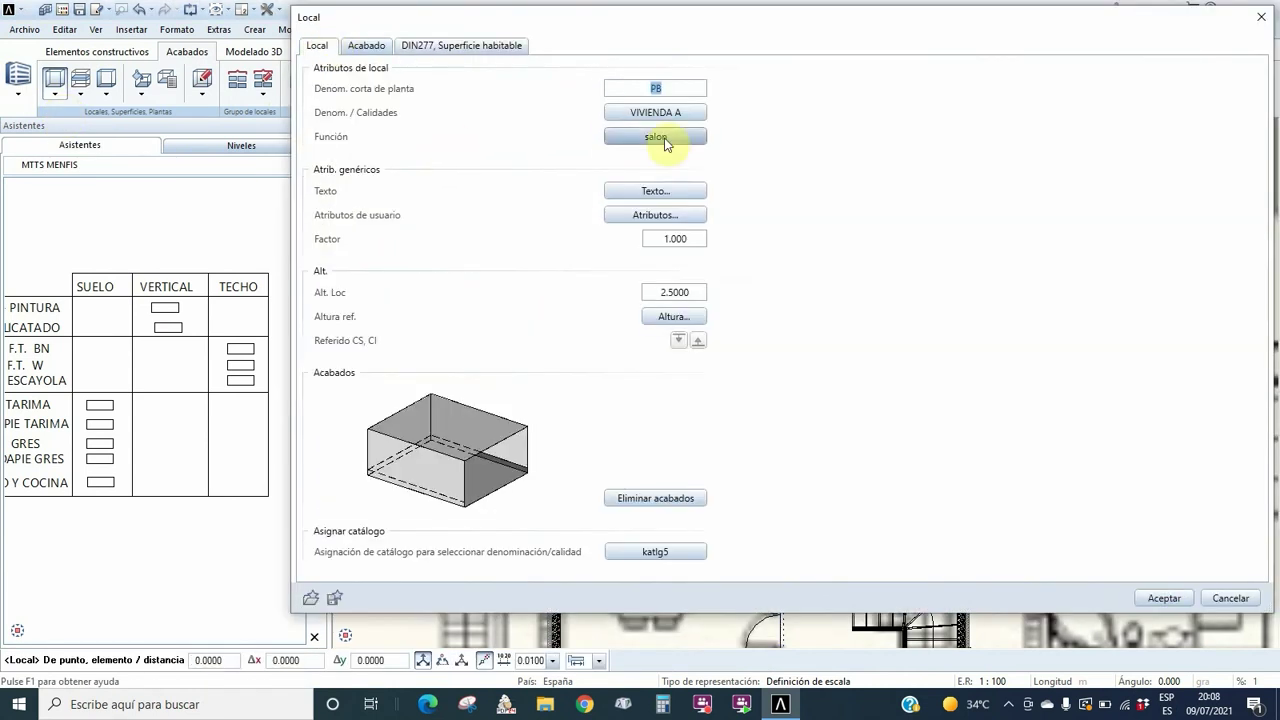
{"action": "left_click", "coordinate": [665, 140]}
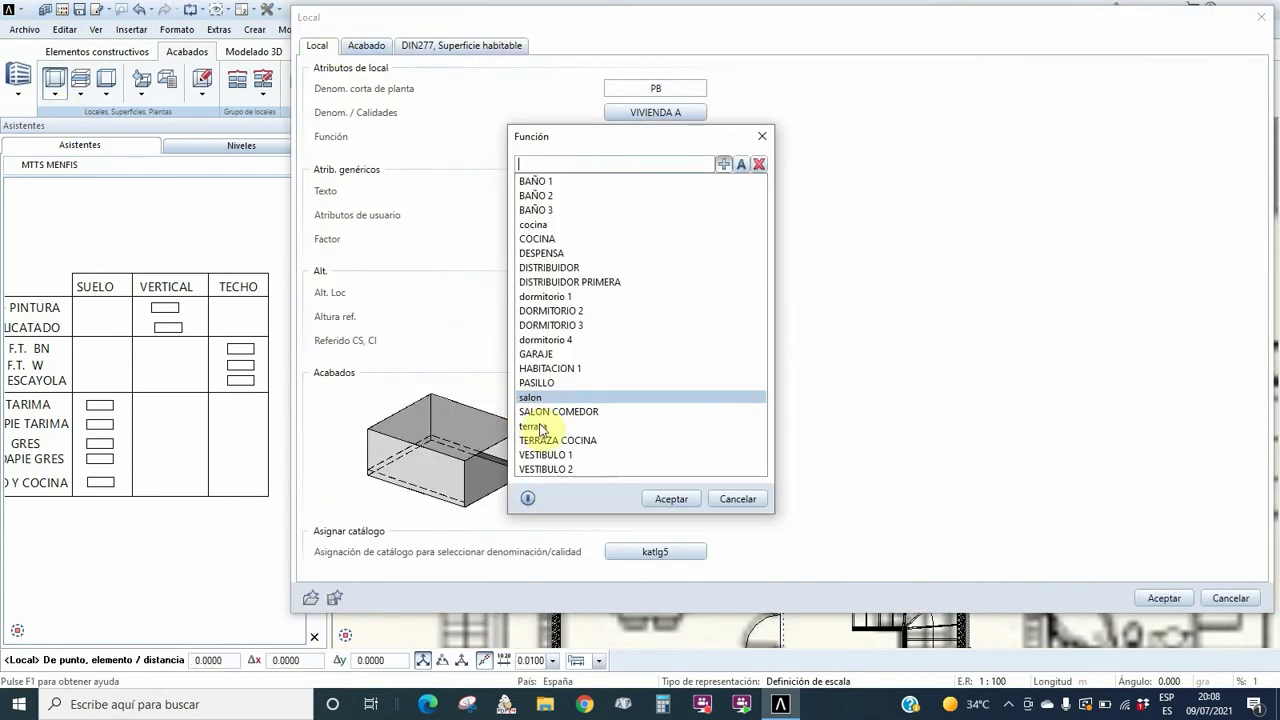
{"action": "left_click", "coordinate": [544, 163]}
{"action": "type", "text": "come"}
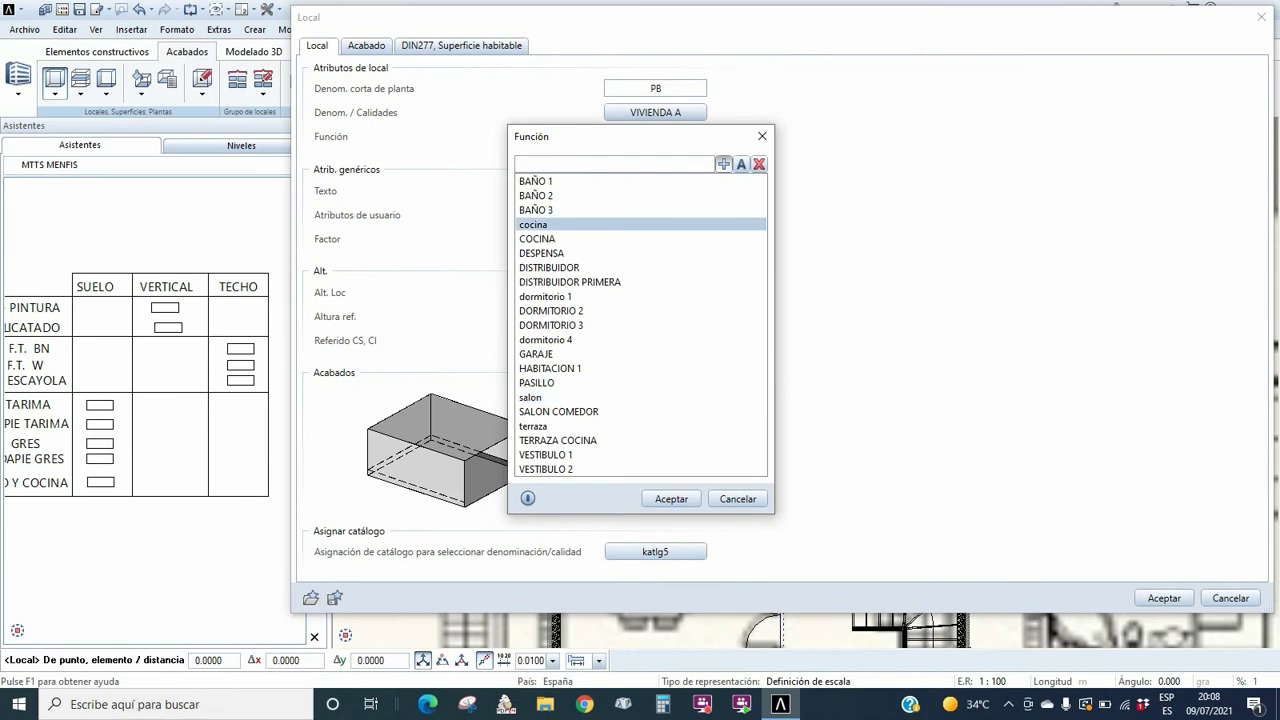
{"action": "type", "text": "salon"}
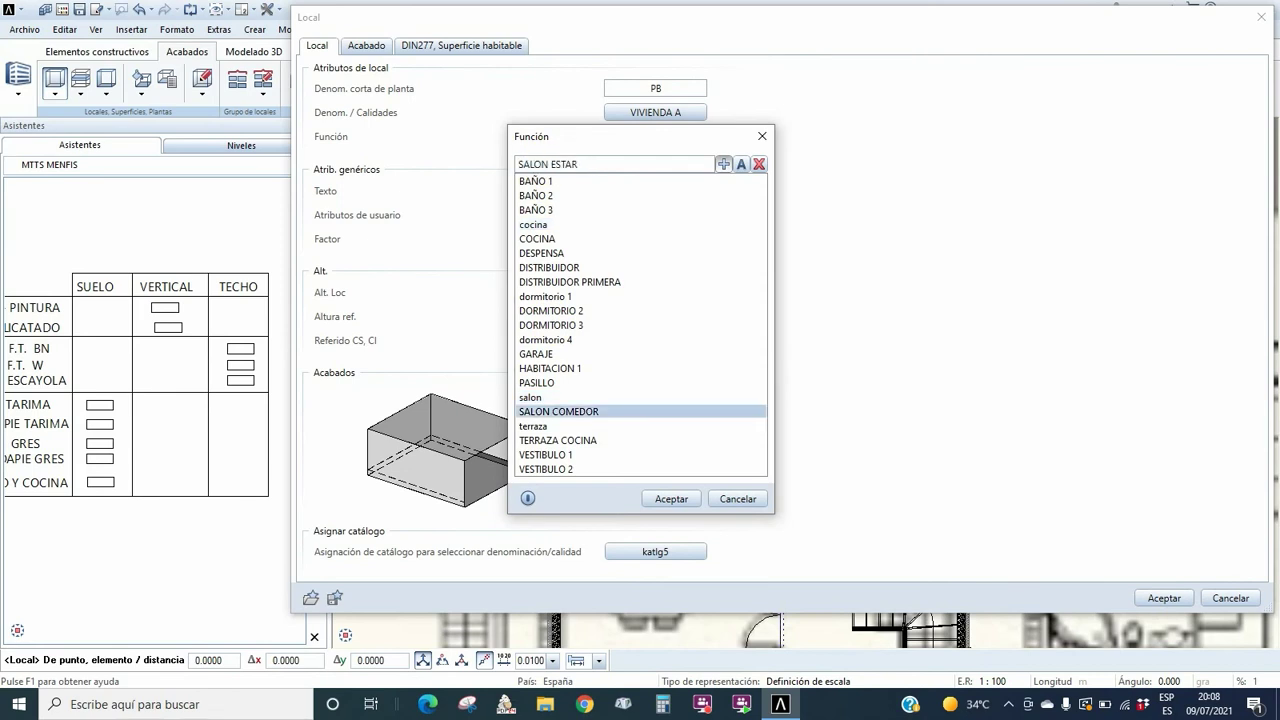
{"action": "left_click", "coordinate": [671, 500]}
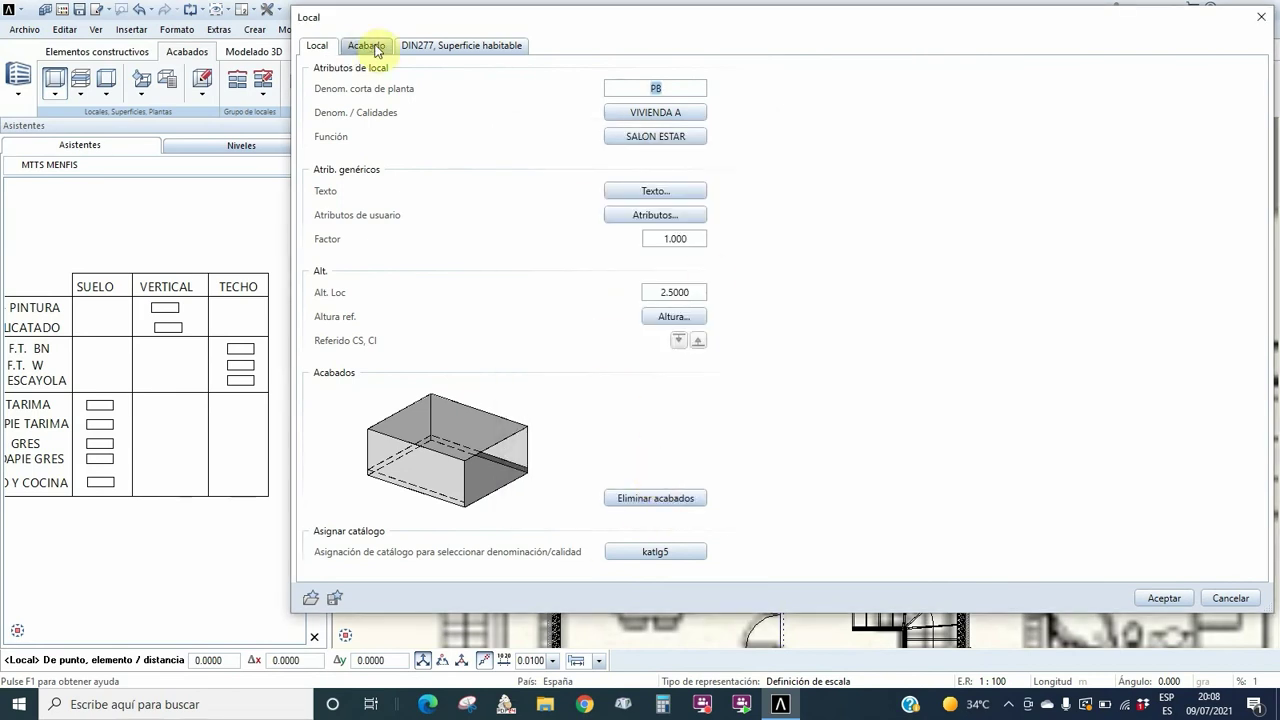
- Keep the current finishes, create the SALON ESTAR room in the walled living area and place its legend inside
{"action": "left_click", "coordinate": [366, 46]}
{"action": "left_click", "coordinate": [1164, 598]}
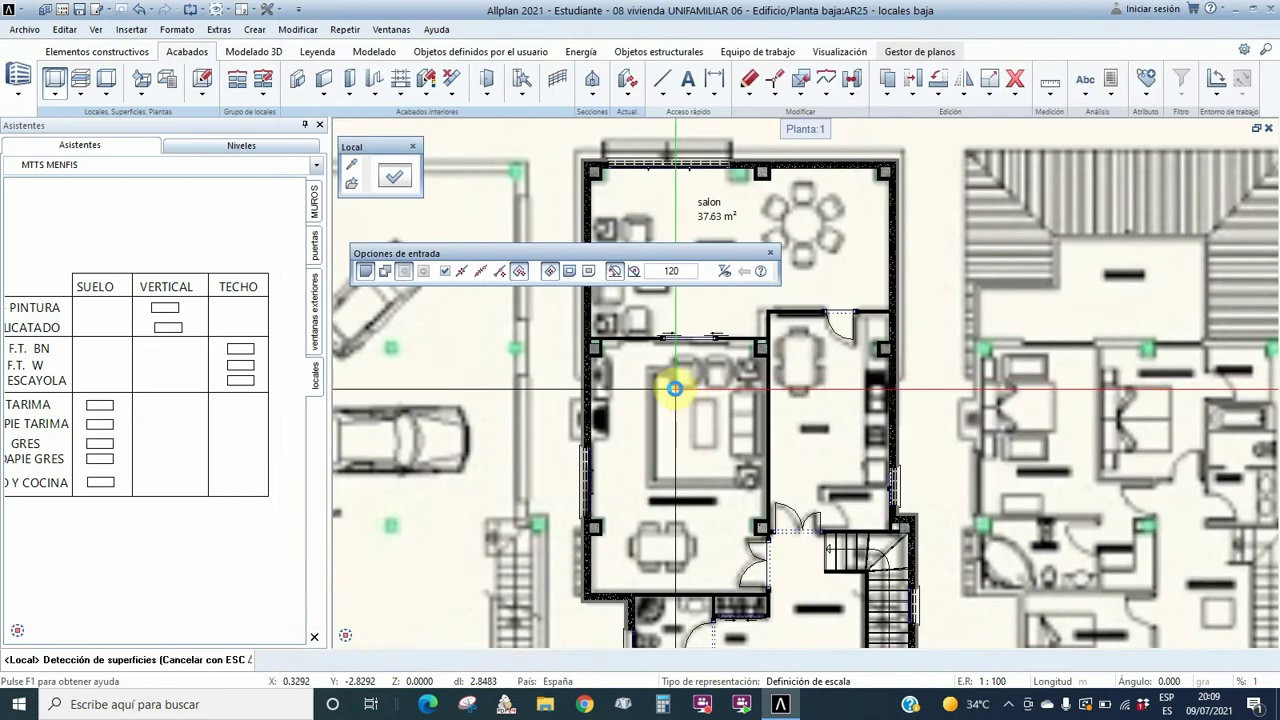
{"action": "left_click", "coordinate": [675, 389]}
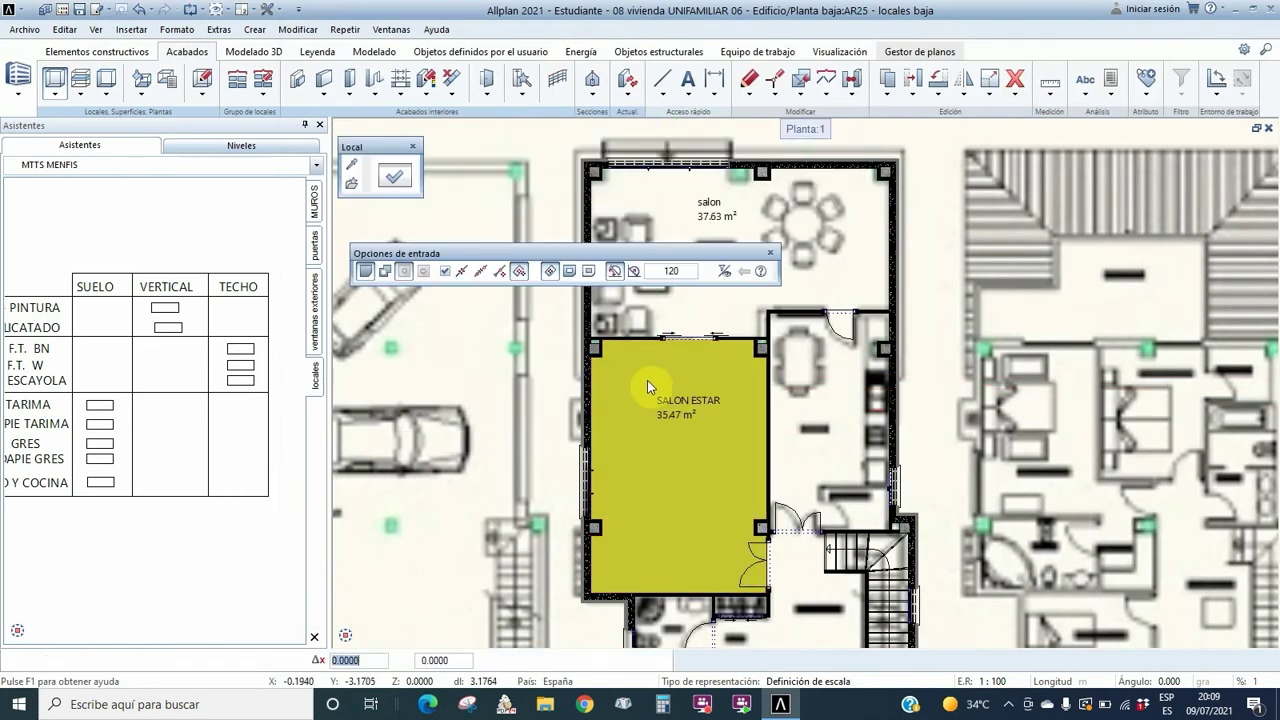
{"action": "key", "text": "Escape"}
- Review the wall, ceiling, floor and listel finishes of the SALON ESTAR room
{"action": "left_click_drag", "start_coordinate": [590, 380], "coordinate": [768, 470]}
{"action": "scroll", "coordinate": [673, 425], "scroll_direction": "up", "scroll_amount": 2}
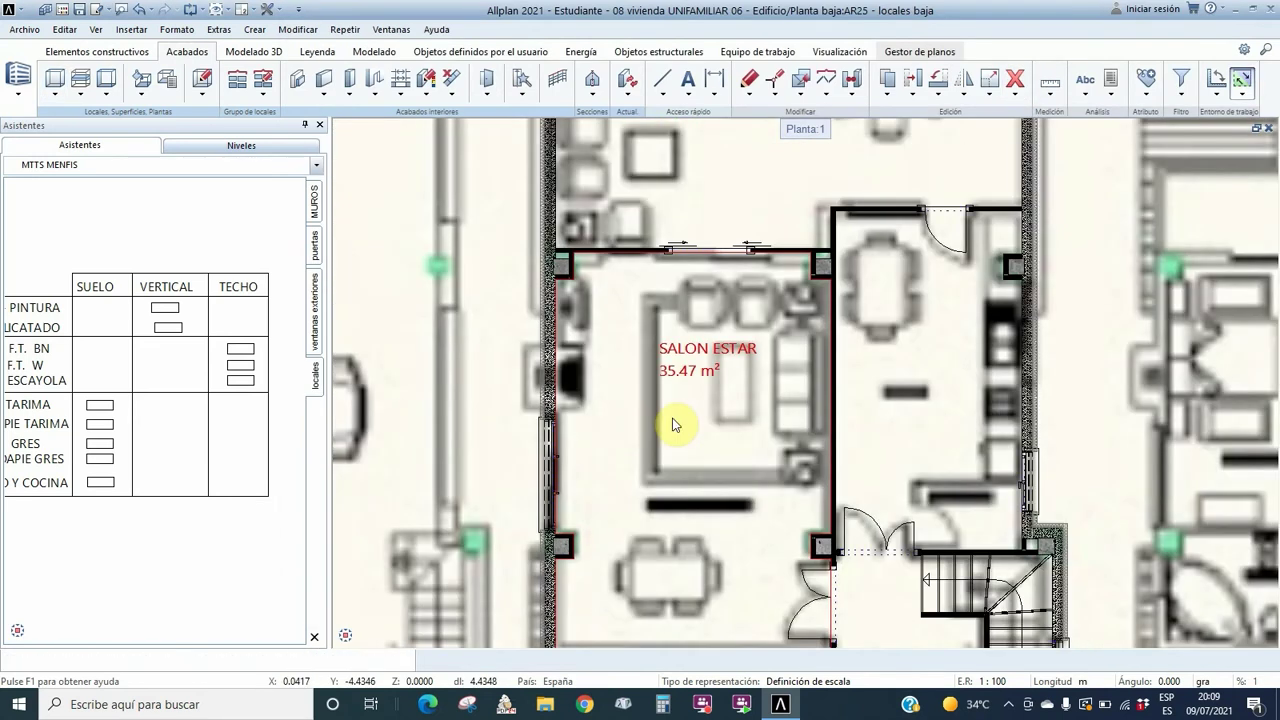
{"action": "double_click", "coordinate": [673, 425]}
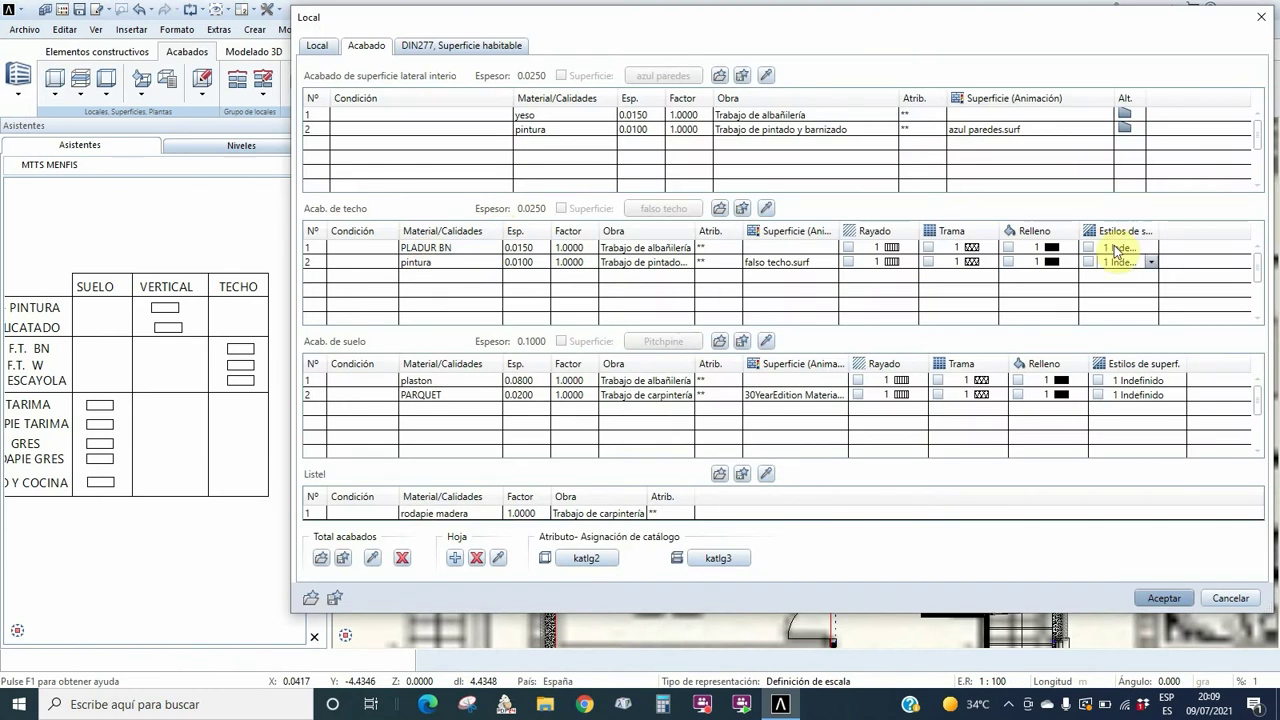
{"action": "left_click", "coordinate": [1163, 598]}
- Start a new room for the ground floor bedroom and set its function to dormitorio 1
{"action": "scroll", "coordinate": [740, 520], "scroll_direction": "down", "scroll_amount": 3}
{"action": "scroll", "coordinate": [771, 506], "scroll_direction": "up", "scroll_amount": 4}
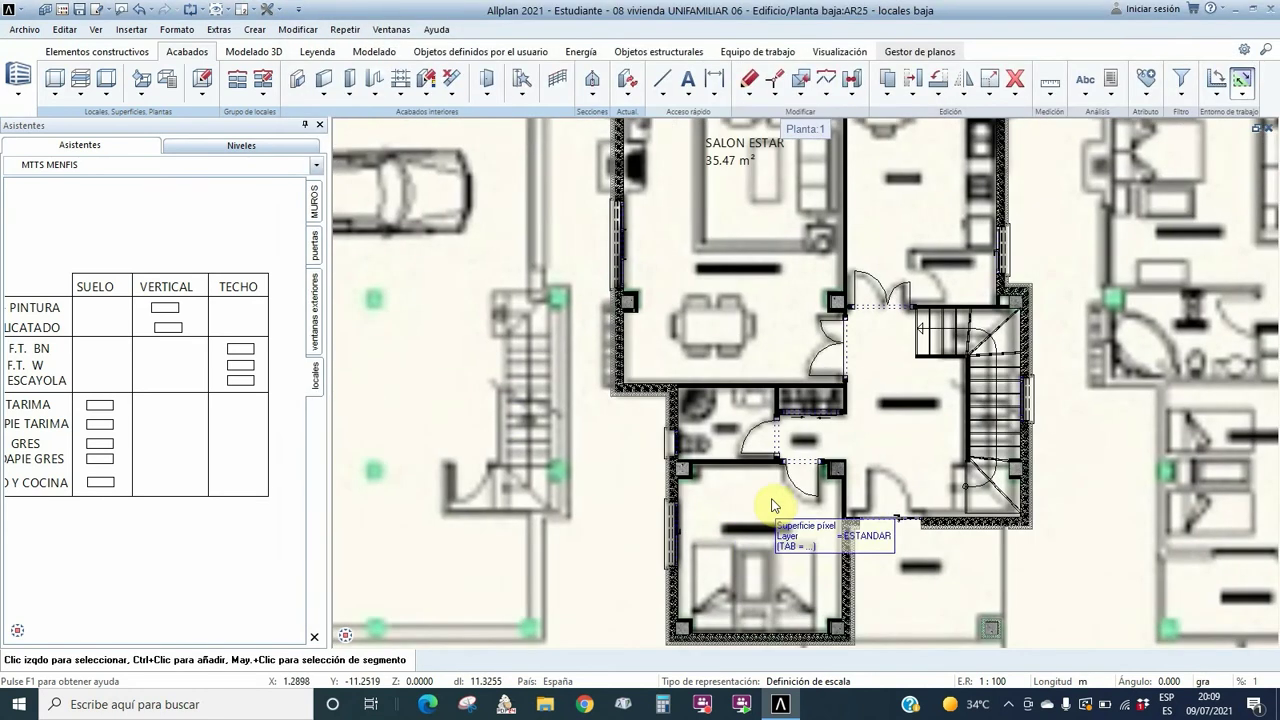
{"action": "left_click", "coordinate": [55, 94]}
{"action": "left_click", "coordinate": [58, 106]}
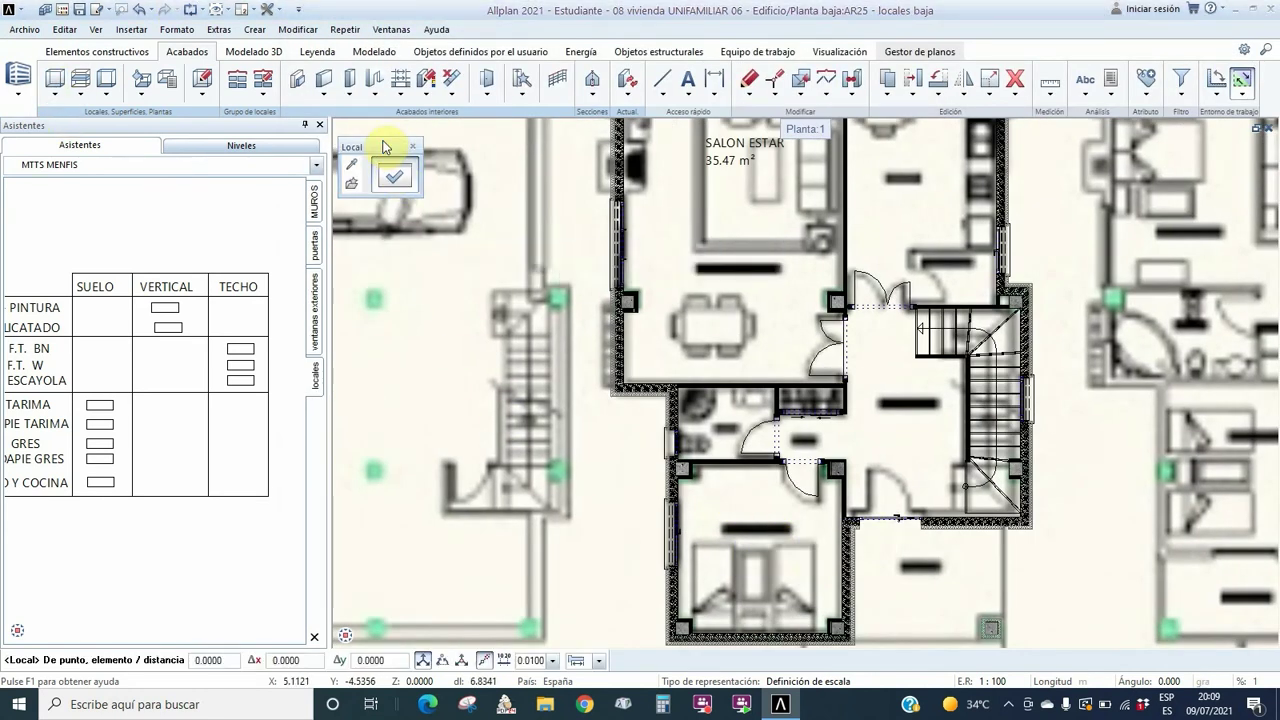
{"action": "left_click", "coordinate": [394, 172]}
{"action": "left_click", "coordinate": [655, 137]}
{"action": "double_click", "coordinate": [552, 286]}
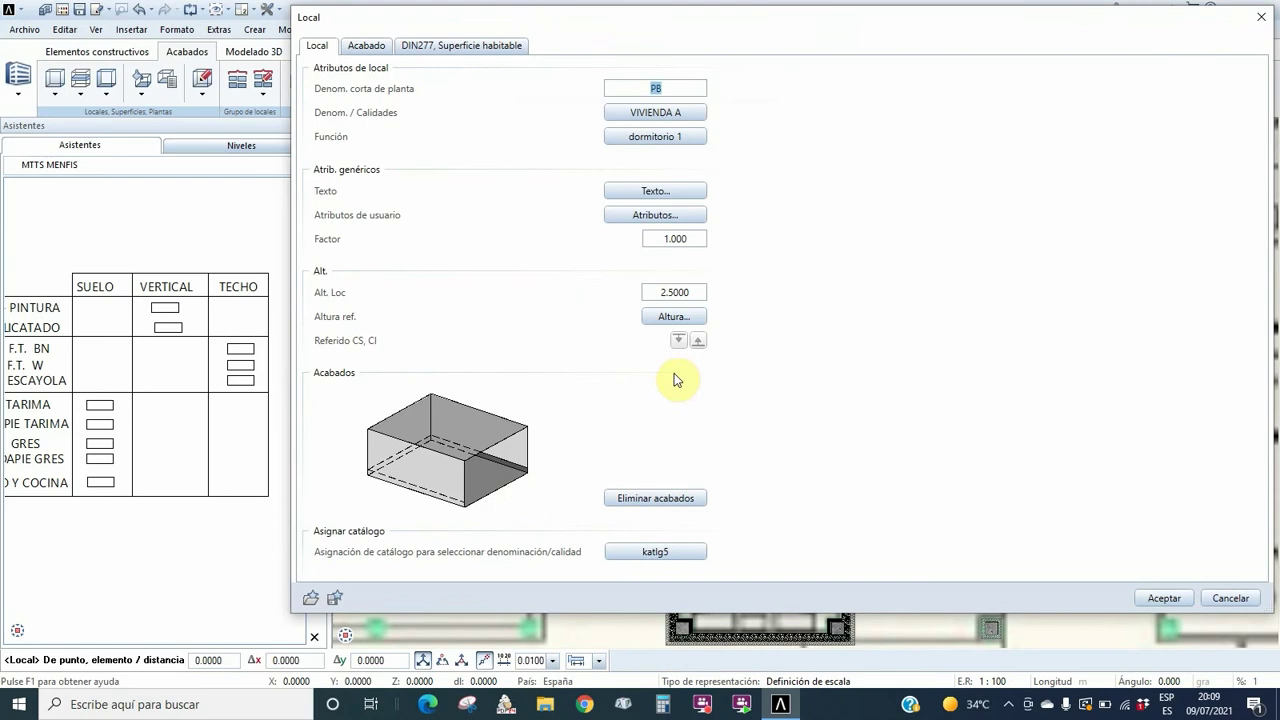
- Create the dormitorio 1 room in the bedroom at the lower end of the house plan and place its legend
{"action": "left_click", "coordinate": [1163, 598]}
{"action": "left_click", "coordinate": [745, 529]}
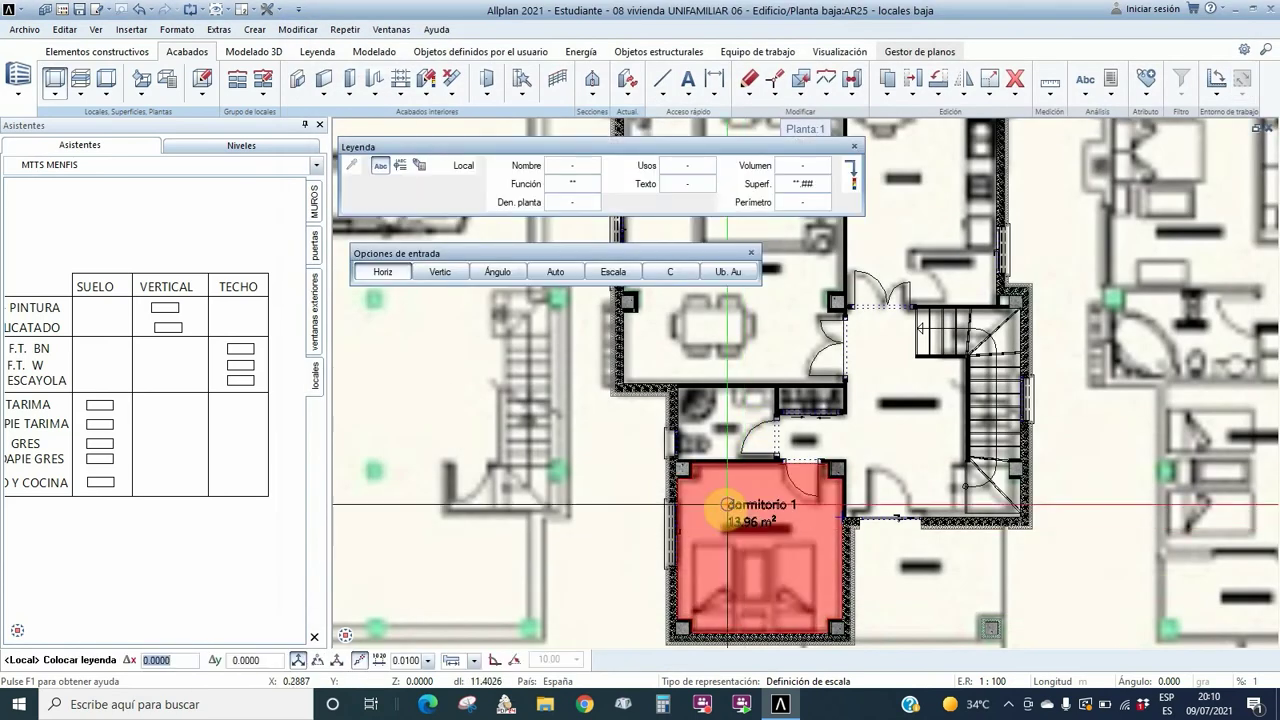
{"action": "left_click", "coordinate": [713, 503]}
{"action": "key", "text": "Escape"}
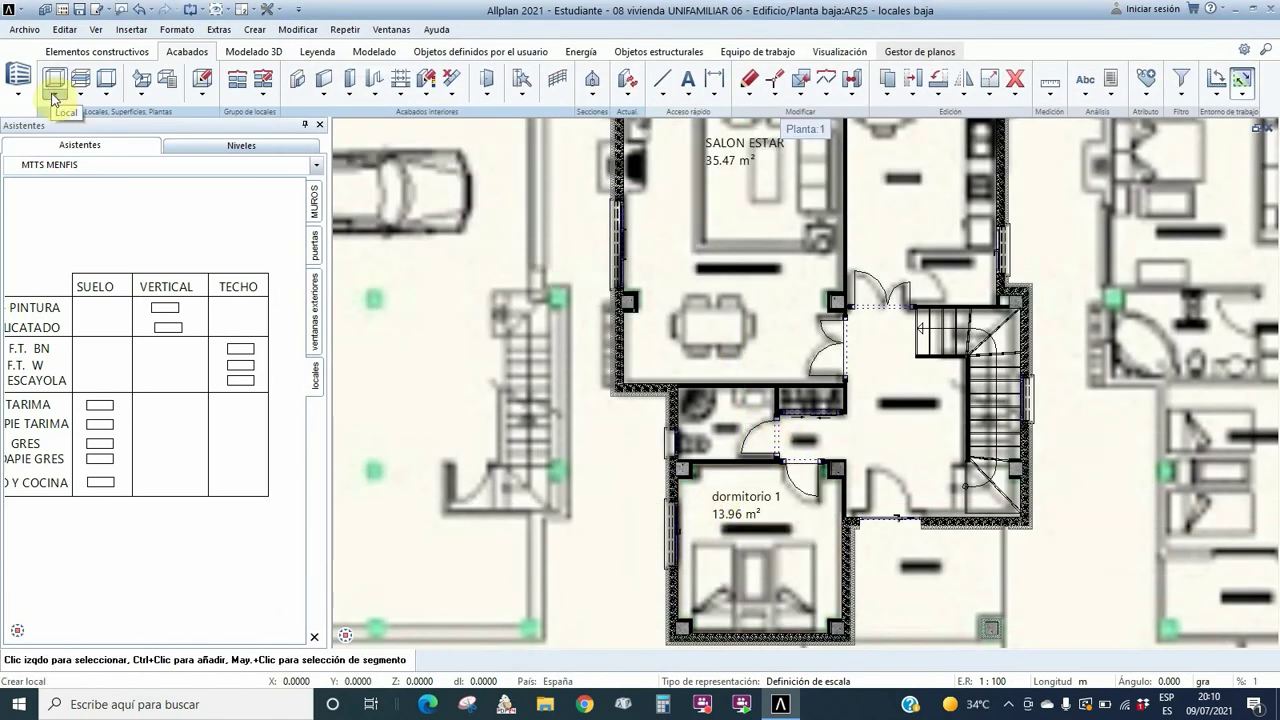
- Start a new room for the kitchen and set its function to COCINA
{"action": "left_click", "coordinate": [54, 97]}
{"action": "left_click", "coordinate": [394, 171]}
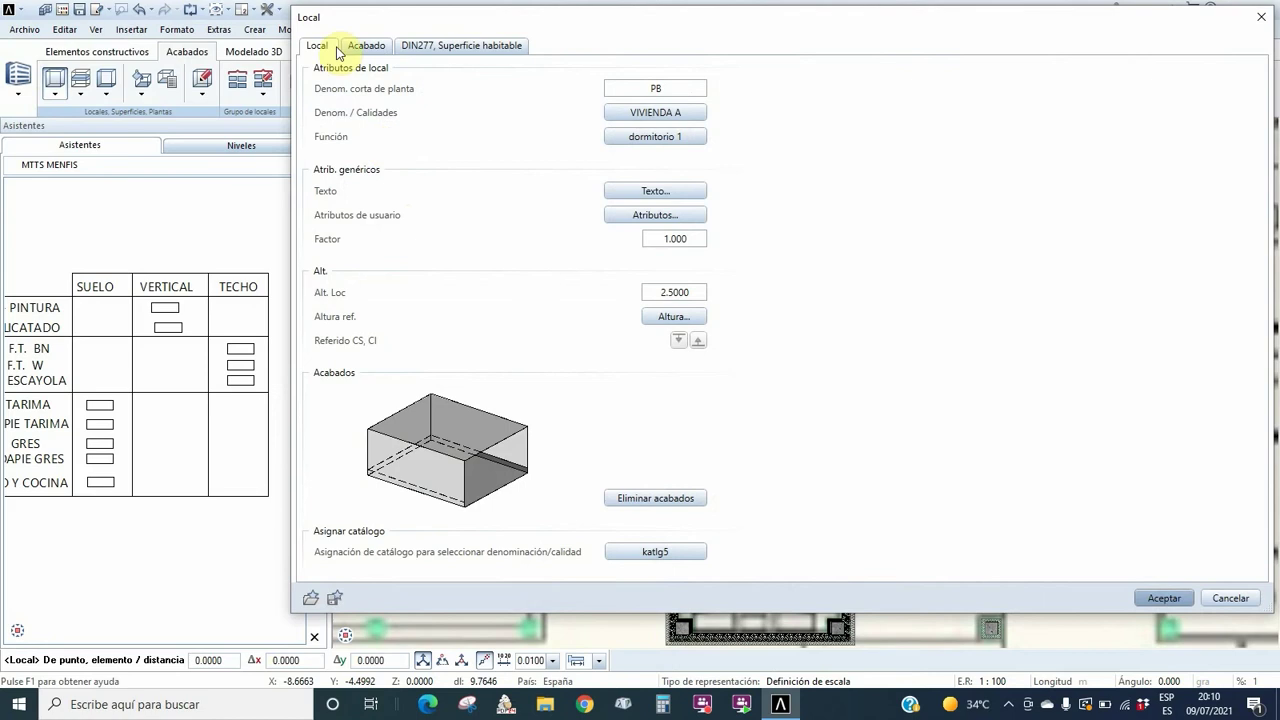
{"action": "left_click", "coordinate": [614, 134]}
{"action": "double_click", "coordinate": [560, 226]}
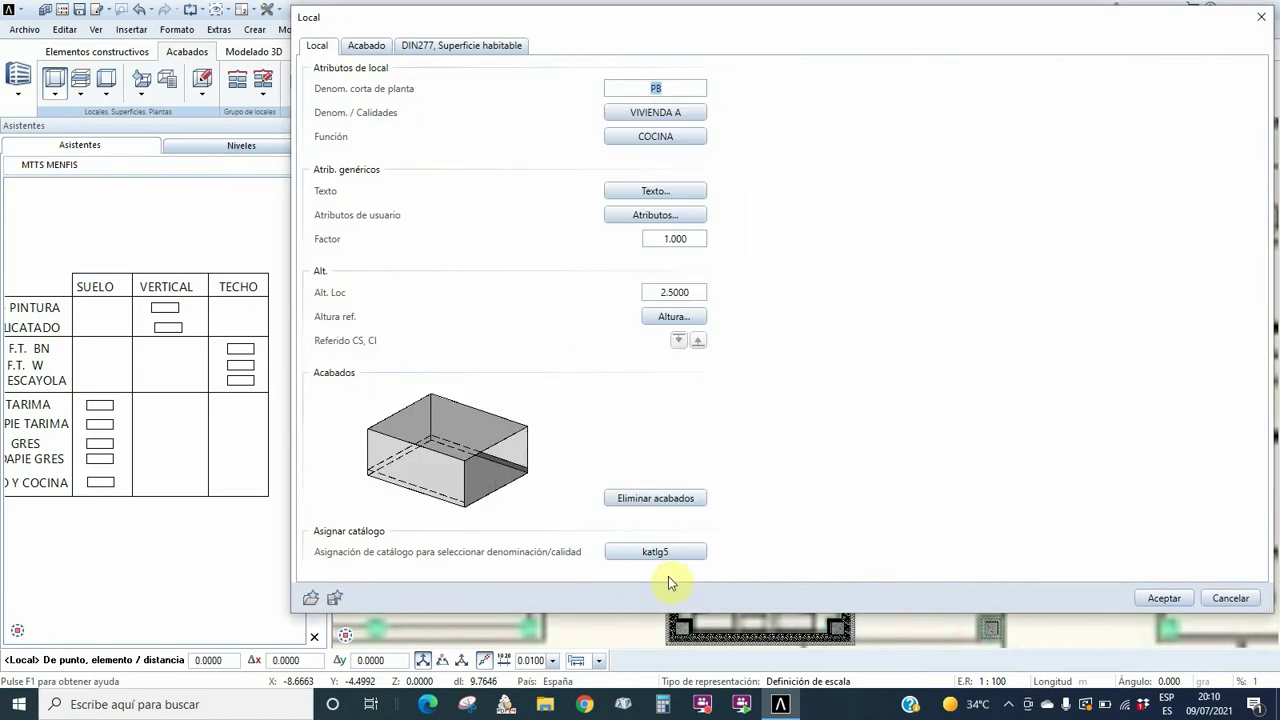
- Clear all finishes of the kitchen room and adopt the wall finish from the ALICATADO sample in the assistant
{"action": "left_click", "coordinate": [364, 46]}
{"action": "left_click", "coordinate": [400, 557]}
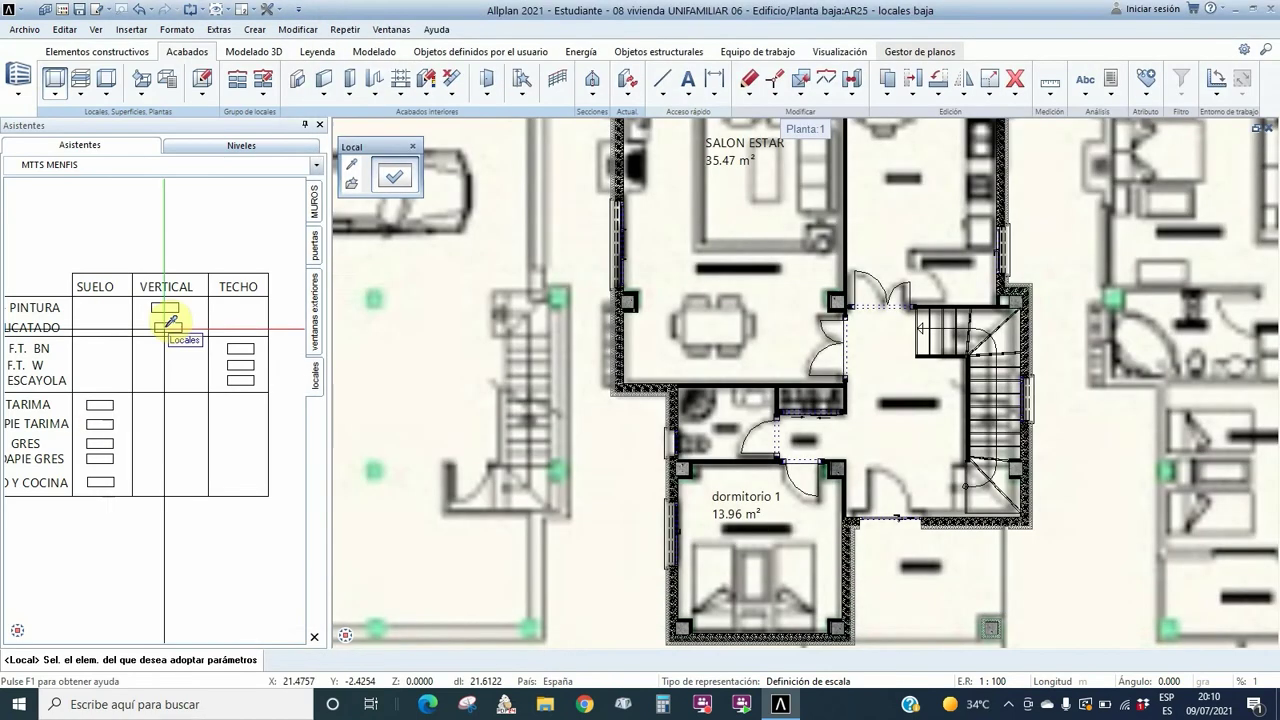
{"action": "left_click", "coordinate": [170, 322]}
{"action": "key", "text": "Return"}
- Adopt the kitchen's ceiling finish from the F.T. W sample and the GRES BAÑOS-COCINAS floor finish, accepting the room properties
{"action": "left_click", "coordinate": [236, 372]}
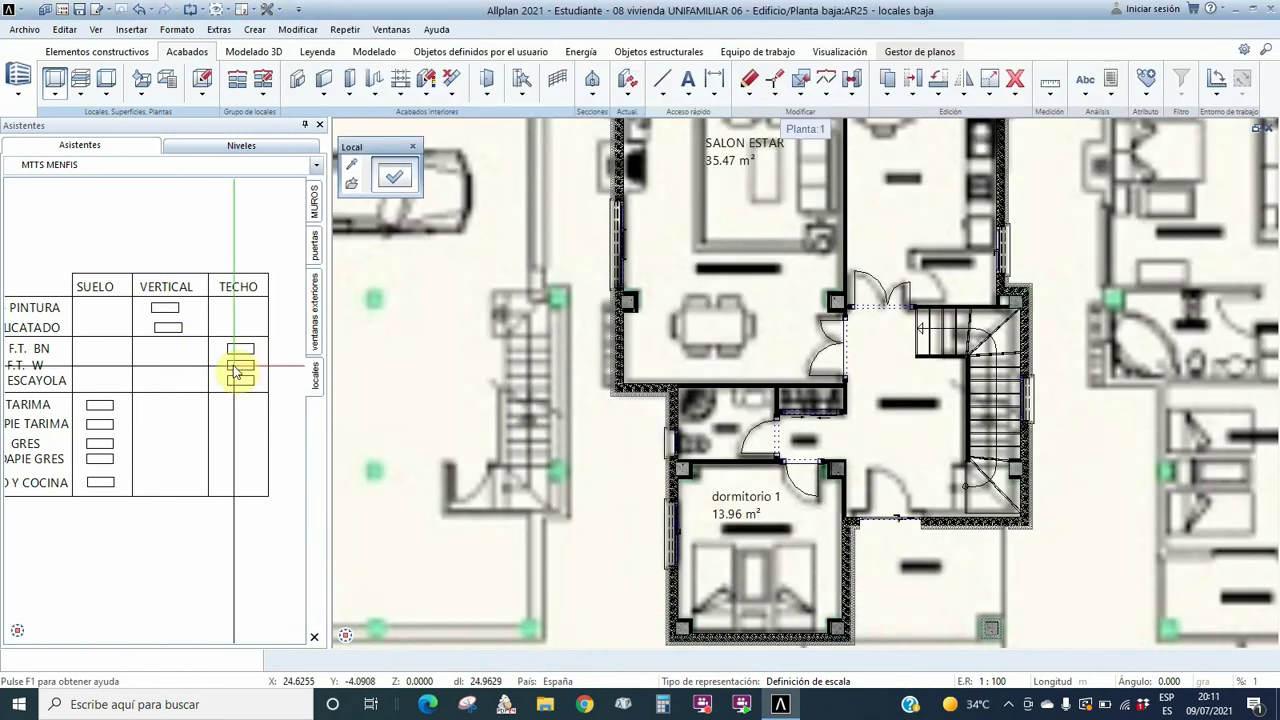
{"action": "key", "text": "Return"}
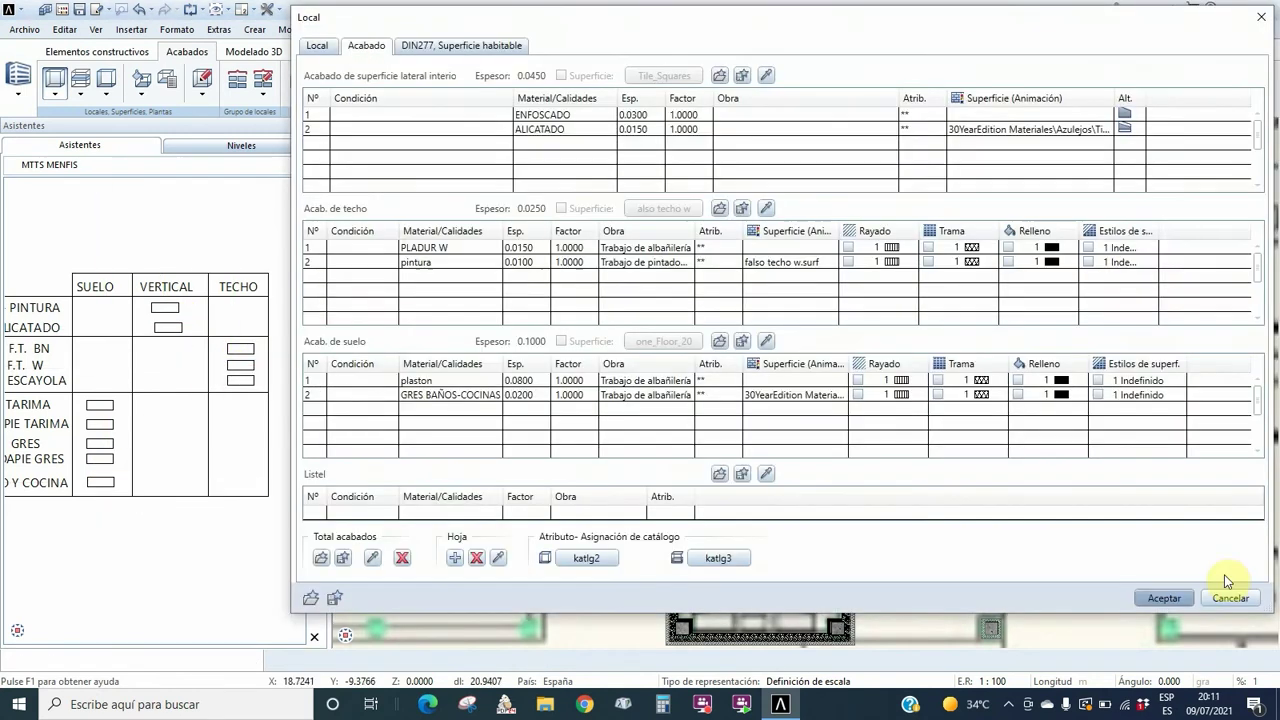
{"action": "left_click", "coordinate": [1226, 657]}
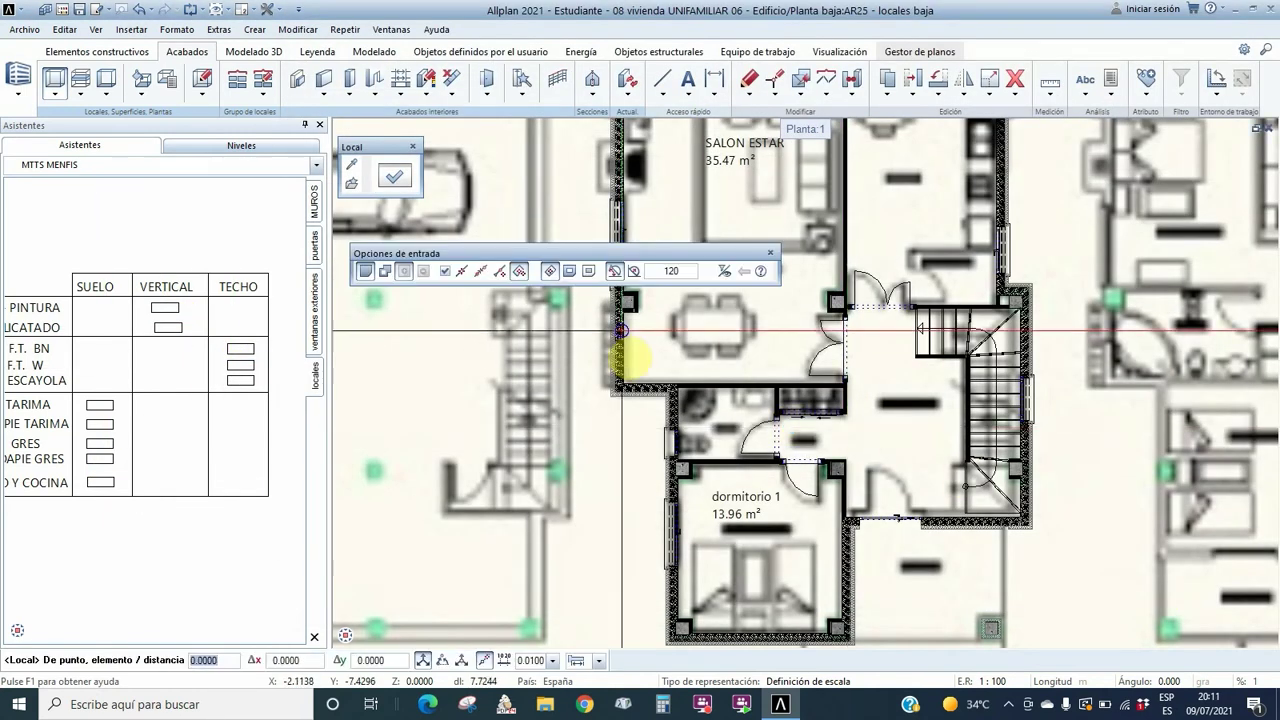
- Create the COCINA room in the walled kitchen area beside SALON ESTAR and place its legend inside
{"action": "scroll", "coordinate": [903, 230], "scroll_direction": "down", "scroll_amount": 2}
{"action": "left_click", "coordinate": [900, 226]}
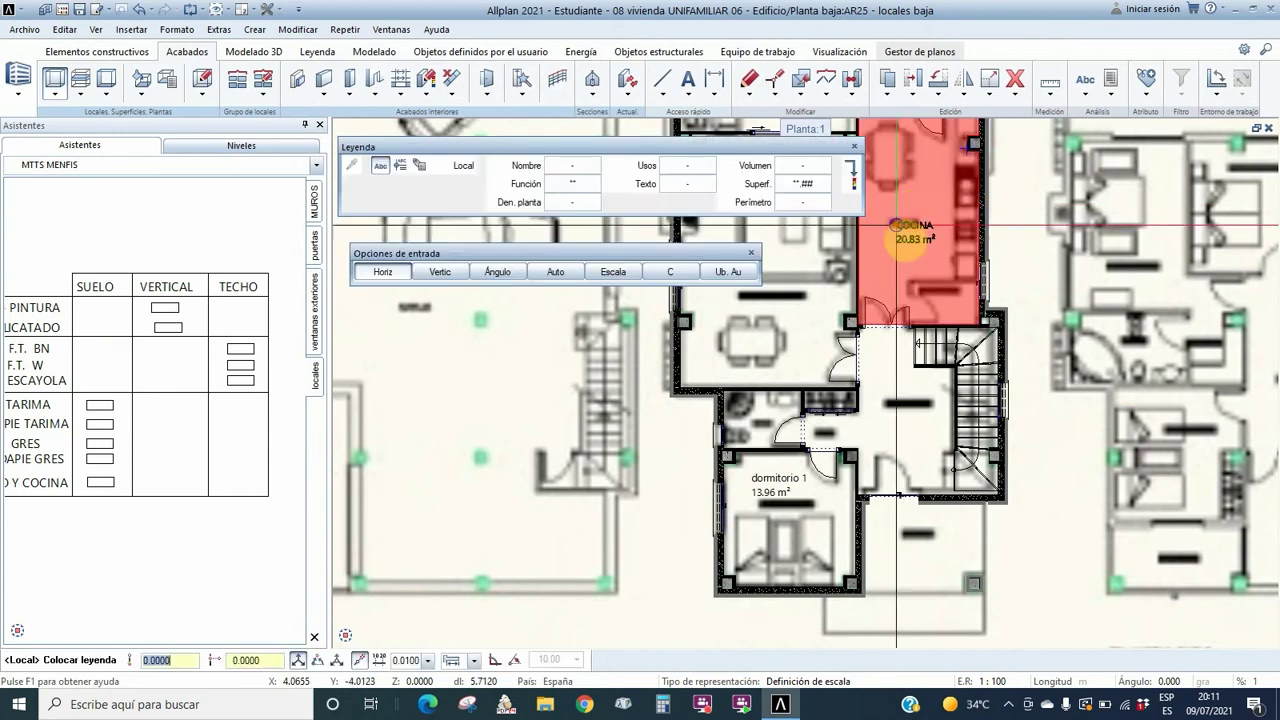
{"action": "left_click", "coordinate": [898, 226]}
{"action": "key", "text": "Escape"}
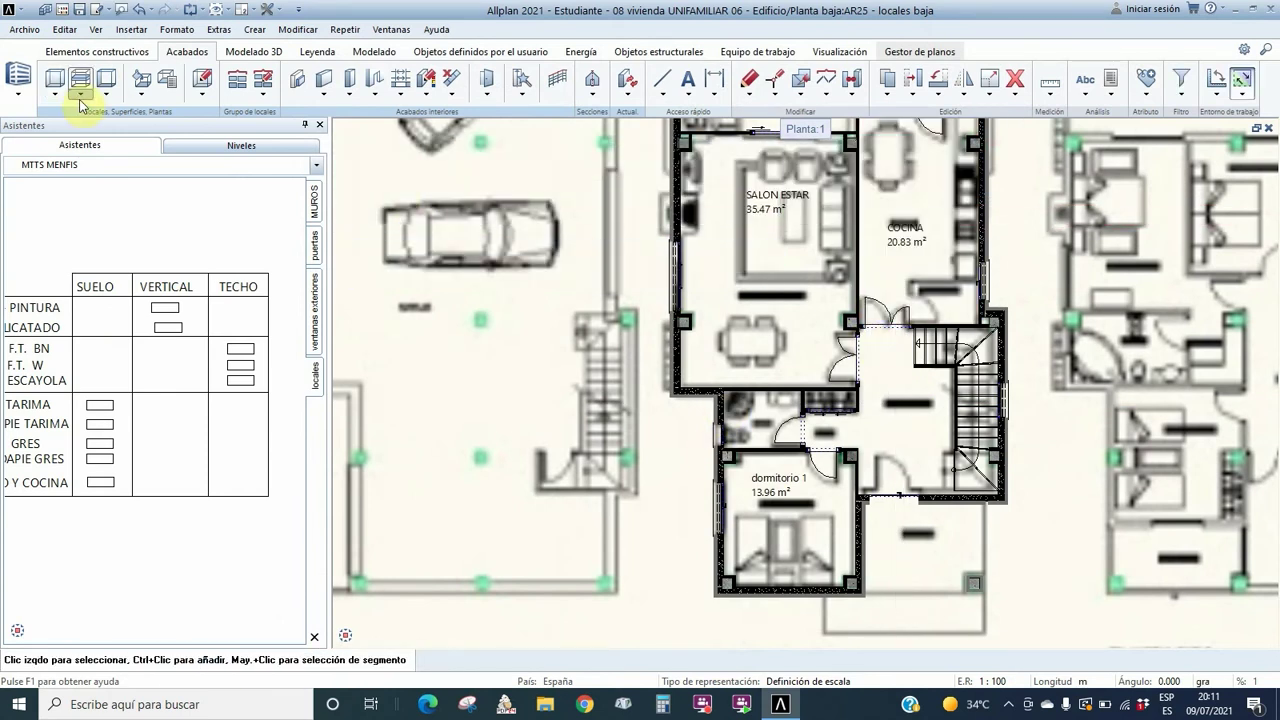
- Start a new room for the bathroom, set its function to BAÑO 1 and accept the room properties
{"action": "left_click", "coordinate": [54, 78]}
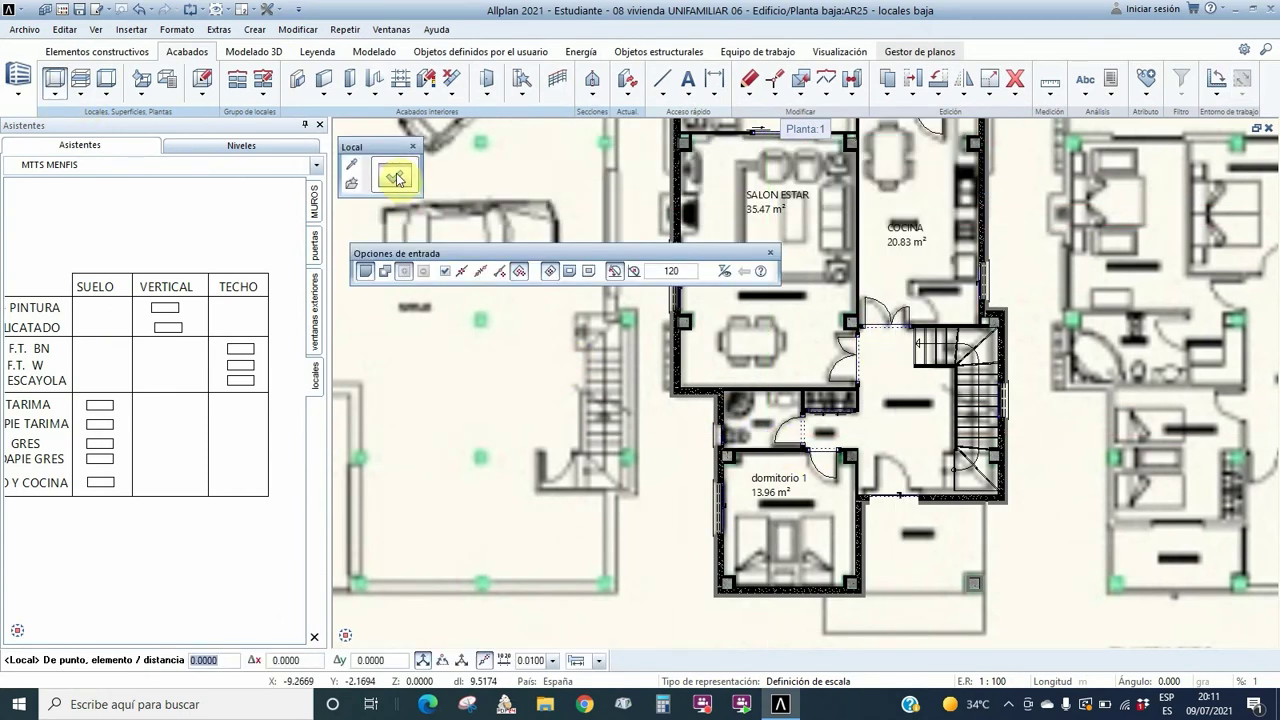
{"action": "left_click", "coordinate": [396, 178]}
{"action": "left_click", "coordinate": [316, 45]}
{"action": "left_click", "coordinate": [640, 137]}
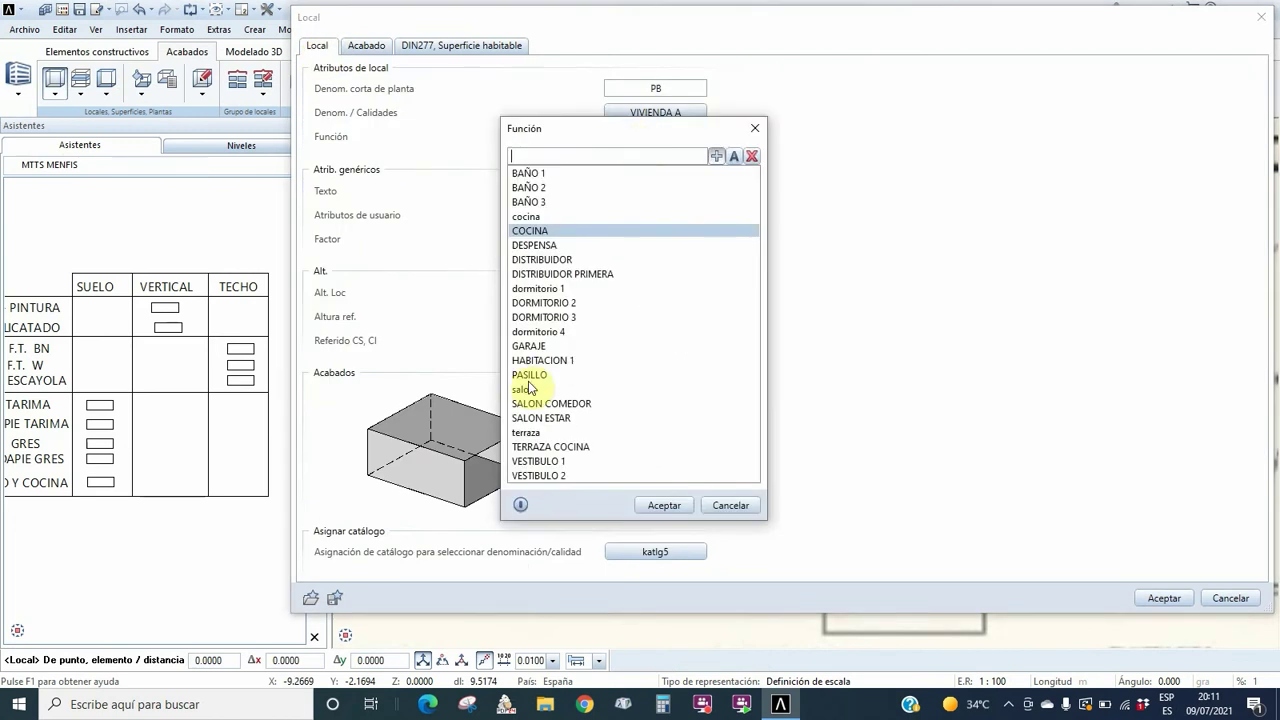
{"action": "double_click", "coordinate": [528, 389]}
{"action": "left_click", "coordinate": [1164, 598]}
- Create the BAÑO 1 room in the walled bathroom area next to dormitorio 1 and place its legend inside
{"action": "scroll", "coordinate": [762, 440], "scroll_direction": "up", "scroll_amount": 5}
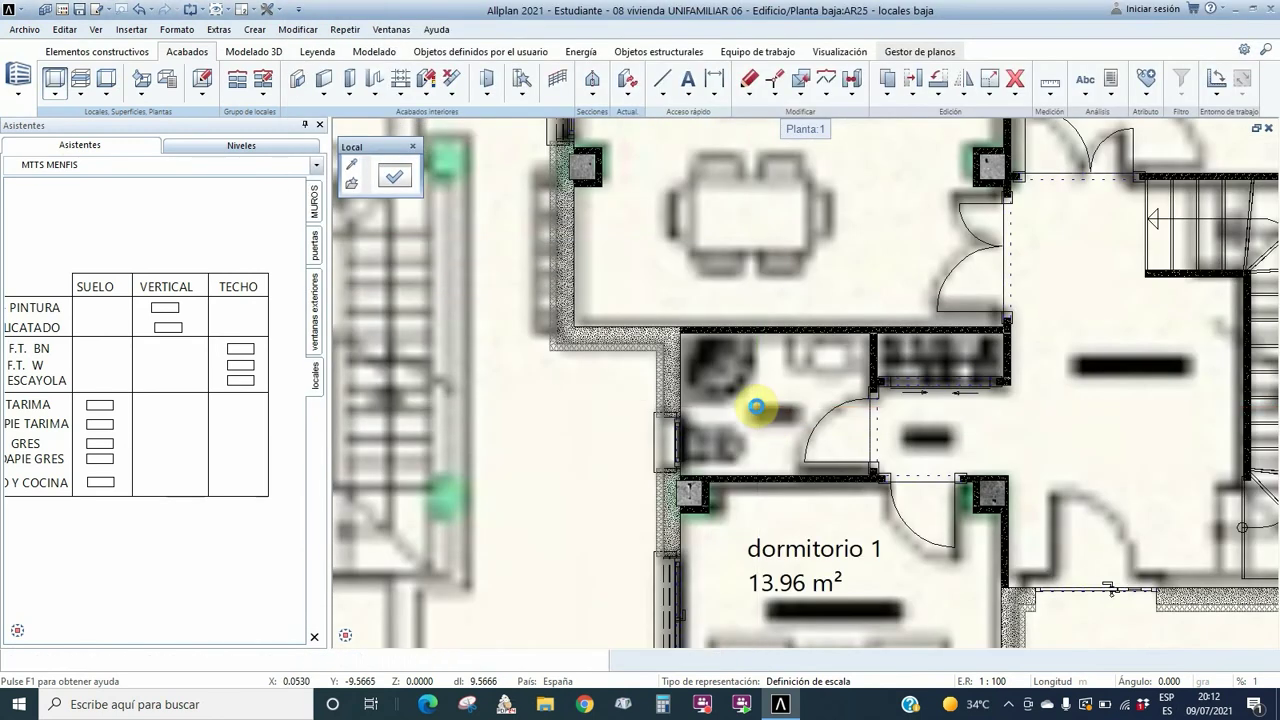
{"action": "left_click", "coordinate": [757, 406]}
{"action": "scroll", "coordinate": [775, 455], "scroll_direction": "down", "scroll_amount": 5}
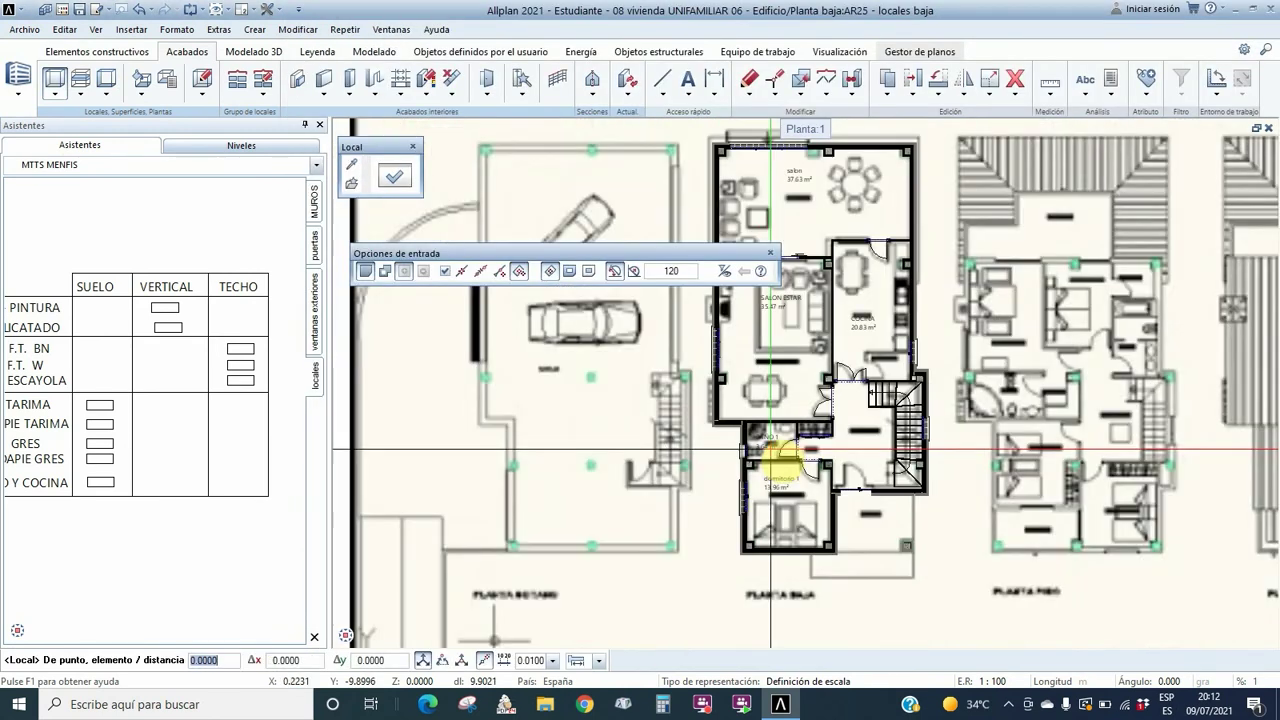
{"action": "key", "text": "Escape"}
{"action": "scroll", "coordinate": [786, 455], "scroll_direction": "up", "scroll_amount": 5}
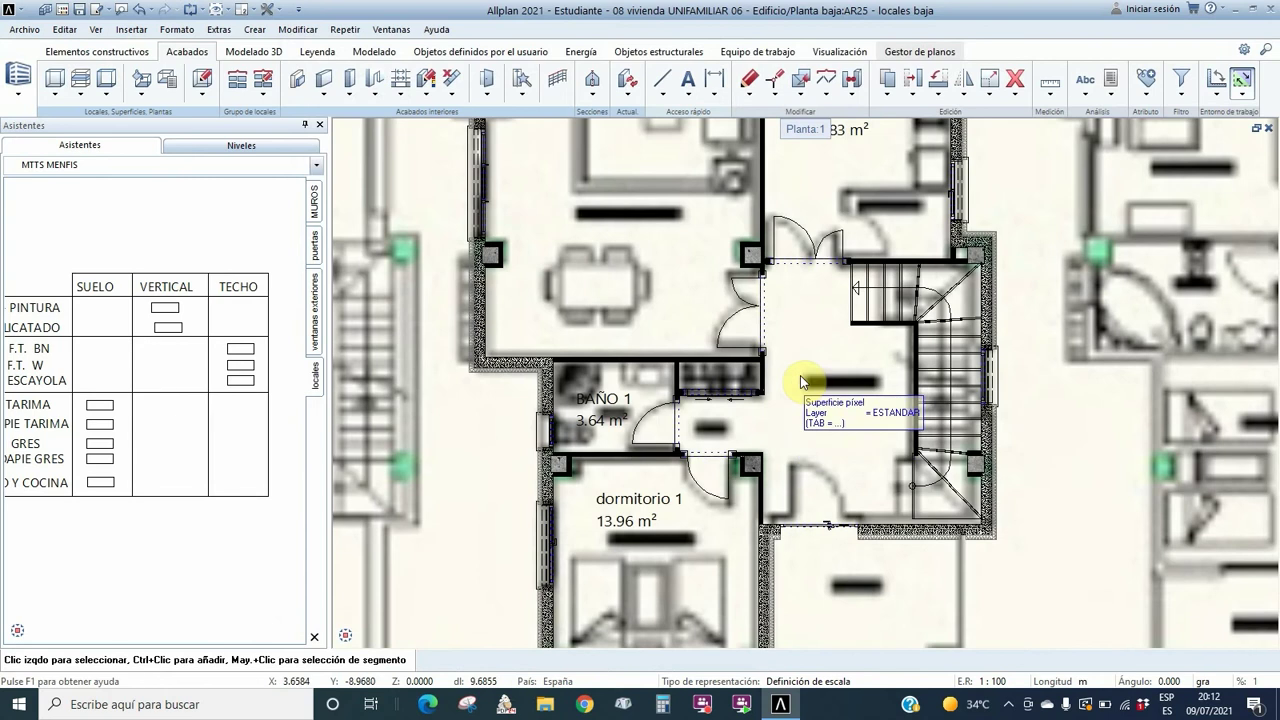
- Start another room, adopt the properties of the dormitorio 1 room and open them for editing
{"action": "left_click", "coordinate": [55, 96]}
{"action": "left_click", "coordinate": [77, 106]}
{"action": "left_click", "coordinate": [391, 174]}
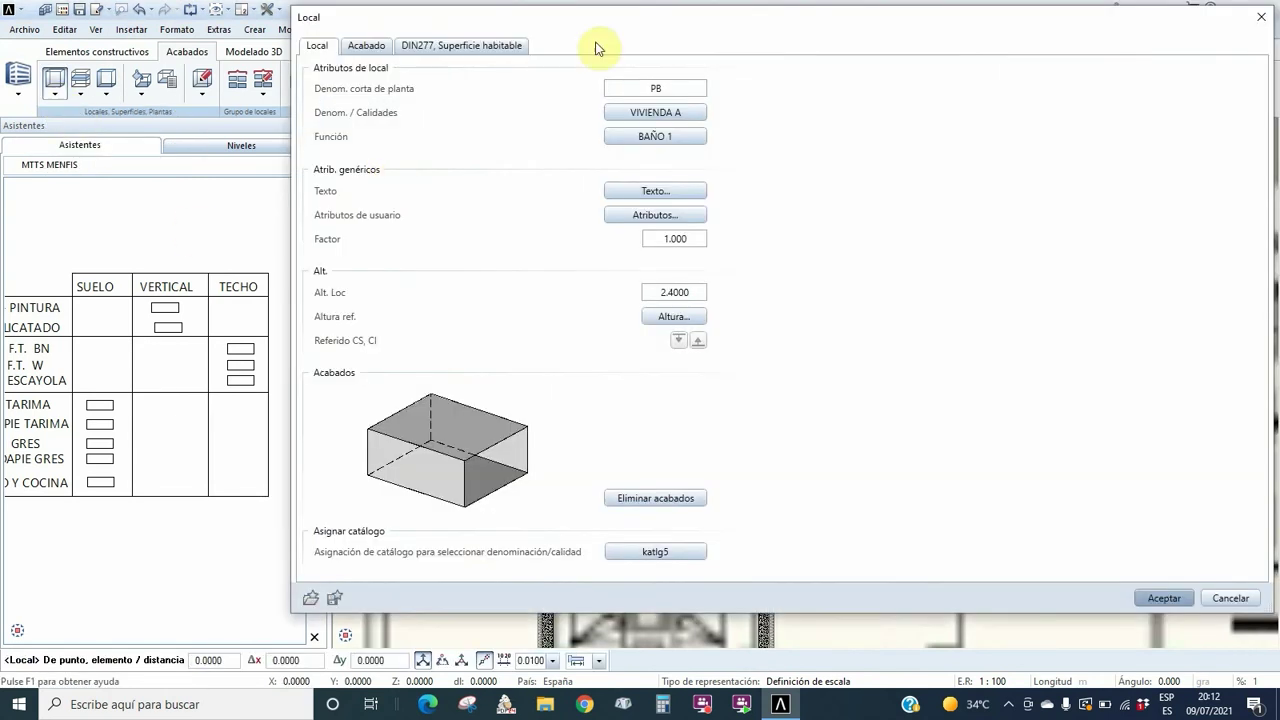
{"action": "left_click", "coordinate": [1230, 598]}
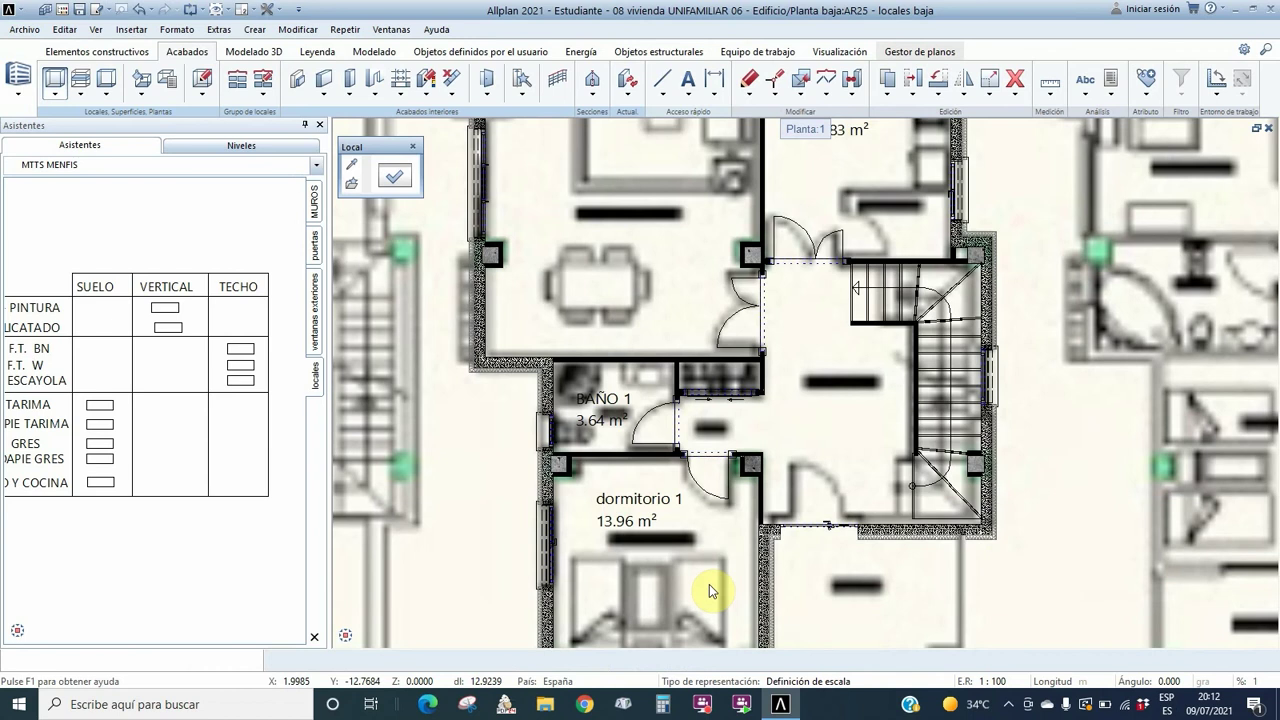
{"action": "left_click", "coordinate": [393, 176]}
- Set the room's function to HALL ENTRADA and its height to 2.3 m, check its finishes and accept the properties
{"action": "left_click", "coordinate": [650, 136]}
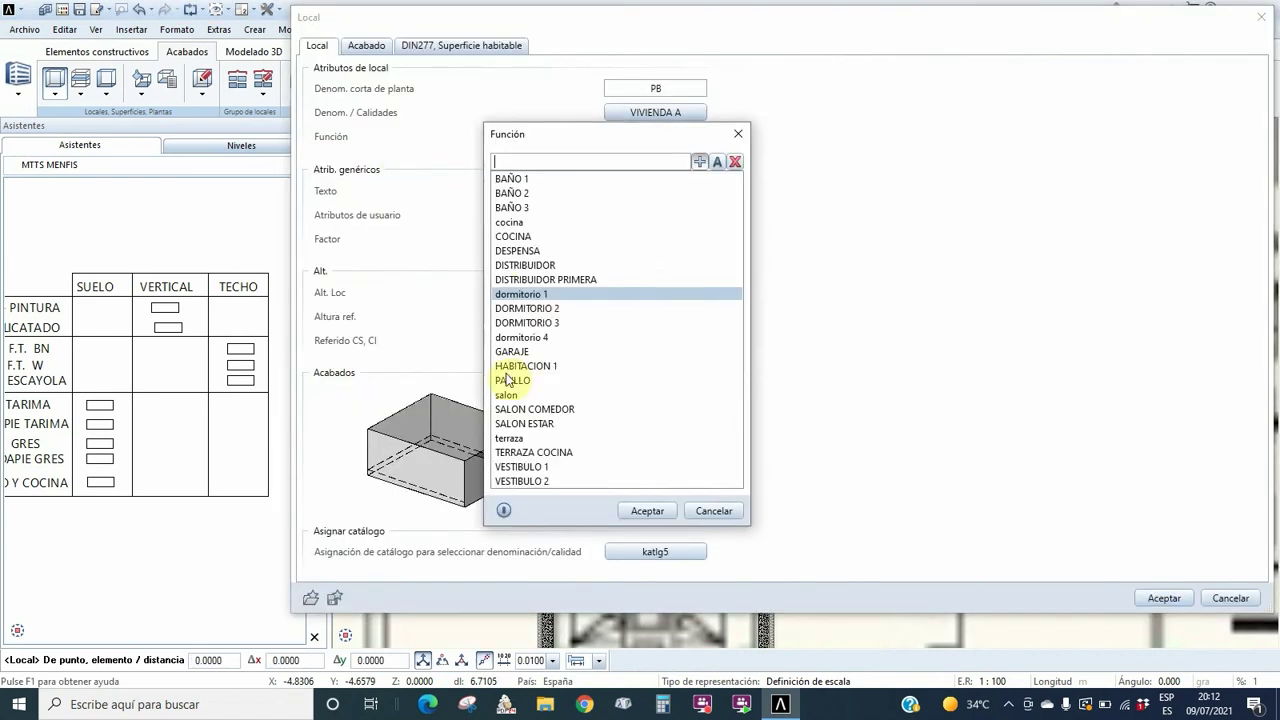
{"action": "type", "text": "HALL ENTRADA"}
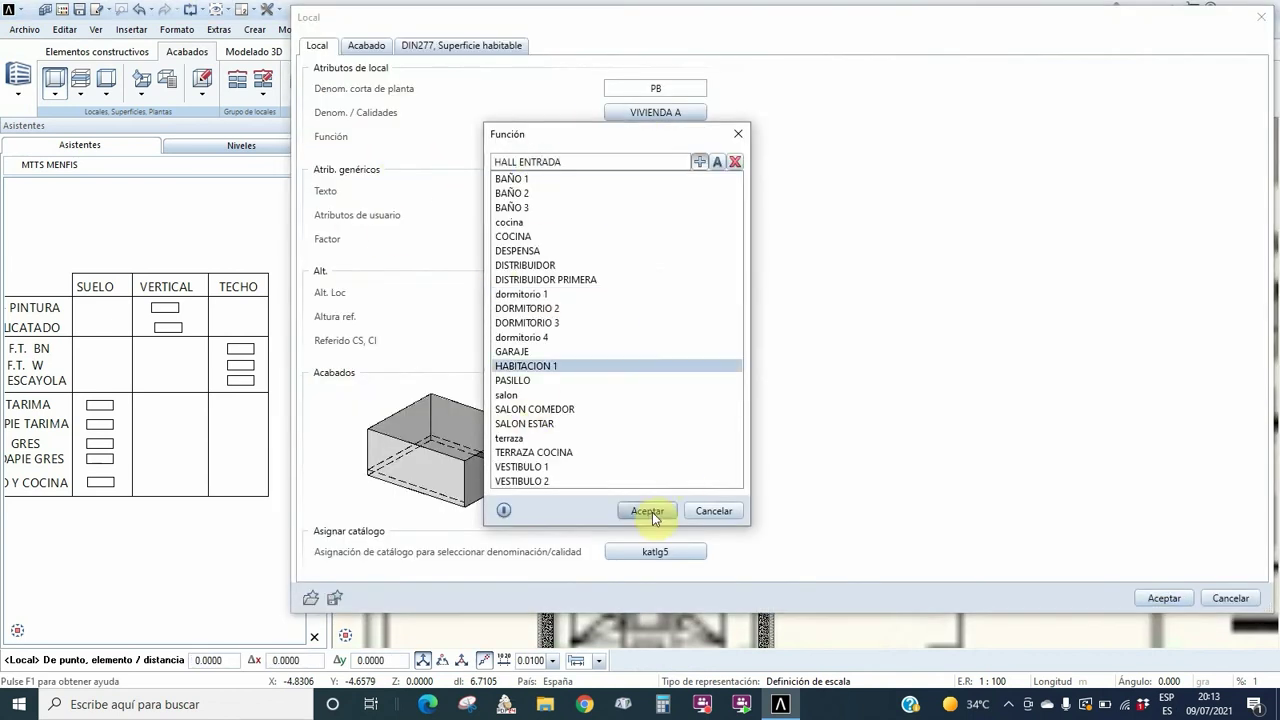
{"action": "left_click", "coordinate": [650, 511]}
{"action": "left_click", "coordinate": [698, 293]}
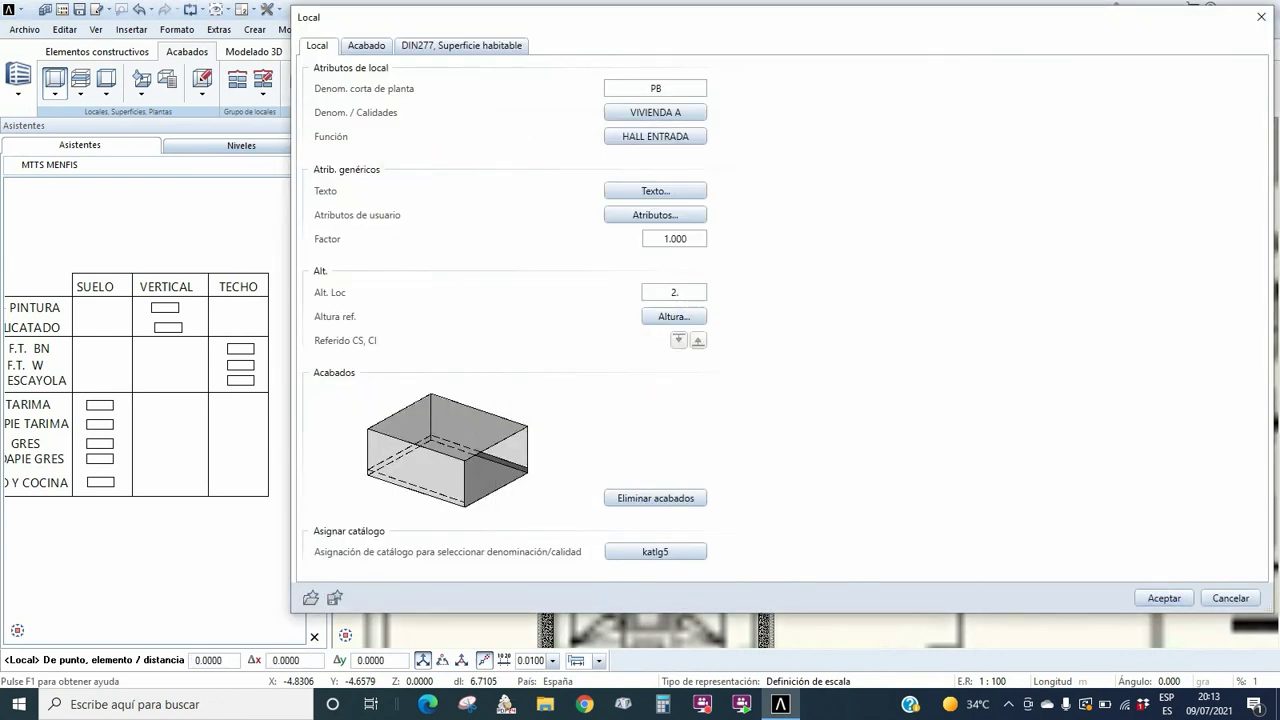
{"action": "left_click", "coordinate": [366, 45]}
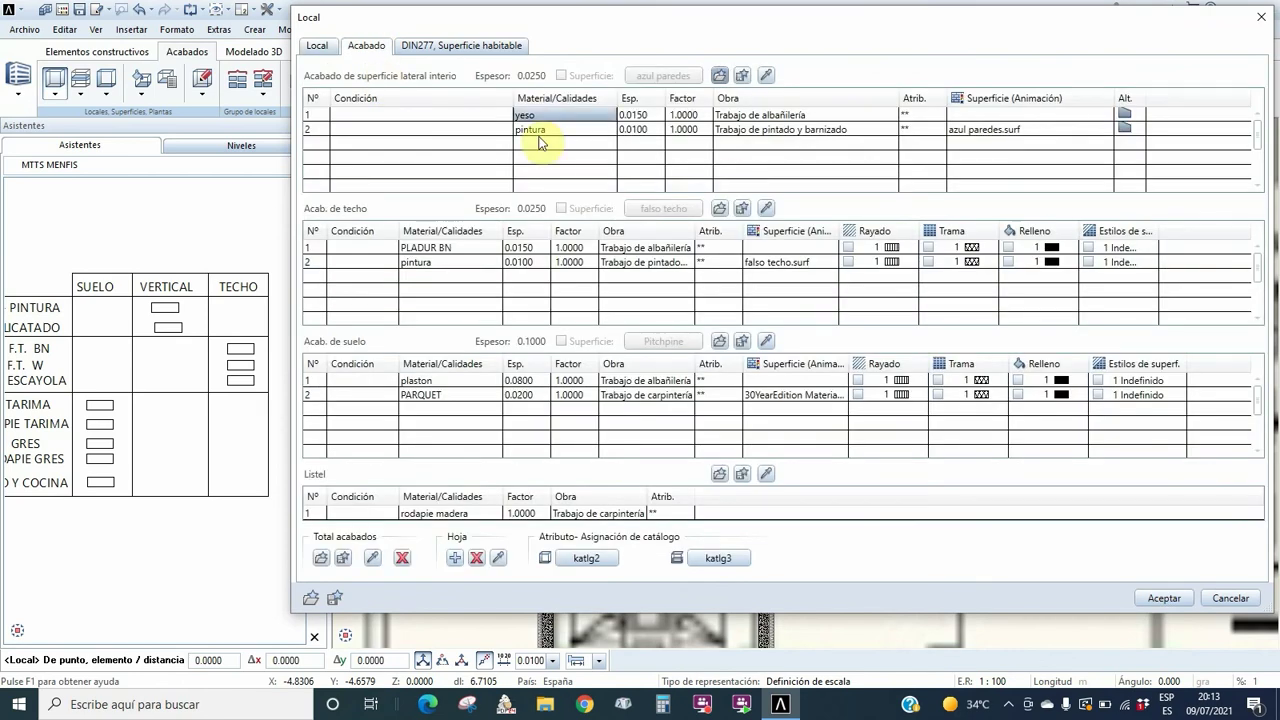
{"action": "left_click", "coordinate": [1180, 677]}
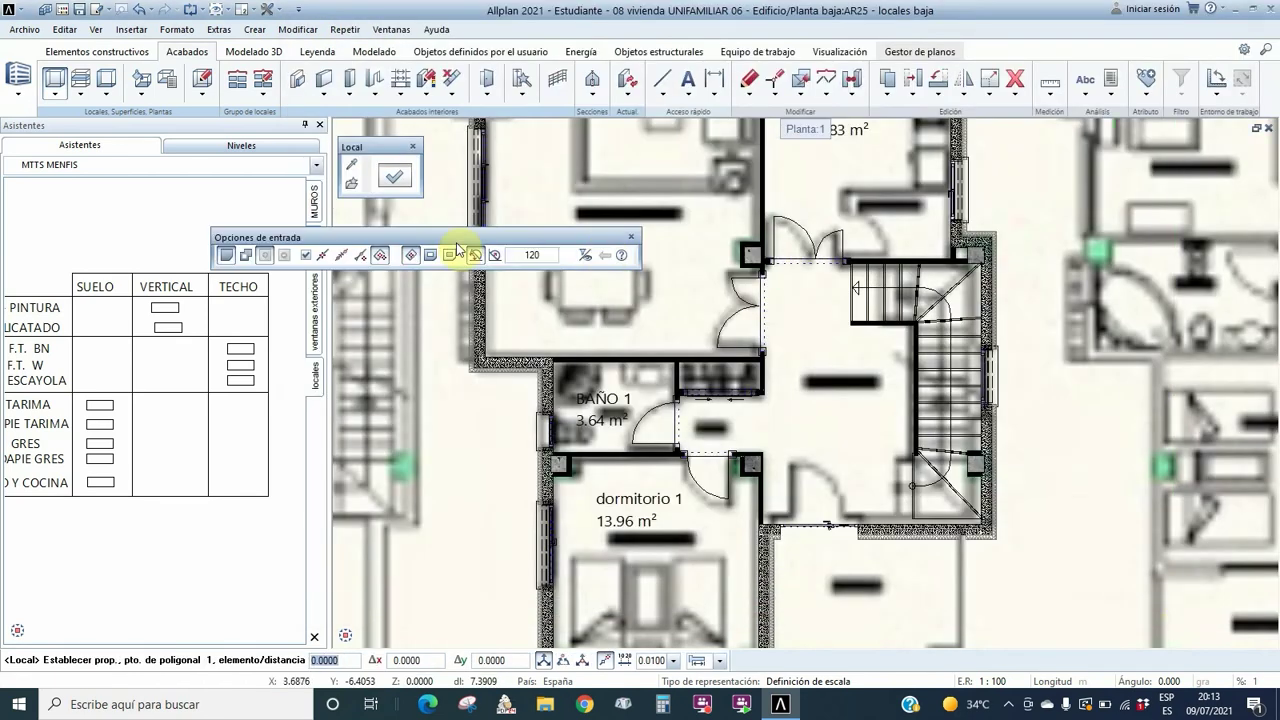
- Outline the first side of the entrance hall from the corner by the kitchen door, around the stair wall, to the entrance wall
{"action": "scroll", "coordinate": [694, 313], "scroll_direction": "up", "scroll_amount": 5}
{"action": "scroll", "coordinate": [1215, 331], "scroll_direction": "down", "scroll_amount": 2}
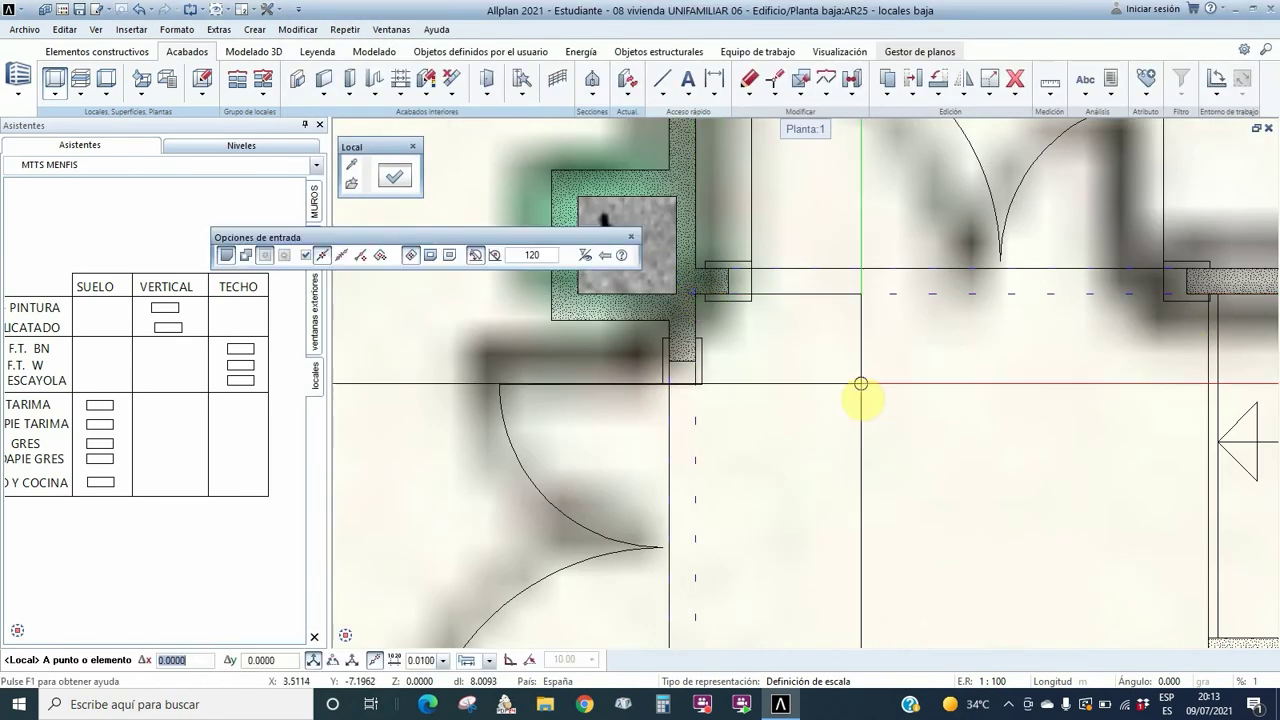
{"action": "left_click", "coordinate": [699, 296]}
{"action": "scroll", "coordinate": [976, 585], "scroll_direction": "down", "scroll_amount": 2}
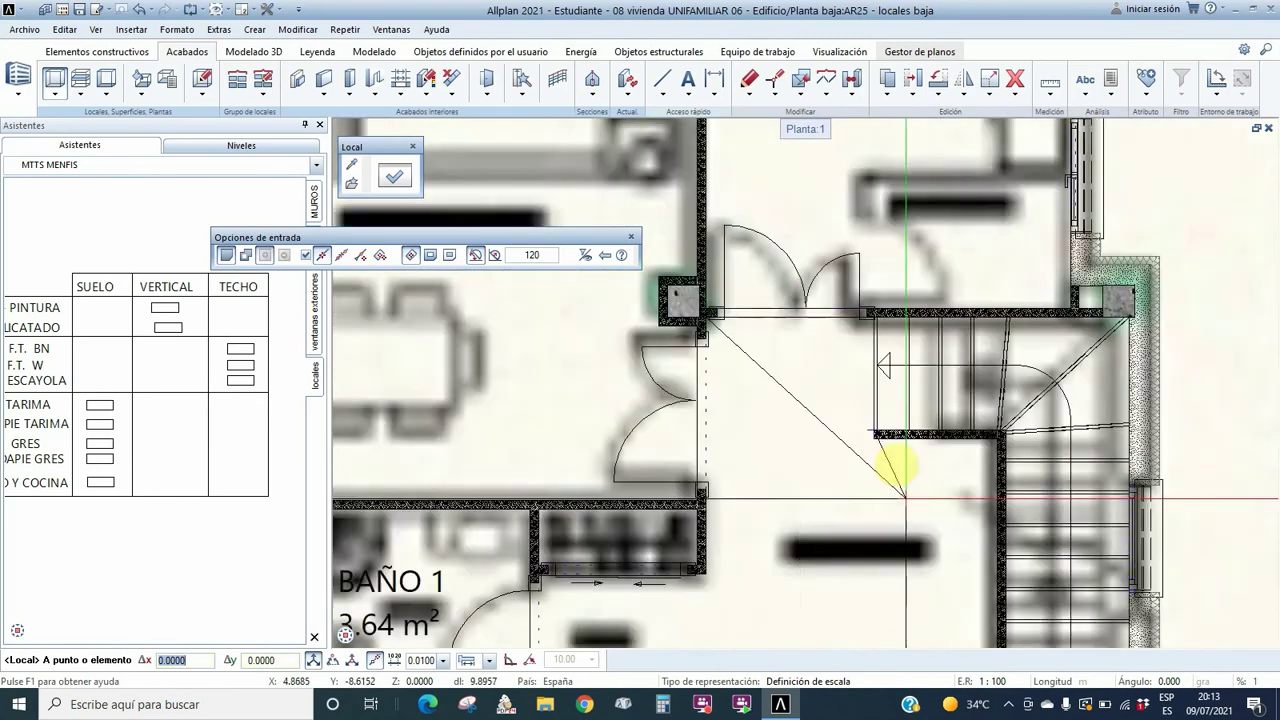
{"action": "scroll", "coordinate": [971, 471], "scroll_direction": "up", "scroll_amount": 2}
{"action": "left_click", "coordinate": [1109, 443]}
{"action": "scroll", "coordinate": [1109, 443], "scroll_direction": "down", "scroll_amount": 2}
{"action": "scroll", "coordinate": [1016, 532], "scroll_direction": "up", "scroll_amount": 4}
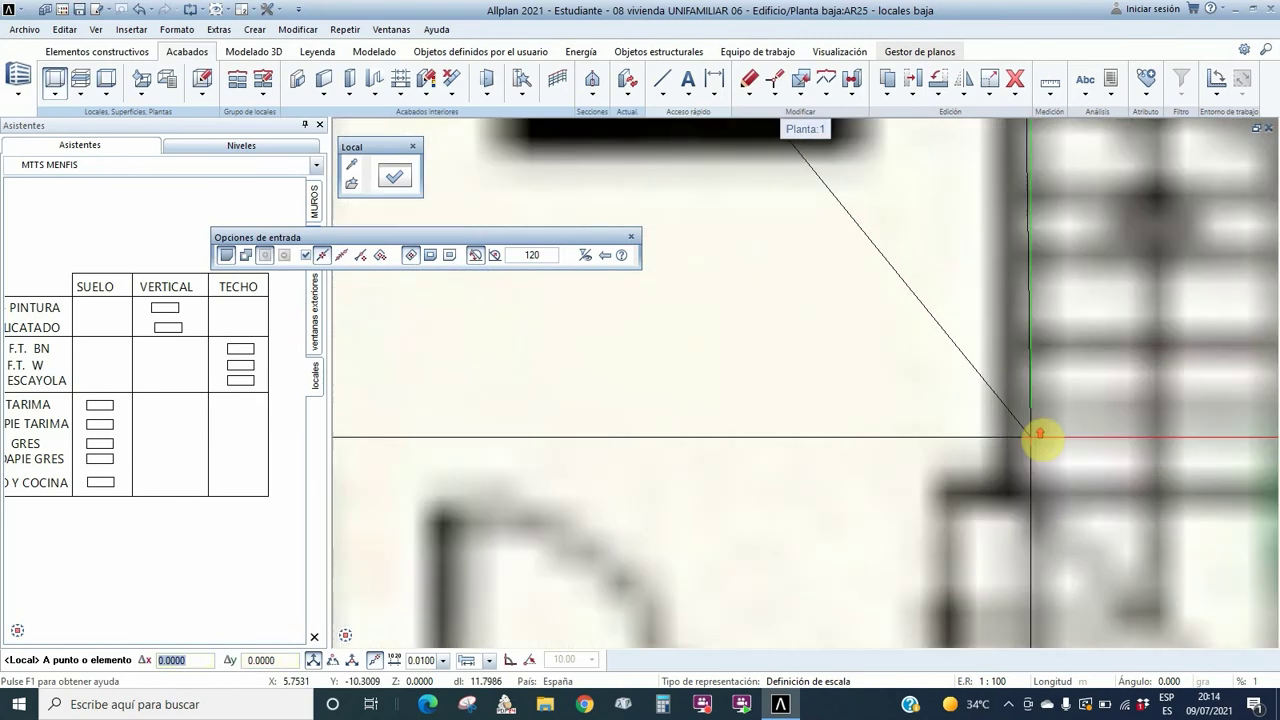
{"action": "scroll", "coordinate": [929, 509], "scroll_direction": "down", "scroll_amount": 3}
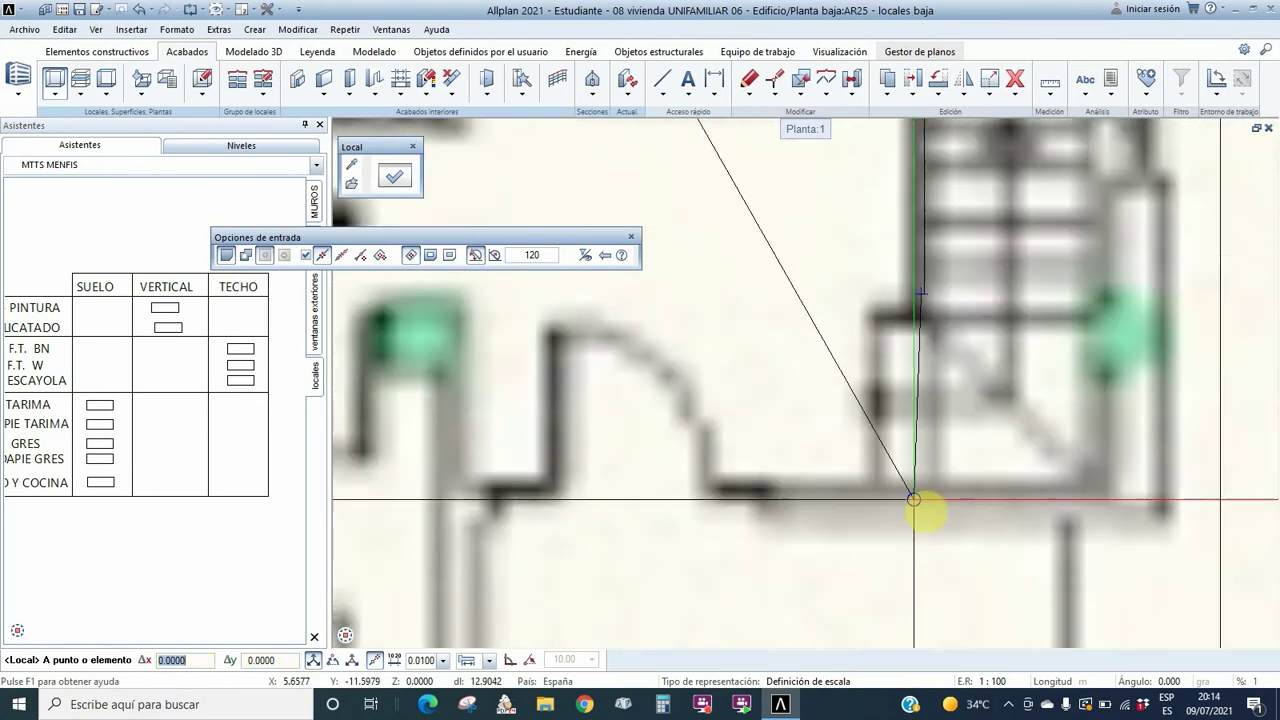
{"action": "scroll", "coordinate": [929, 509], "scroll_direction": "up", "scroll_amount": 2}
{"action": "scroll", "coordinate": [843, 492], "scroll_direction": "down", "scroll_amount": 2}
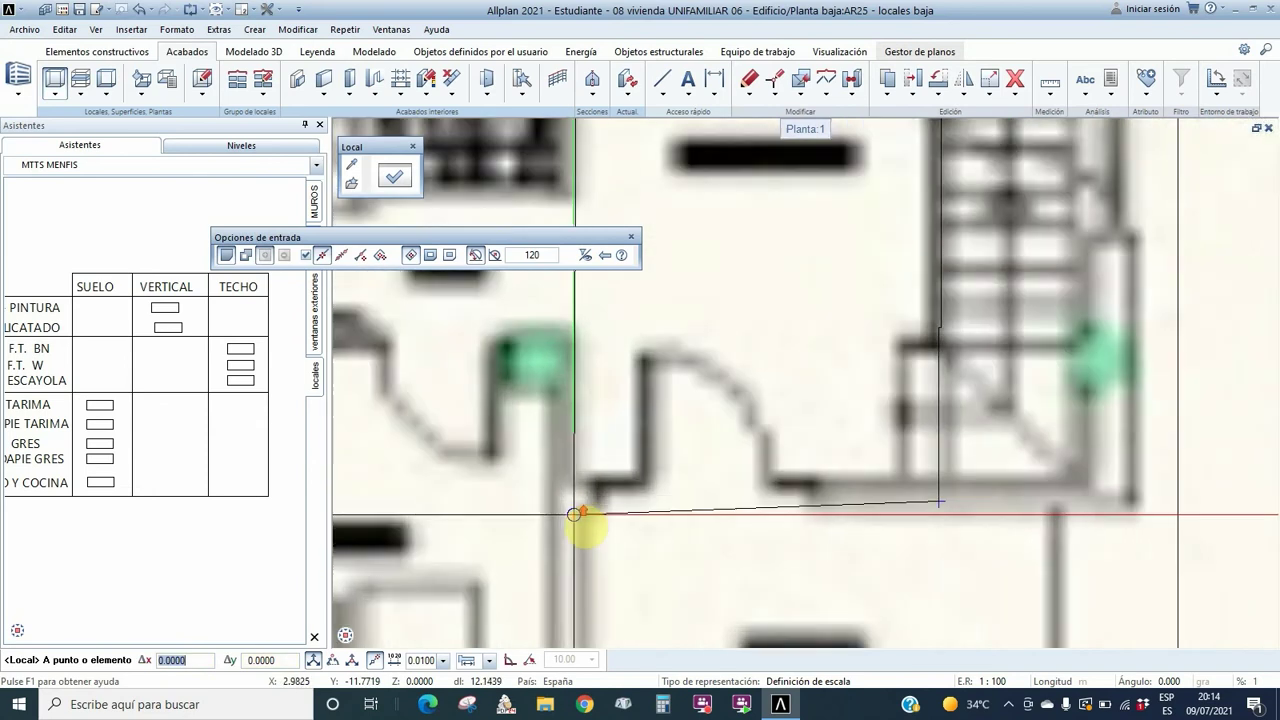
- Continue the hall outline past the dormitorio 1 and BAÑO 1 doors and the wardrobe, close it, and place the HALL ENTRADA legend inside
{"action": "scroll", "coordinate": [583, 523], "scroll_direction": "down", "scroll_amount": 1}
{"action": "scroll", "coordinate": [840, 270], "scroll_direction": "down", "scroll_amount": 2}
{"action": "scroll", "coordinate": [771, 263], "scroll_direction": "up", "scroll_amount": 4}
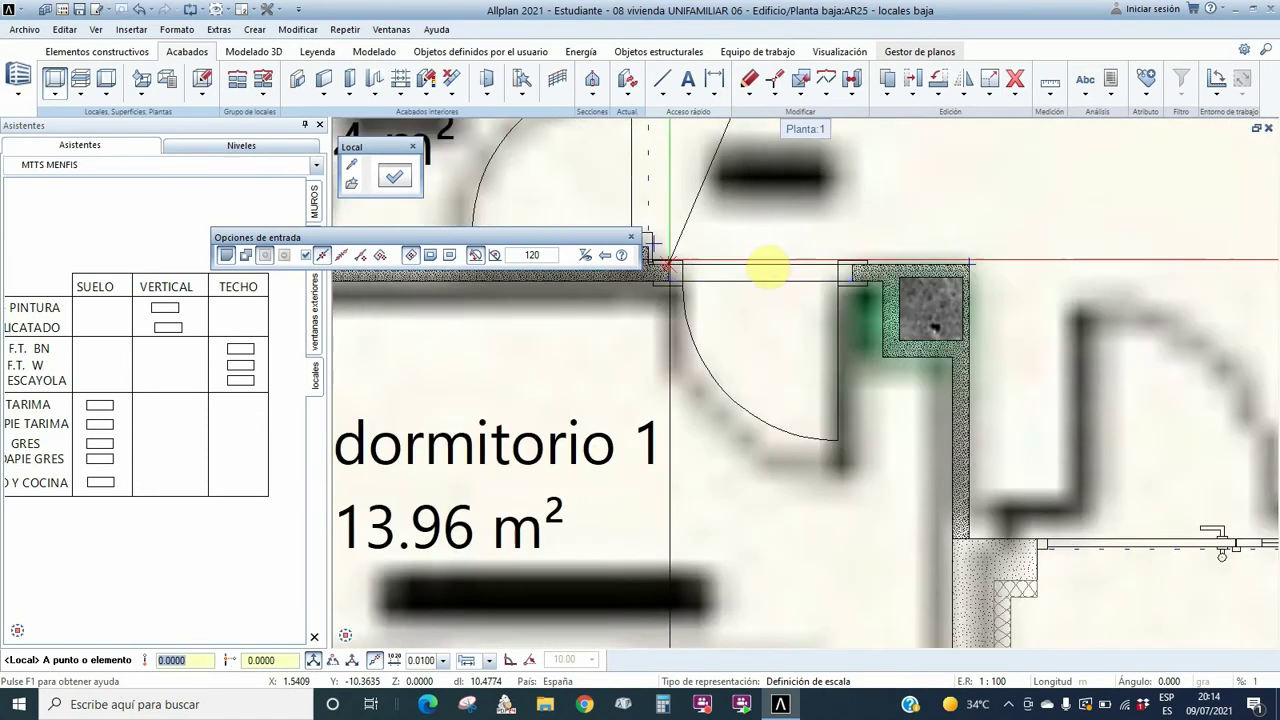
{"action": "scroll", "coordinate": [751, 329], "scroll_direction": "down", "scroll_amount": 3}
{"action": "scroll", "coordinate": [750, 275], "scroll_direction": "up", "scroll_amount": 4}
{"action": "scroll", "coordinate": [750, 300], "scroll_direction": "down", "scroll_amount": 3}
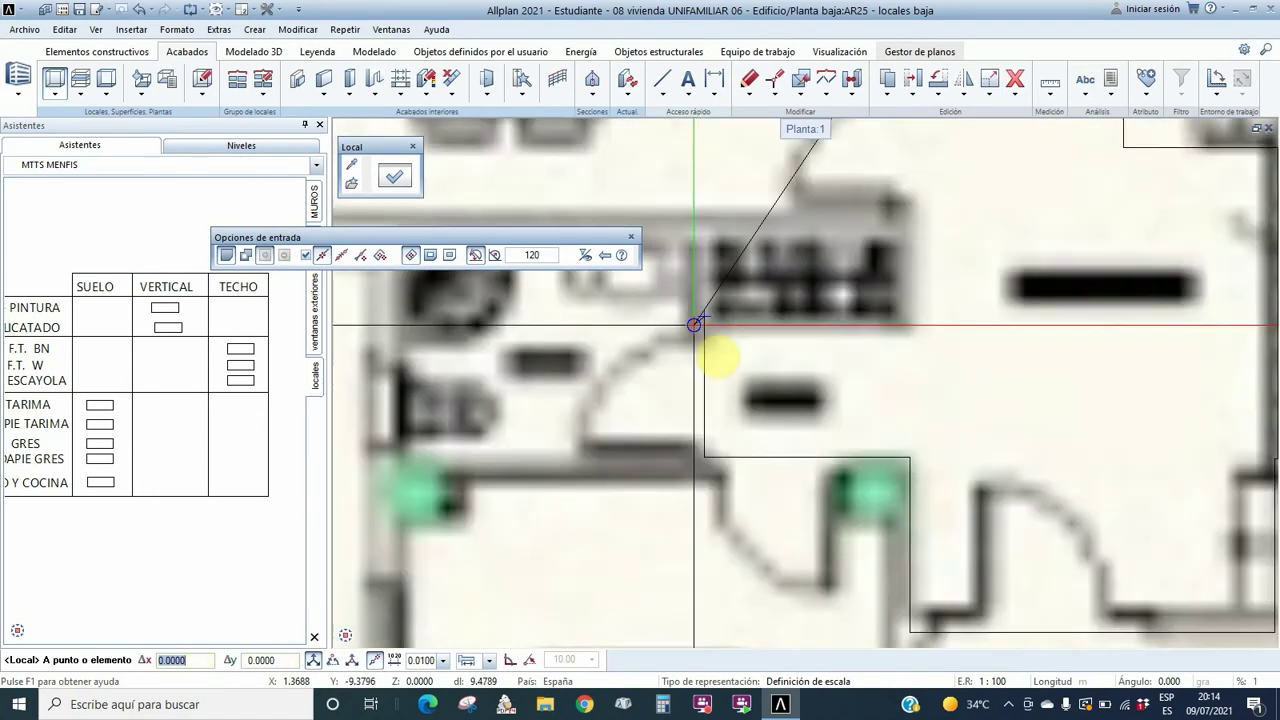
{"action": "scroll", "coordinate": [886, 320], "scroll_direction": "up", "scroll_amount": 2}
{"action": "scroll", "coordinate": [890, 258], "scroll_direction": "down", "scroll_amount": 2}
{"action": "scroll", "coordinate": [878, 248], "scroll_direction": "up", "scroll_amount": 3}
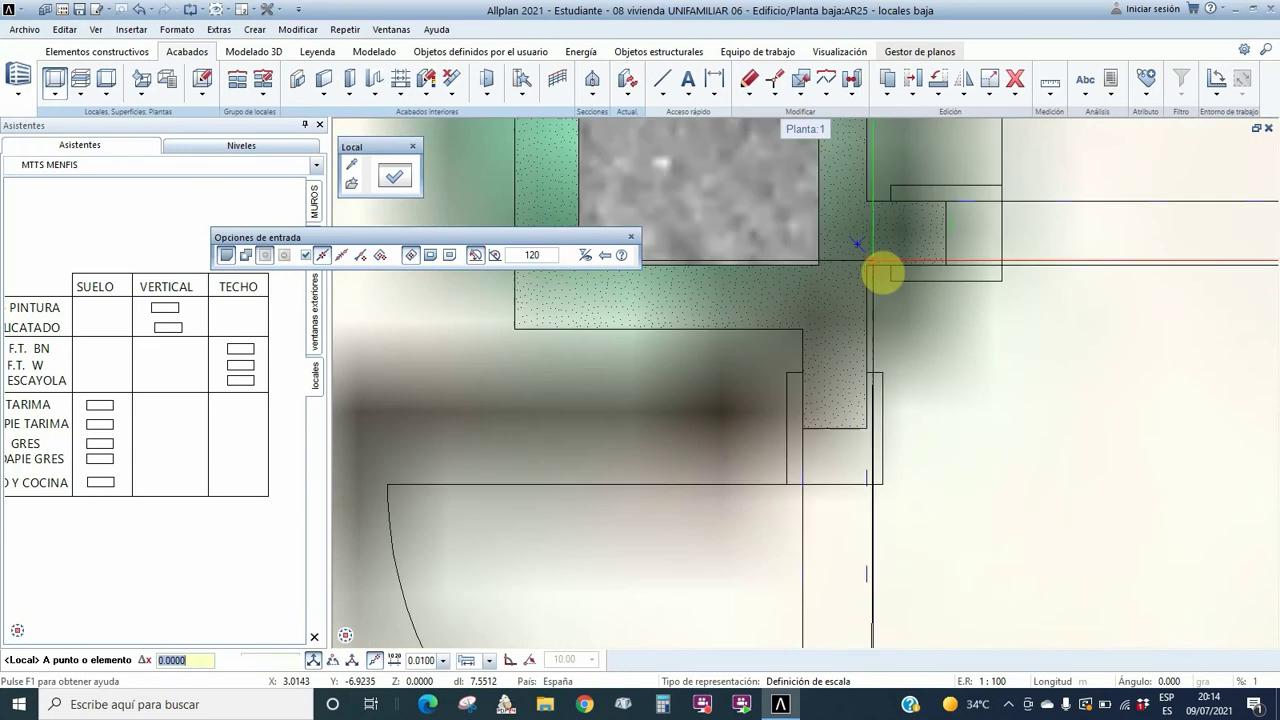
{"action": "left_click", "coordinate": [871, 270]}
{"action": "scroll", "coordinate": [893, 488], "scroll_direction": "down", "scroll_amount": 2}
{"action": "left_click", "coordinate": [970, 488]}
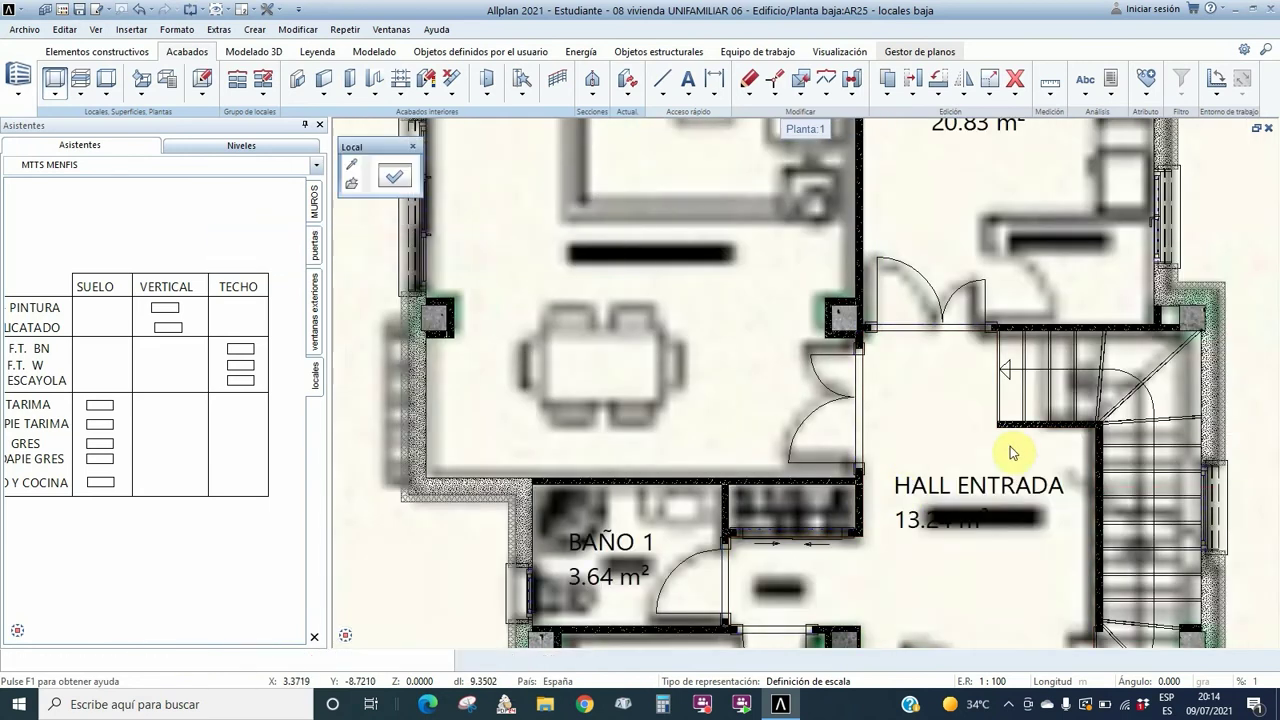
{"action": "scroll", "coordinate": [934, 409], "scroll_direction": "down", "scroll_amount": 3}
{"action": "key", "text": "Escape"}
- Inspect the hall and stair finishes in the perspective view of the three-window layout, and return to the full plan
{"action": "left_click", "coordinate": [391, 29]}
{"action": "left_click", "coordinate": [391, 29]}
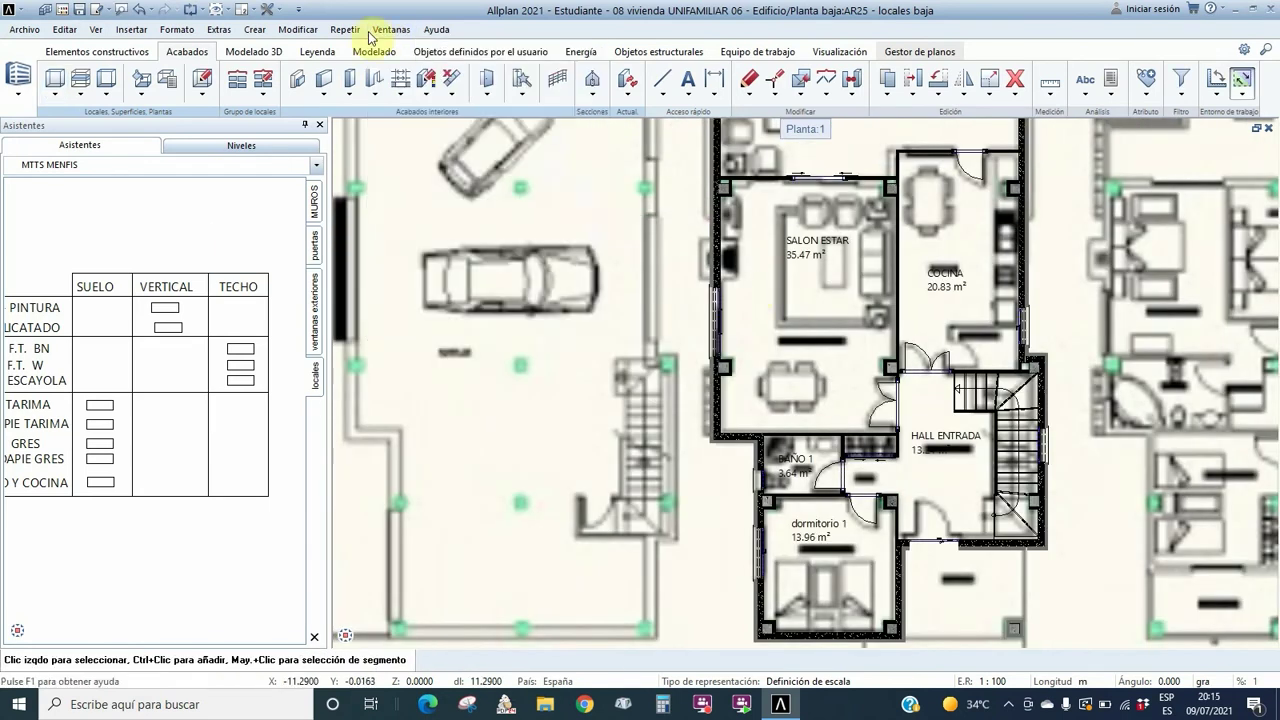
{"action": "left_click", "coordinate": [391, 29]}
{"action": "left_click", "coordinate": [412, 119]}
{"action": "left_click_drag", "start_coordinate": [643, 280], "coordinate": [715, 330]}
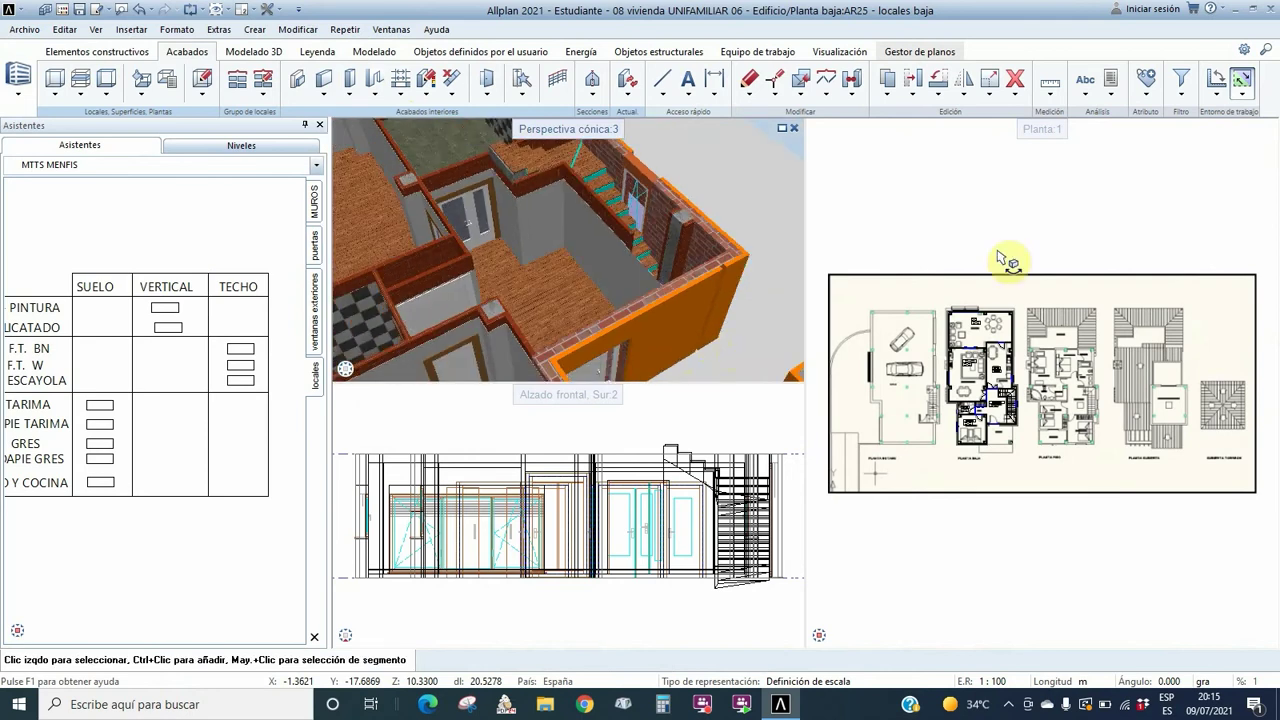
{"action": "double_click", "coordinate": [1042, 130]}
- Start a new room for the stairs and set its function to ESCALERA TRAMO 2
{"action": "scroll", "coordinate": [657, 400], "scroll_direction": "up", "scroll_amount": 6}
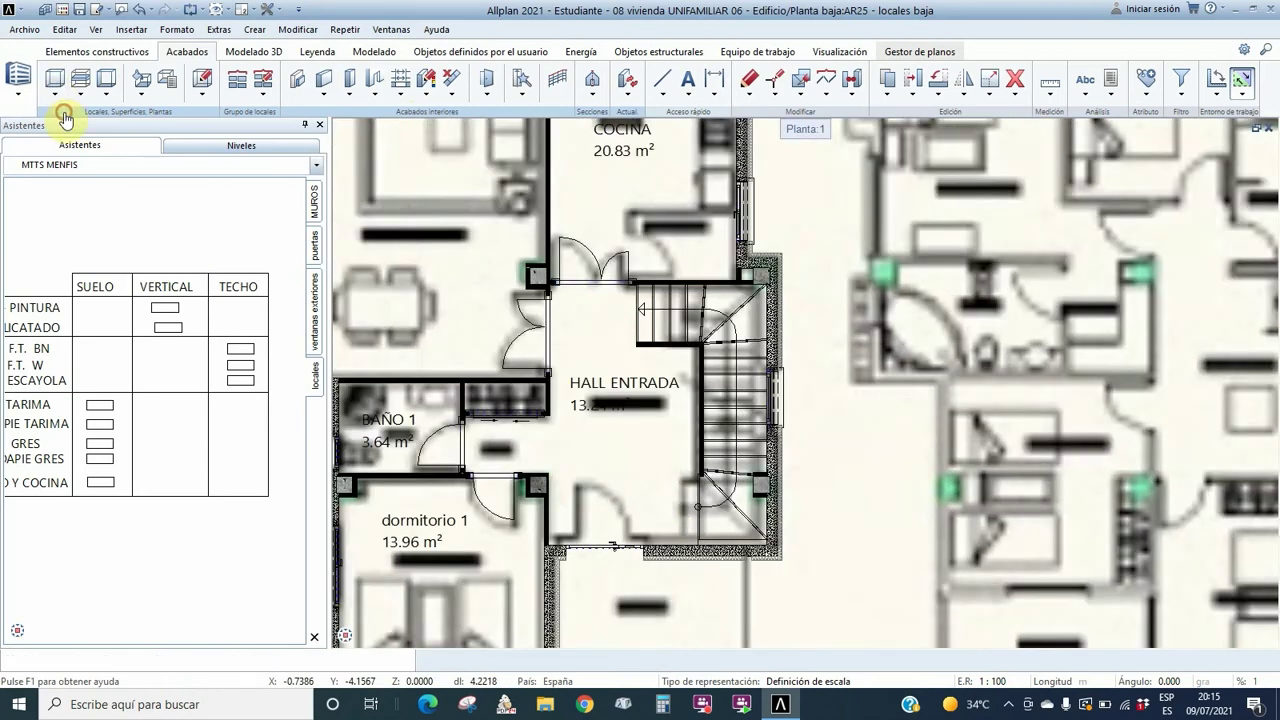
{"action": "left_click", "coordinate": [55, 78]}
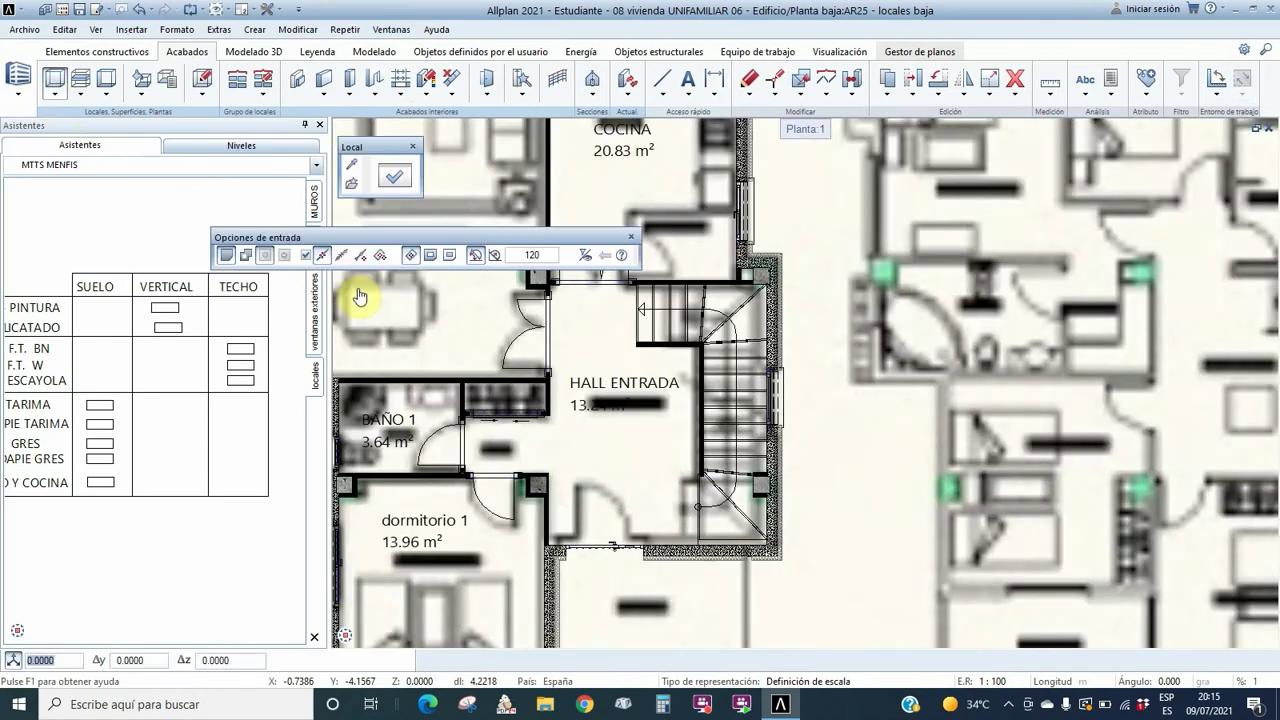
{"action": "left_click", "coordinate": [381, 177]}
{"action": "left_click", "coordinate": [316, 45]}
{"action": "left_click", "coordinate": [655, 136]}
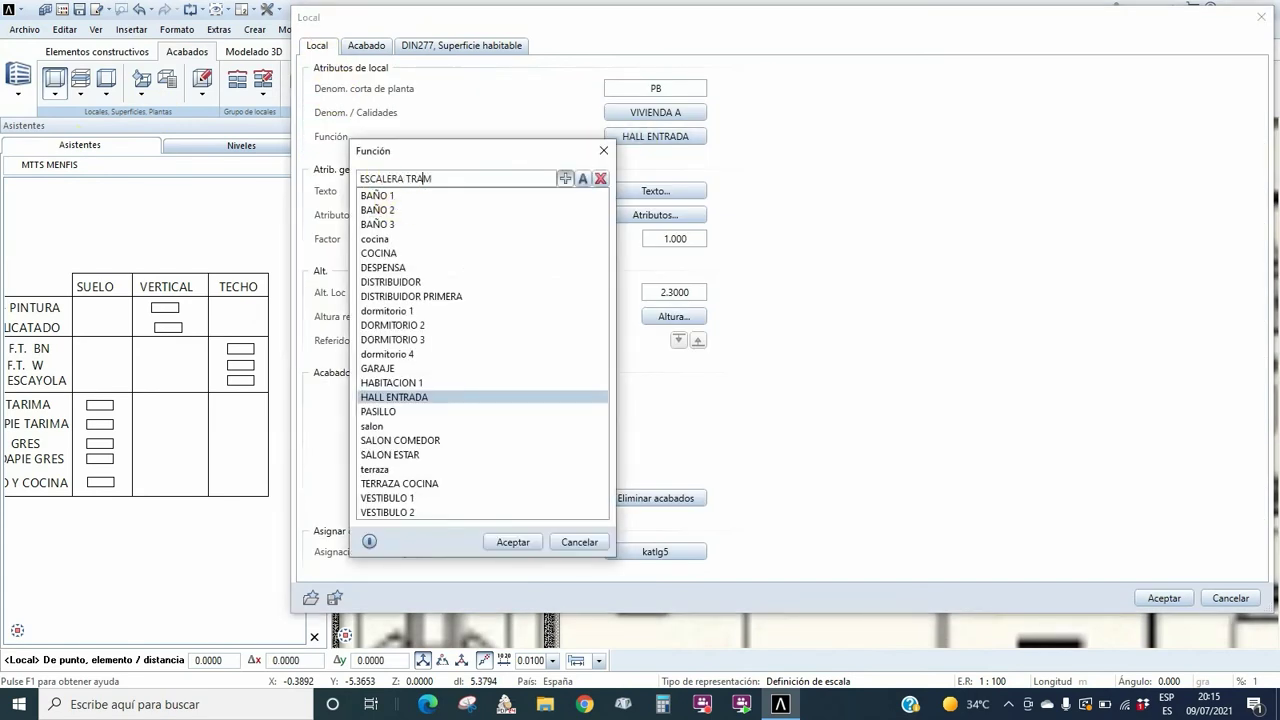
{"action": "left_click", "coordinate": [510, 543]}
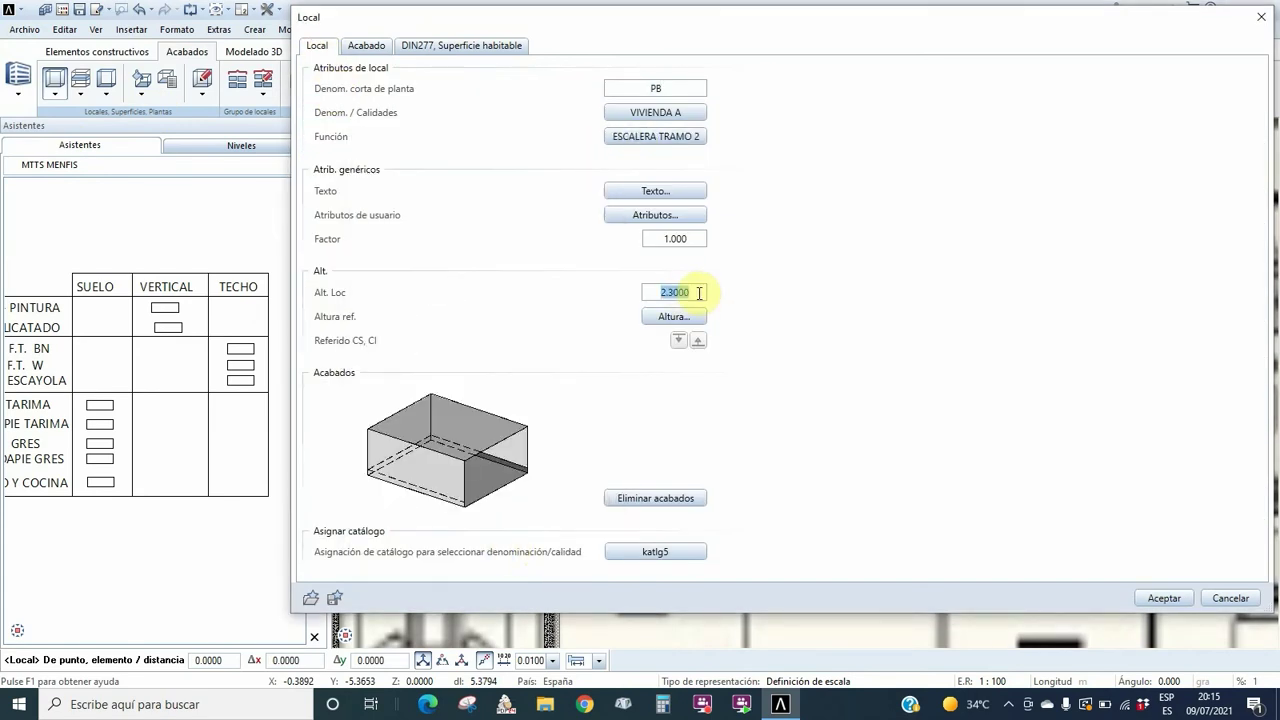
- Delete the stair room's floor finishes and PLADUR BN ceiling layer, and adopt the ceiling finish from the PINTURA sample in the assistant
{"action": "left_click", "coordinate": [368, 45]}
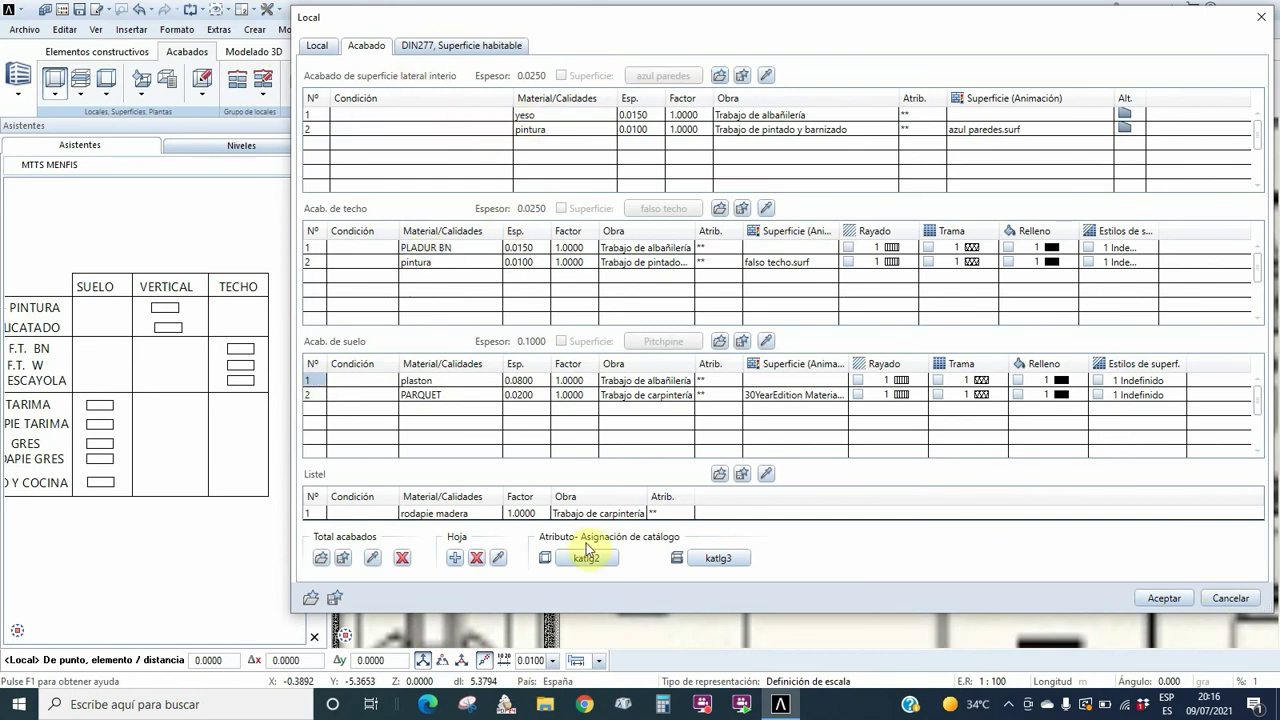
{"action": "left_click", "coordinate": [476, 557]}
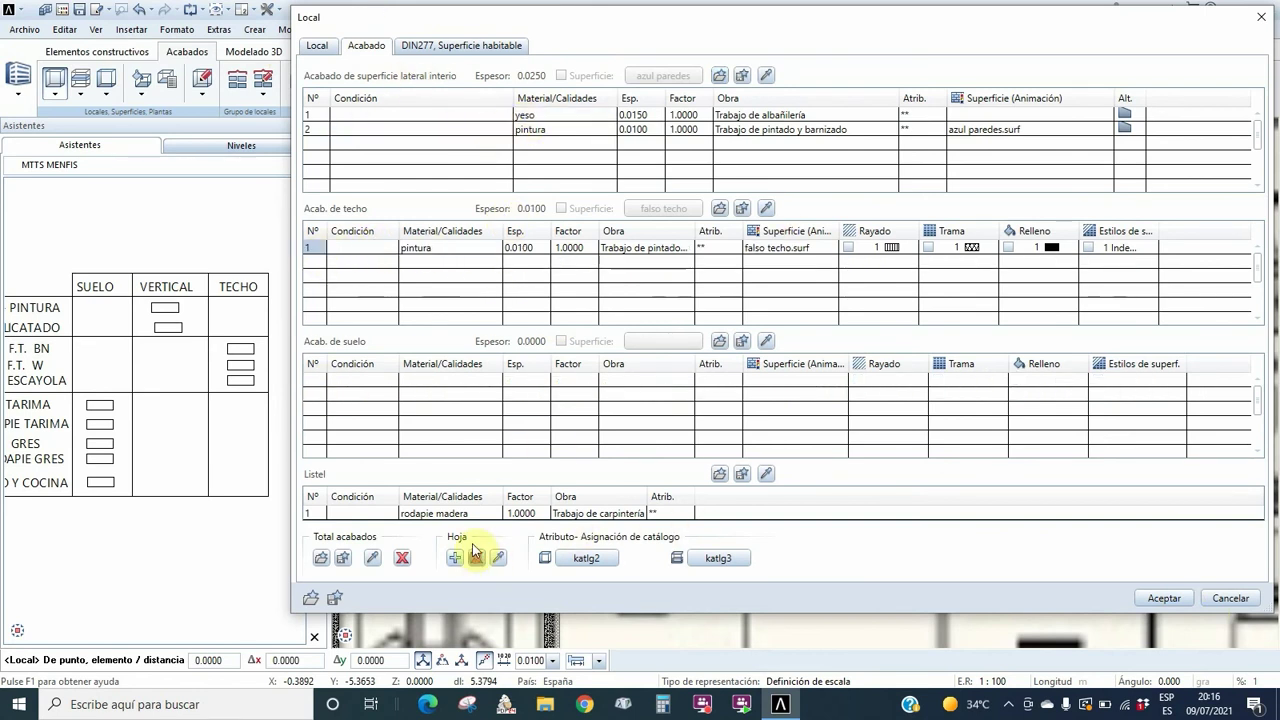
{"action": "left_click", "coordinate": [766, 208]}
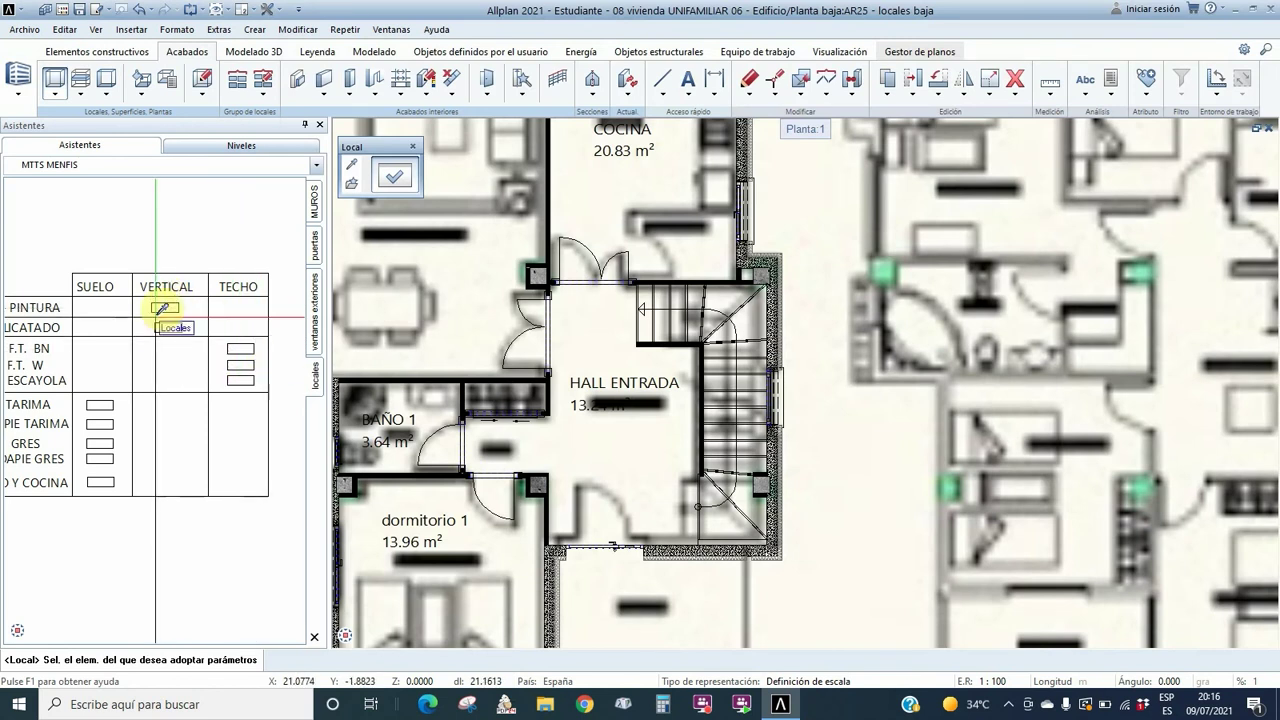
{"action": "left_click", "coordinate": [405, 177]}
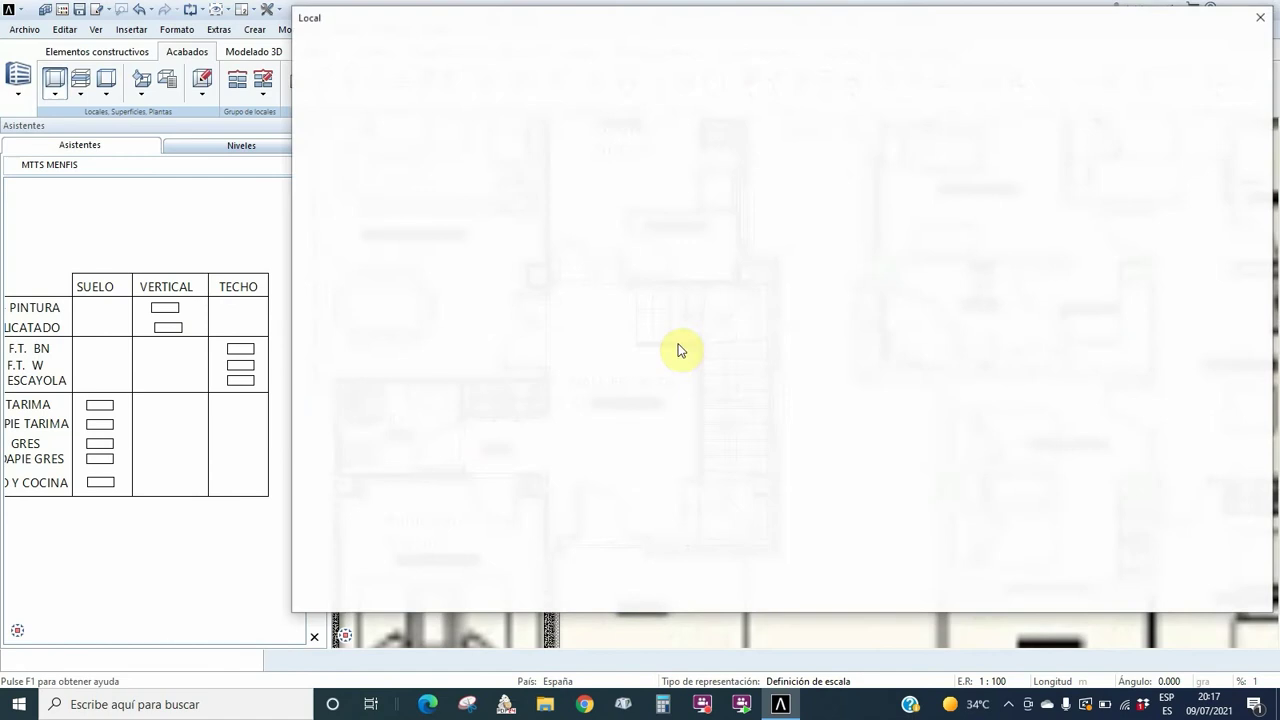
{"action": "left_click", "coordinate": [340, 262]}
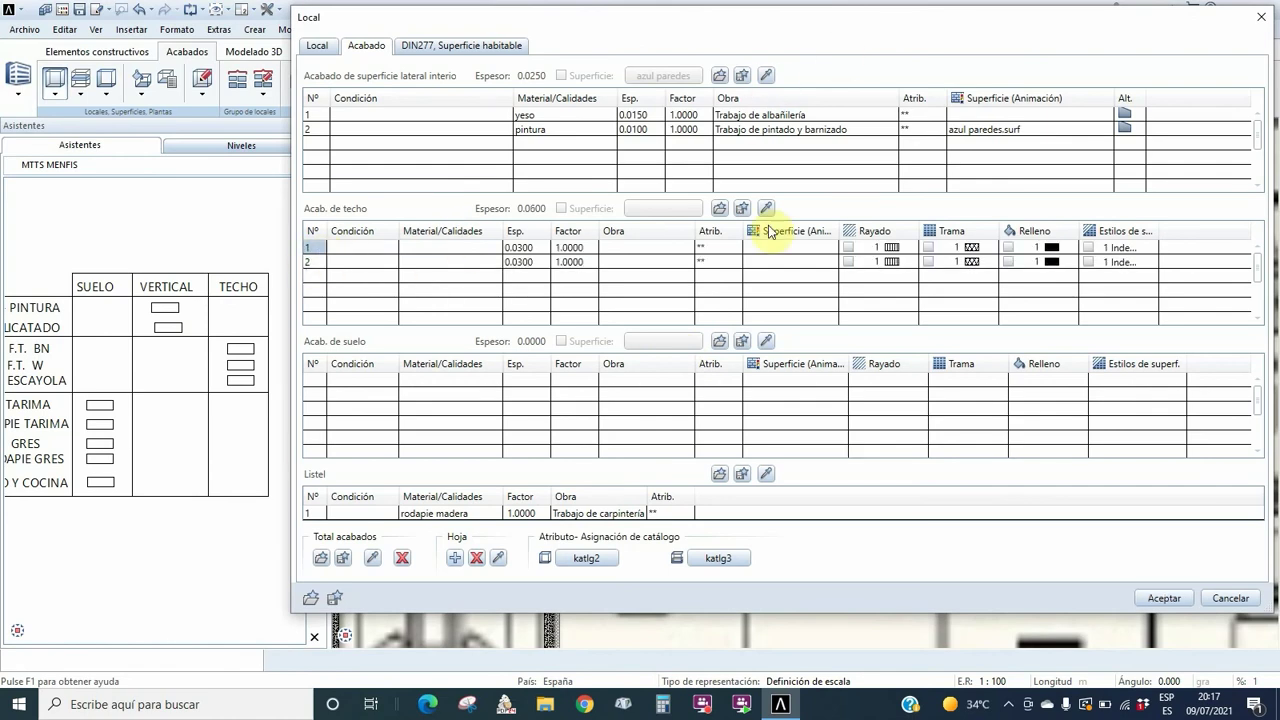
- Try to create the stair room from a pick in the hall beside the first steps, and leave the Local tool
{"action": "key", "text": "Return"}
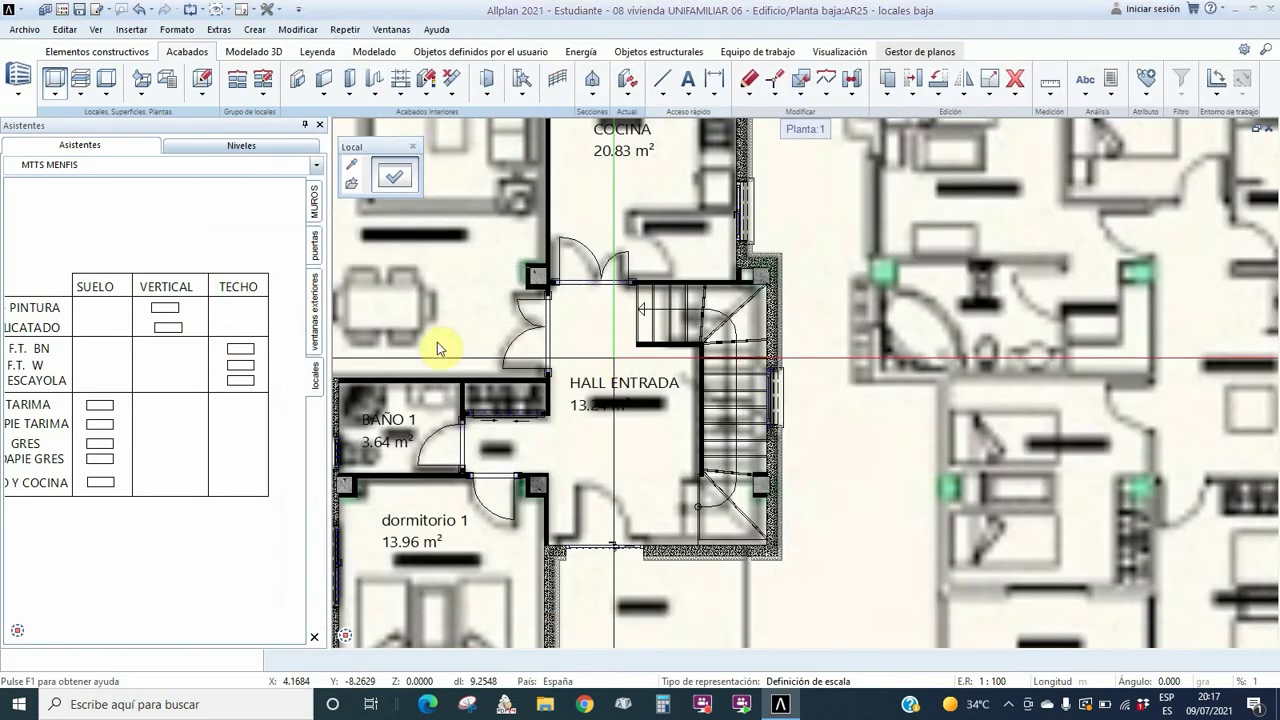
{"action": "left_click", "coordinate": [593, 330]}
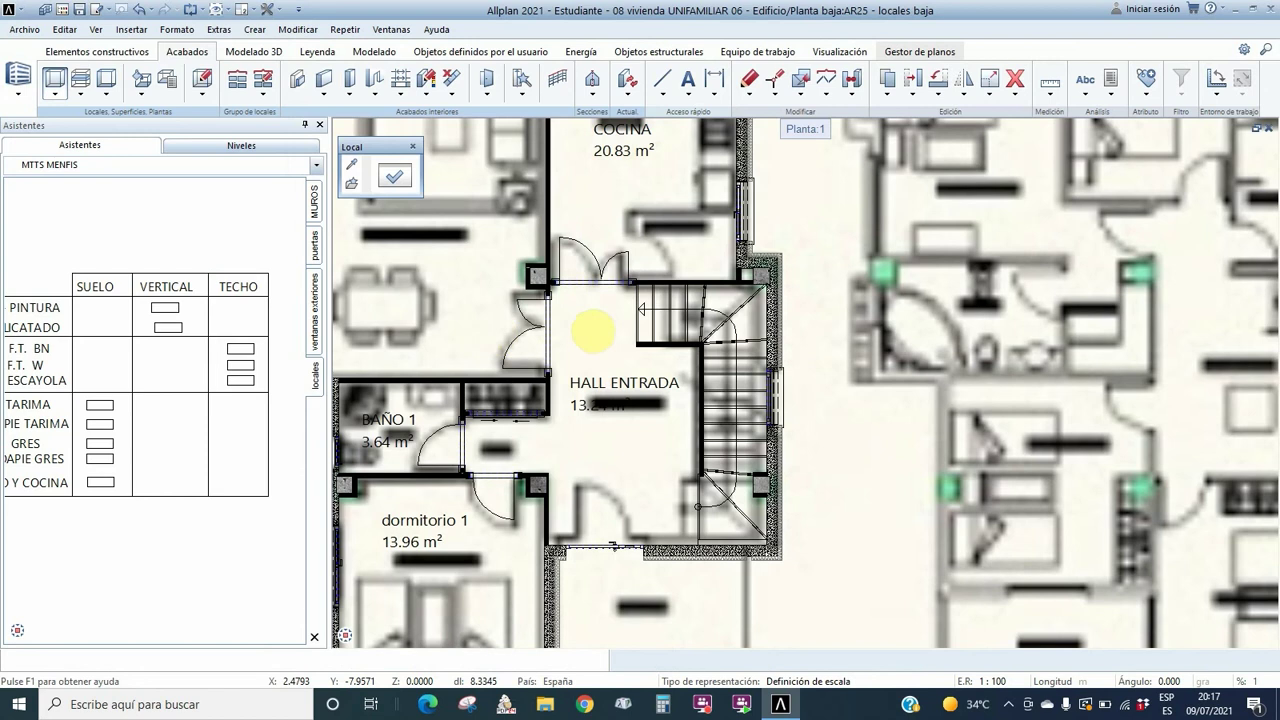
{"action": "key", "text": "Escape"}
{"action": "scroll", "coordinate": [808, 450], "scroll_direction": "down", "scroll_amount": 3}
{"action": "scroll", "coordinate": [663, 397], "scroll_direction": "up", "scroll_amount": 3}
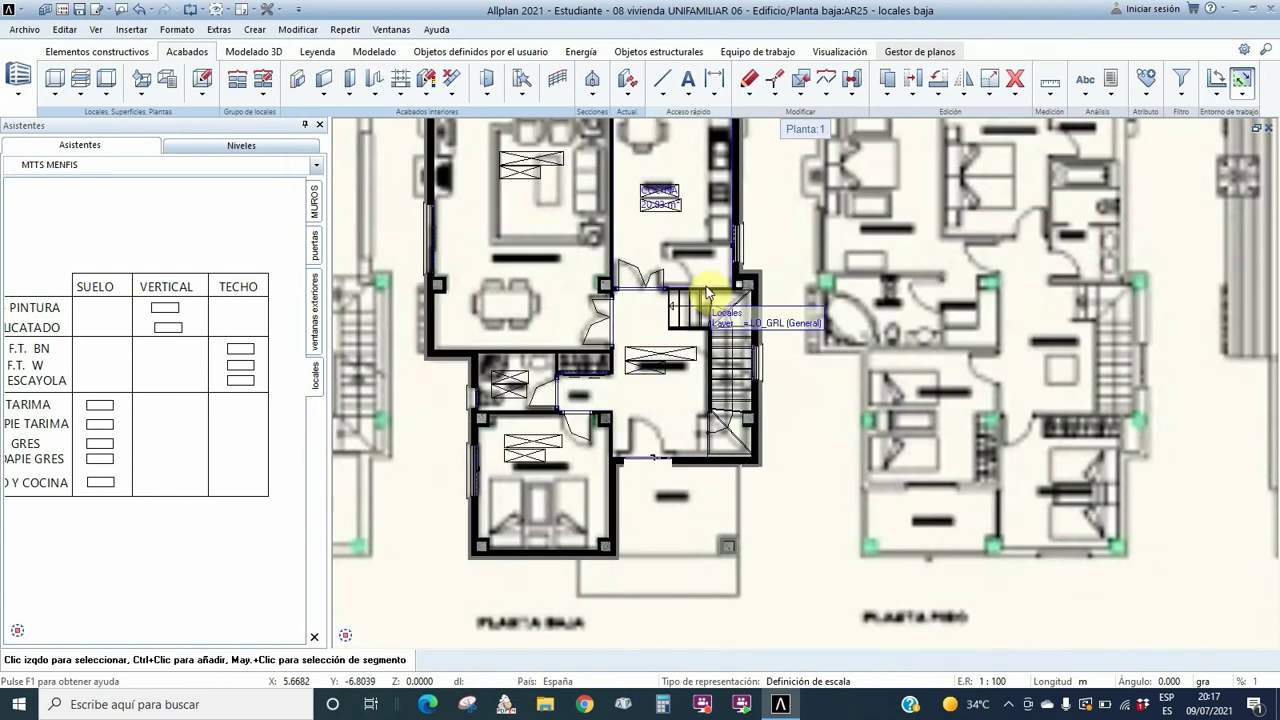
{"action": "scroll", "coordinate": [707, 292], "scroll_direction": "up", "scroll_amount": 2}
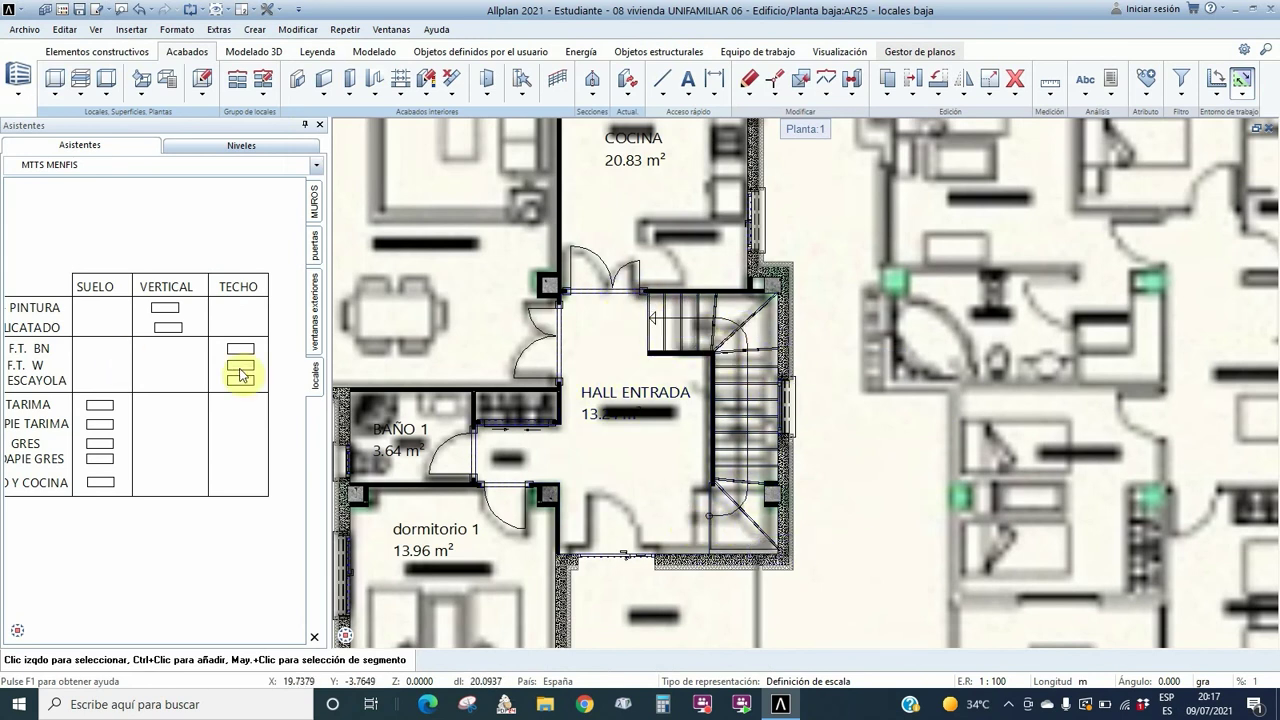
{"action": "scroll", "coordinate": [119, 406], "scroll_direction": "down", "scroll_amount": 2}
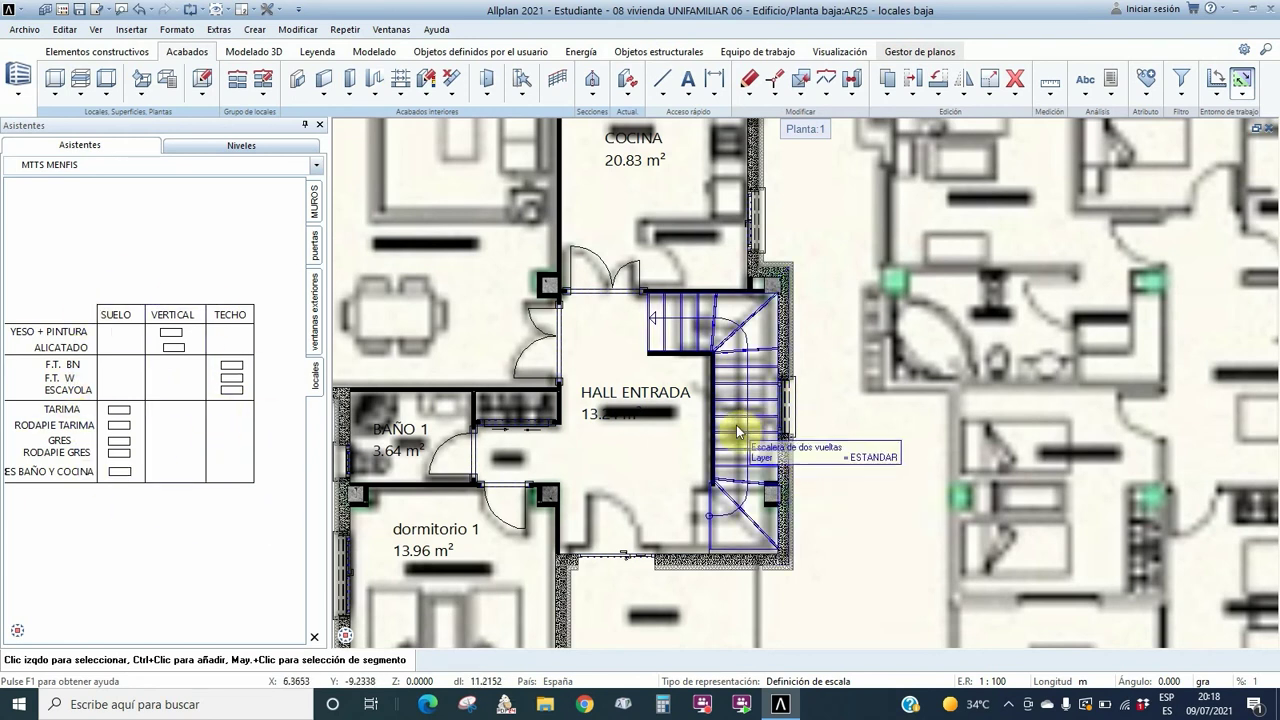
{"action": "scroll", "coordinate": [733, 432], "scroll_direction": "up", "scroll_amount": 2}
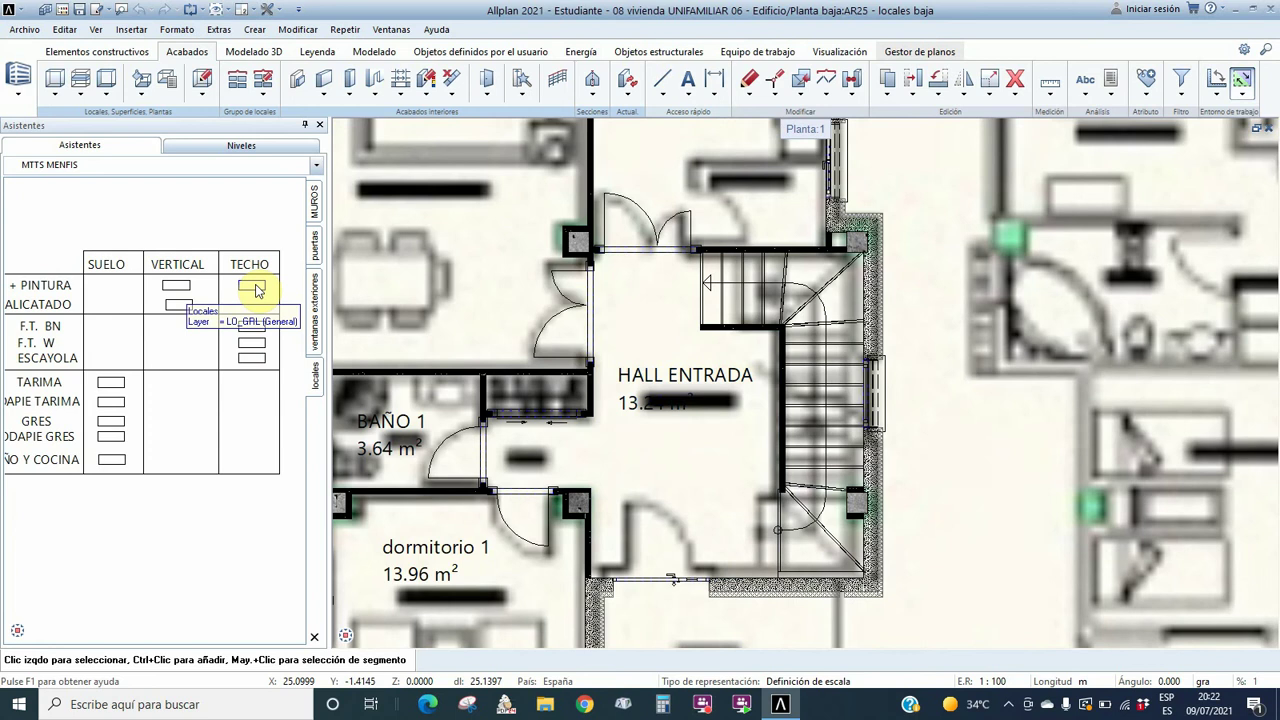
- Start a new ESCALERA TRAMO 2 room and adopt its YESO and pintura ceiling finish from the YESO + PINTURA ceiling sample in the assistant
{"action": "left_click", "coordinate": [52, 95]}
{"action": "left_click", "coordinate": [57, 112]}
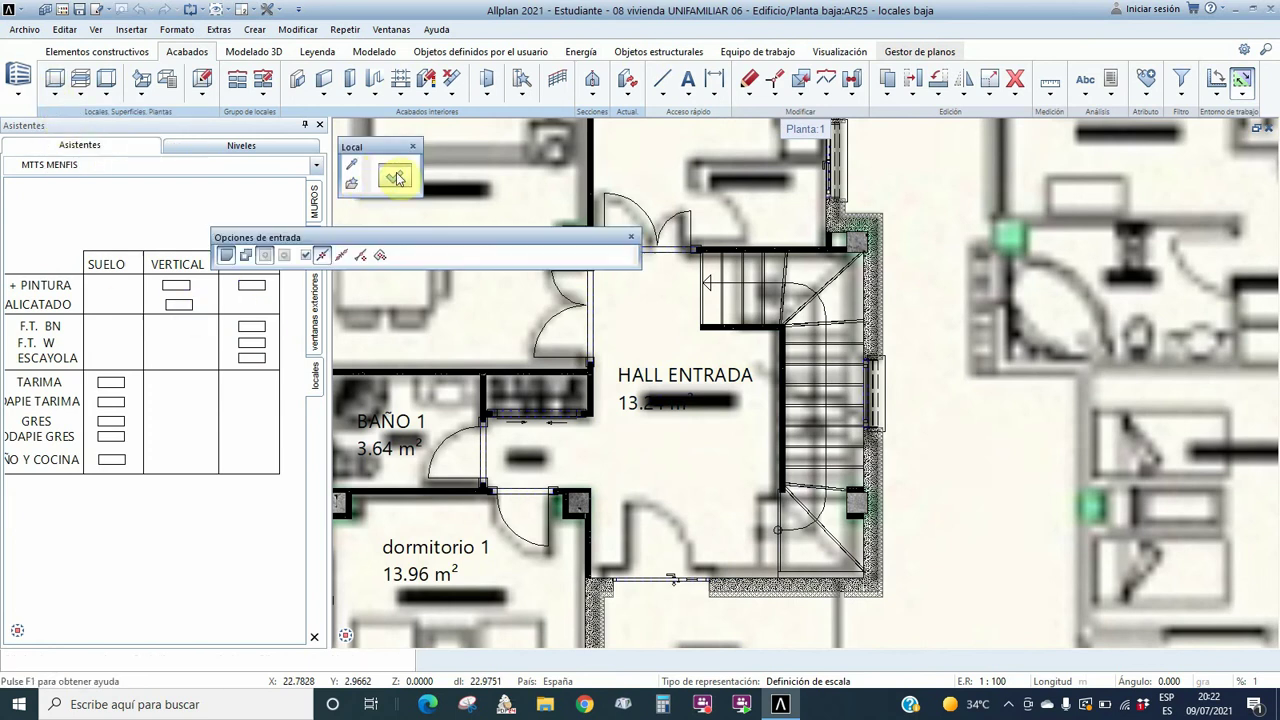
{"action": "left_click", "coordinate": [390, 181]}
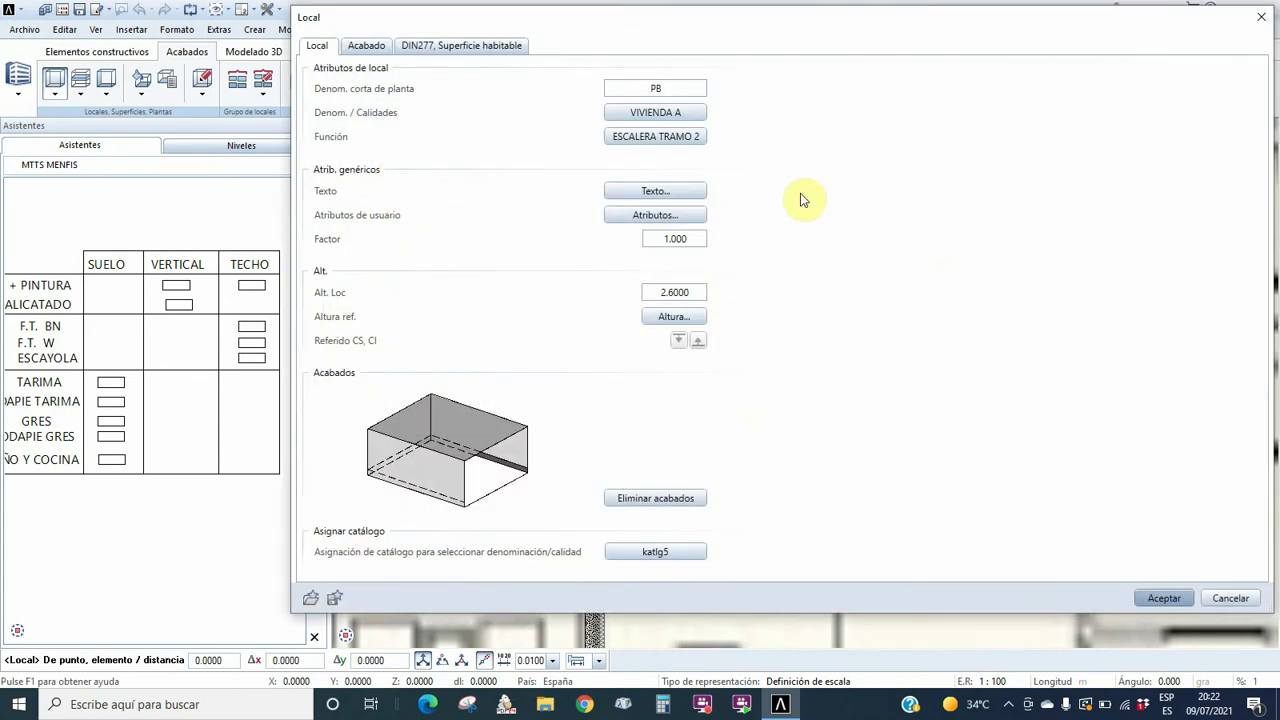
{"action": "left_click", "coordinate": [366, 47]}
{"action": "left_click", "coordinate": [607, 277]}
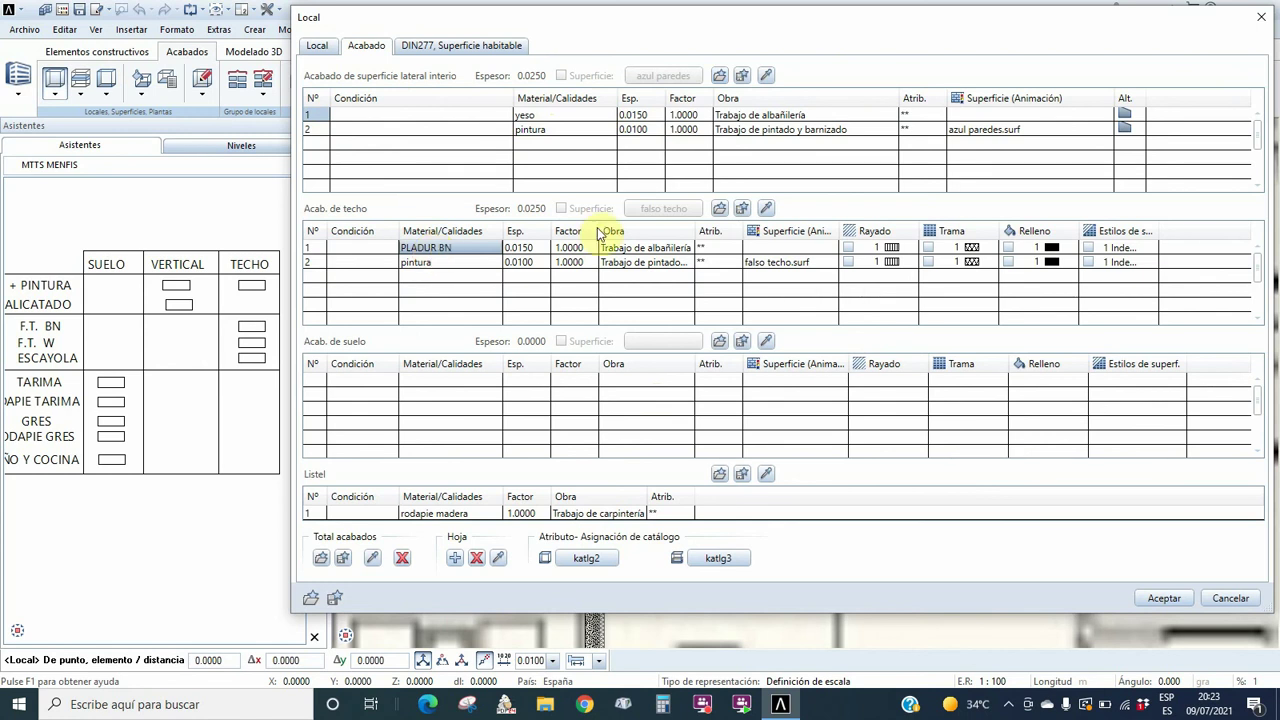
{"action": "left_click", "coordinate": [767, 208]}
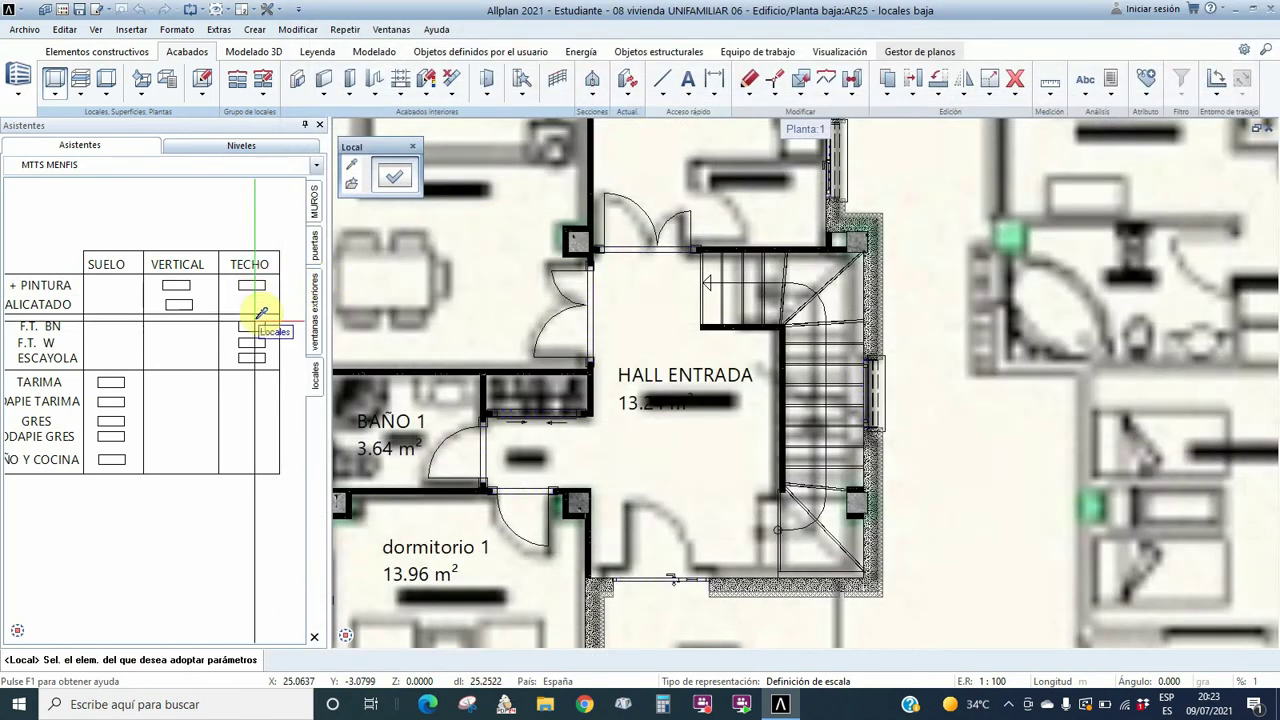
{"action": "left_click", "coordinate": [186, 283]}
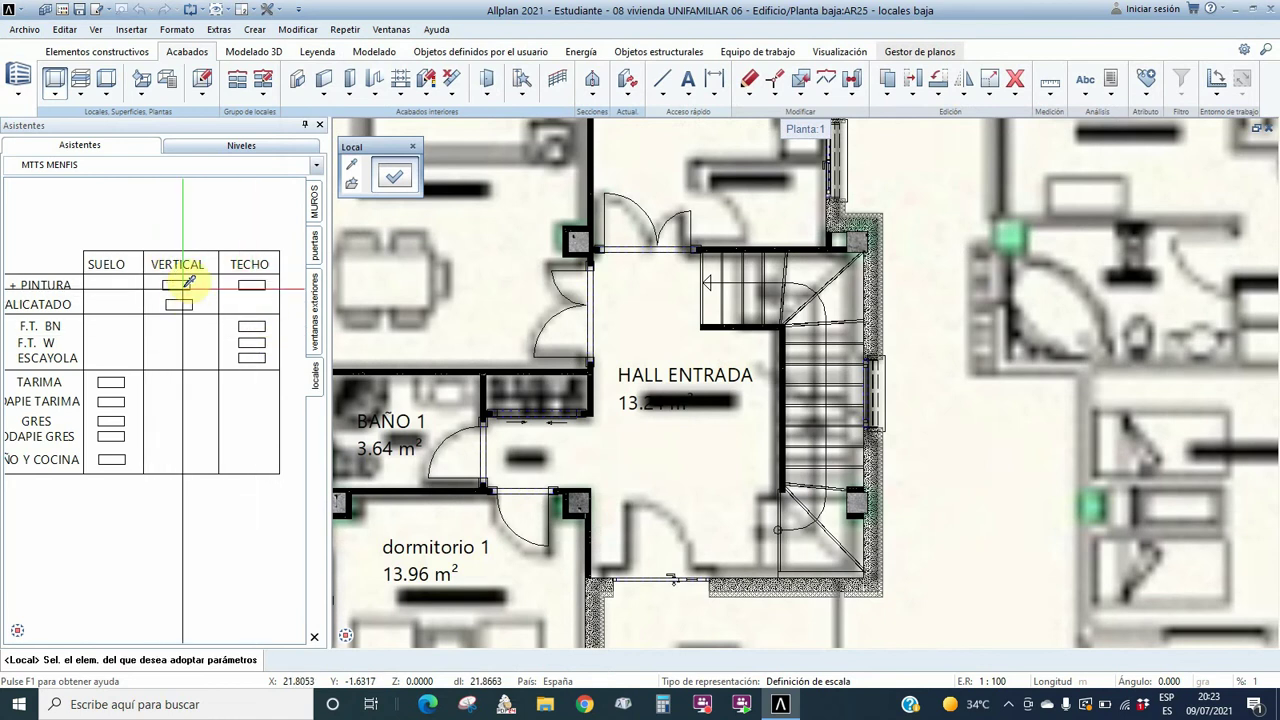
{"action": "left_click", "coordinate": [259, 287]}
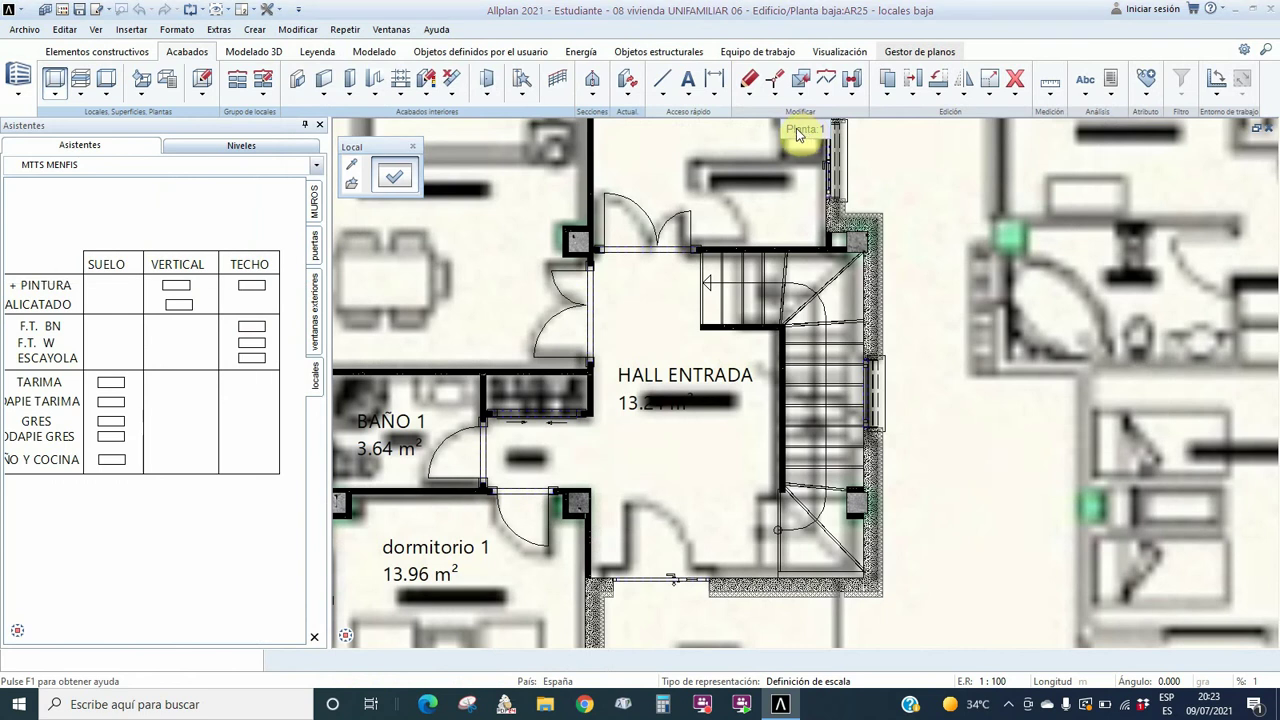
{"action": "left_click", "coordinate": [272, 295]}
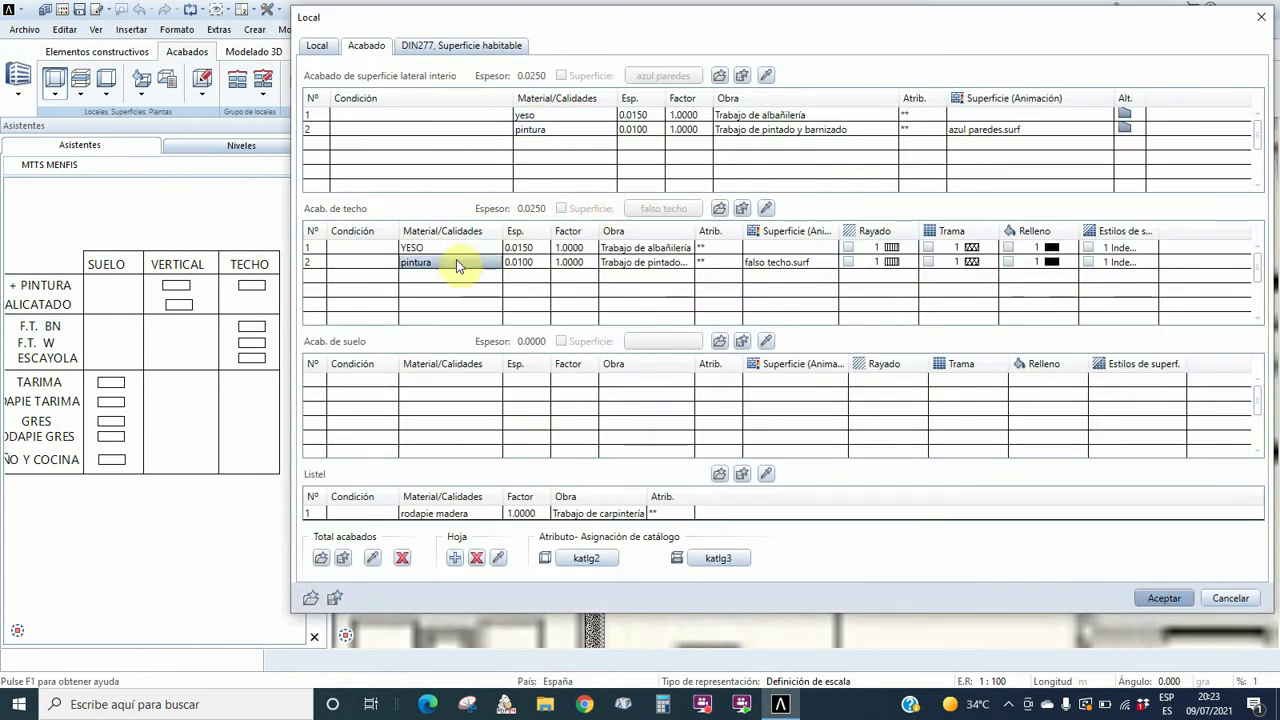
{"action": "left_click_drag", "start_coordinate": [606, 22], "coordinate": [654, 24]}
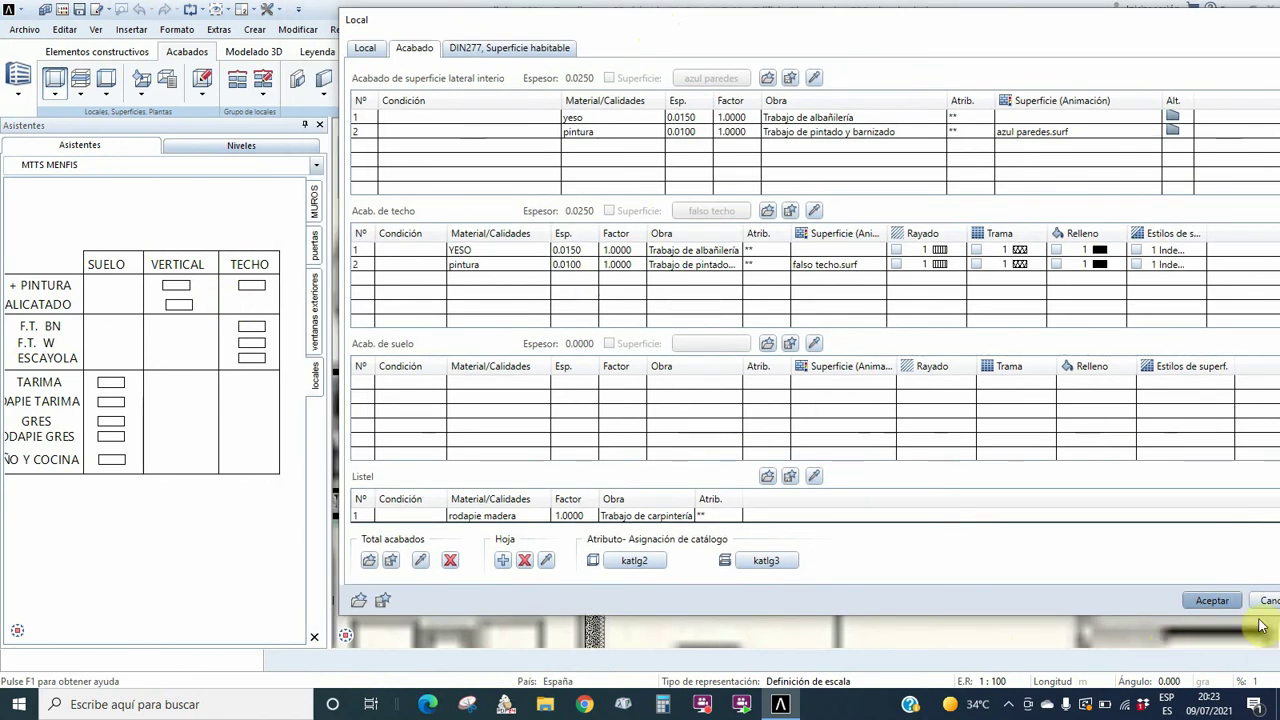
{"action": "left_click", "coordinate": [1209, 600]}
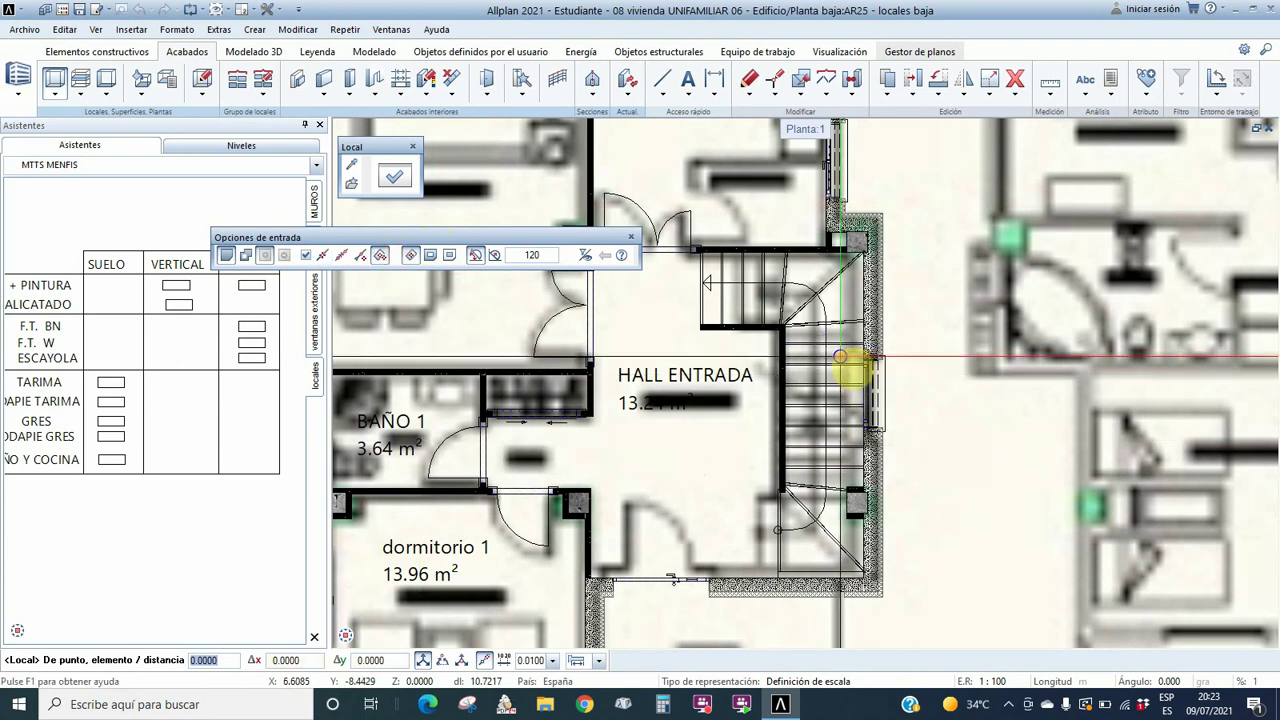
- Try to create the stair room automatically from a pick inside the flight beside the stair window
{"action": "left_click", "coordinate": [840, 357]}
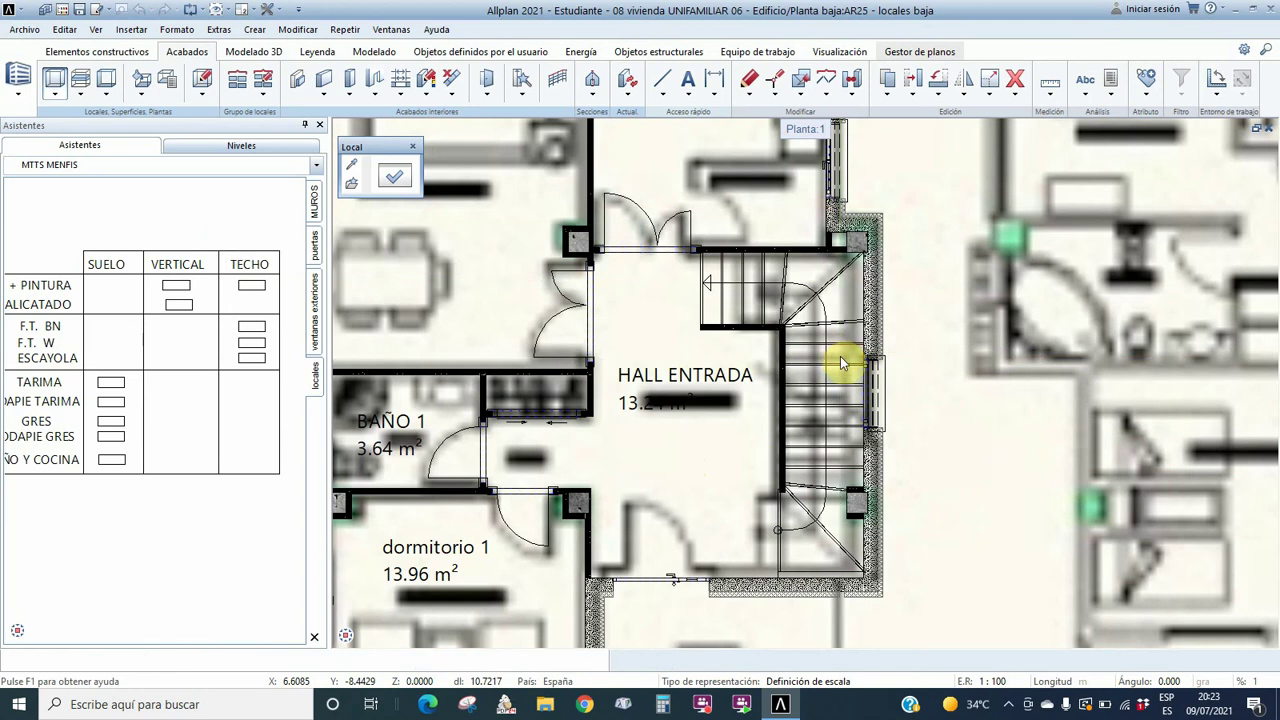
{"action": "left_click", "coordinate": [840, 362]}
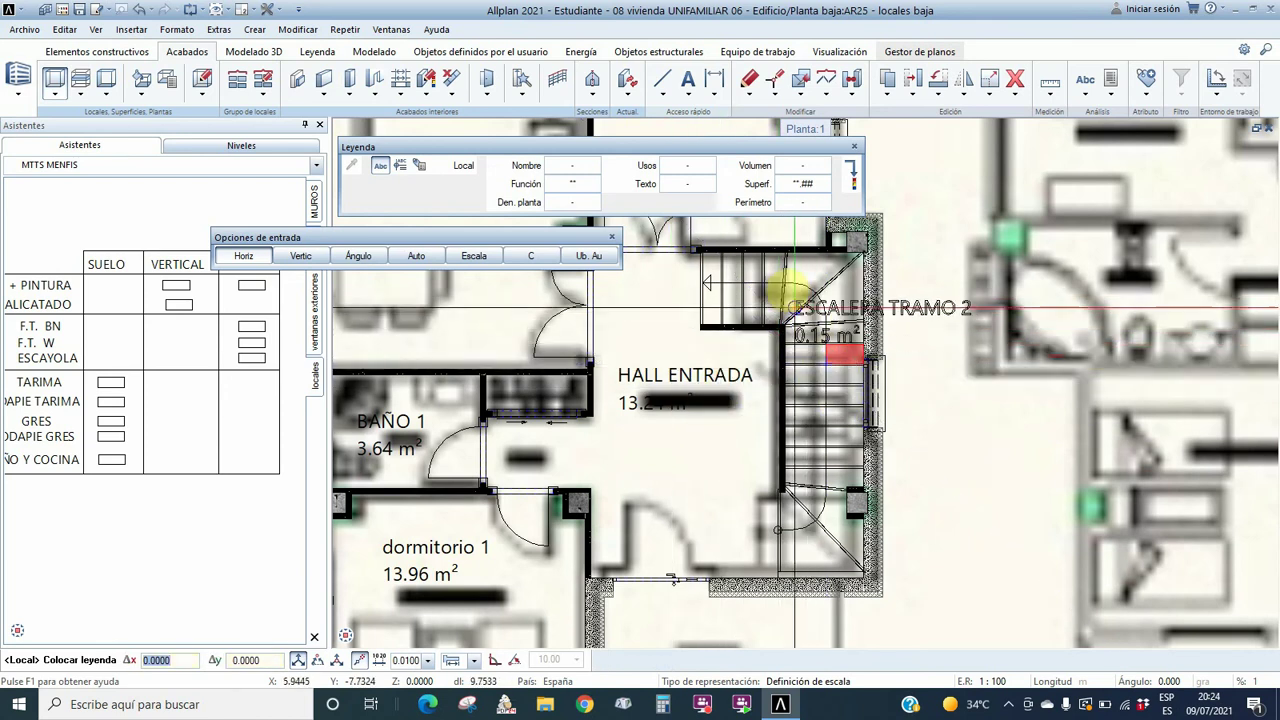
{"action": "key", "text": "Escape"}
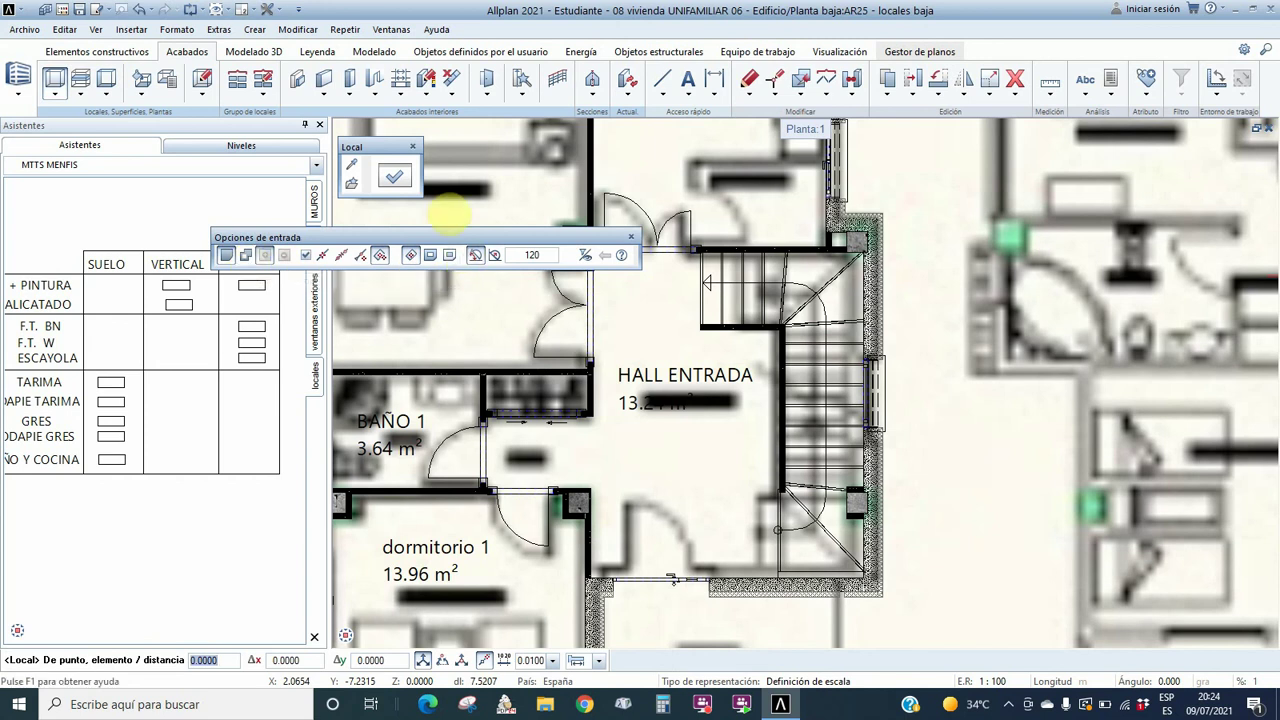
- Outline the stair room point by point from the entrance wall along the inner partition and around the first steps to the kitchen wall
{"action": "left_click", "coordinate": [322, 256]}
{"action": "scroll", "coordinate": [812, 578], "scroll_direction": "up", "scroll_amount": 3}
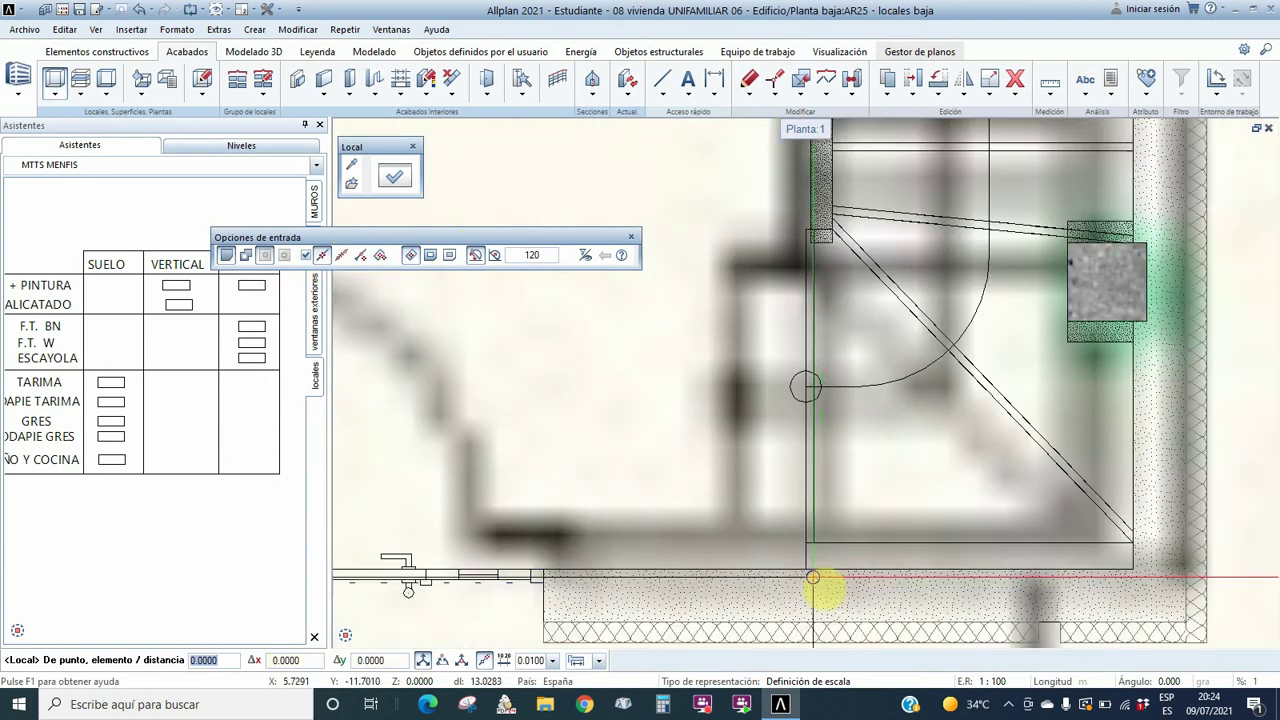
{"action": "left_click", "coordinate": [812, 578]}
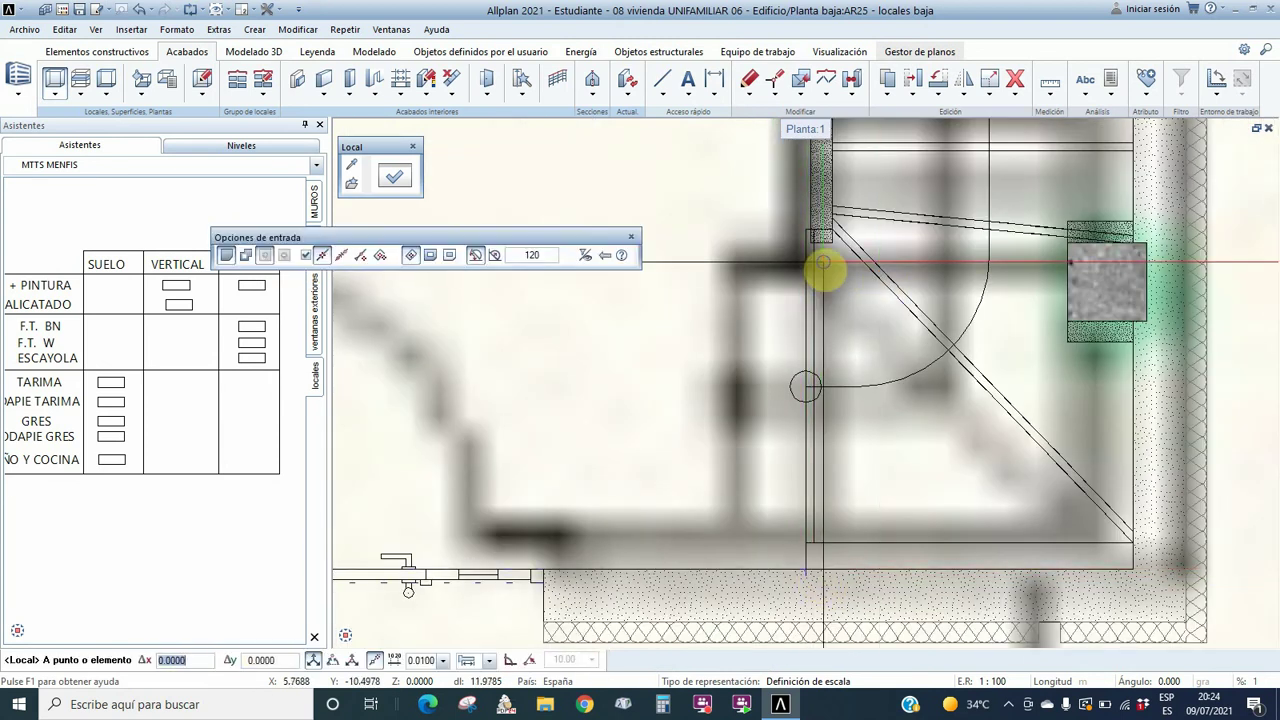
{"action": "left_click", "coordinate": [828, 242]}
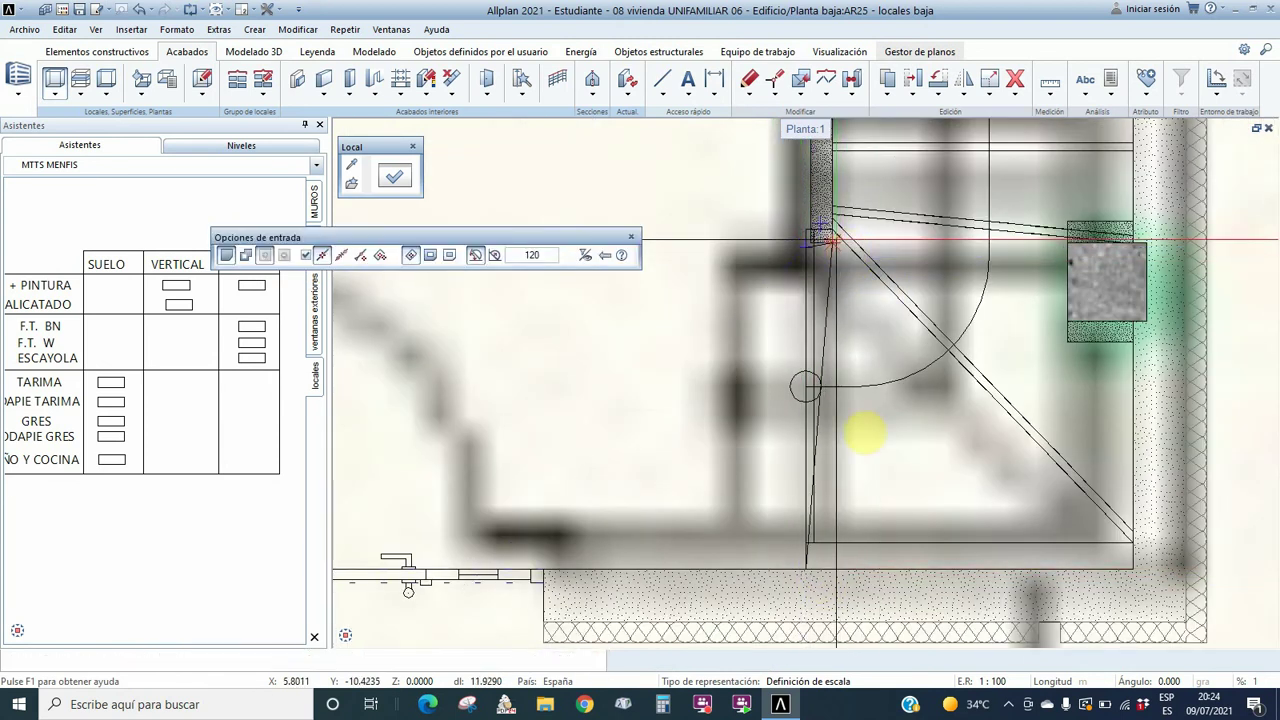
{"action": "scroll", "coordinate": [864, 450], "scroll_direction": "down", "scroll_amount": 3}
{"action": "scroll", "coordinate": [857, 300], "scroll_direction": "up", "scroll_amount": 6}
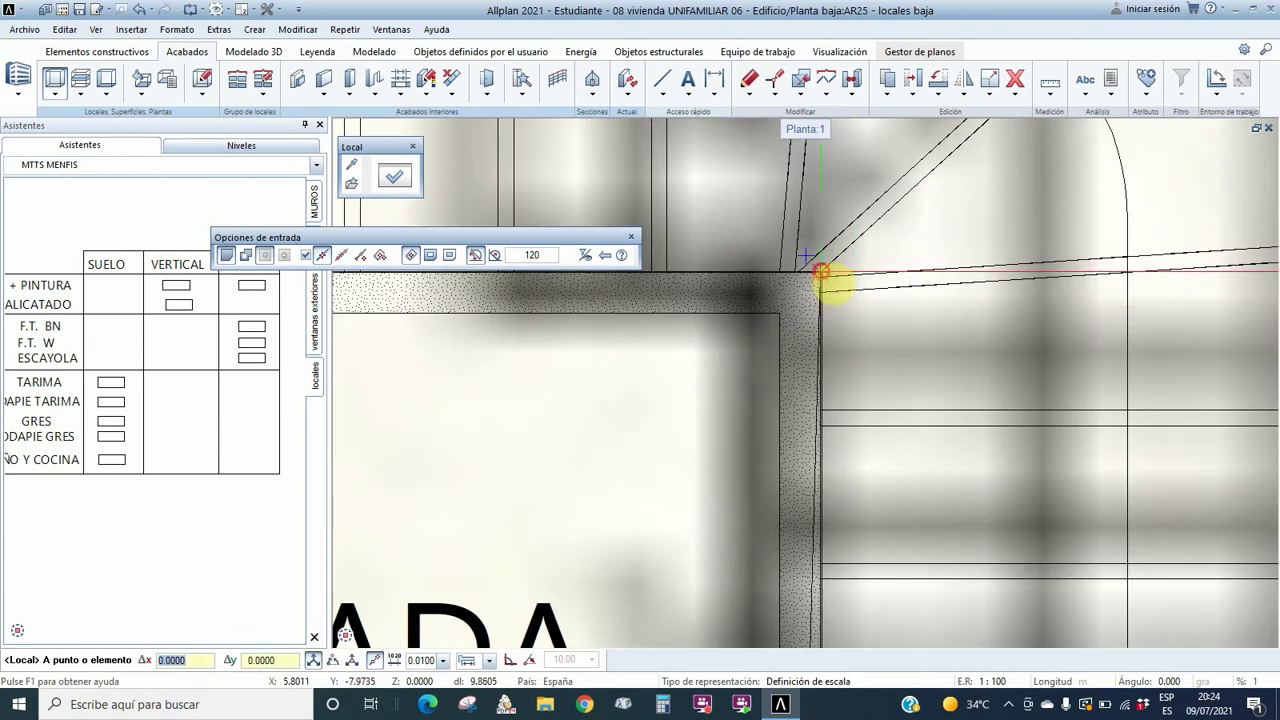
{"action": "scroll", "coordinate": [820, 272], "scroll_direction": "down", "scroll_amount": 3}
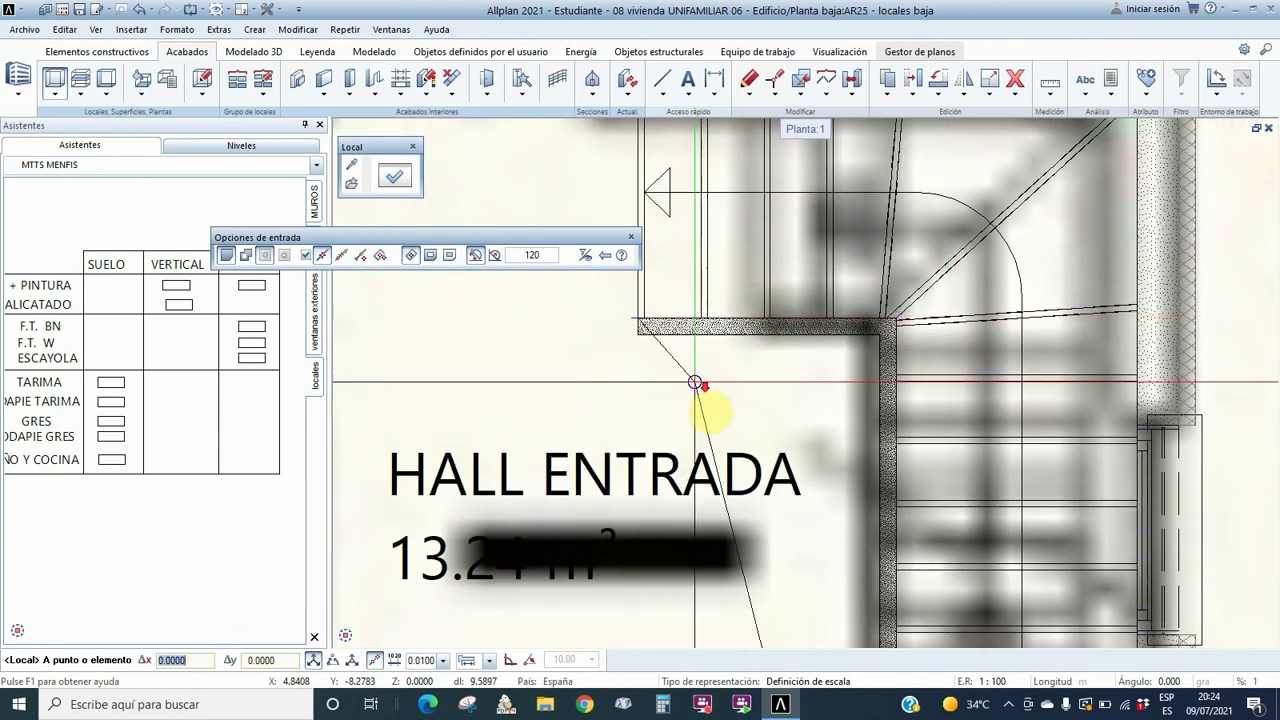
{"action": "scroll", "coordinate": [694, 300], "scroll_direction": "down", "scroll_amount": 2}
{"action": "scroll", "coordinate": [700, 320], "scroll_direction": "up", "scroll_amount": 5}
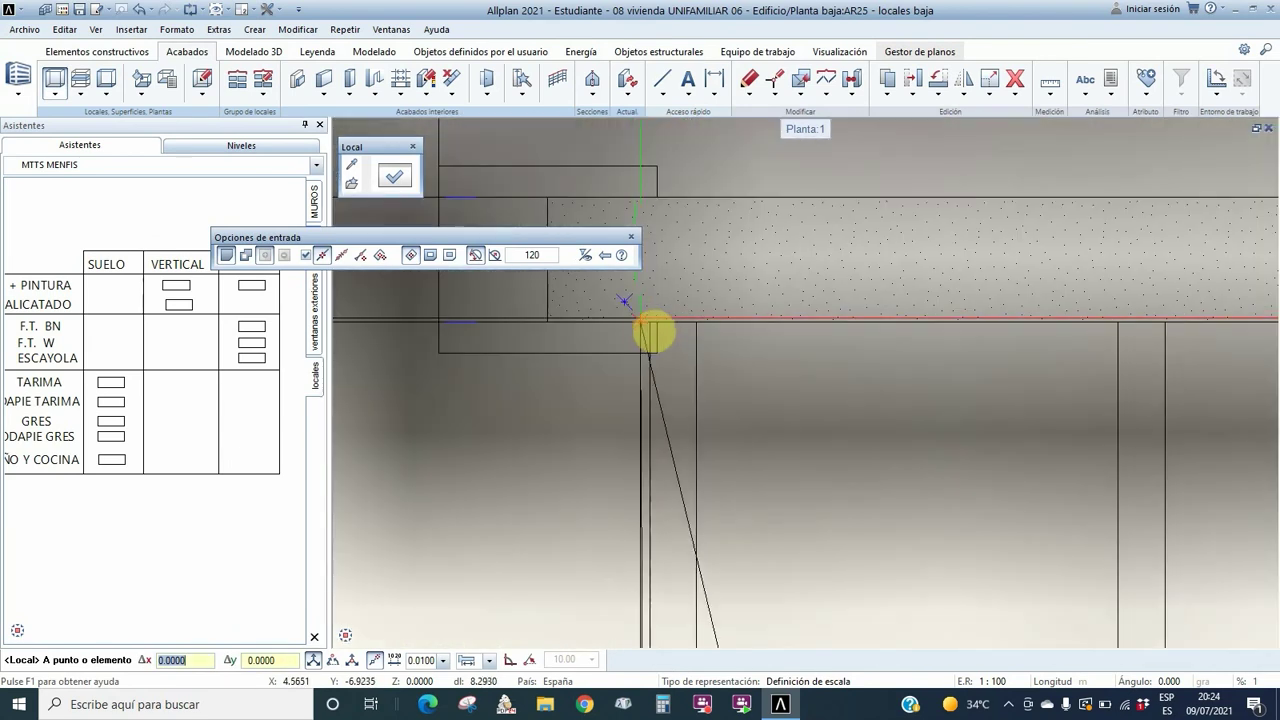
- Continue the stair room outline along the kitchen wall and down the exterior wall, and close it at the starting point
{"action": "scroll", "coordinate": [645, 340], "scroll_direction": "down", "scroll_amount": 2}
{"action": "scroll", "coordinate": [1050, 350], "scroll_direction": "up", "scroll_amount": 2}
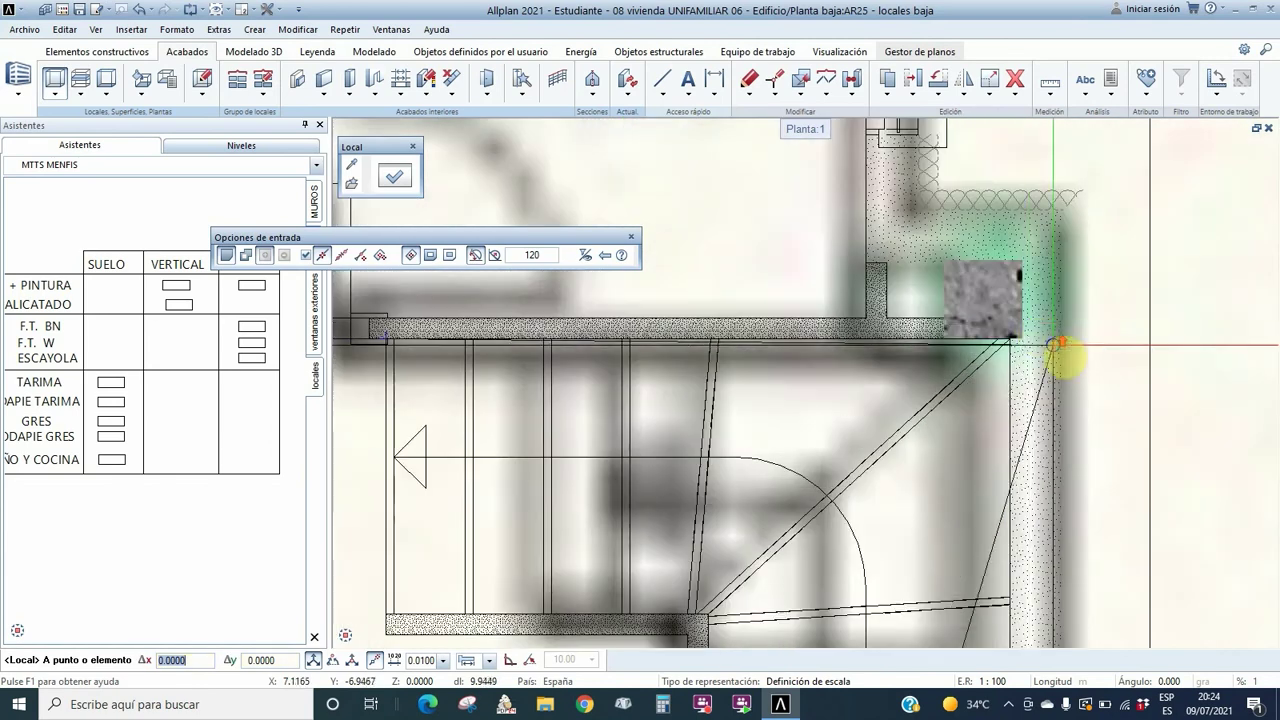
{"action": "scroll", "coordinate": [1062, 360], "scroll_direction": "up", "scroll_amount": 3}
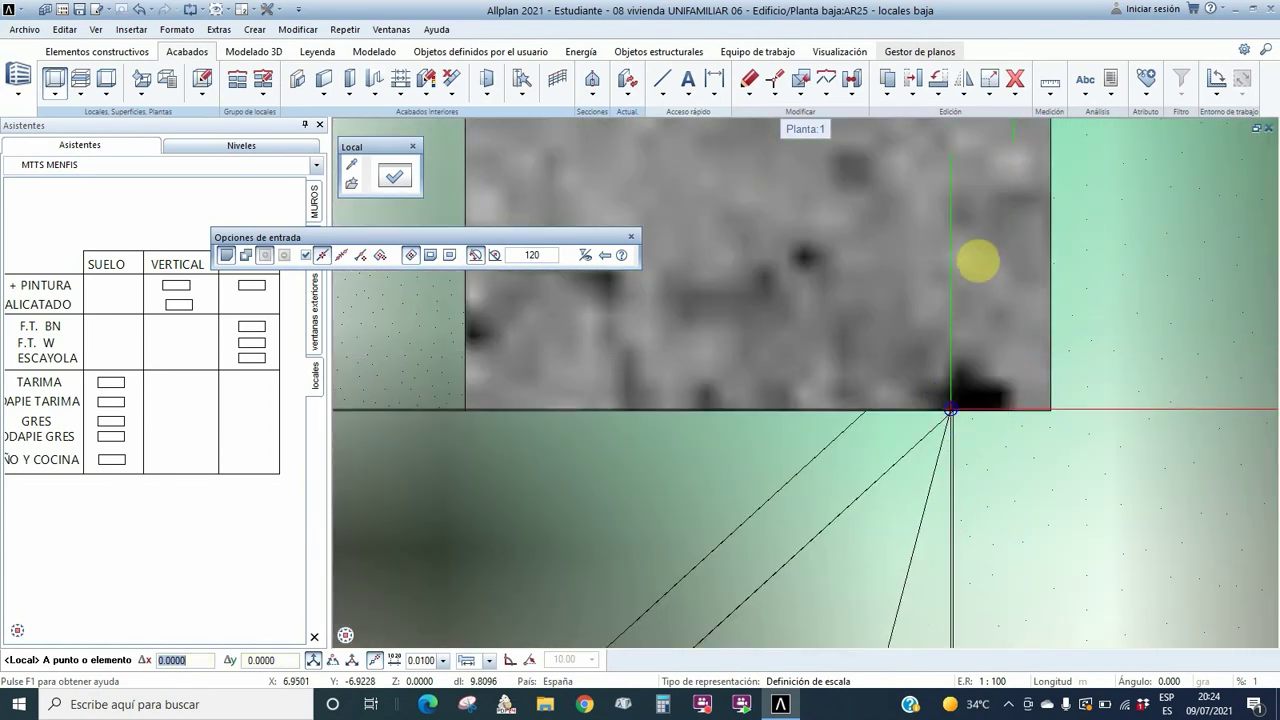
{"action": "scroll", "coordinate": [977, 262], "scroll_direction": "down", "scroll_amount": 3}
{"action": "scroll", "coordinate": [980, 470], "scroll_direction": "up", "scroll_amount": 4}
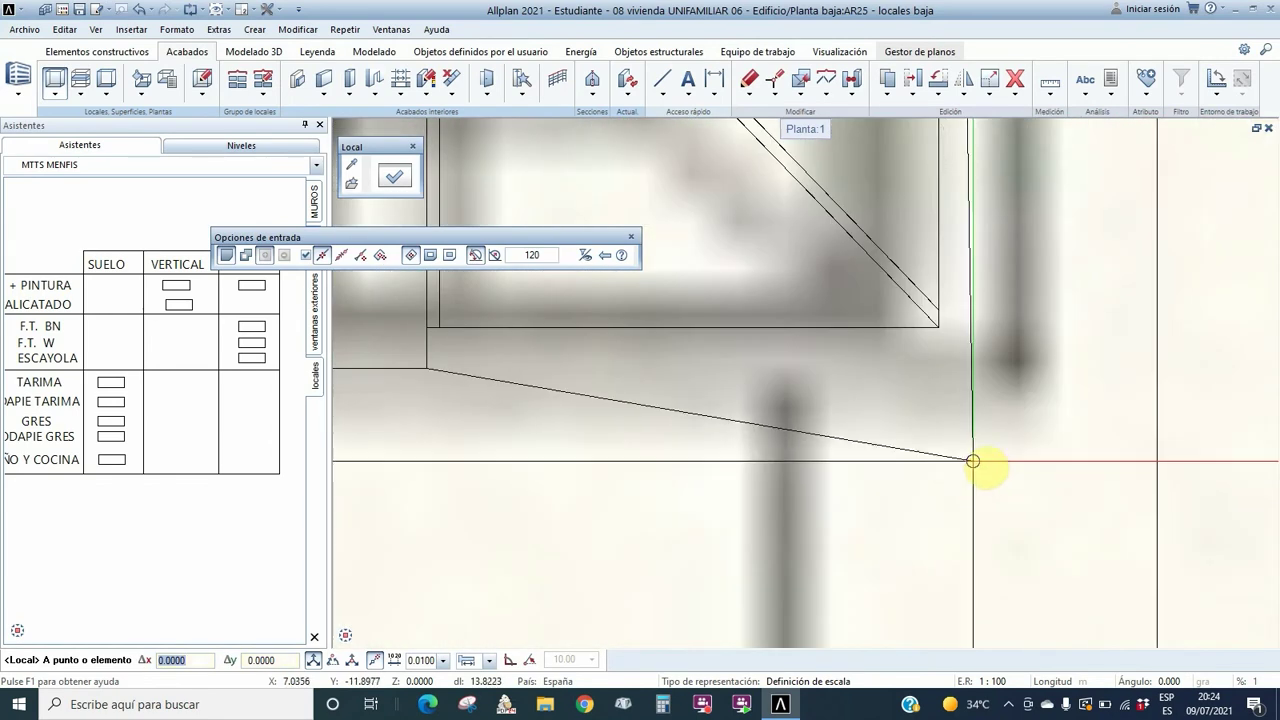
{"action": "scroll", "coordinate": [960, 345], "scroll_direction": "down", "scroll_amount": 2}
{"action": "scroll", "coordinate": [923, 357], "scroll_direction": "up", "scroll_amount": 3}
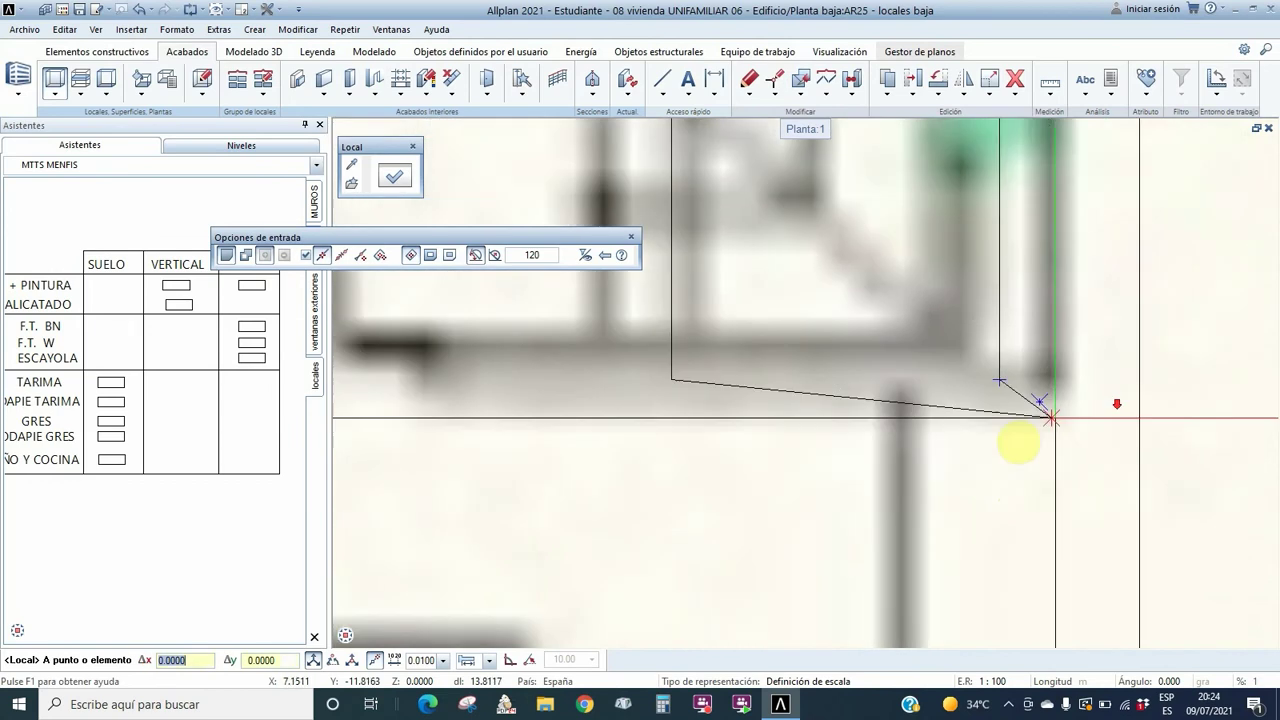
{"action": "left_click", "coordinate": [680, 384]}
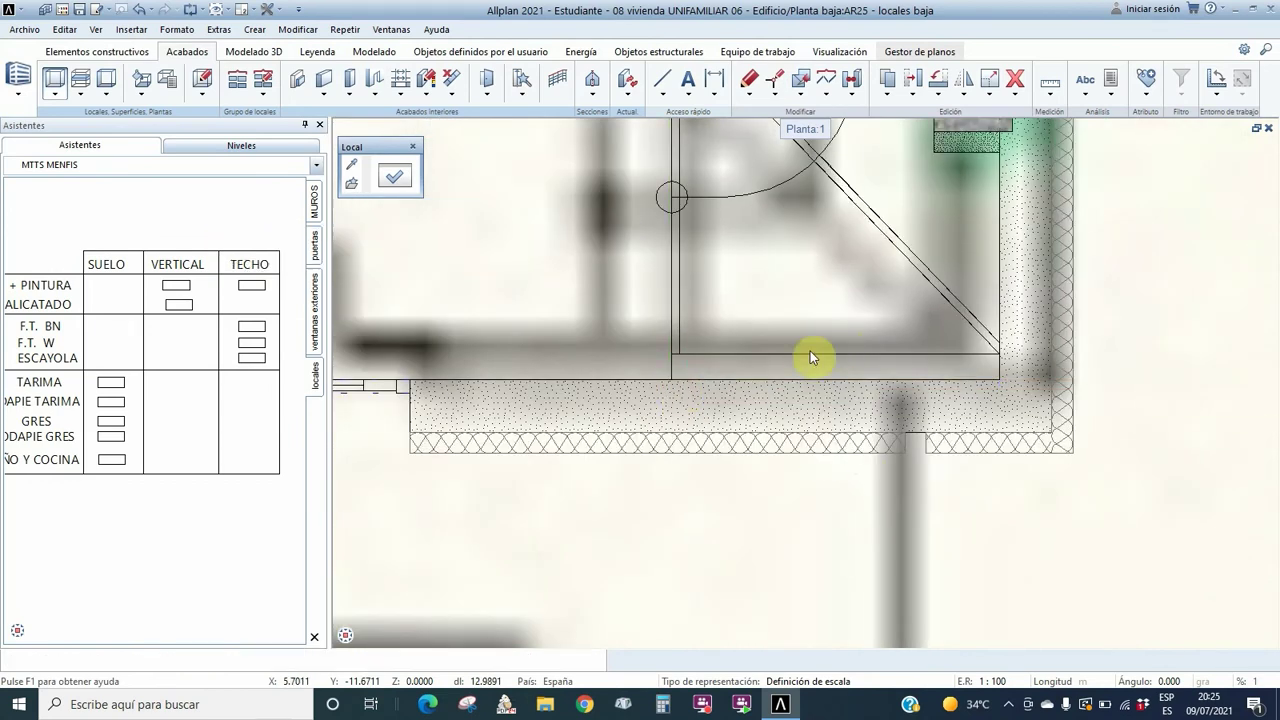
- Place the stair room's function and area legend vertically along the stair flight, and finish the legend command
{"action": "scroll", "coordinate": [826, 480], "scroll_direction": "down", "scroll_amount": 3}
{"action": "scroll", "coordinate": [812, 340], "scroll_direction": "up", "scroll_amount": 2}
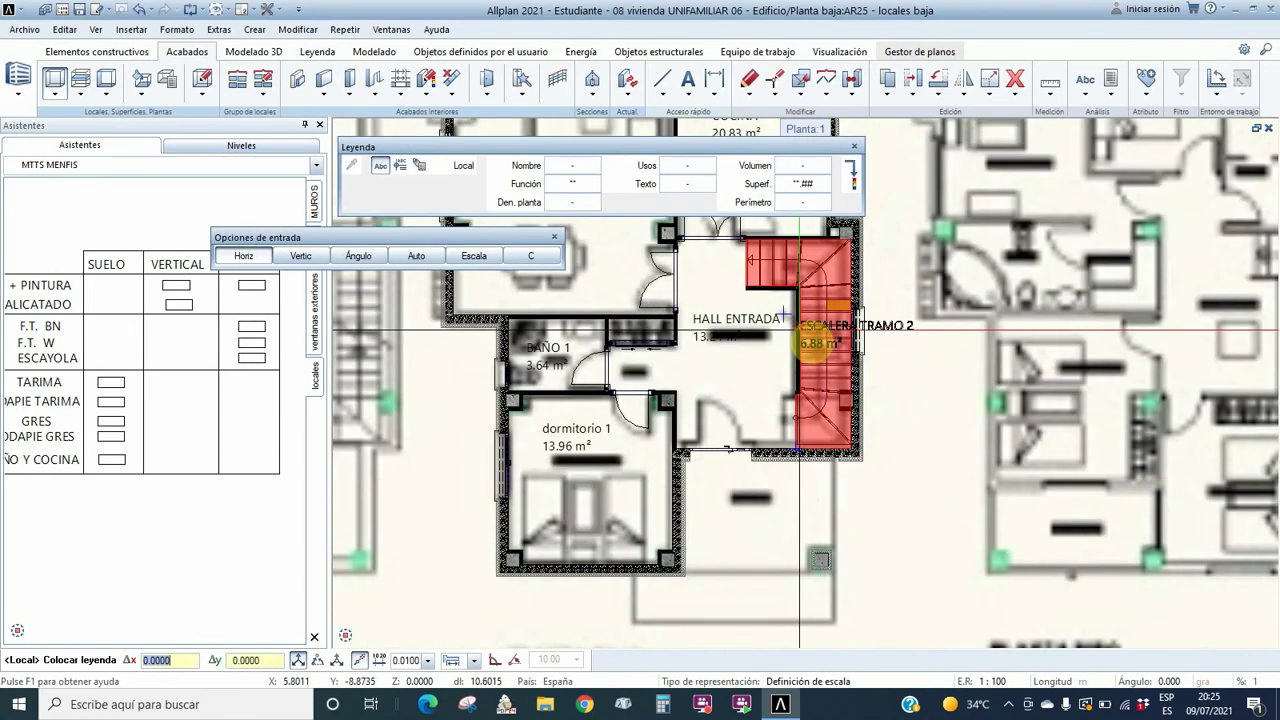
{"action": "scroll", "coordinate": [820, 345], "scroll_direction": "up", "scroll_amount": 2}
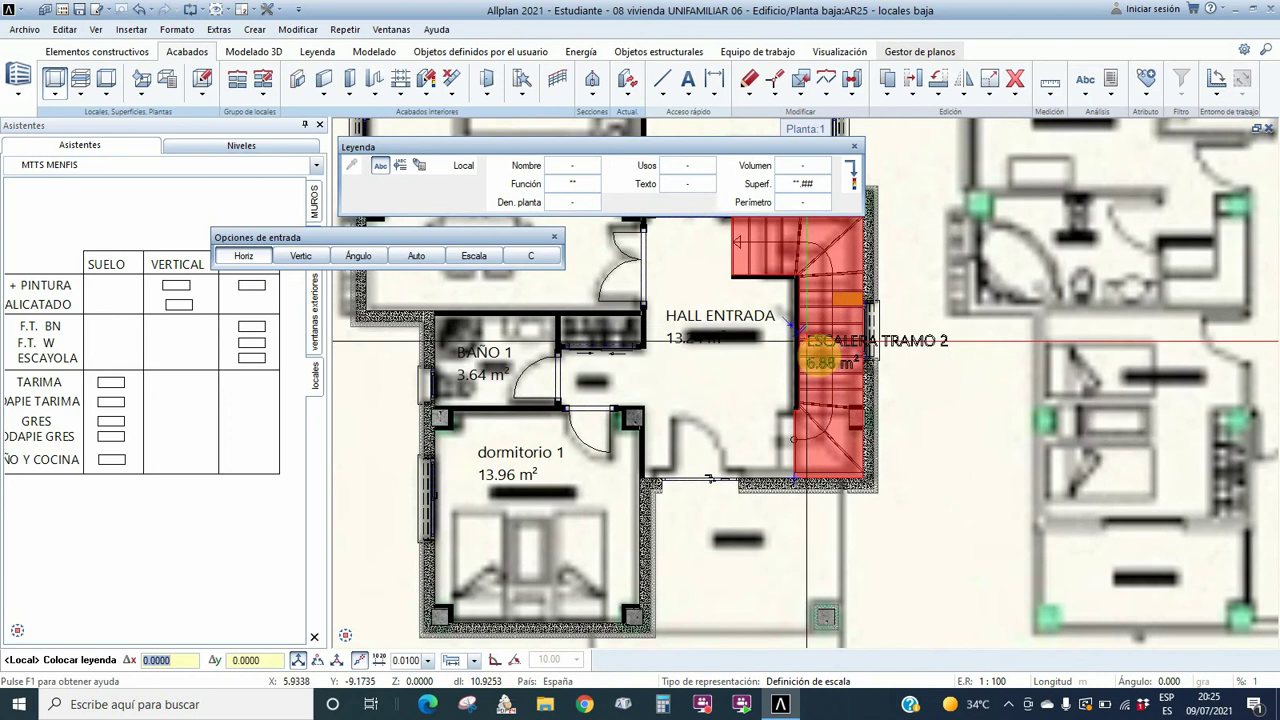
{"action": "left_click", "coordinate": [300, 256]}
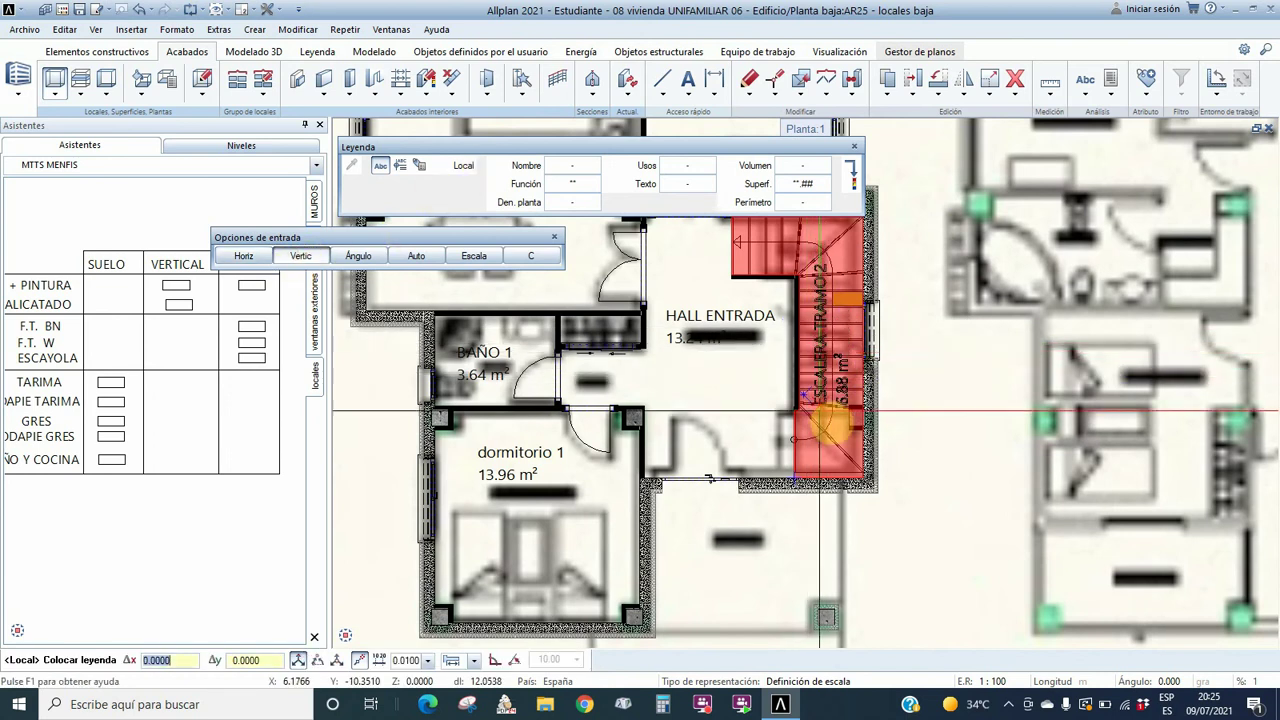
{"action": "left_click", "coordinate": [824, 418]}
{"action": "scroll", "coordinate": [826, 424], "scroll_direction": "up", "scroll_amount": 1}
{"action": "scroll", "coordinate": [826, 420], "scroll_direction": "up", "scroll_amount": 2}
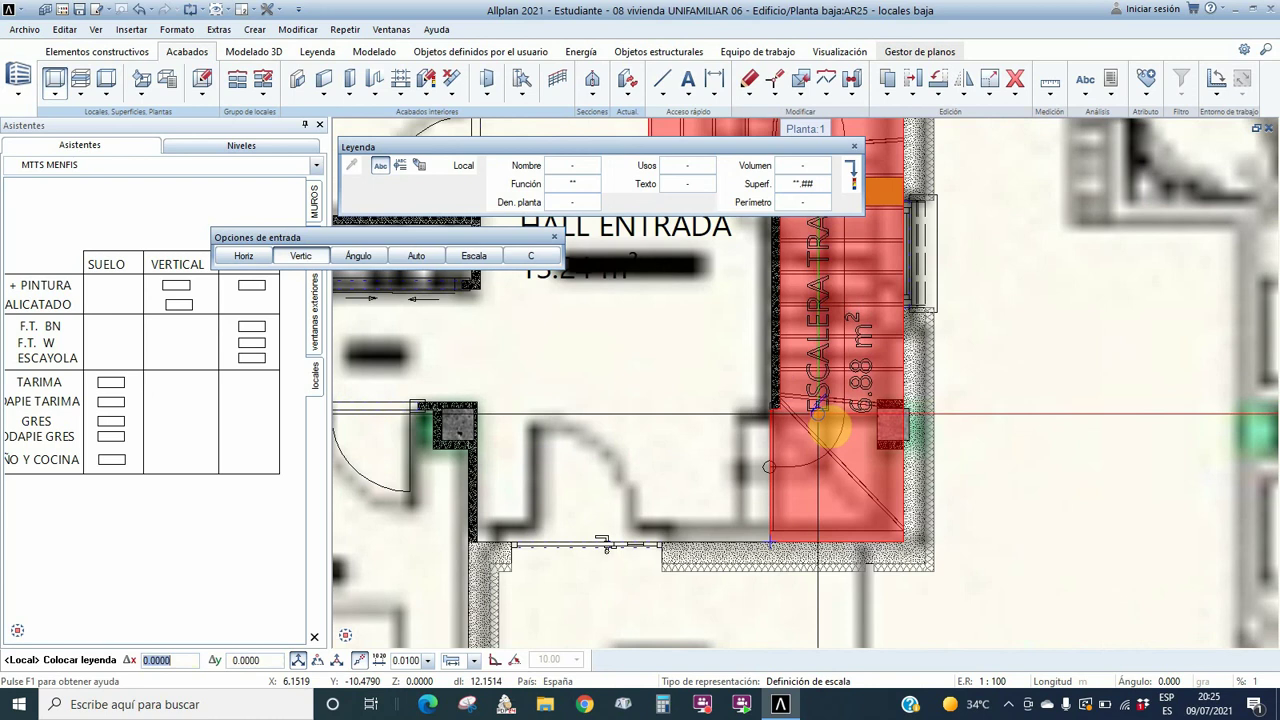
{"action": "key", "text": "Escape"}
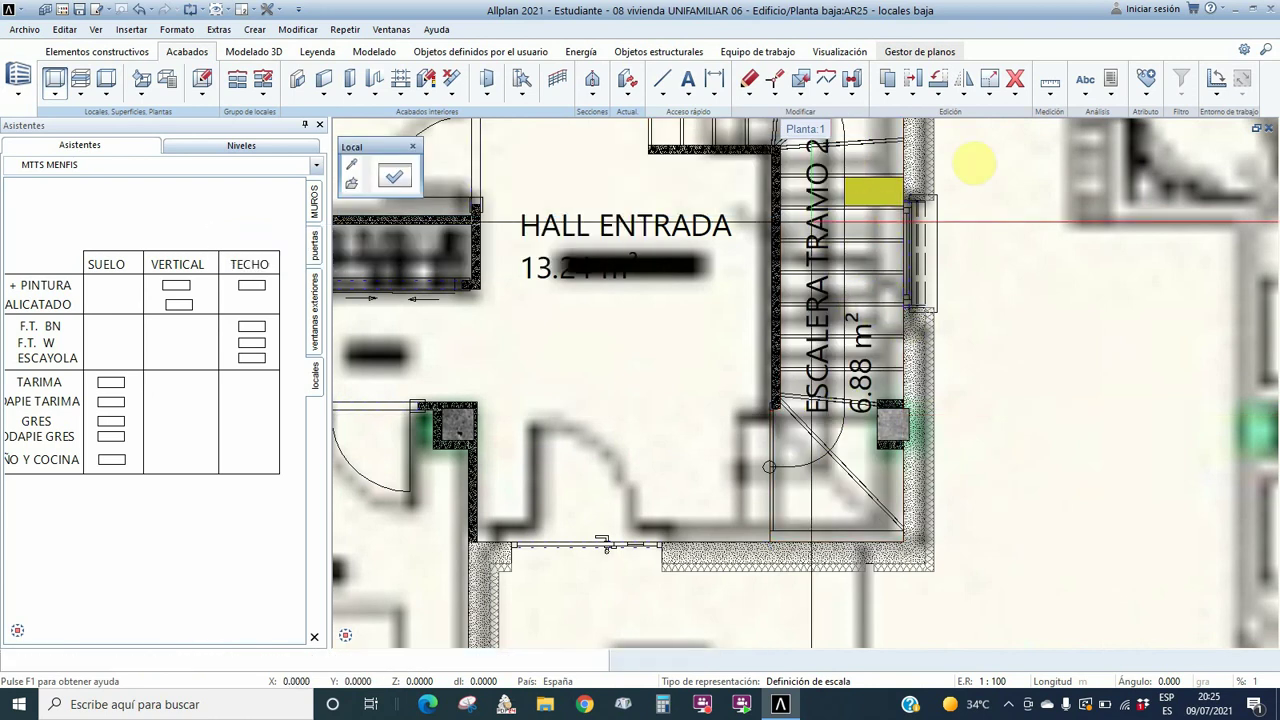
- Delete the small leftover room on the stair flight beside the window, and show the three-window layout with plan, elevation and perspective
{"action": "left_click", "coordinate": [1015, 82]}
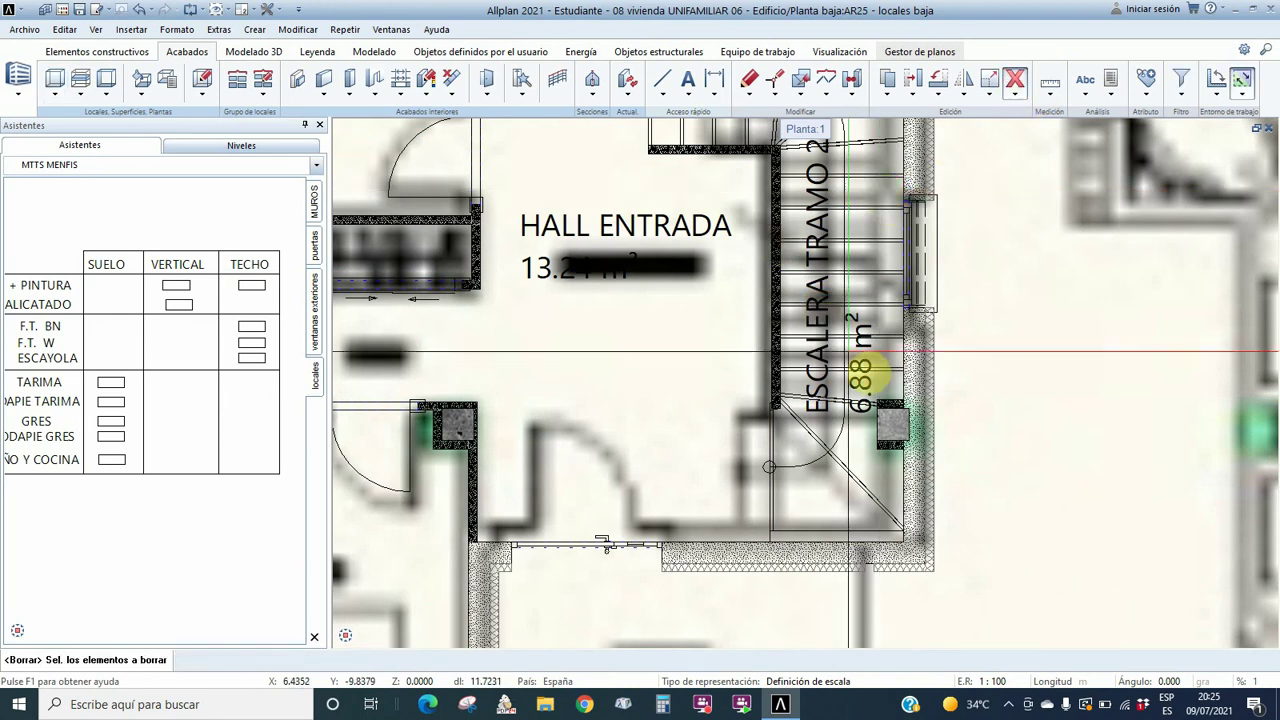
{"action": "scroll", "coordinate": [850, 352], "scroll_direction": "down", "scroll_amount": 3}
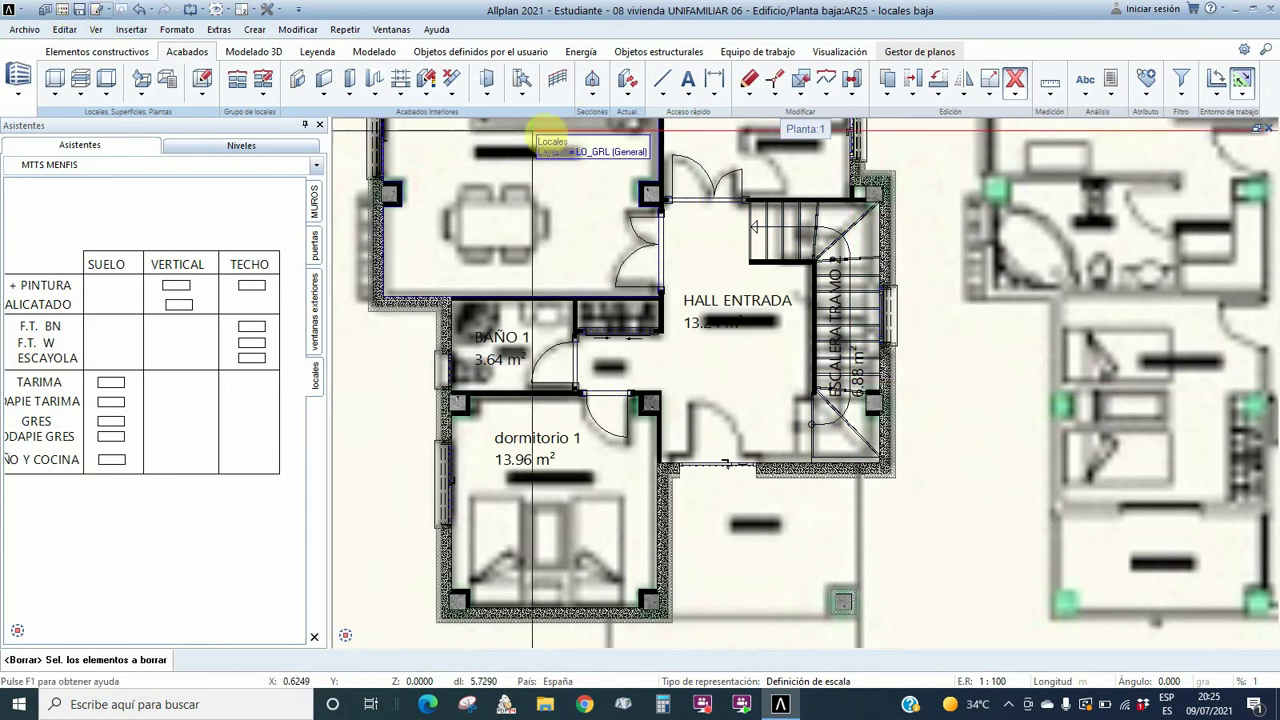
{"action": "left_click", "coordinate": [389, 29]}
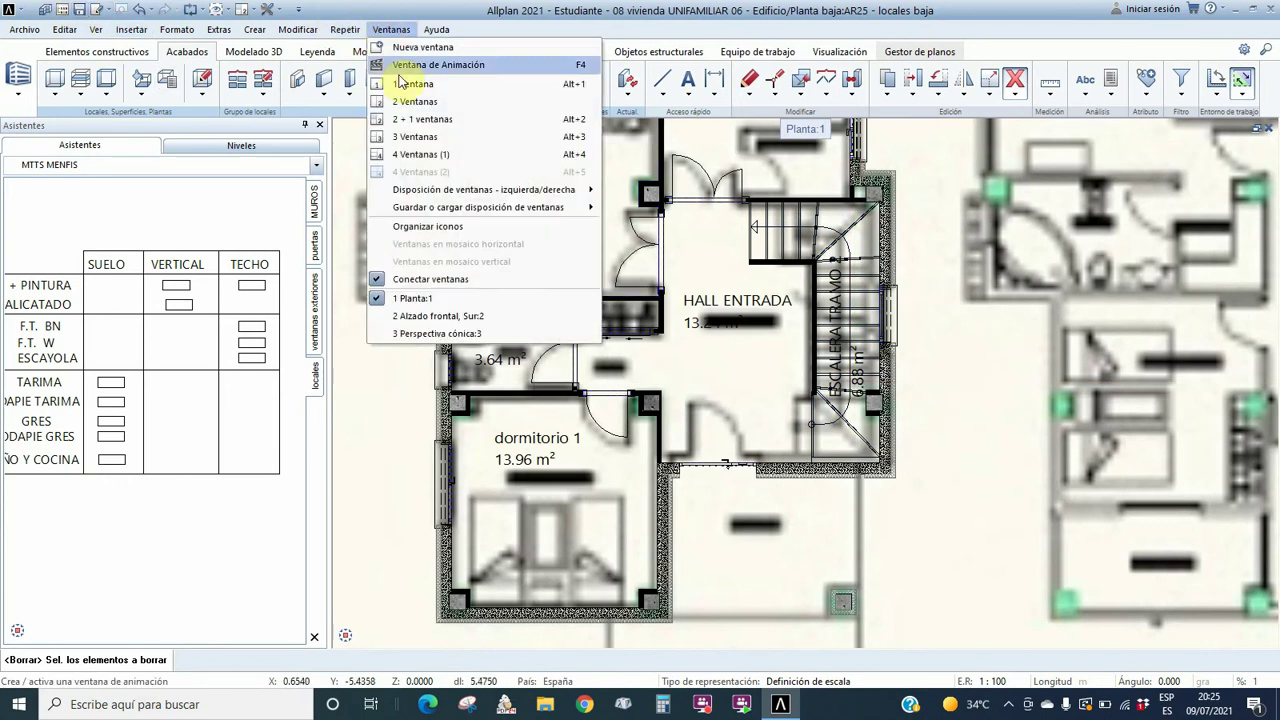
{"action": "left_click", "coordinate": [408, 112]}
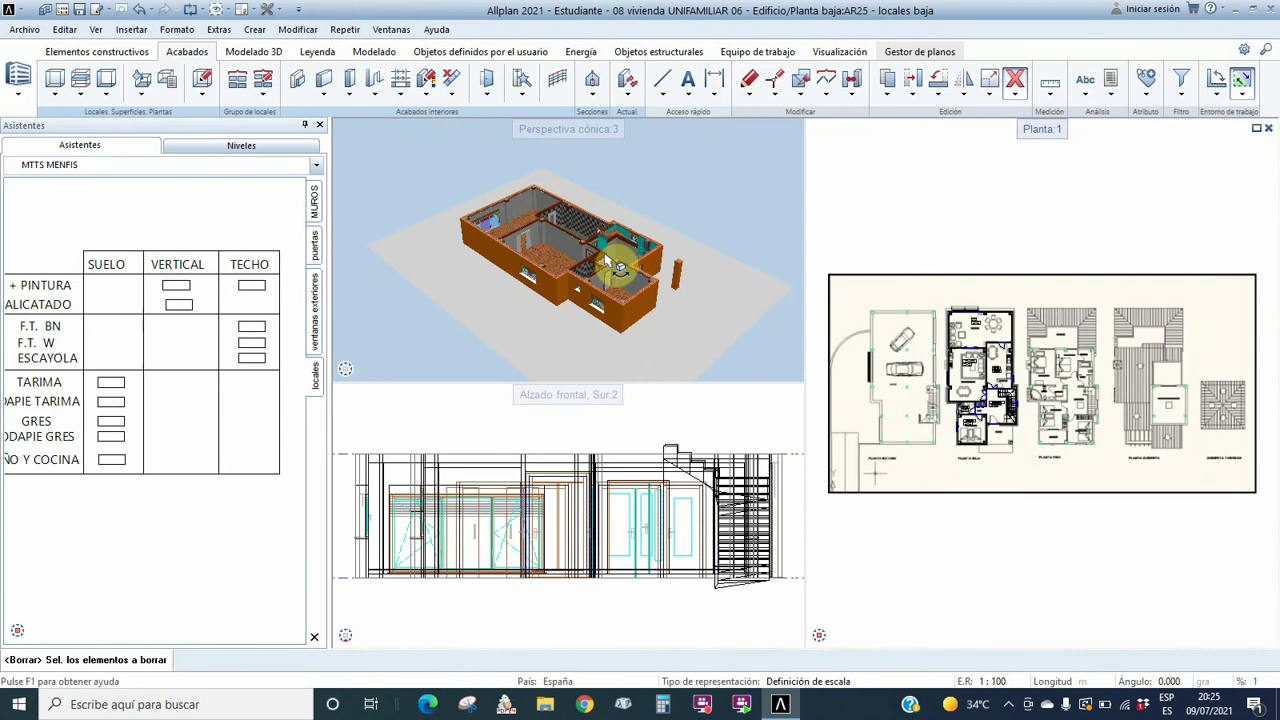
- Examine the wall and floor finishes around the entrance hall and the stair in the perspective view
{"action": "scroll", "coordinate": [612, 256], "scroll_direction": "up", "scroll_amount": 6}
{"action": "scroll", "coordinate": [666, 229], "scroll_direction": "up", "scroll_amount": 4}
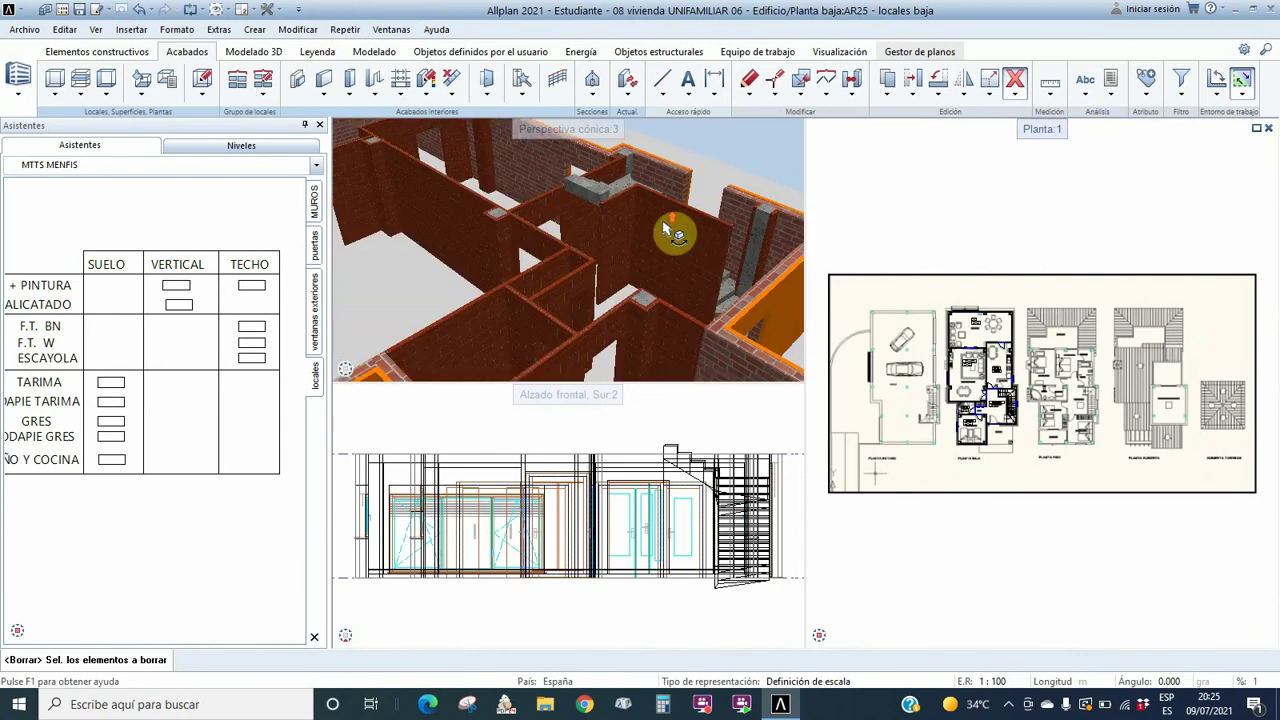
{"action": "mouse_move", "coordinate": [731, 266]}
{"action": "middle_mouse_down", "text": "shift"}
{"action": "mouse_move", "coordinate": [751, 269]}
{"action": "mouse_move", "coordinate": [689, 269]}
{"action": "mouse_move", "coordinate": [768, 313]}
{"action": "middle_mouse_up", "text": "shift"}
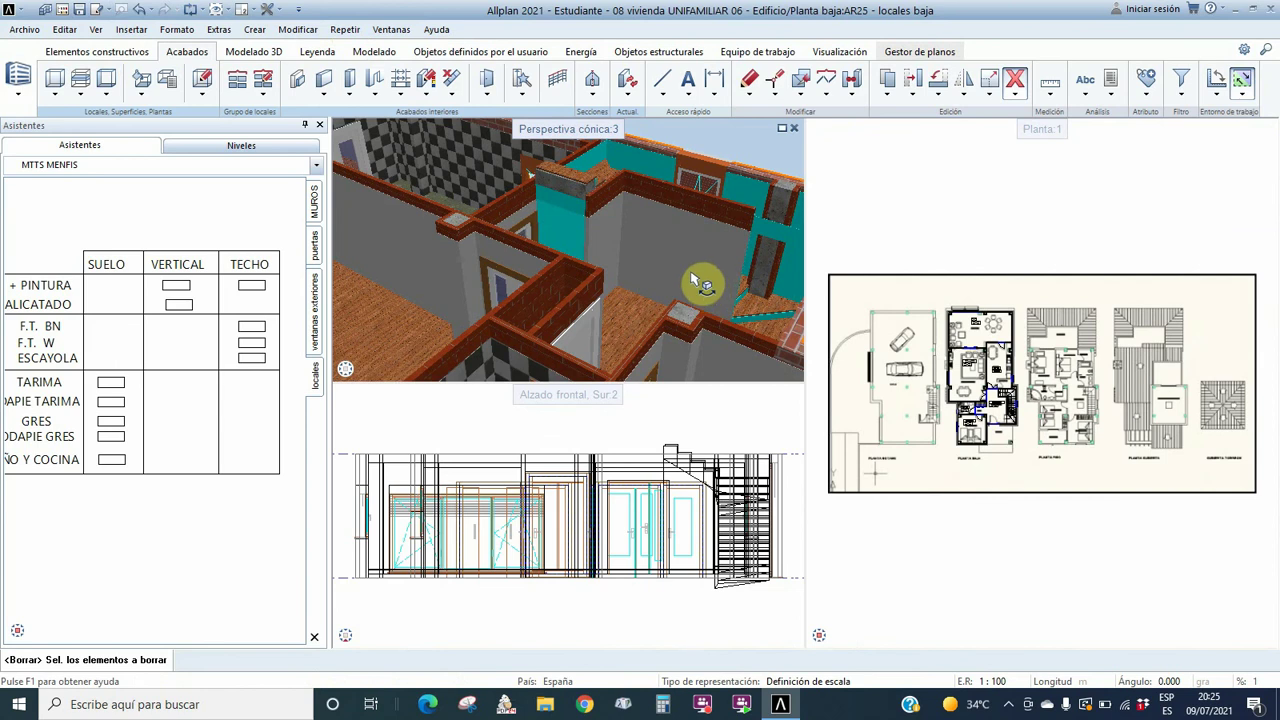
{"action": "middle_click_drag", "start_coordinate": [590, 258], "coordinate": [672, 265], "text": "shift"}
{"action": "scroll", "coordinate": [690, 265], "scroll_direction": "up", "scroll_amount": 4}
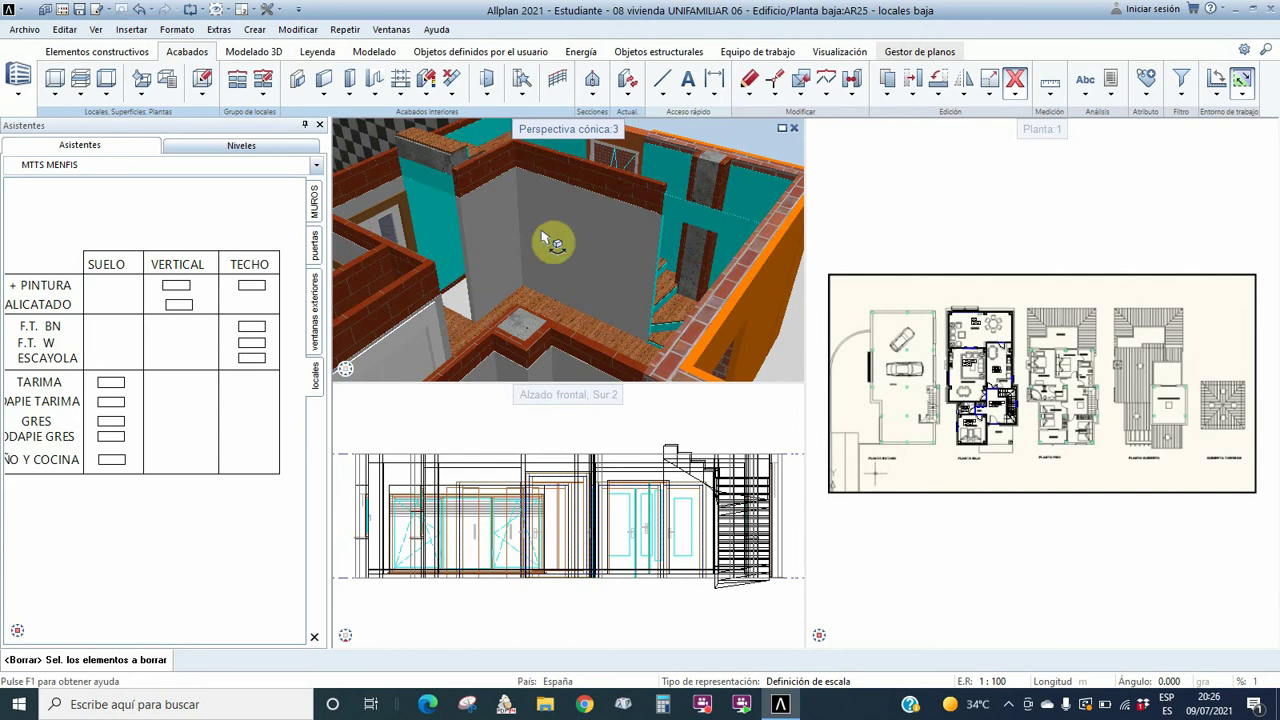
{"action": "left_click_drag", "start_coordinate": [557, 243], "coordinate": [446, 214]}
{"action": "scroll", "coordinate": [413, 215], "scroll_direction": "up", "scroll_amount": 10}
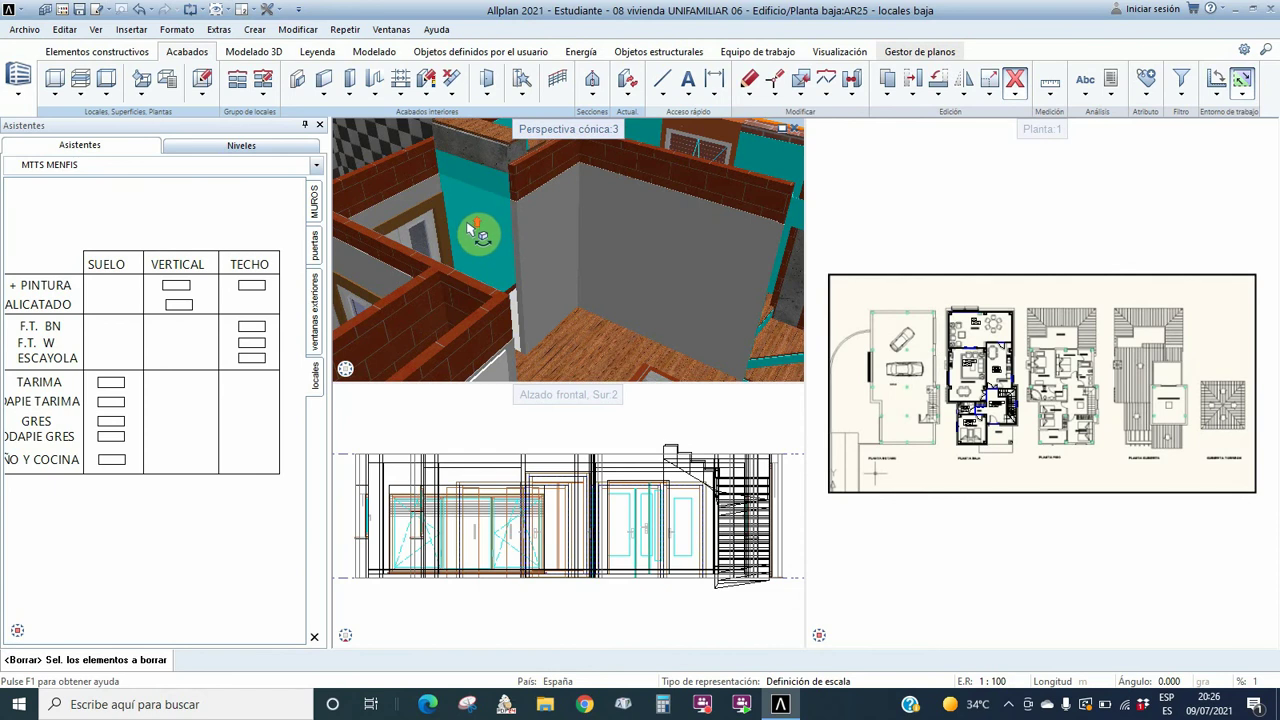
{"action": "scroll", "coordinate": [478, 233], "scroll_direction": "up", "scroll_amount": 5}
{"action": "scroll", "coordinate": [500, 243], "scroll_direction": "down", "scroll_amount": 3}
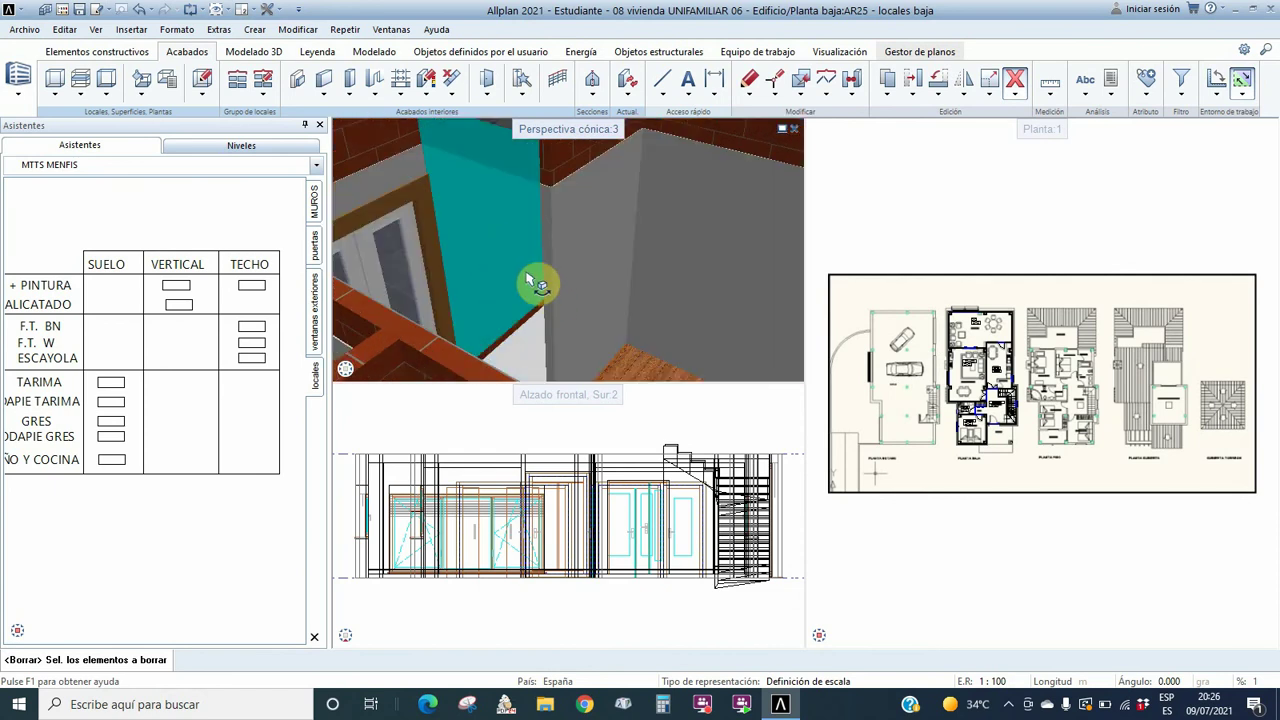
{"action": "scroll", "coordinate": [520, 265], "scroll_direction": "up", "scroll_amount": 3}
{"action": "scroll", "coordinate": [470, 262], "scroll_direction": "down", "scroll_amount": 4}
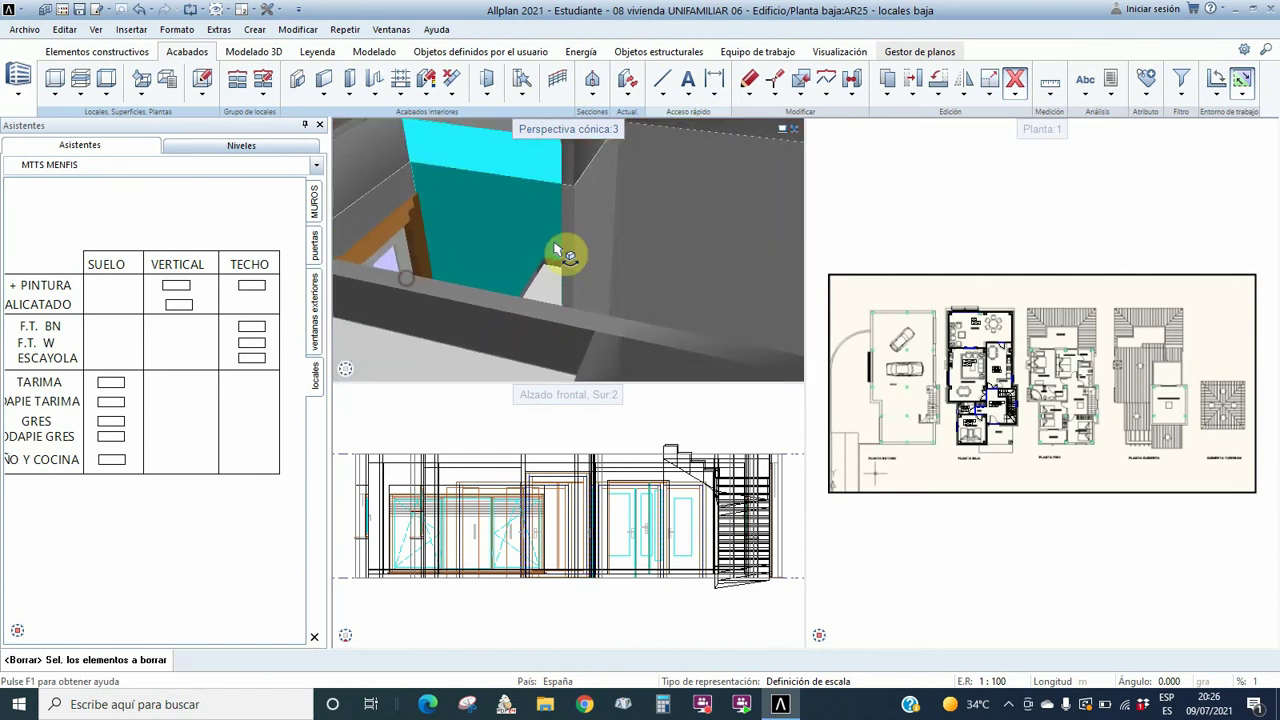
- Inspect the blue-finished wall surfaces beside the first steps in perspective and compare the stair's location in plan
{"action": "scroll", "coordinate": [514, 251], "scroll_direction": "up", "scroll_amount": 3}
{"action": "middle_click_drag", "start_coordinate": [514, 251], "coordinate": [410, 228]}
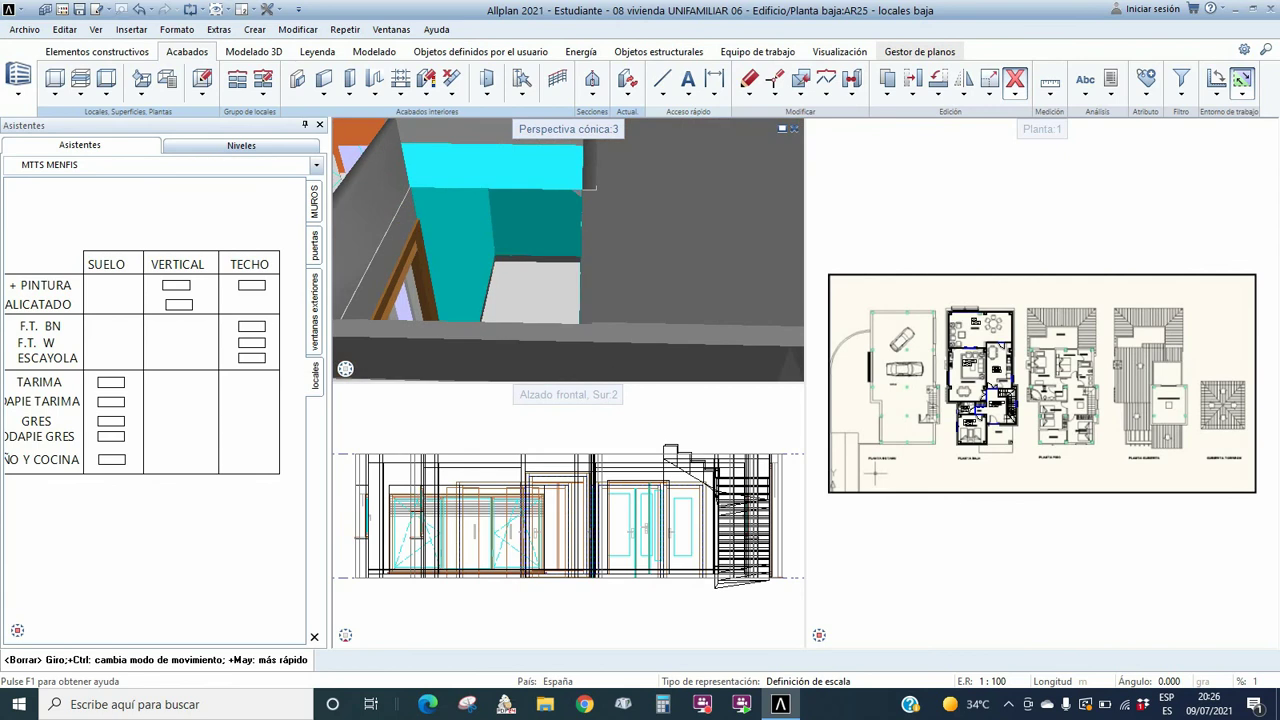
{"action": "middle_click_drag", "start_coordinate": [520, 258], "coordinate": [534, 214]}
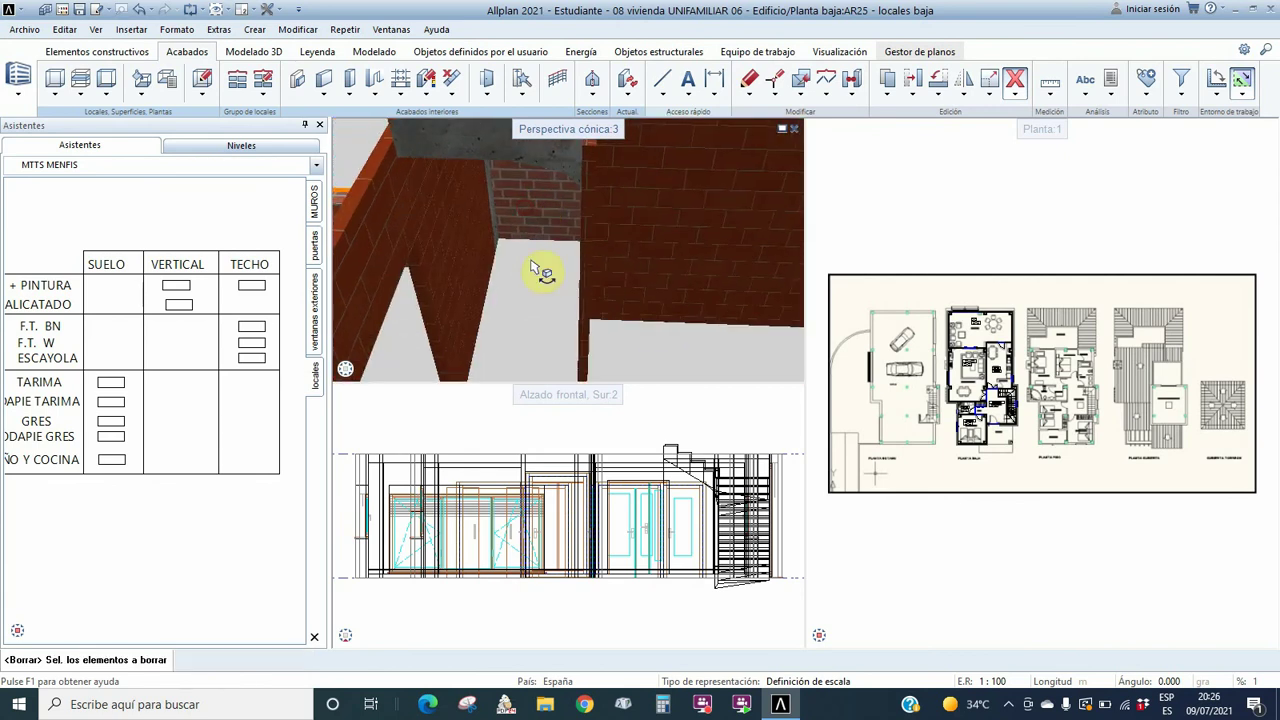
{"action": "middle_click_drag", "start_coordinate": [540, 269], "coordinate": [594, 277]}
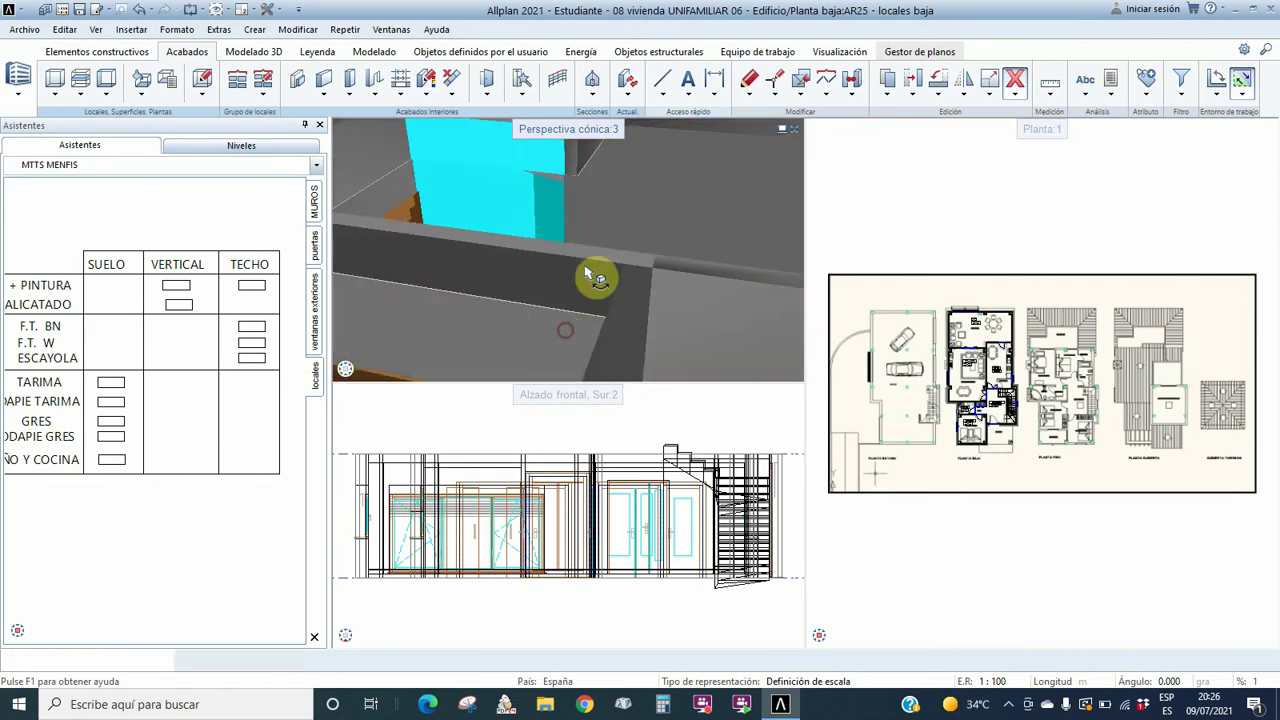
{"action": "scroll", "coordinate": [717, 346], "scroll_direction": "down", "scroll_amount": 2}
{"action": "middle_click_drag", "start_coordinate": [717, 346], "coordinate": [598, 220]}
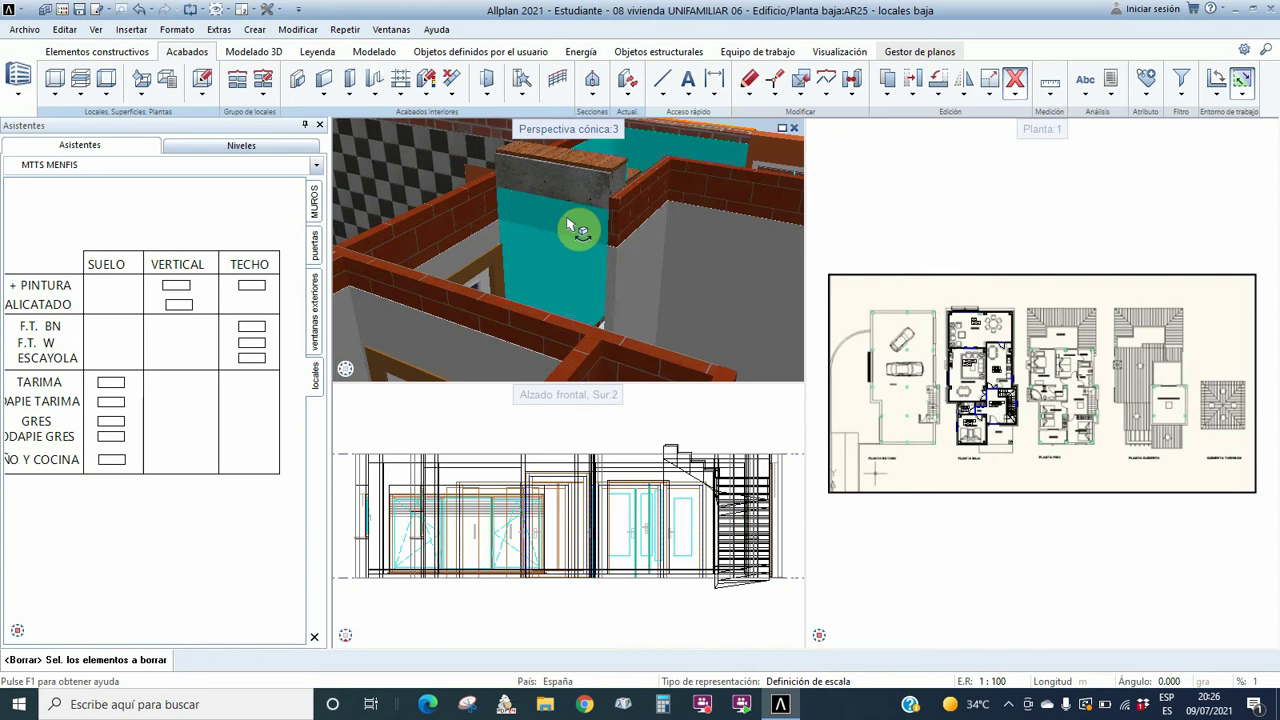
{"action": "mouse_move", "coordinate": [623, 243]}
{"action": "middle_mouse_down", "text": "shift"}
{"action": "mouse_move", "coordinate": [609, 249]}
{"action": "mouse_move", "coordinate": [615, 240]}
{"action": "middle_mouse_up", "text": "shift"}
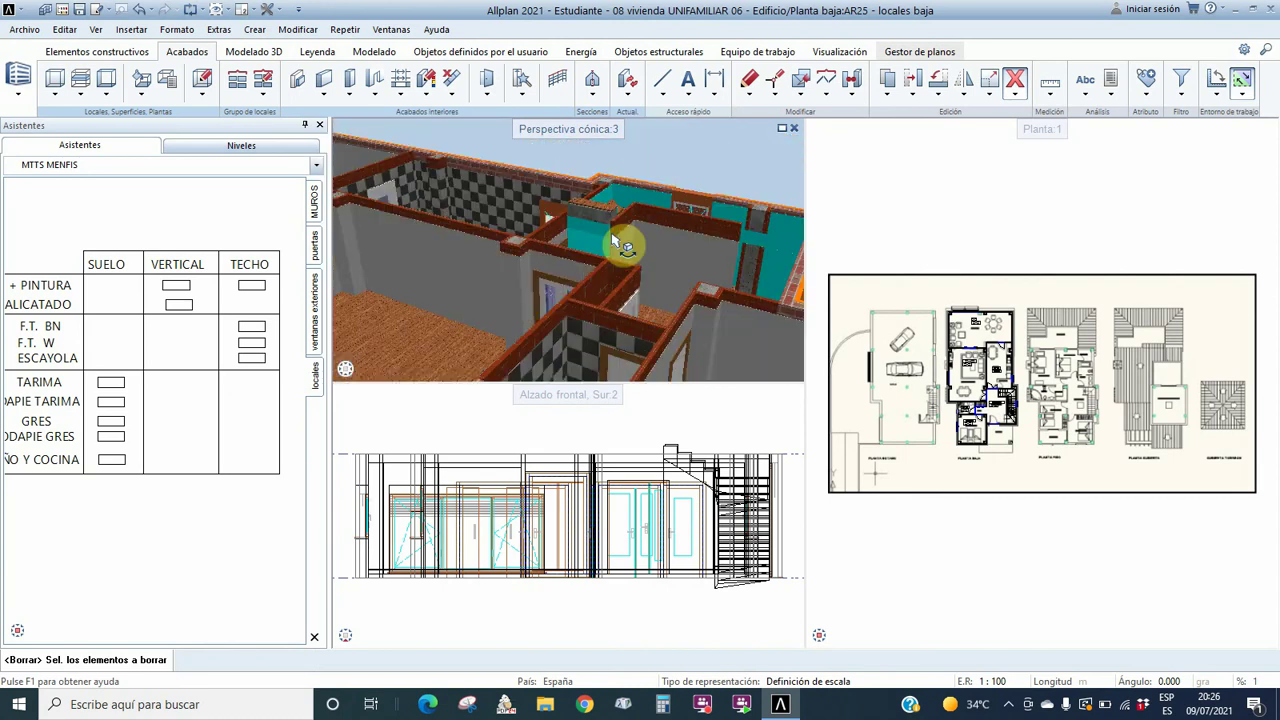
{"action": "scroll", "coordinate": [1004, 390], "scroll_direction": "up", "scroll_amount": 2}
{"action": "scroll", "coordinate": [1006, 396], "scroll_direction": "down", "scroll_amount": 2}
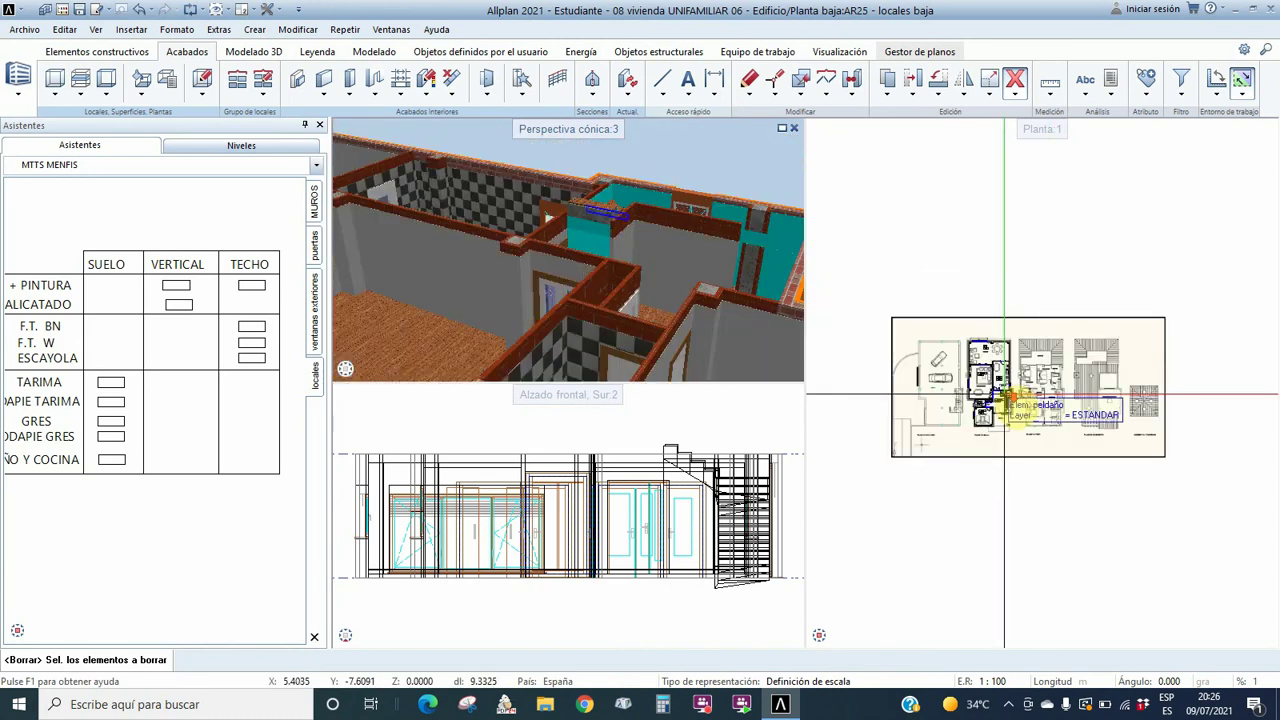
{"action": "scroll", "coordinate": [1050, 420], "scroll_direction": "up", "scroll_amount": 2}
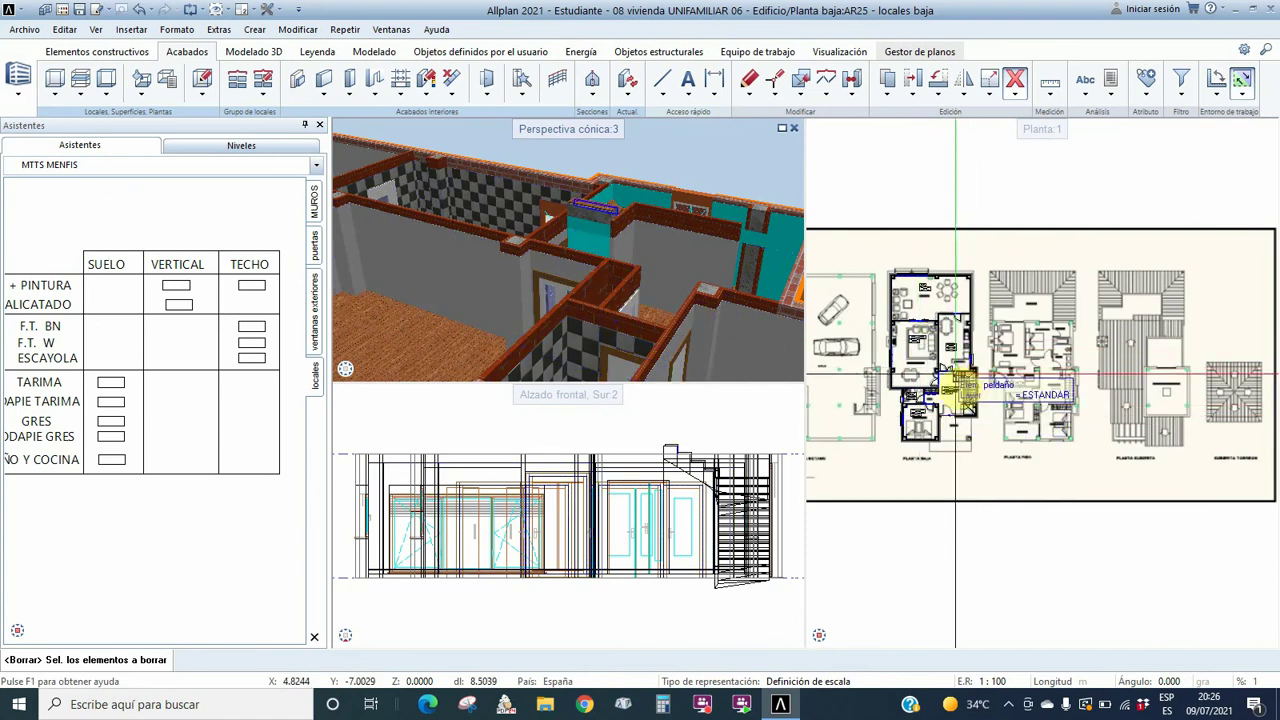
{"action": "middle_click_drag", "start_coordinate": [571, 276], "coordinate": [460, 220], "text": "shift"}
- Turn on the representation of ceiling surfaces in the Locales options and examine the ceilings over the hall and stair in an enlarged perspective
{"action": "left_click", "coordinate": [272, 12]}
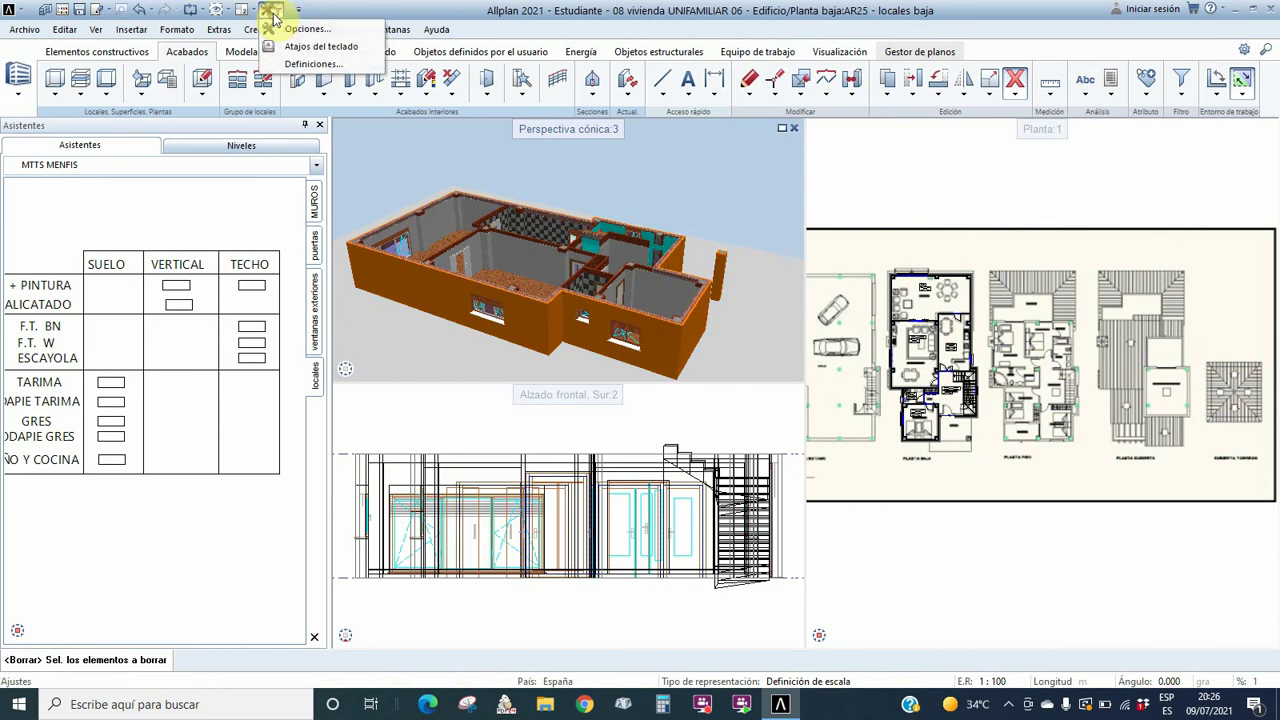
{"action": "left_click", "coordinate": [297, 31]}
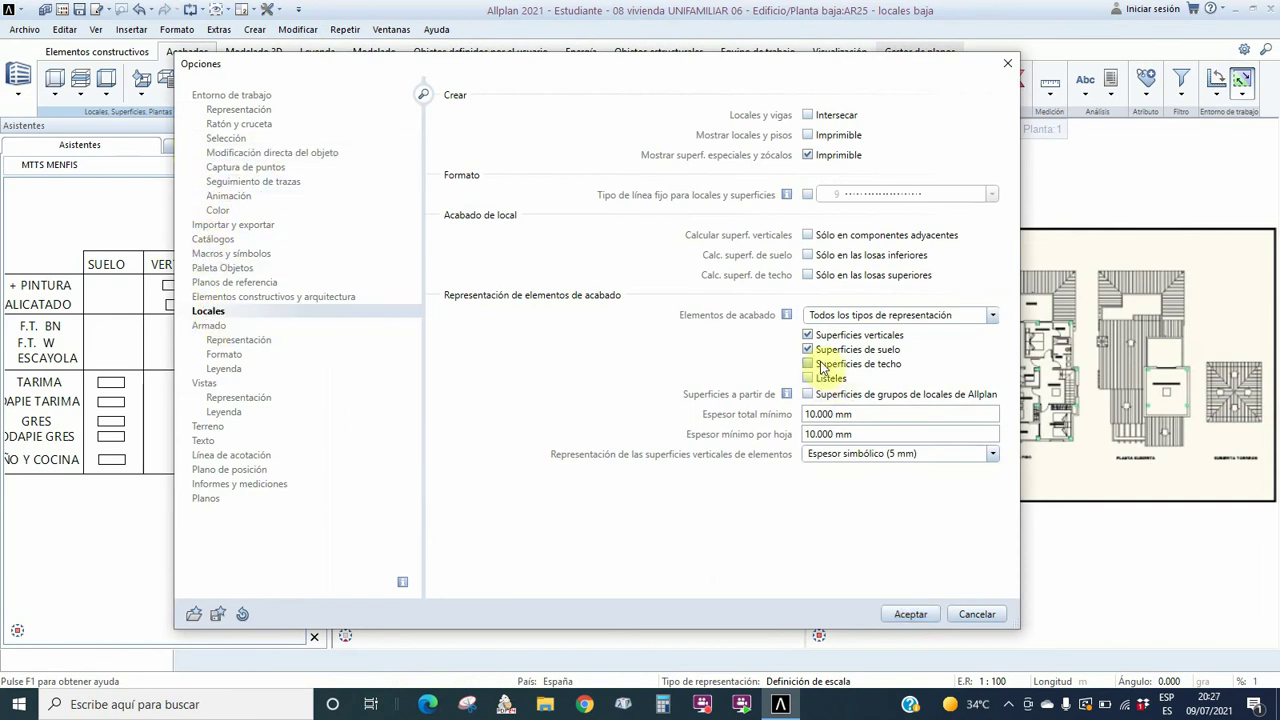
{"action": "left_click", "coordinate": [910, 614]}
{"action": "middle_click_drag", "start_coordinate": [562, 316], "coordinate": [565, 242], "text": "shift"}
{"action": "scroll", "coordinate": [545, 250], "scroll_direction": "up", "scroll_amount": 5}
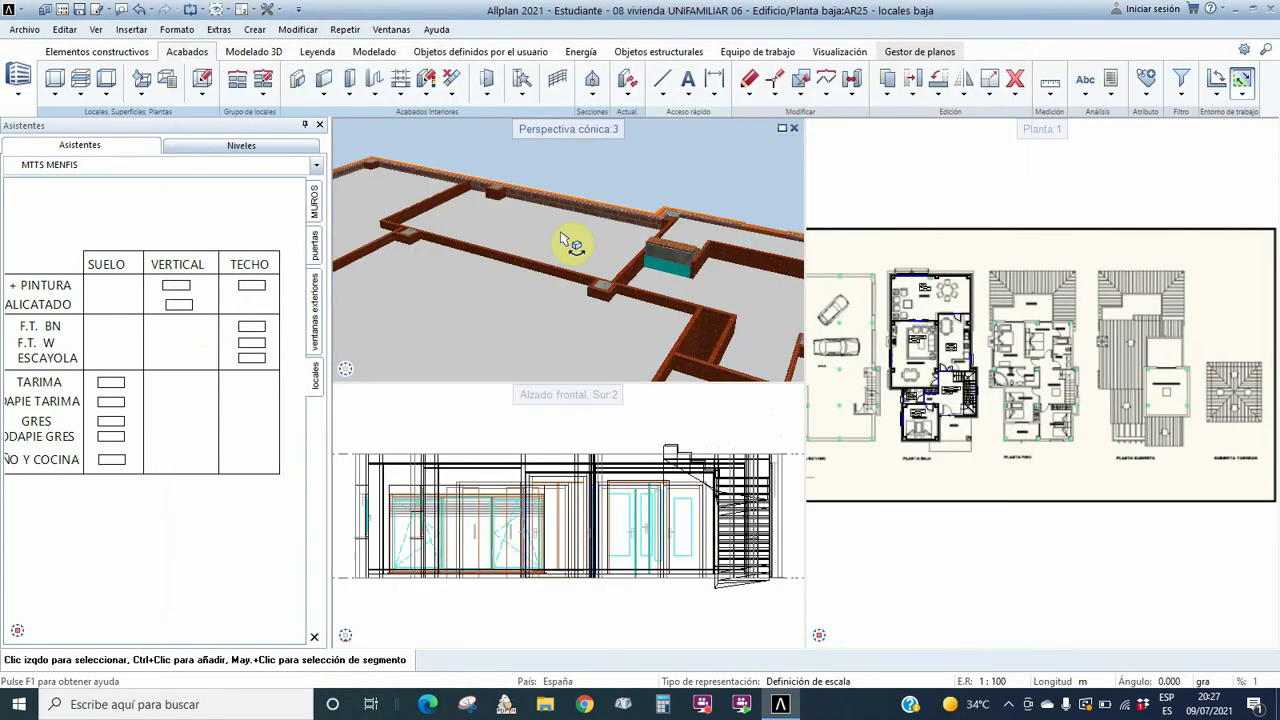
{"action": "middle_click_drag", "start_coordinate": [492, 197], "coordinate": [563, 374], "text": "shift"}
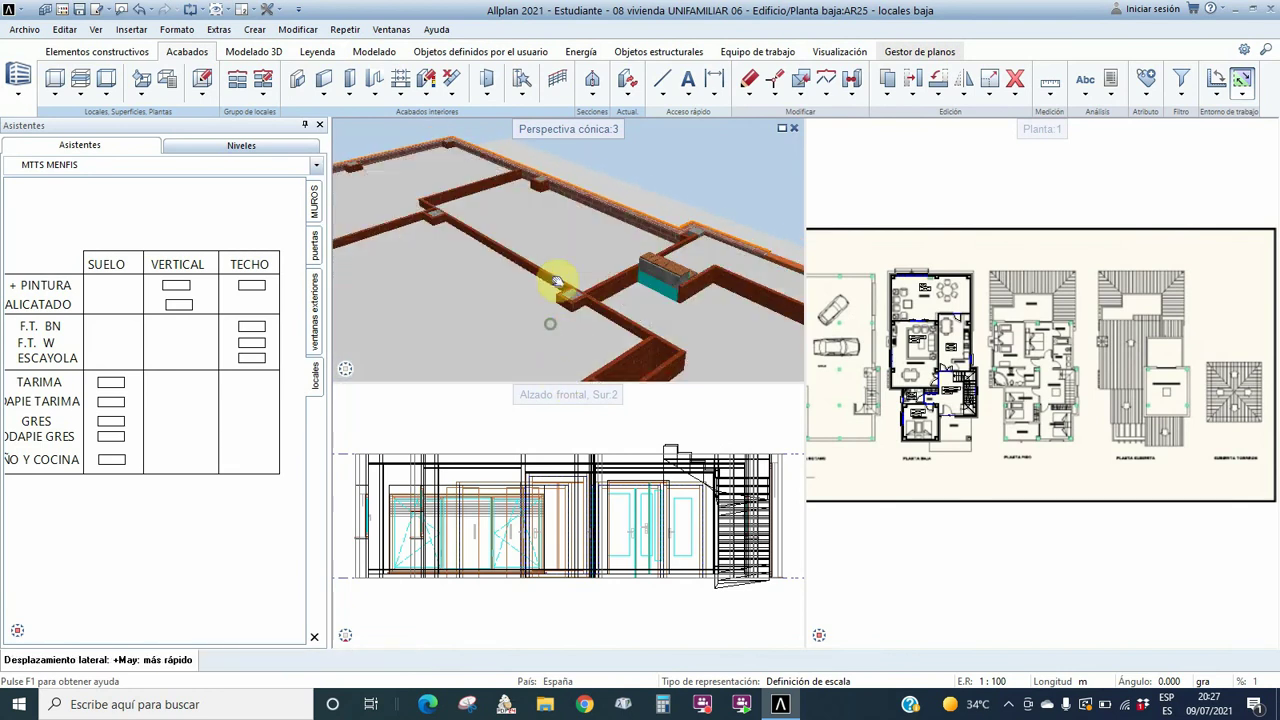
{"action": "mouse_move", "coordinate": [557, 281]}
{"action": "middle_mouse_down", "text": "shift"}
{"action": "mouse_move", "coordinate": [551, 209]}
{"action": "mouse_move", "coordinate": [560, 257]}
{"action": "middle_mouse_up", "text": "shift"}
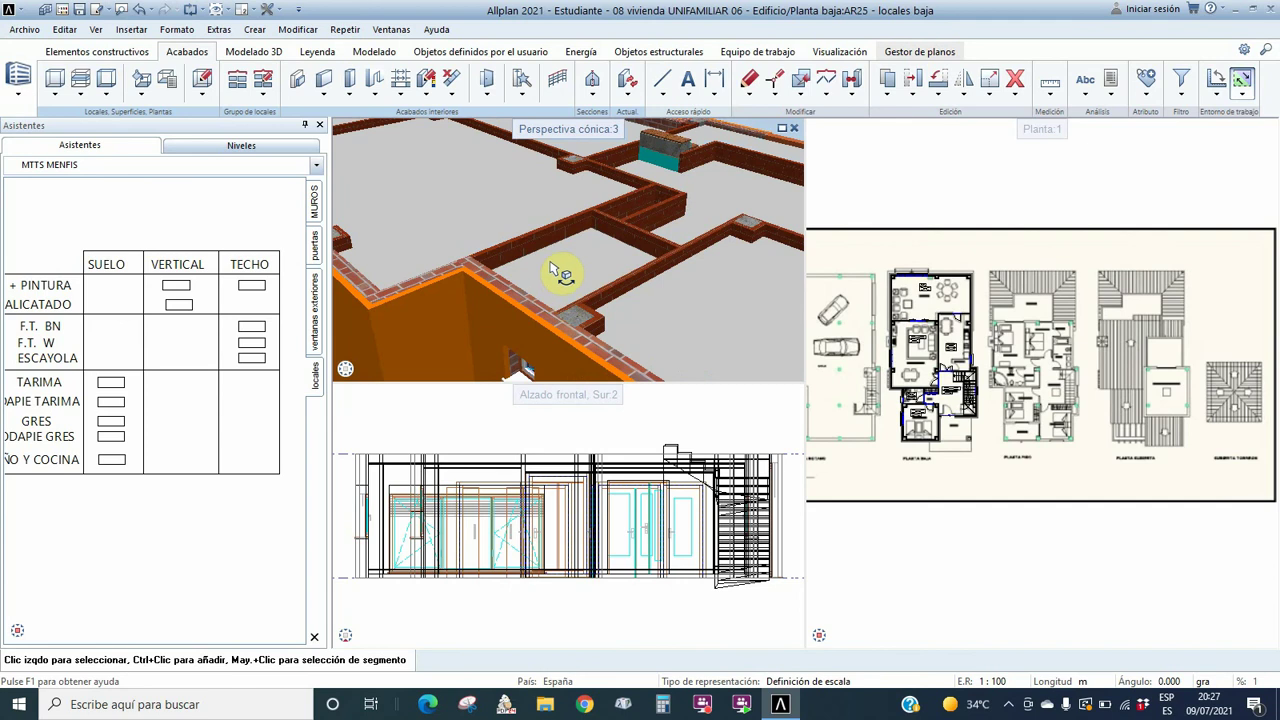
{"action": "middle_click_drag", "start_coordinate": [674, 229], "coordinate": [567, 279], "text": "shift"}
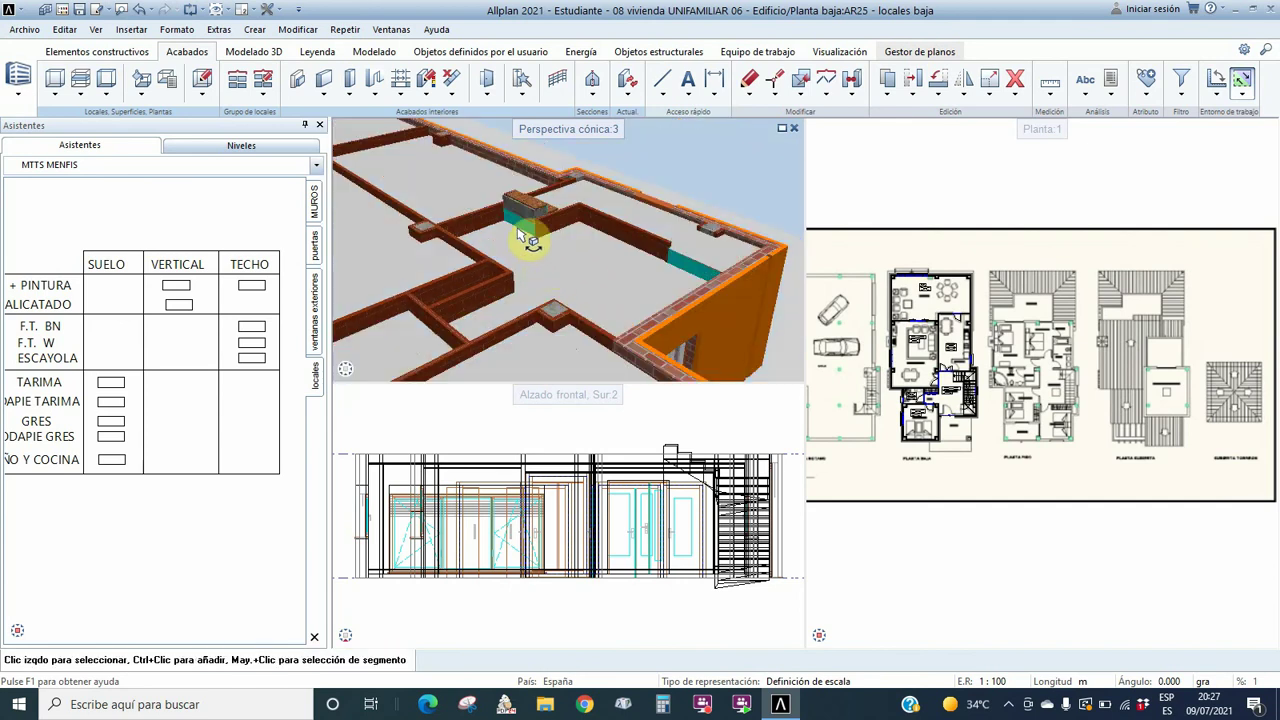
{"action": "double_click", "coordinate": [575, 131]}
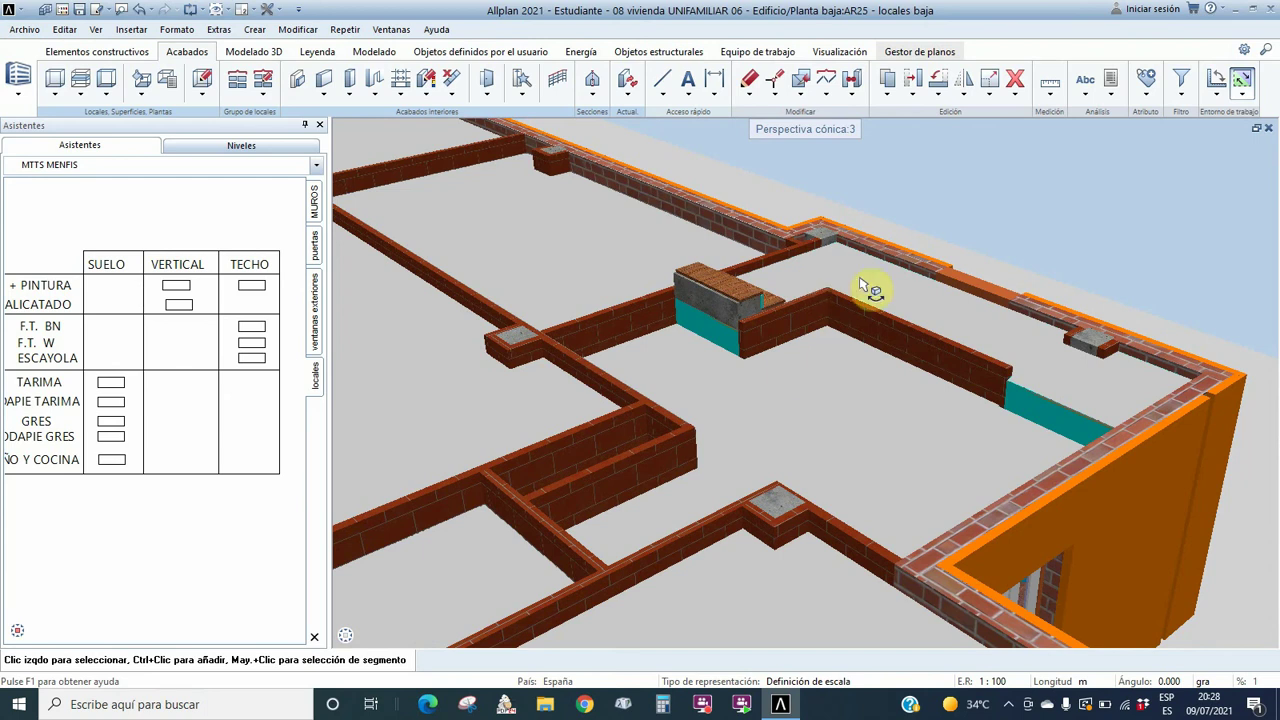
- Turn off the representation of ceiling surfaces in the Locales options
{"action": "left_click", "coordinate": [268, 10]}
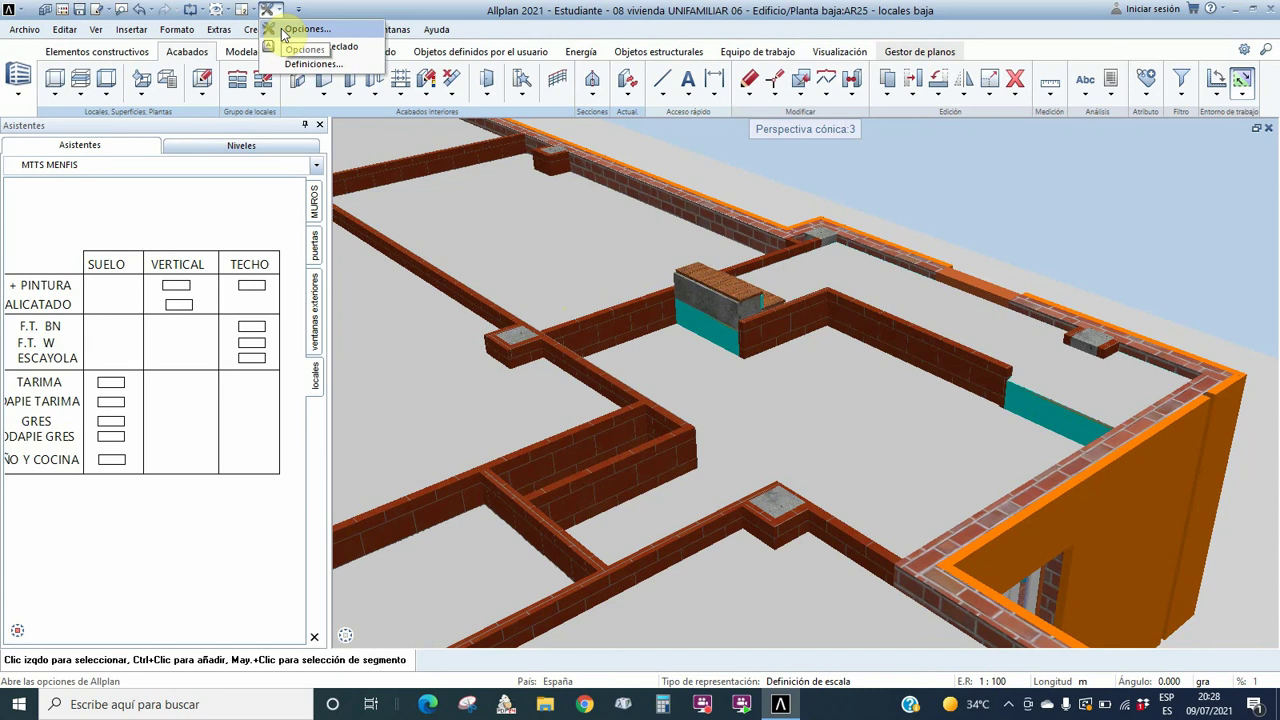
{"action": "left_click", "coordinate": [283, 30]}
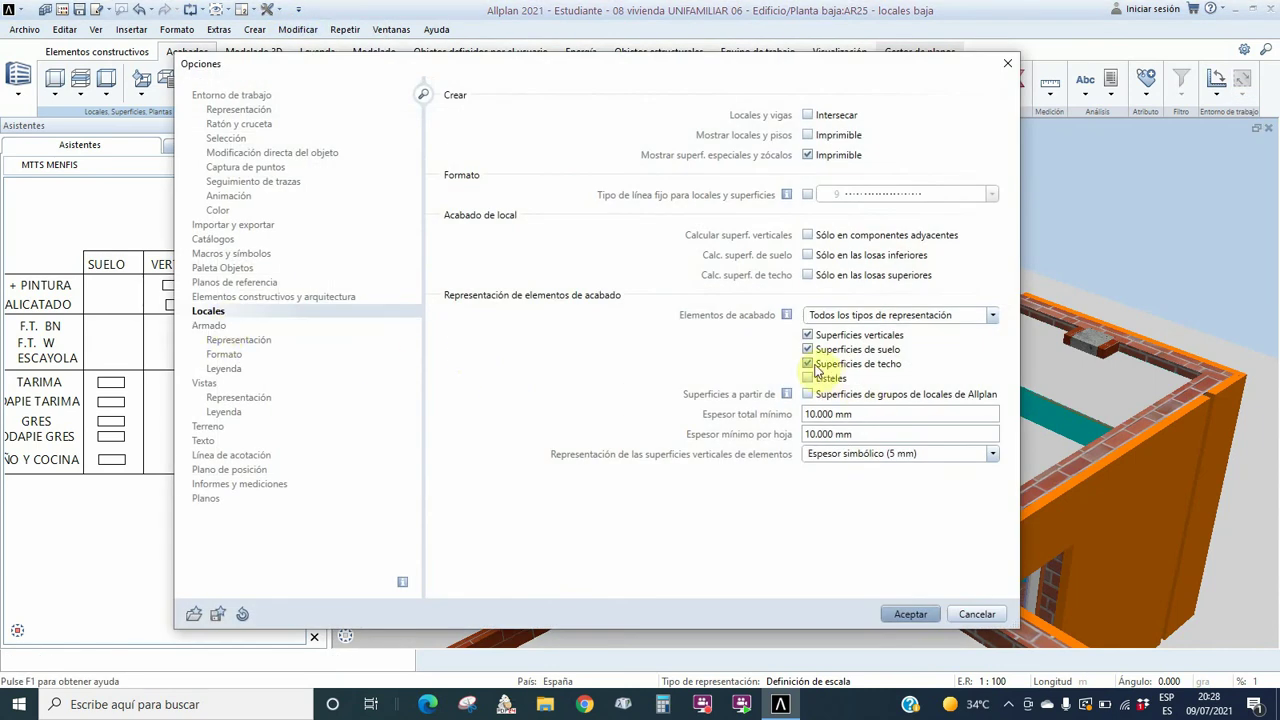
{"action": "left_click", "coordinate": [808, 363]}
{"action": "left_click", "coordinate": [906, 616]}
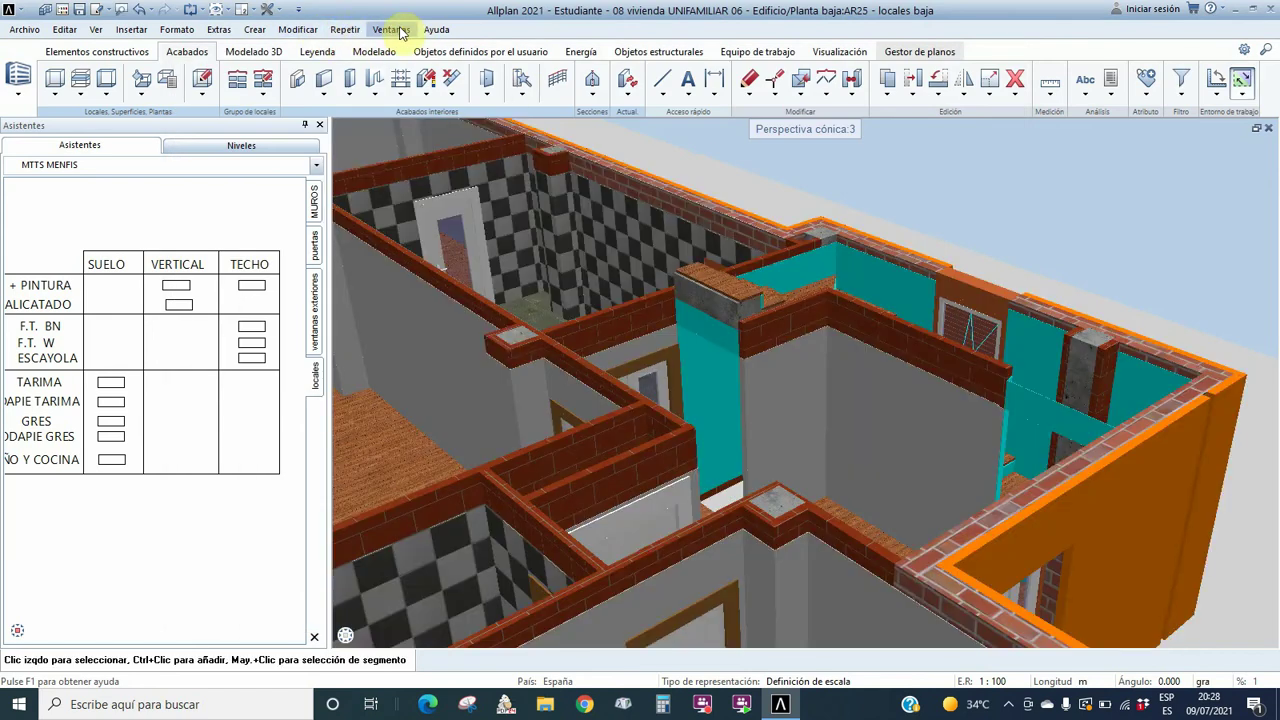
- Restore the 2 + 1 window layout and enlarge the plan view to fill the workspace
{"action": "left_click", "coordinate": [391, 30]}
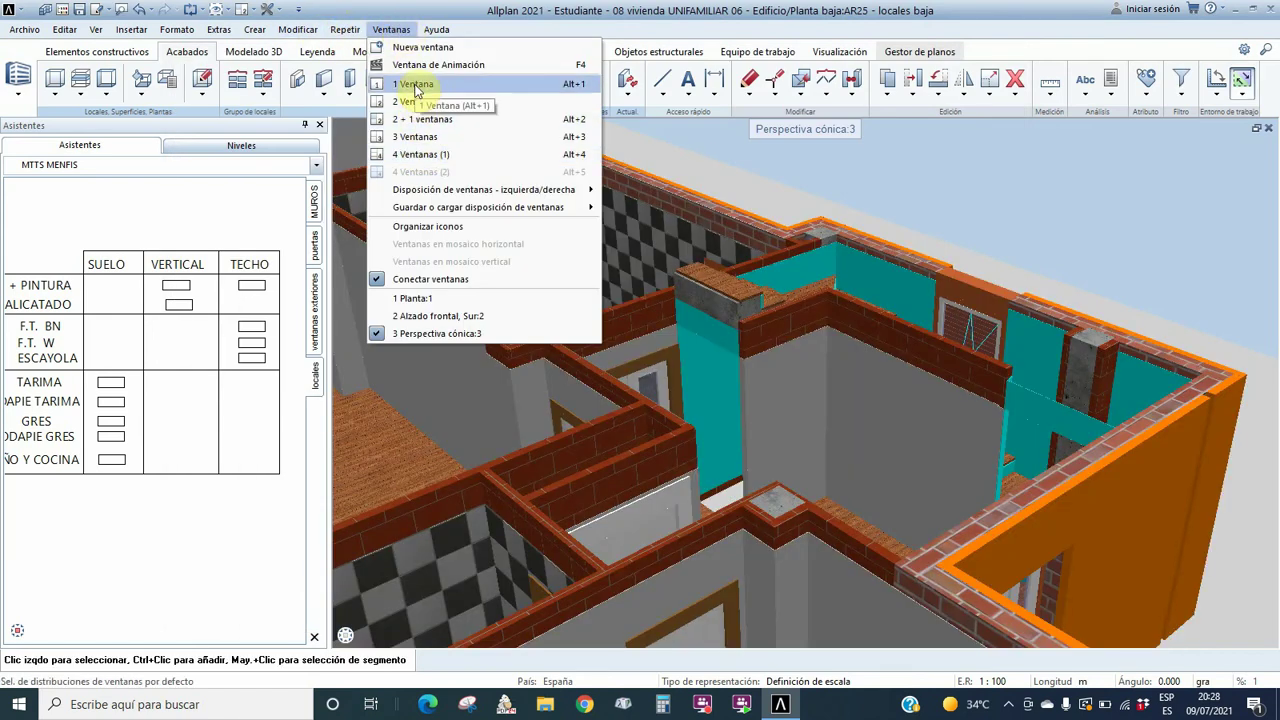
{"action": "left_click", "coordinate": [410, 119]}
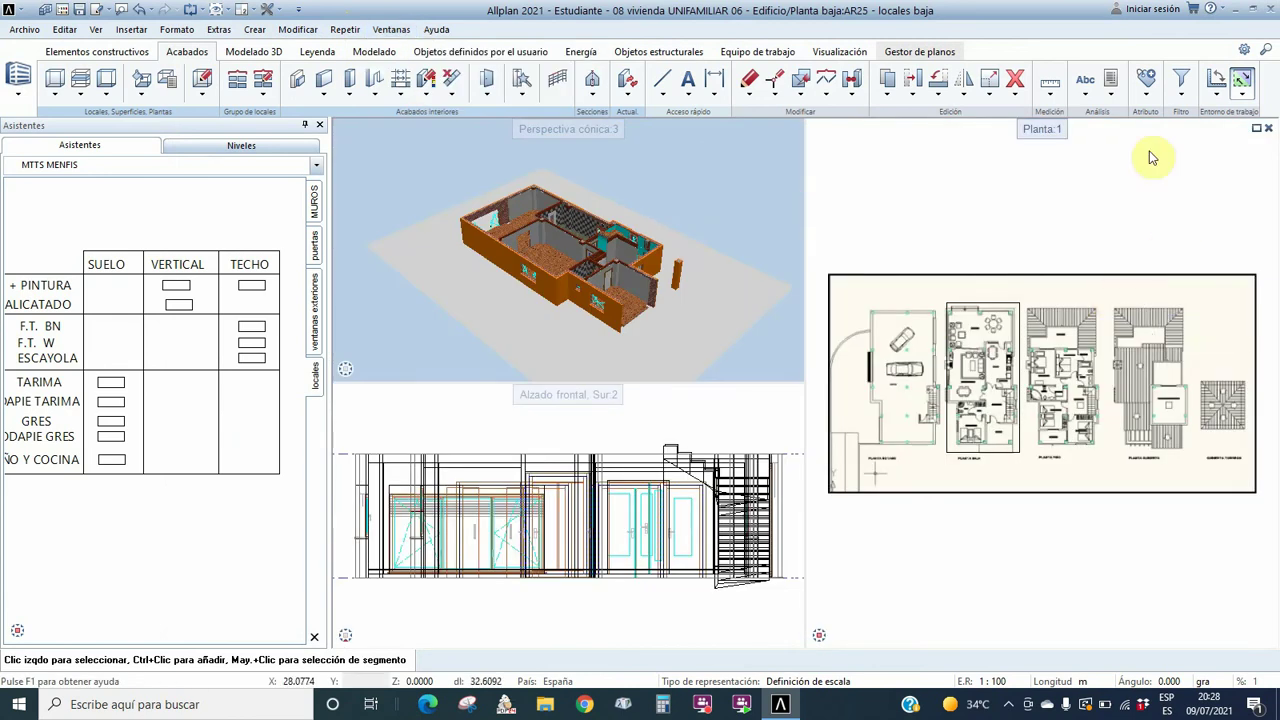
{"action": "double_click", "coordinate": [1046, 131]}
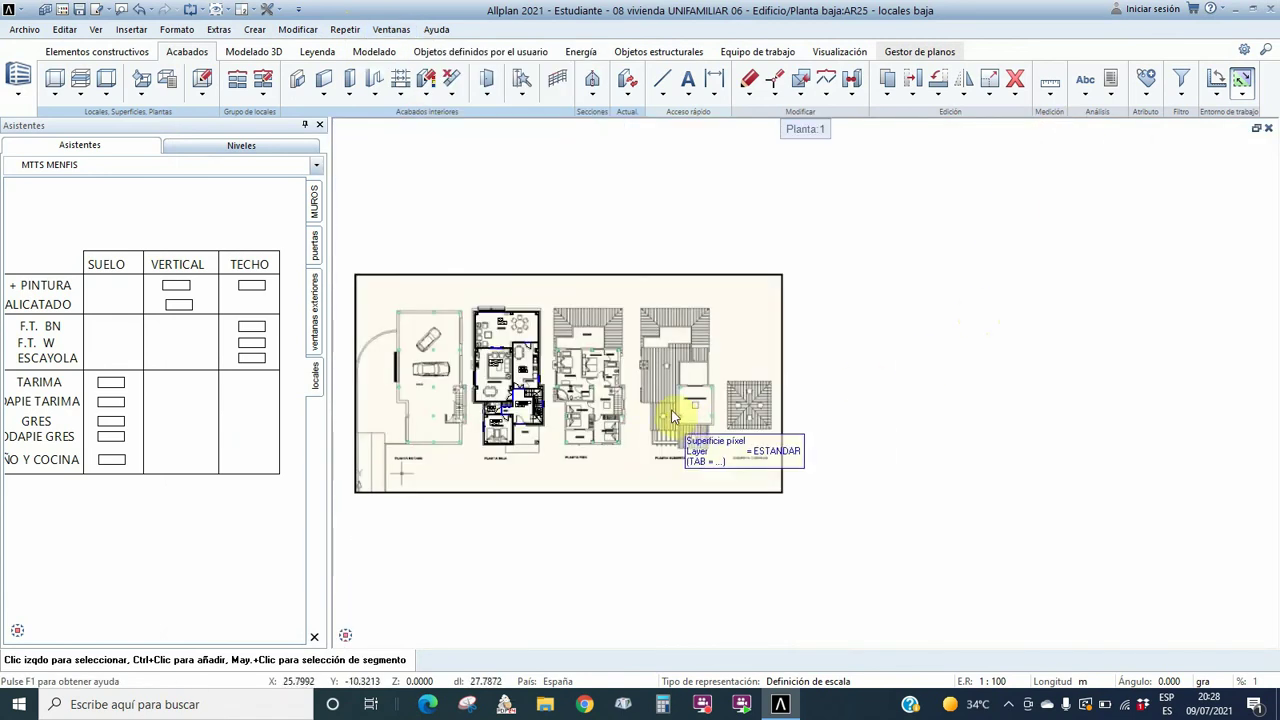
- Remove the YESO and pintura layers from the ceiling finish of the ESCALERA TRAMO 2 room and apply the change
{"action": "scroll", "coordinate": [537, 396], "scroll_direction": "up", "scroll_amount": 8}
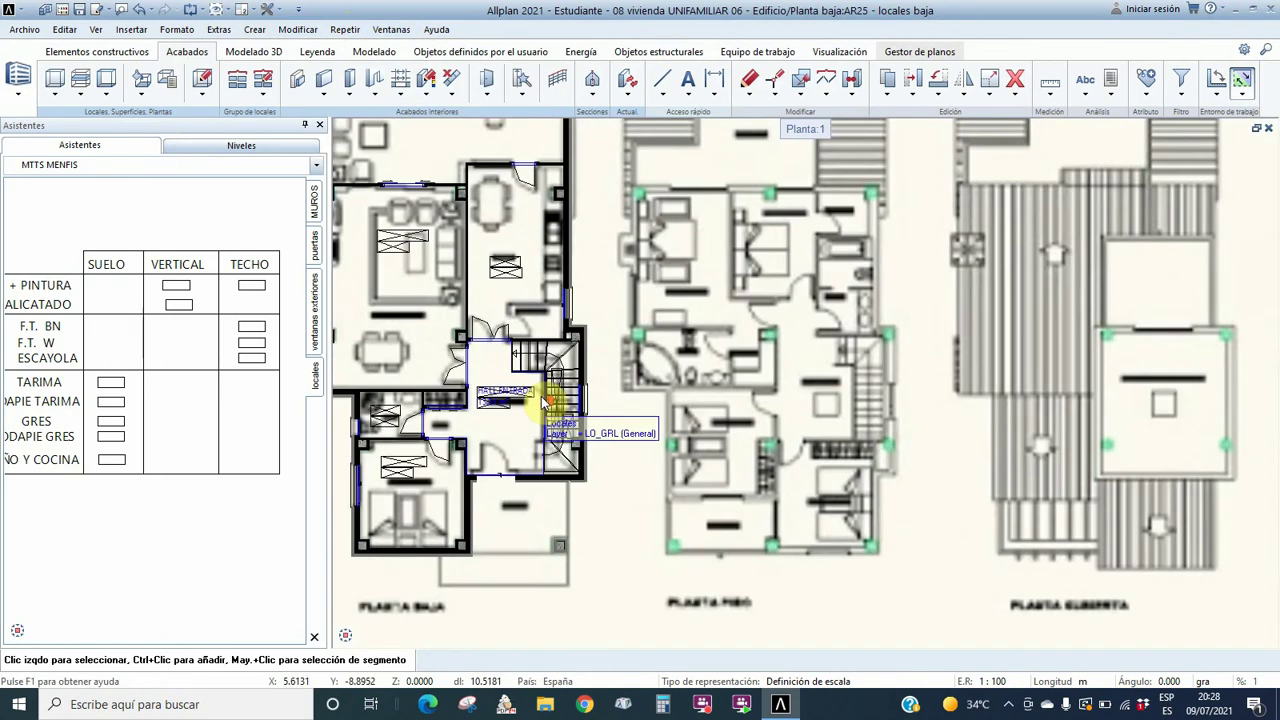
{"action": "scroll", "coordinate": [600, 378], "scroll_direction": "up", "scroll_amount": 3}
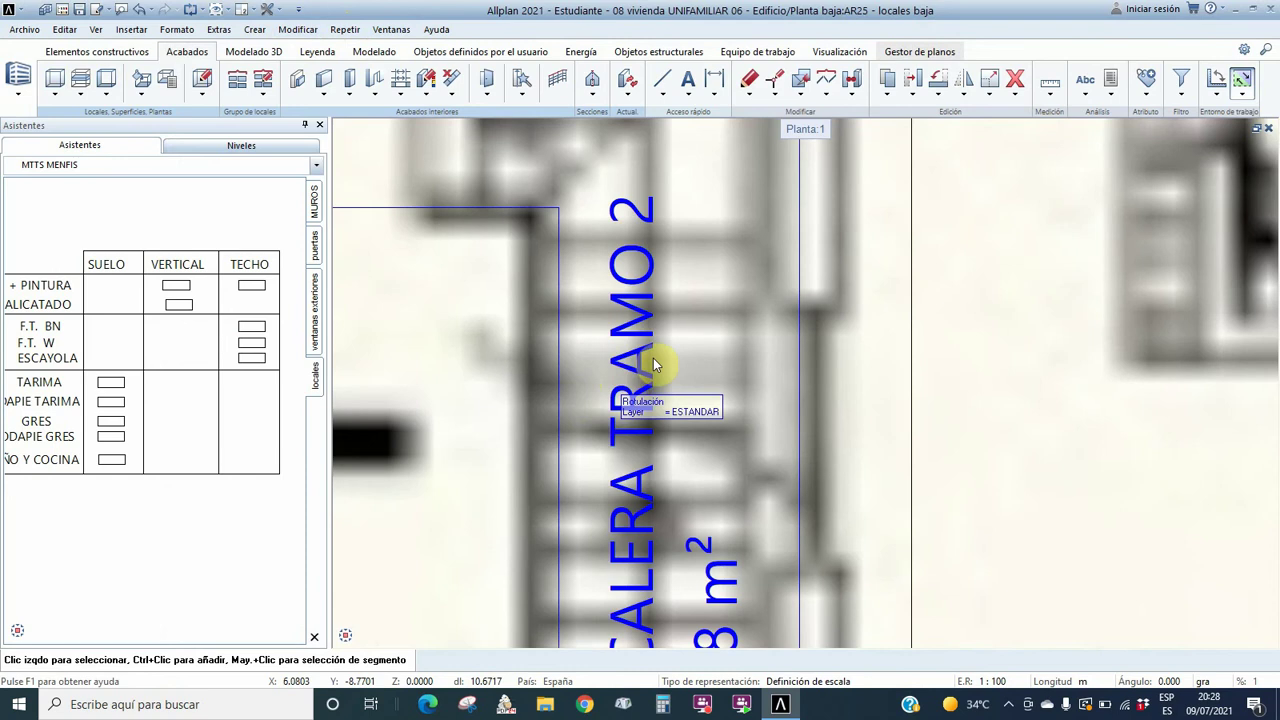
{"action": "left_click", "coordinate": [706, 350]}
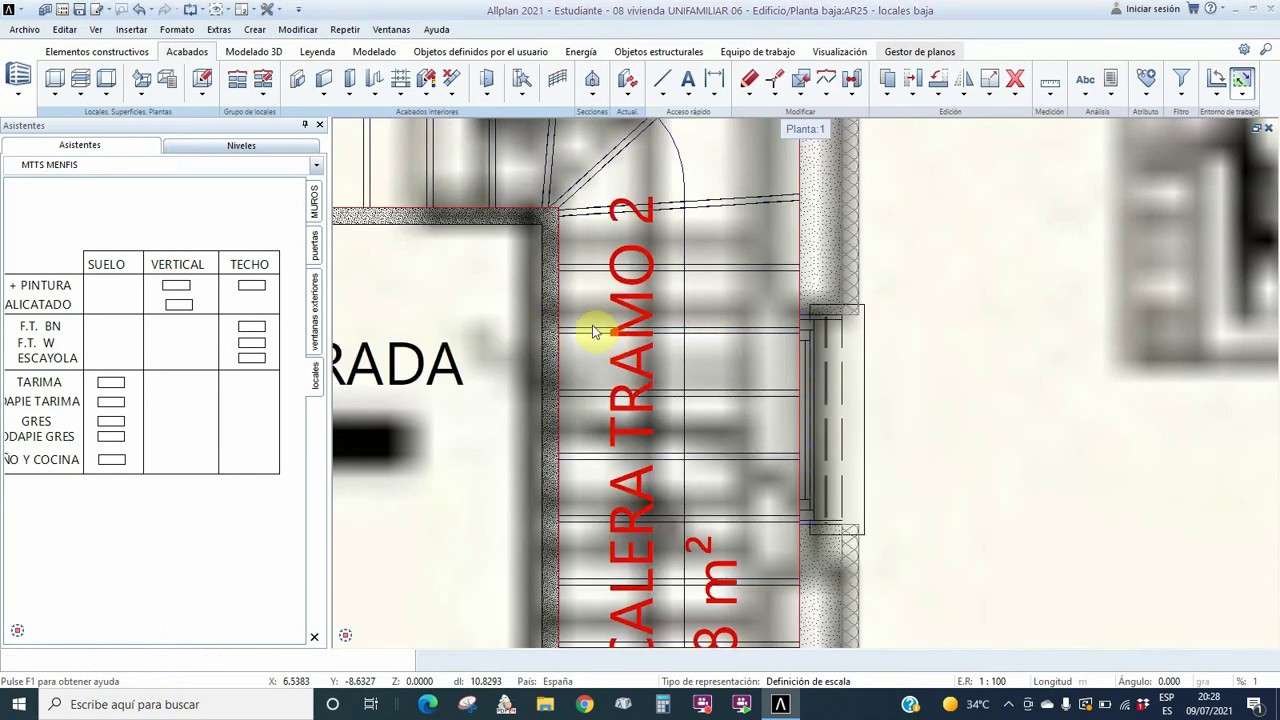
{"action": "double_click", "coordinate": [594, 332]}
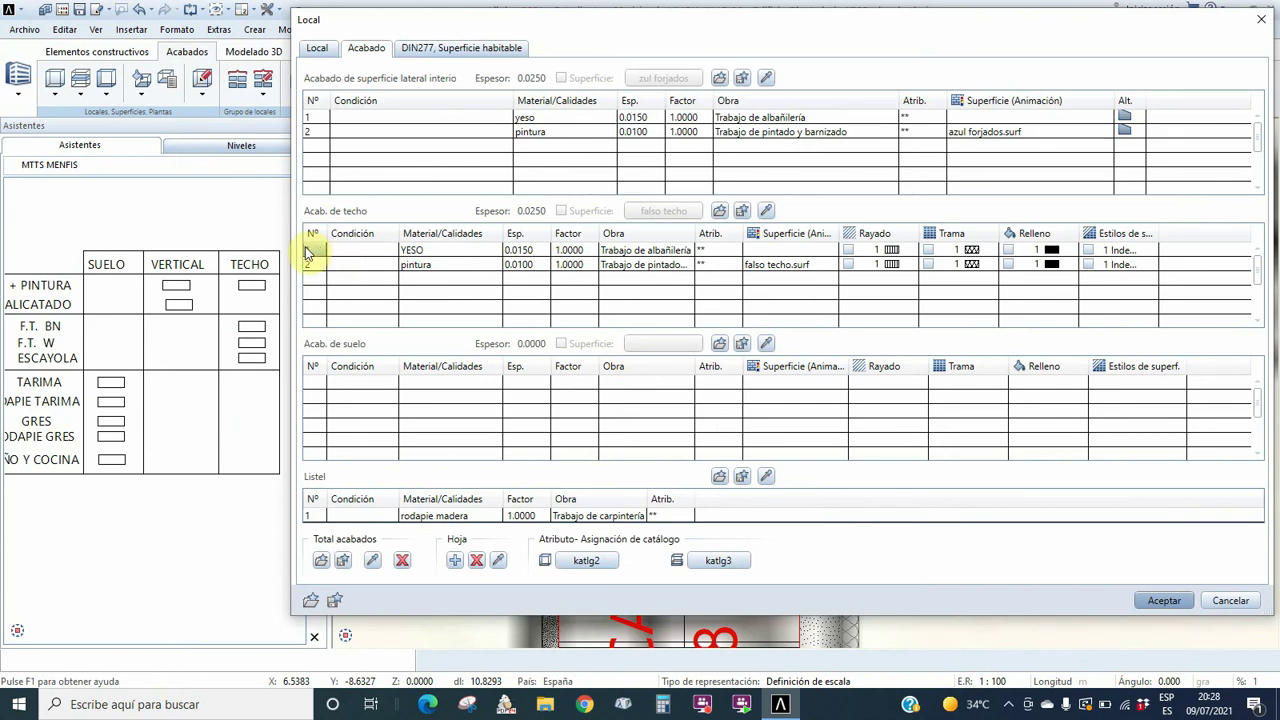
{"action": "left_click", "coordinate": [308, 252]}
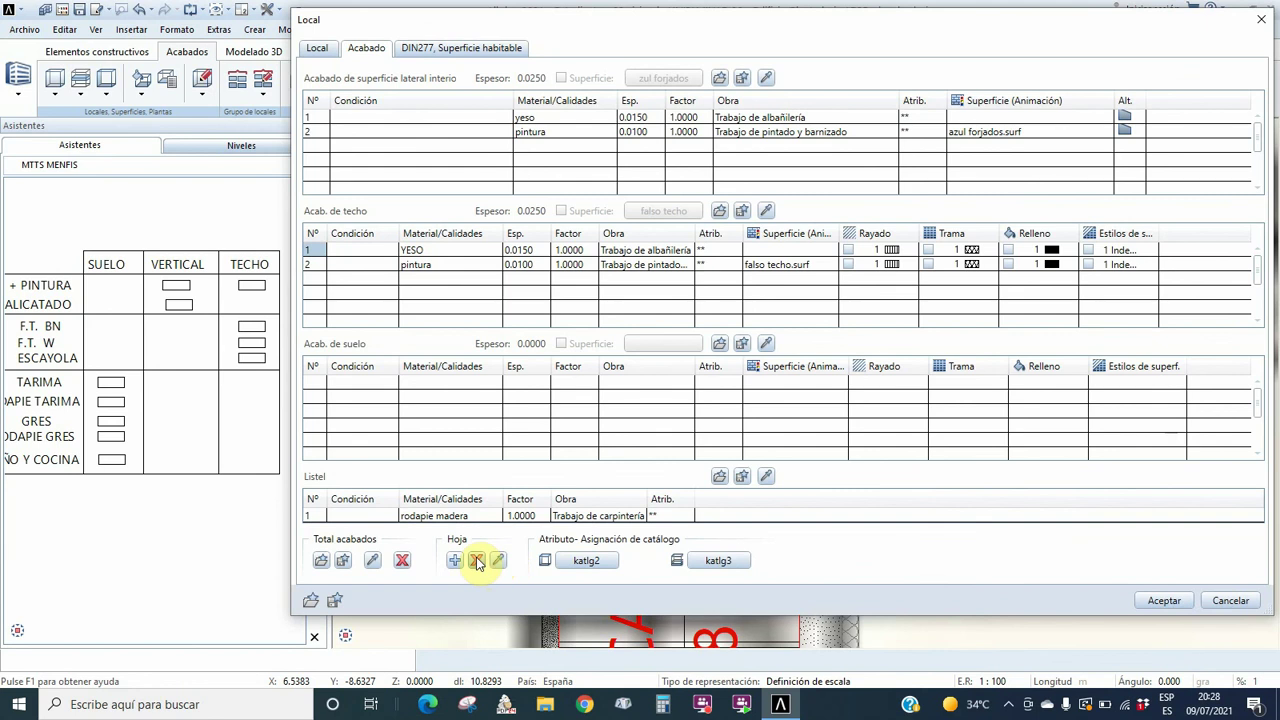
{"action": "left_click", "coordinate": [477, 560]}
{"action": "left_click", "coordinate": [477, 560]}
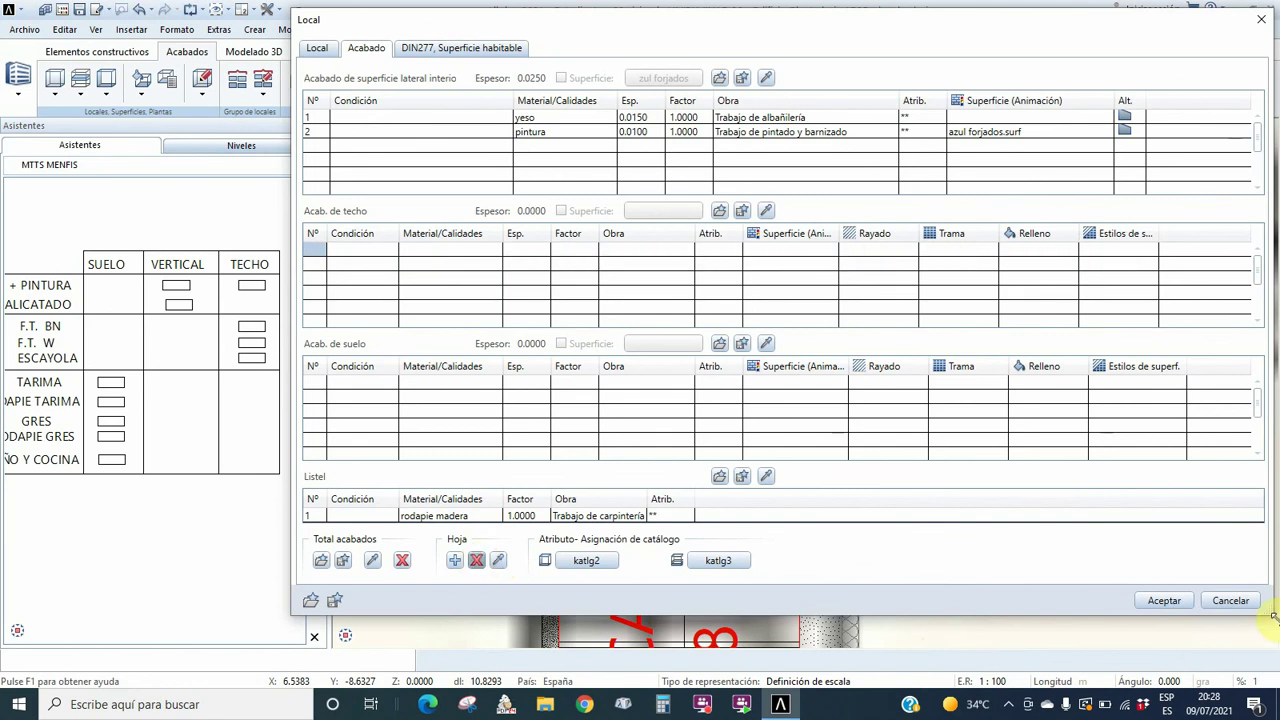
{"action": "left_click", "coordinate": [1165, 601]}
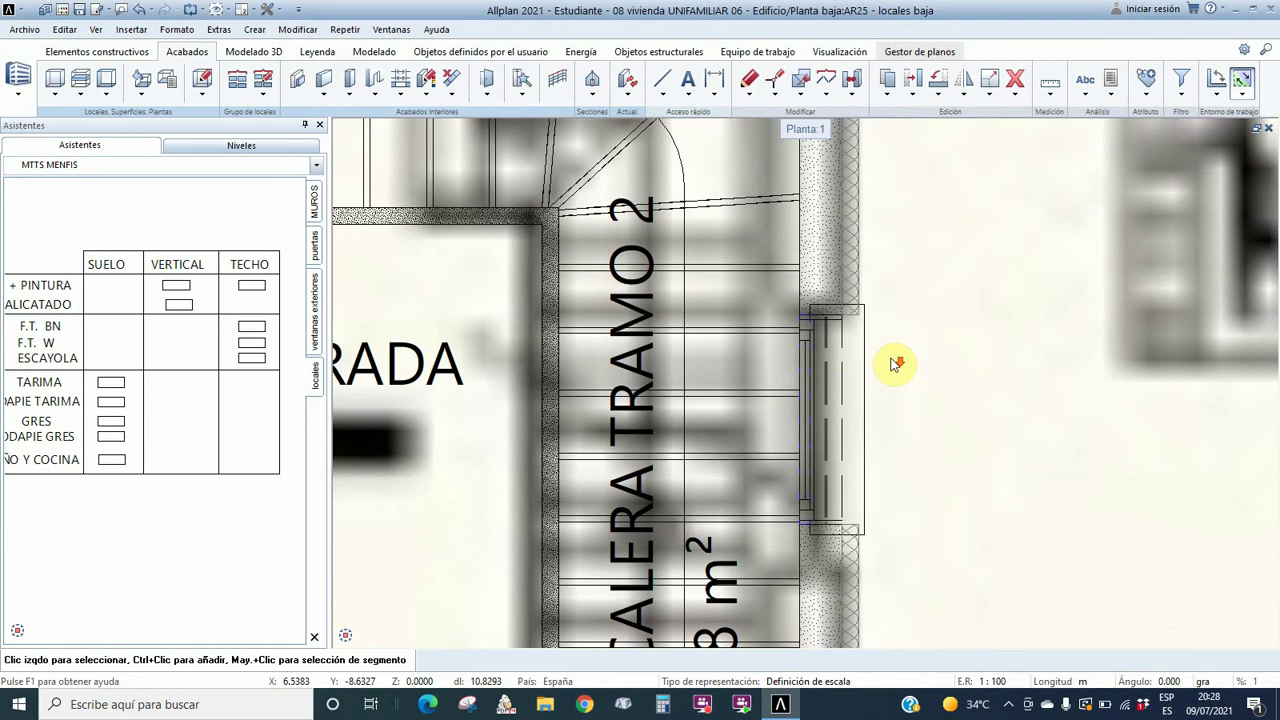
{"action": "scroll", "coordinate": [893, 362], "scroll_direction": "down", "scroll_amount": 2}
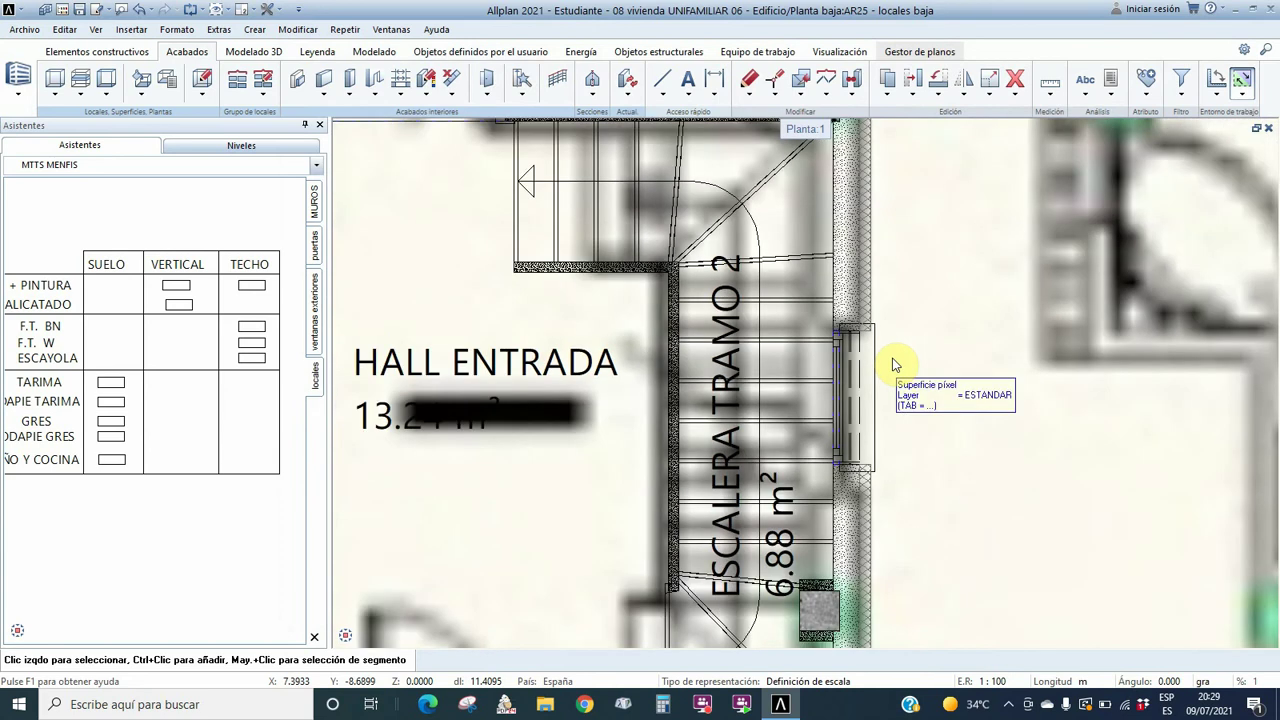
{"action": "scroll", "coordinate": [893, 362], "scroll_direction": "down", "scroll_amount": 3}
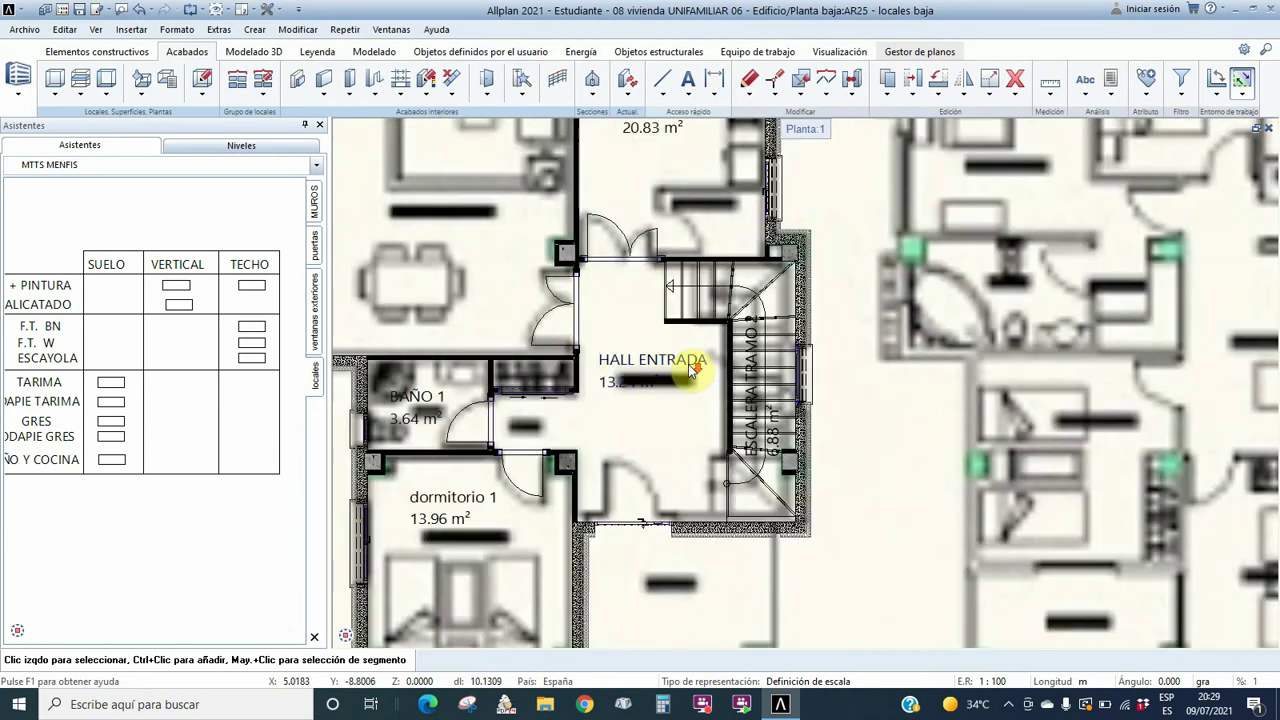
- Make file 35 locales primera current and activate the 1. Planta Primera files 31 and 36 to 39 as its background
{"action": "scroll", "coordinate": [820, 420], "scroll_direction": "down", "scroll_amount": 3}
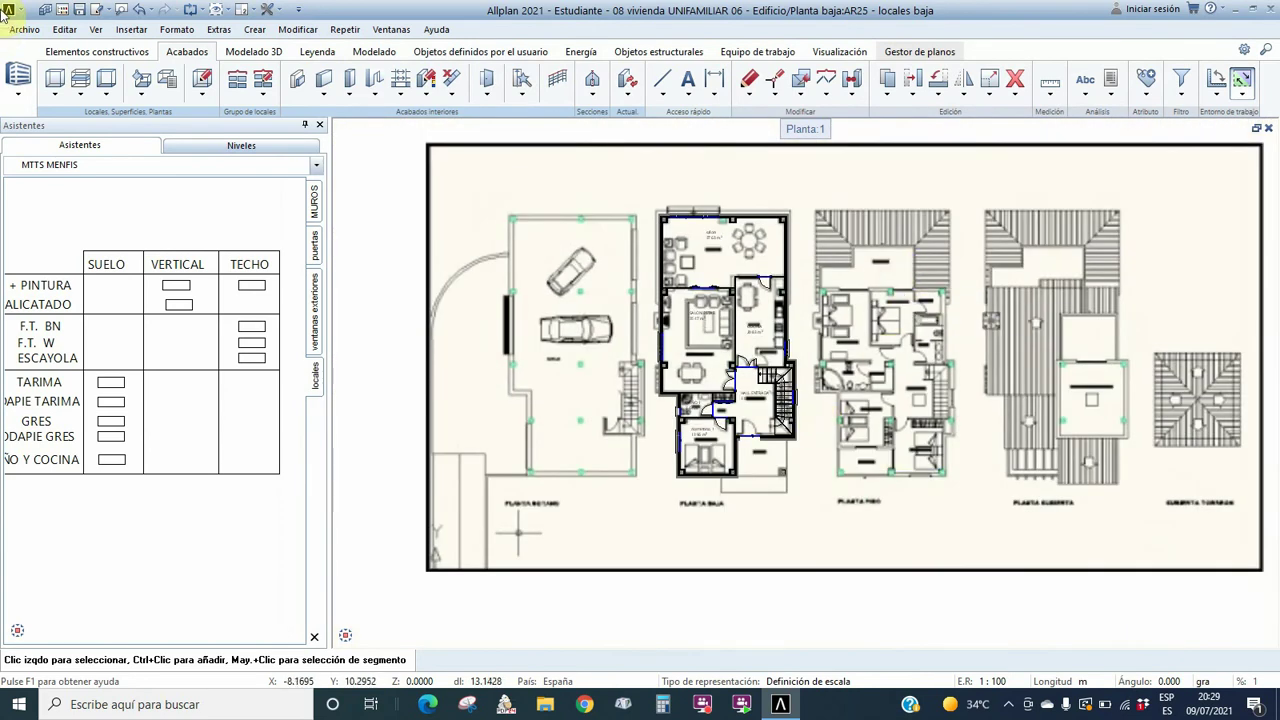
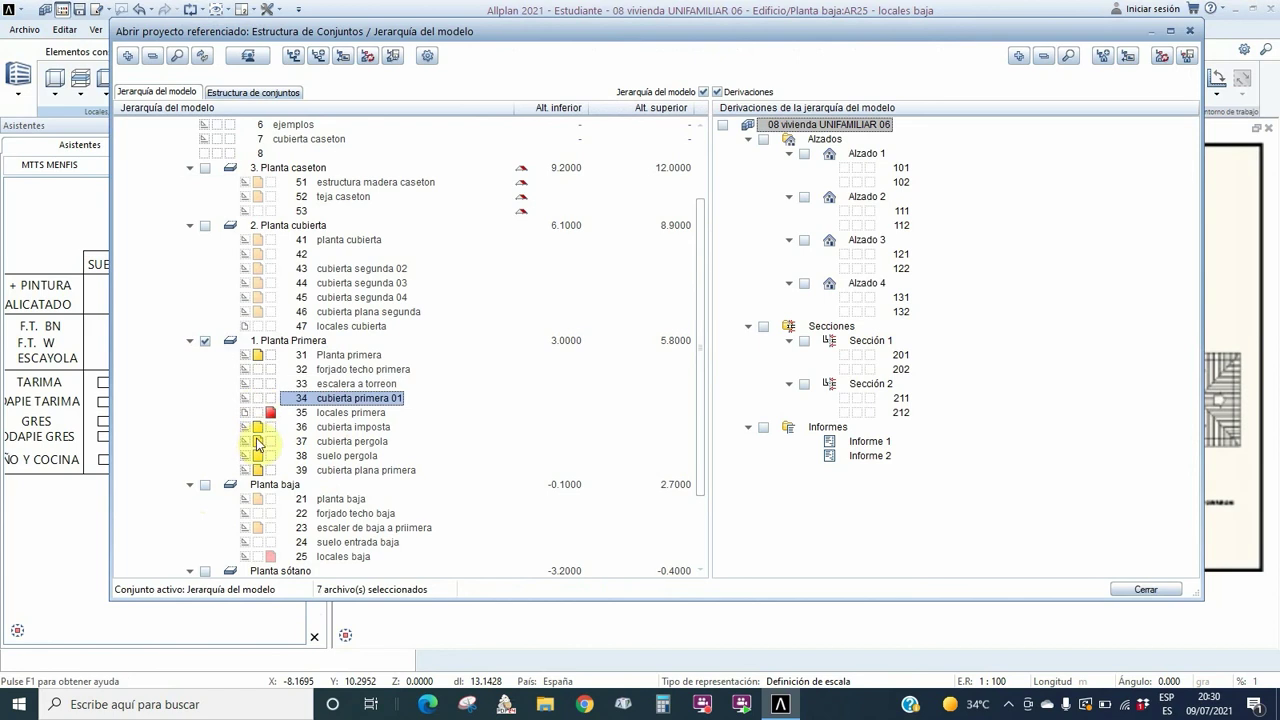
{"action": "left_click", "coordinate": [1146, 590]}
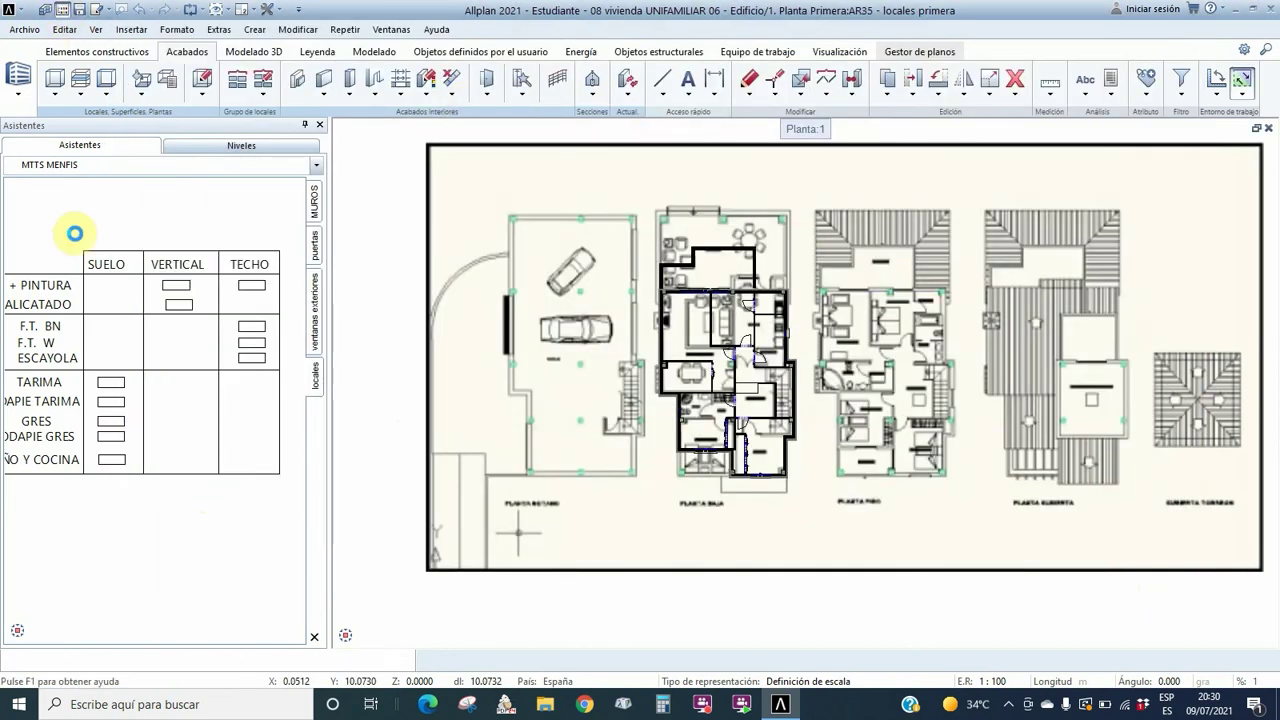
{"action": "left_click", "coordinate": [1144, 591]}
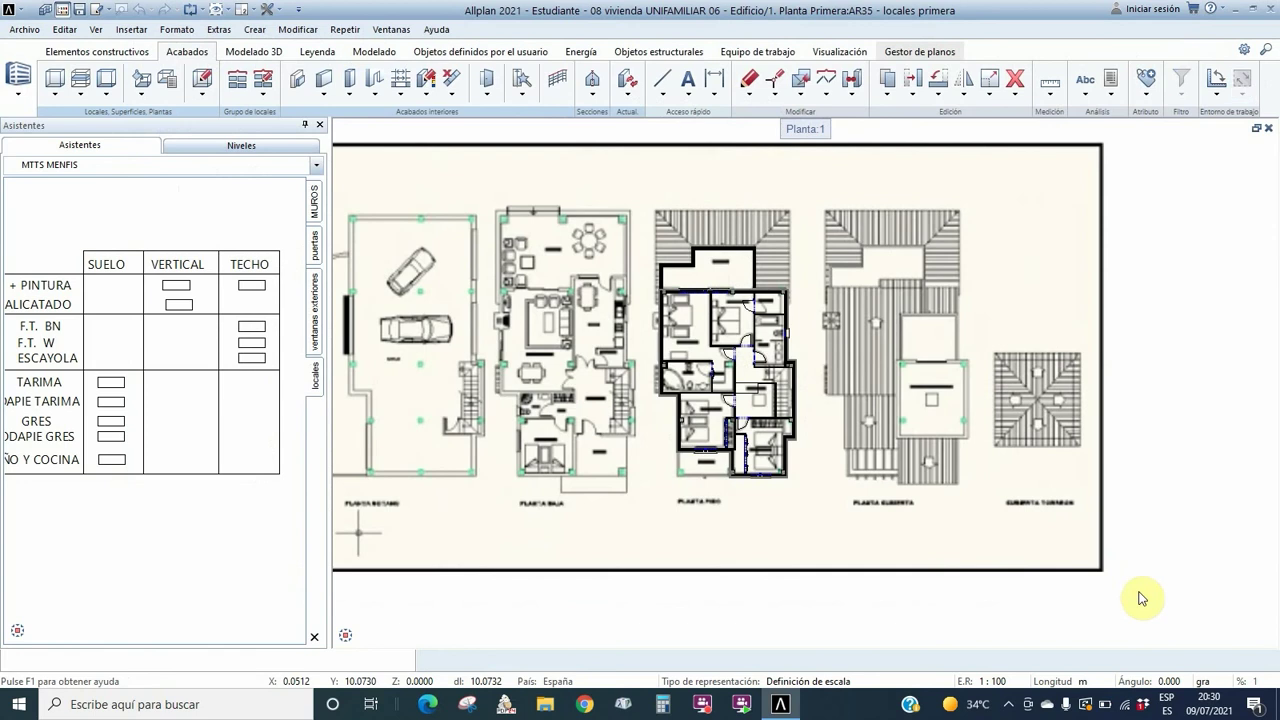
- Start a new room with short floor name P1, function DORMITORIO 2 and a room height of 2.5000
{"action": "scroll", "coordinate": [686, 306], "scroll_direction": "up", "scroll_amount": 6}
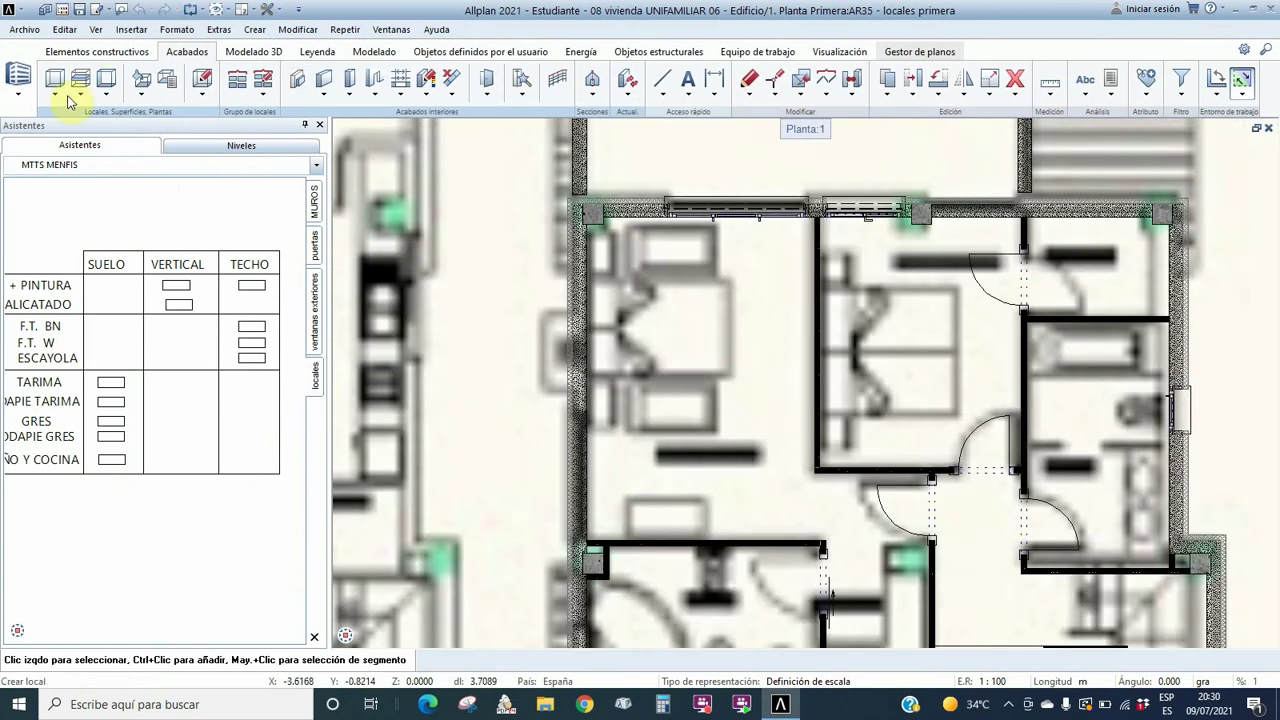
{"action": "left_click", "coordinate": [56, 93]}
{"action": "left_click", "coordinate": [62, 106]}
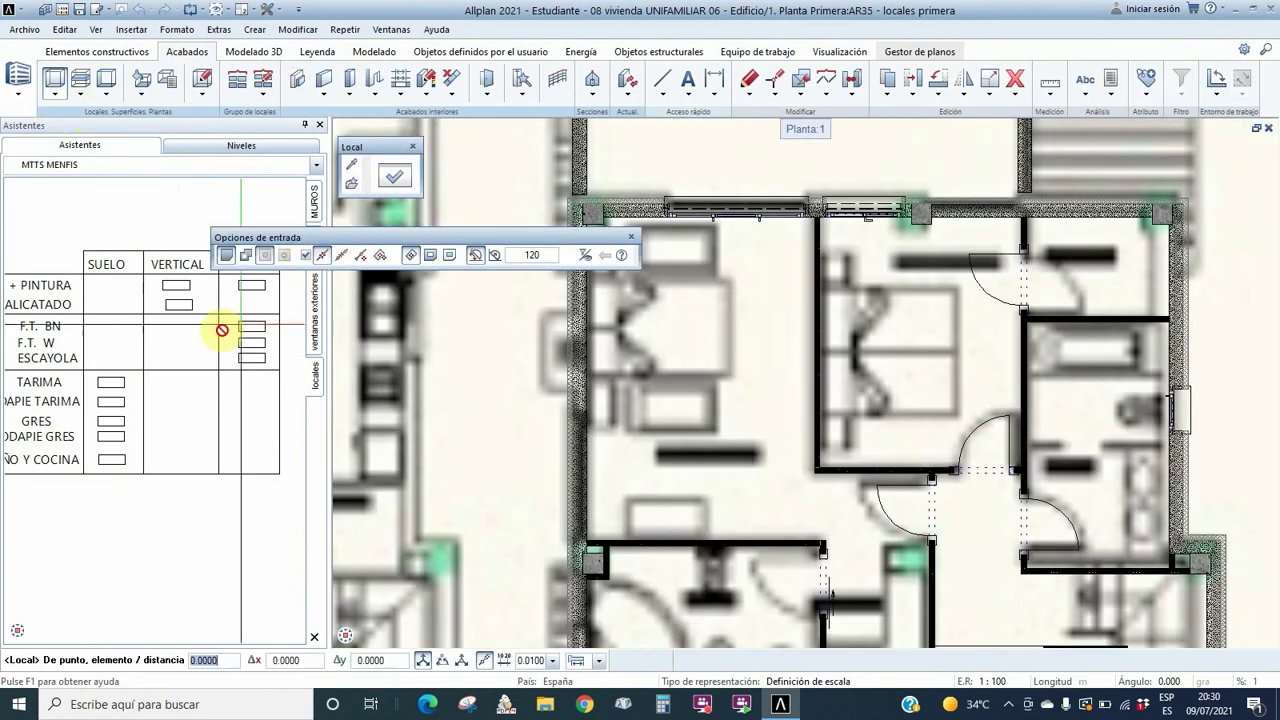
{"action": "left_click_drag", "start_coordinate": [370, 239], "coordinate": [414, 236]}
{"action": "left_click", "coordinate": [393, 181]}
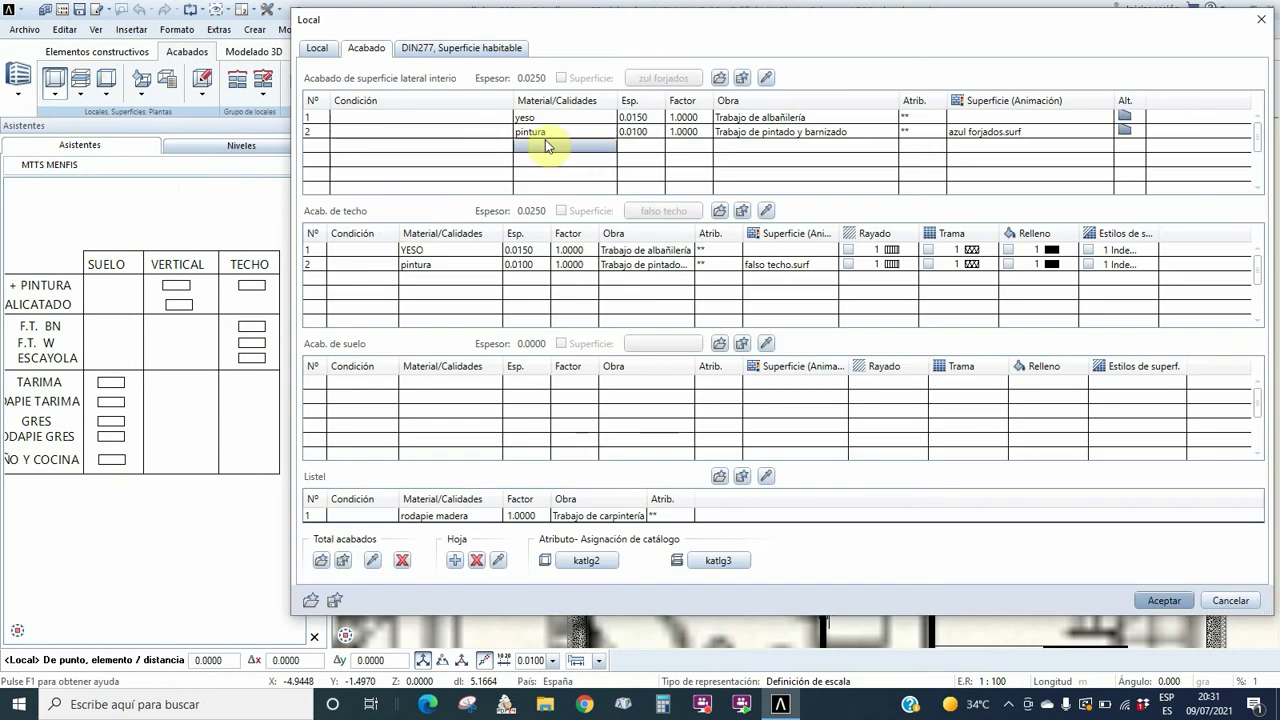
{"action": "left_click", "coordinate": [317, 48]}
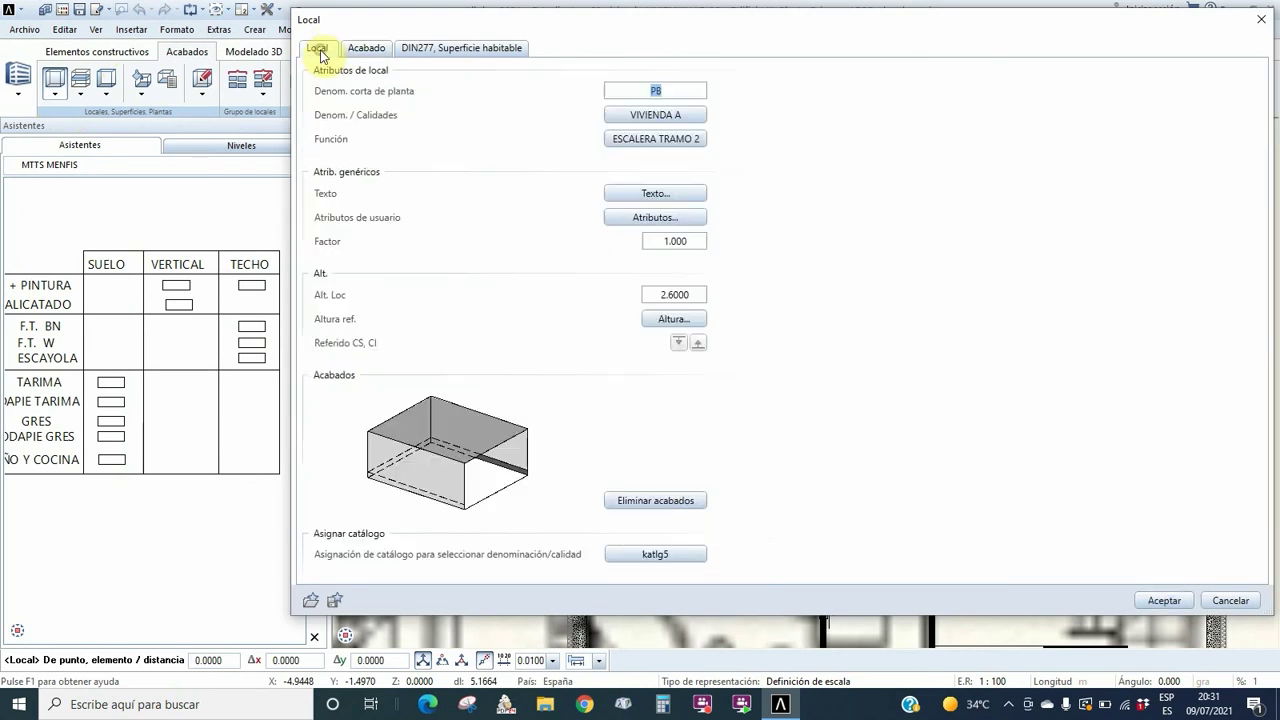
{"action": "left_click", "coordinate": [645, 137]}
{"action": "double_click", "coordinate": [537, 299]}
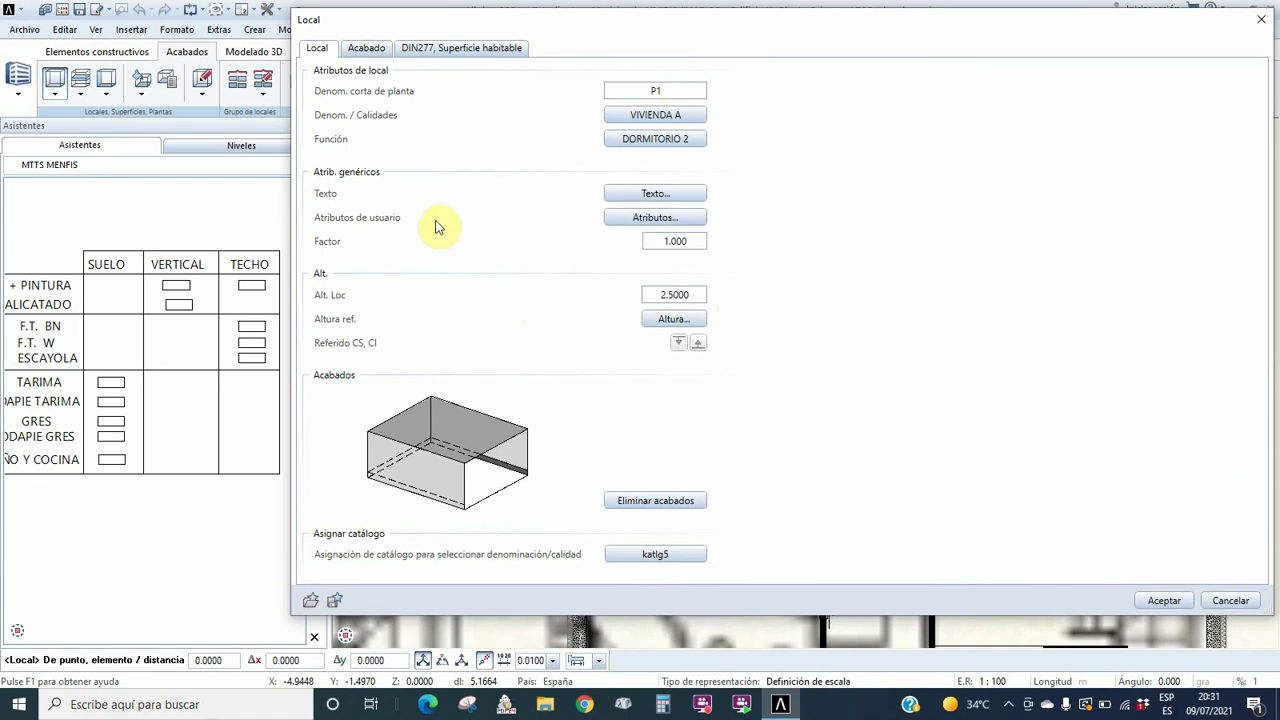
- Clear the room's finishes, then adopt yeso and pintura for the walls and PLADUR BN with pintura for the ceiling from the assistant samples
{"action": "left_click", "coordinate": [365, 49]}
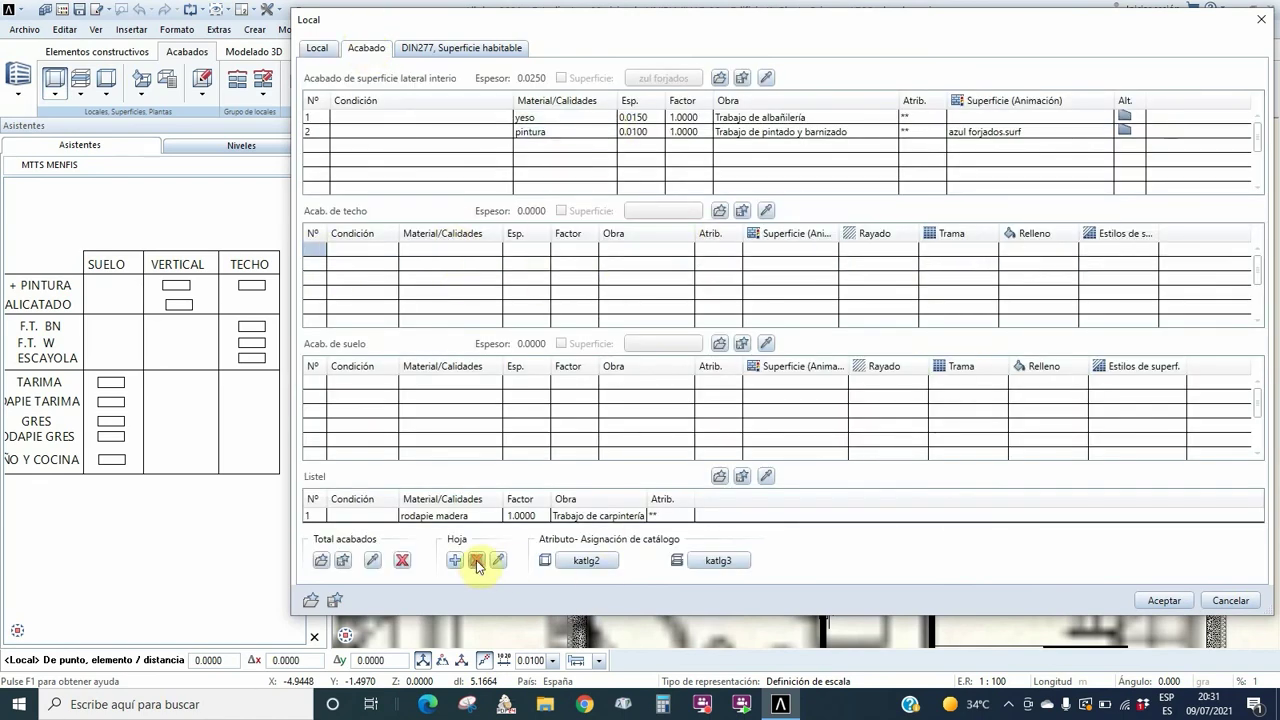
{"action": "left_click", "coordinate": [402, 561]}
{"action": "left_click", "coordinate": [765, 79]}
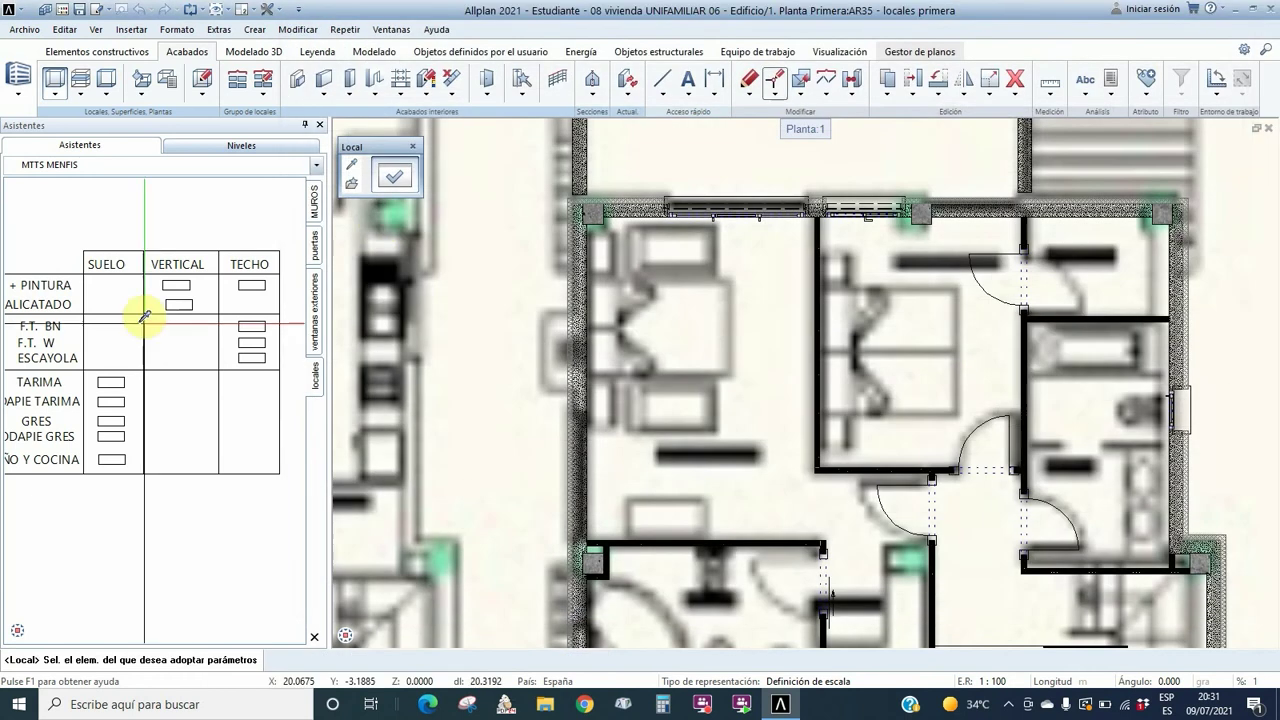
{"action": "left_click", "coordinate": [183, 291]}
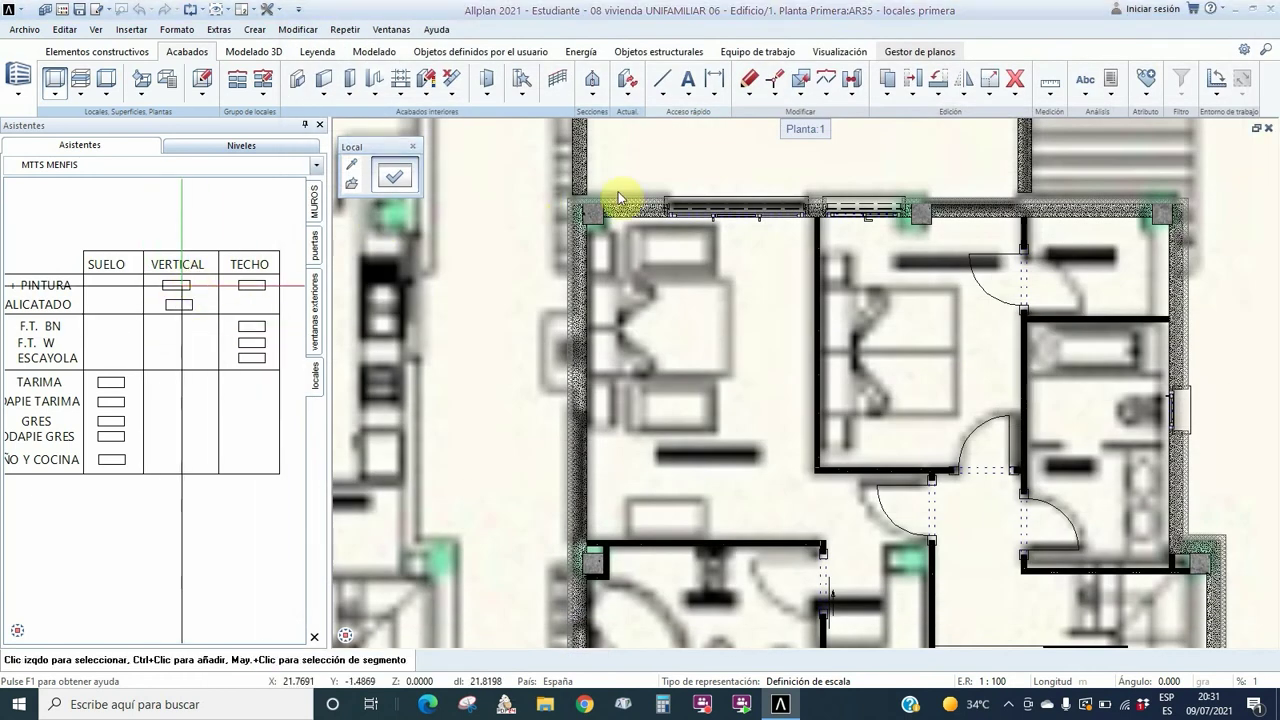
{"action": "left_click", "coordinate": [766, 212]}
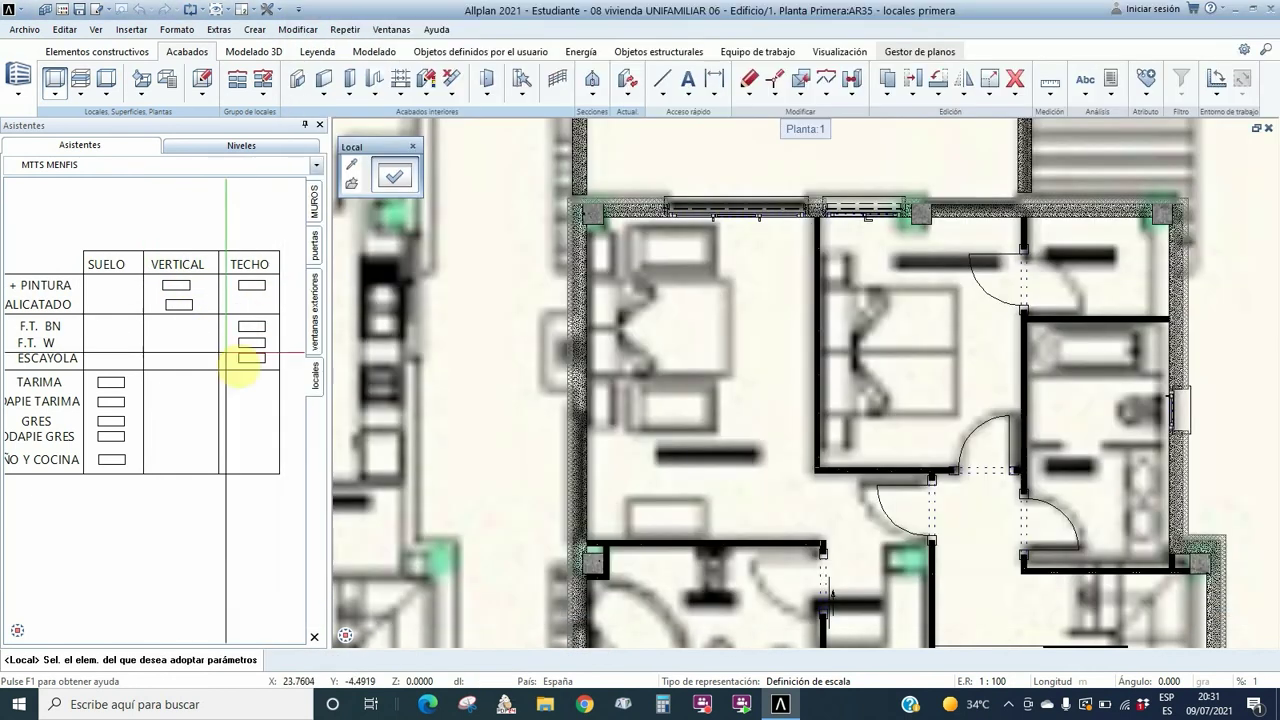
{"action": "left_click", "coordinate": [264, 318]}
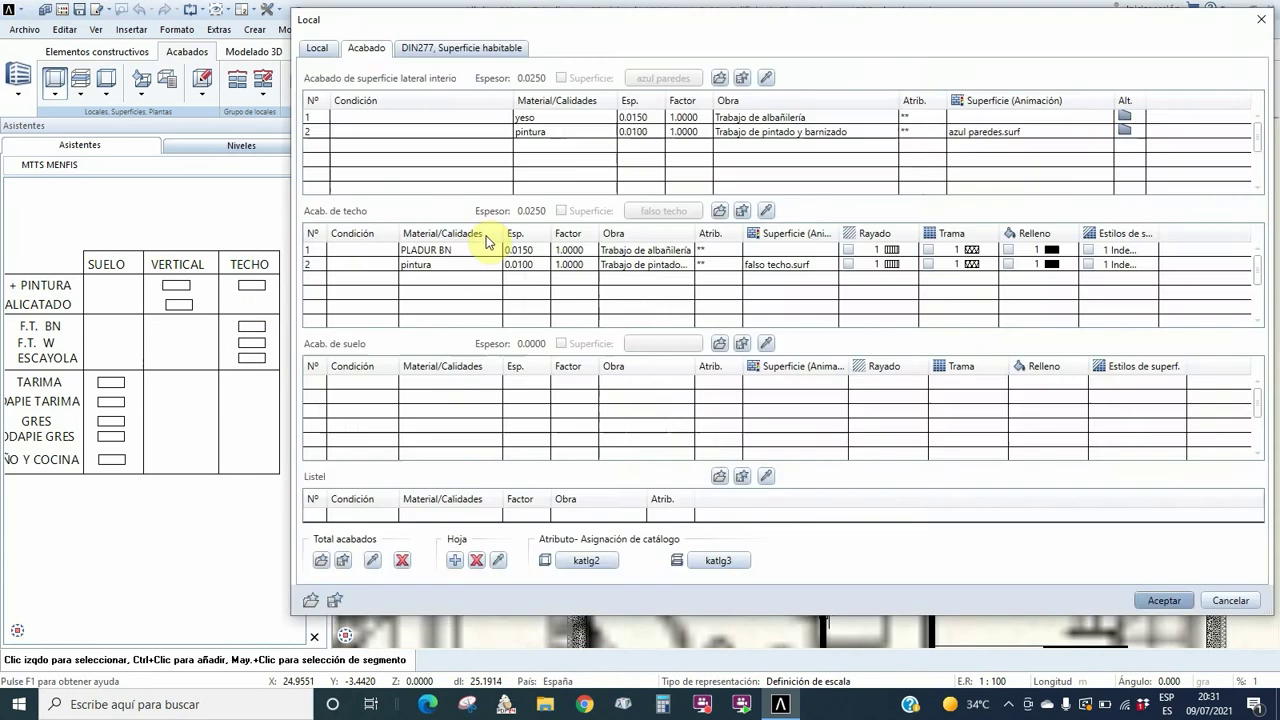
- Adopt the plaston and PARQUET floor finish and the rodapie madera skirting from the assistant's sample elements
{"action": "left_click", "coordinate": [767, 344]}
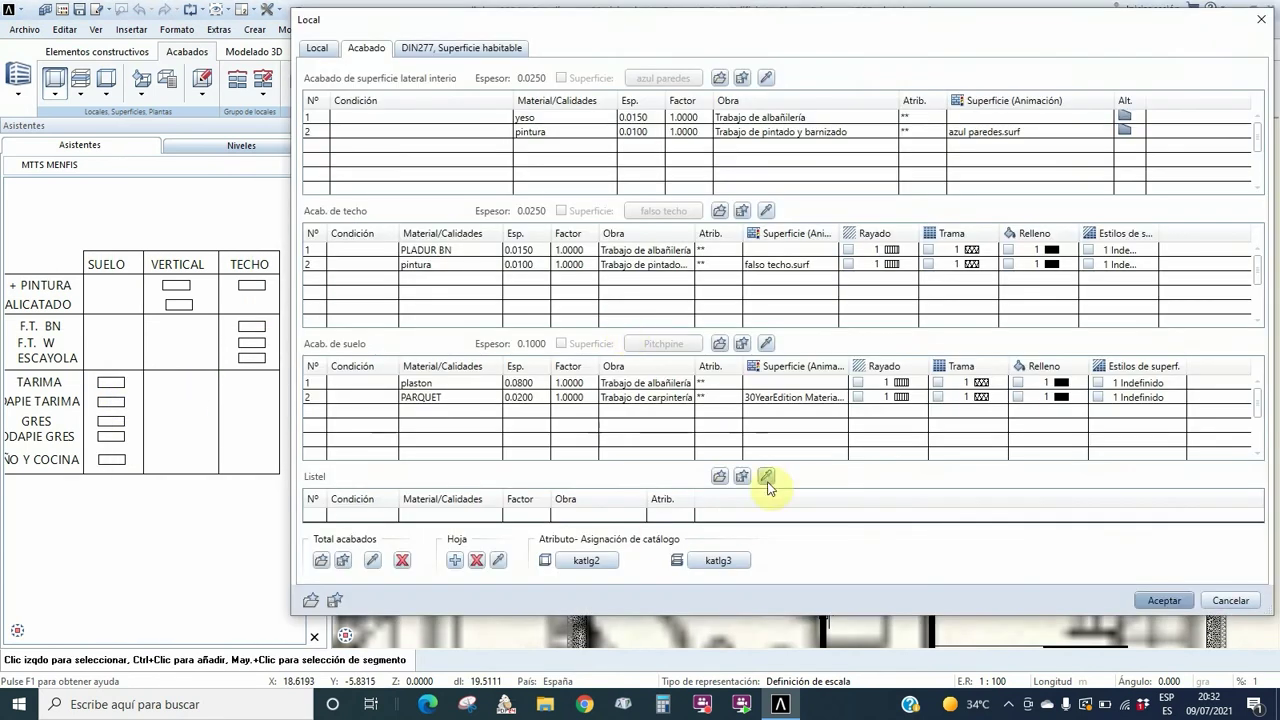
{"action": "left_click", "coordinate": [766, 477]}
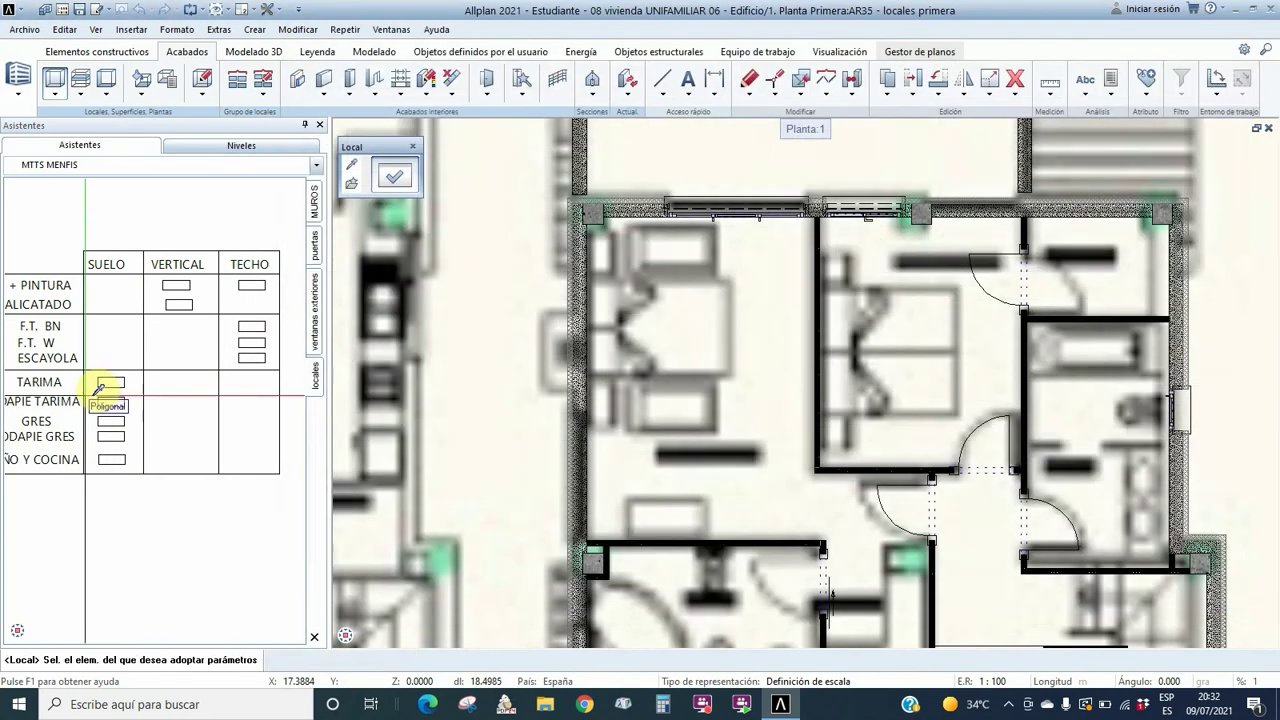
{"action": "left_click", "coordinate": [111, 380]}
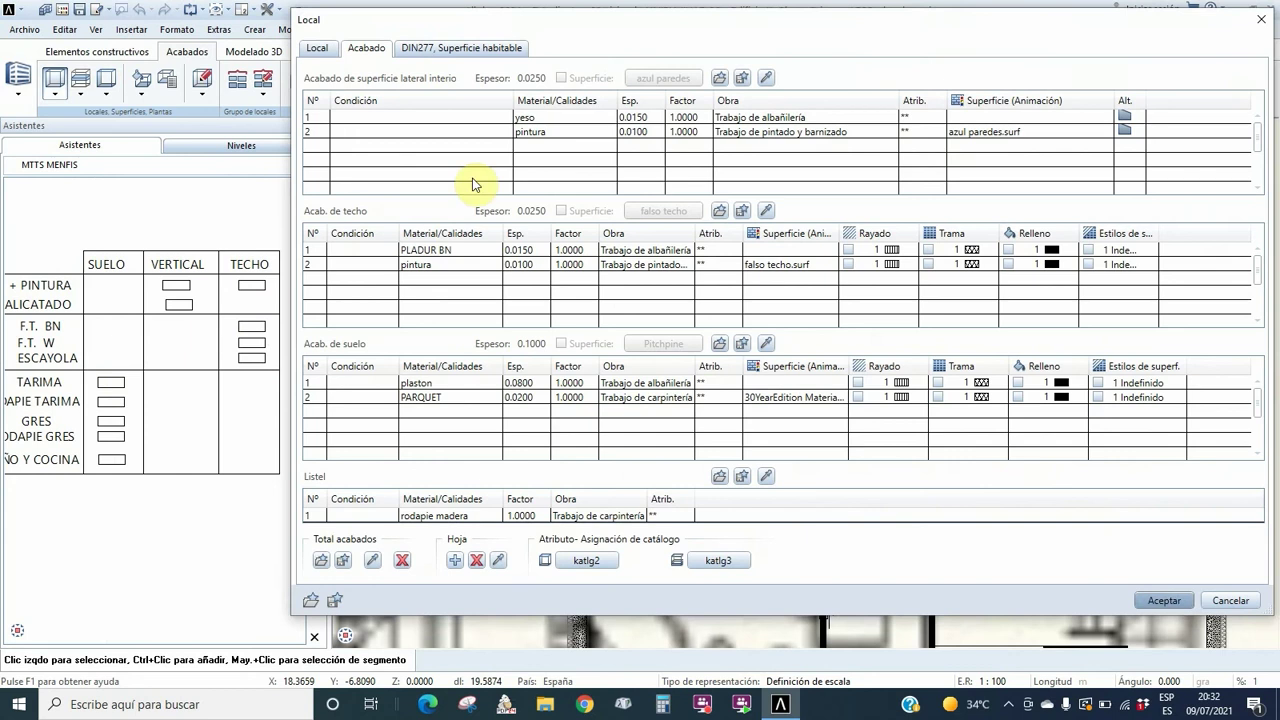
- Create the DORMITORIO 2 room in the large bedroom of the first floor and place its legend inside it
{"action": "left_click", "coordinate": [1160, 601]}
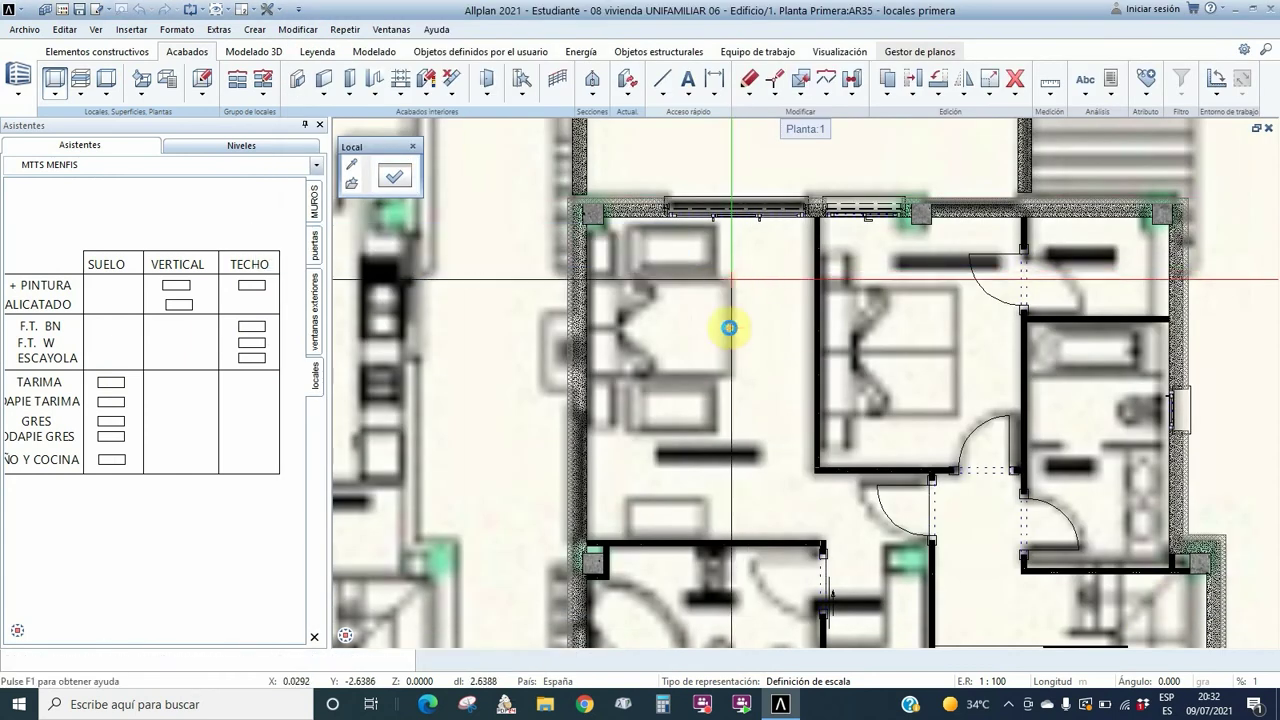
{"action": "left_click", "coordinate": [709, 414]}
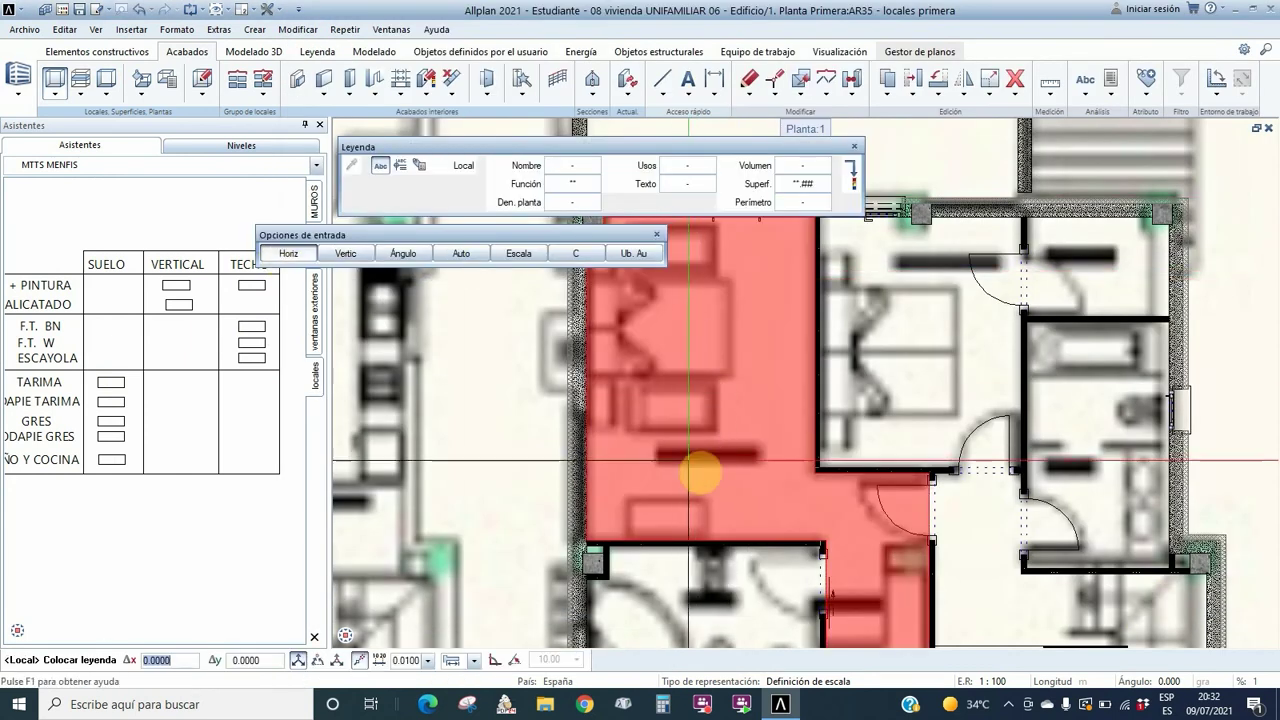
{"action": "left_click", "coordinate": [618, 460]}
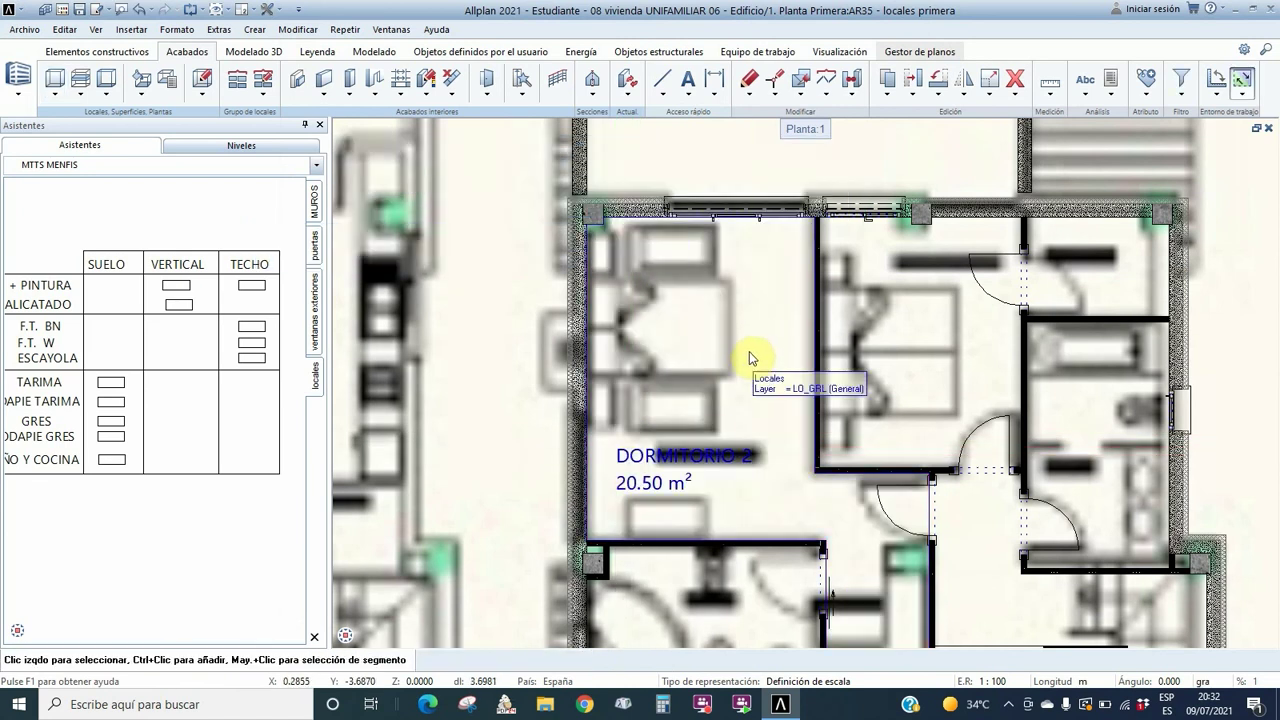
- Create the DORMITORIO 3 room with the same finishes in the bedroom beside DORMITORIO 2 and place its legend
{"action": "left_click", "coordinate": [66, 108]}
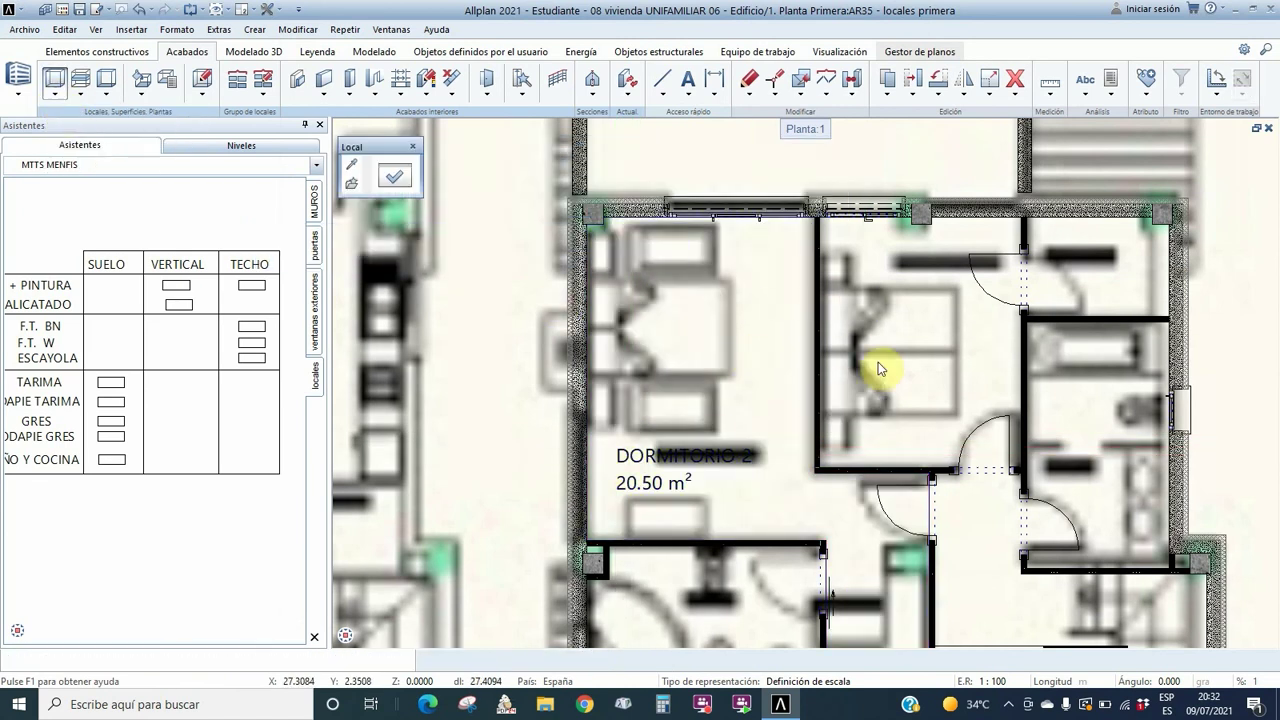
{"action": "left_click", "coordinate": [350, 183]}
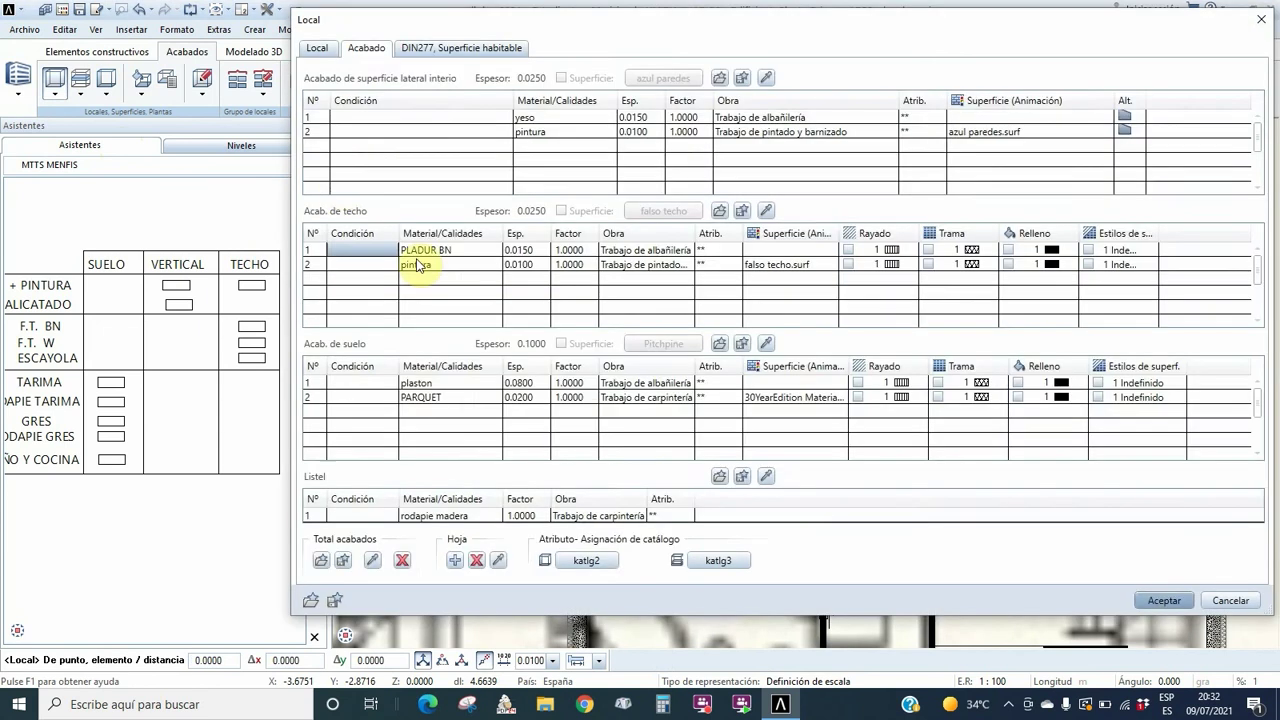
{"action": "left_click", "coordinate": [330, 50]}
{"action": "left_click", "coordinate": [626, 137]}
{"action": "double_click", "coordinate": [528, 320]}
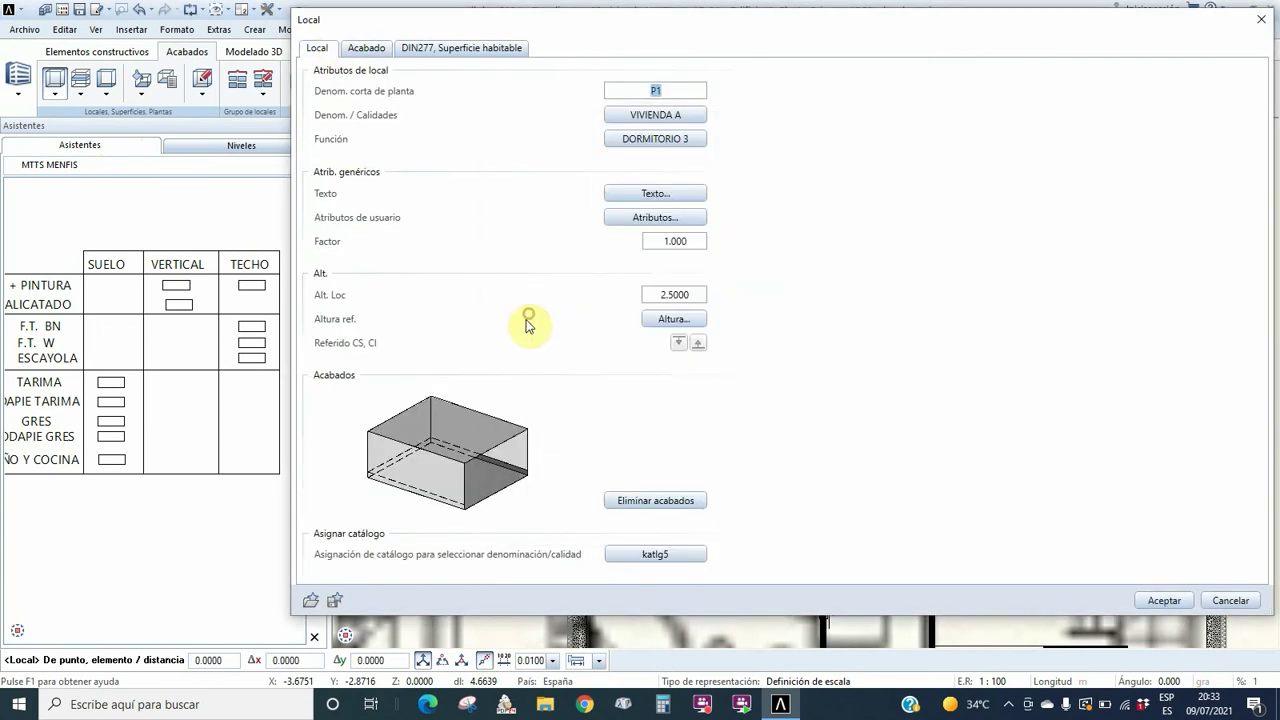
{"action": "left_click", "coordinate": [1162, 604]}
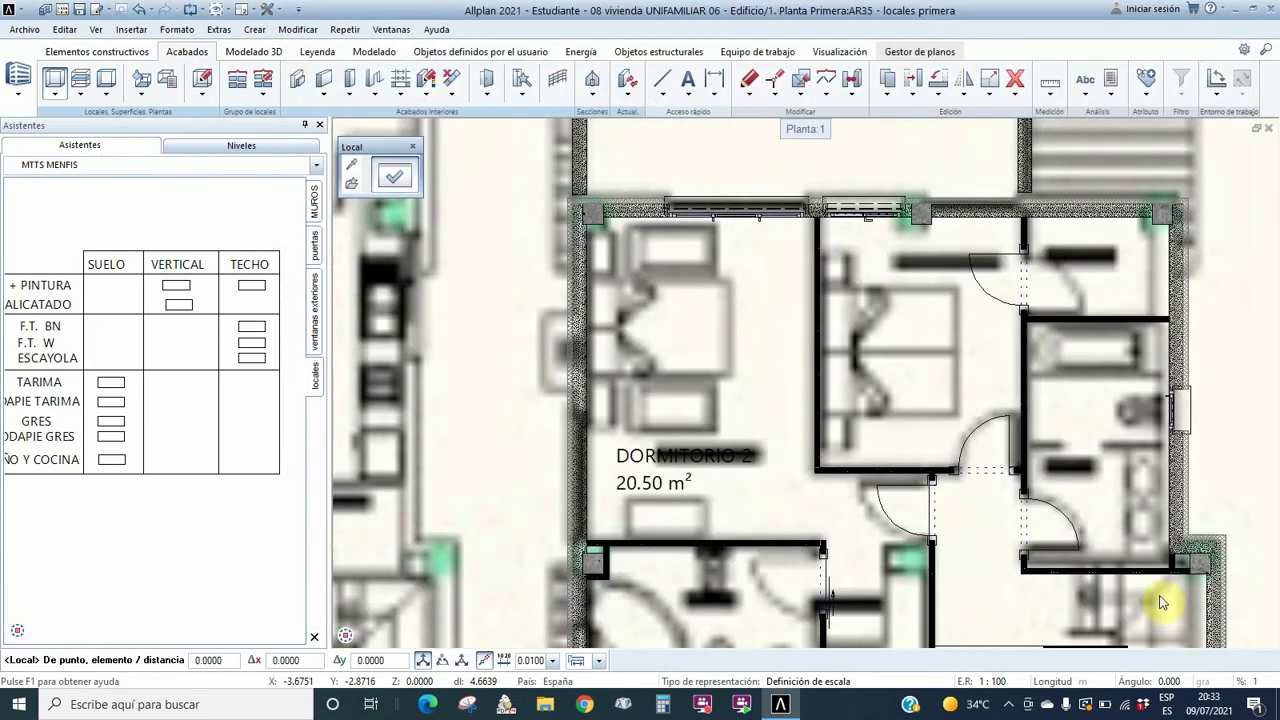
{"action": "left_click", "coordinate": [922, 320]}
{"action": "left_click", "coordinate": [884, 324]}
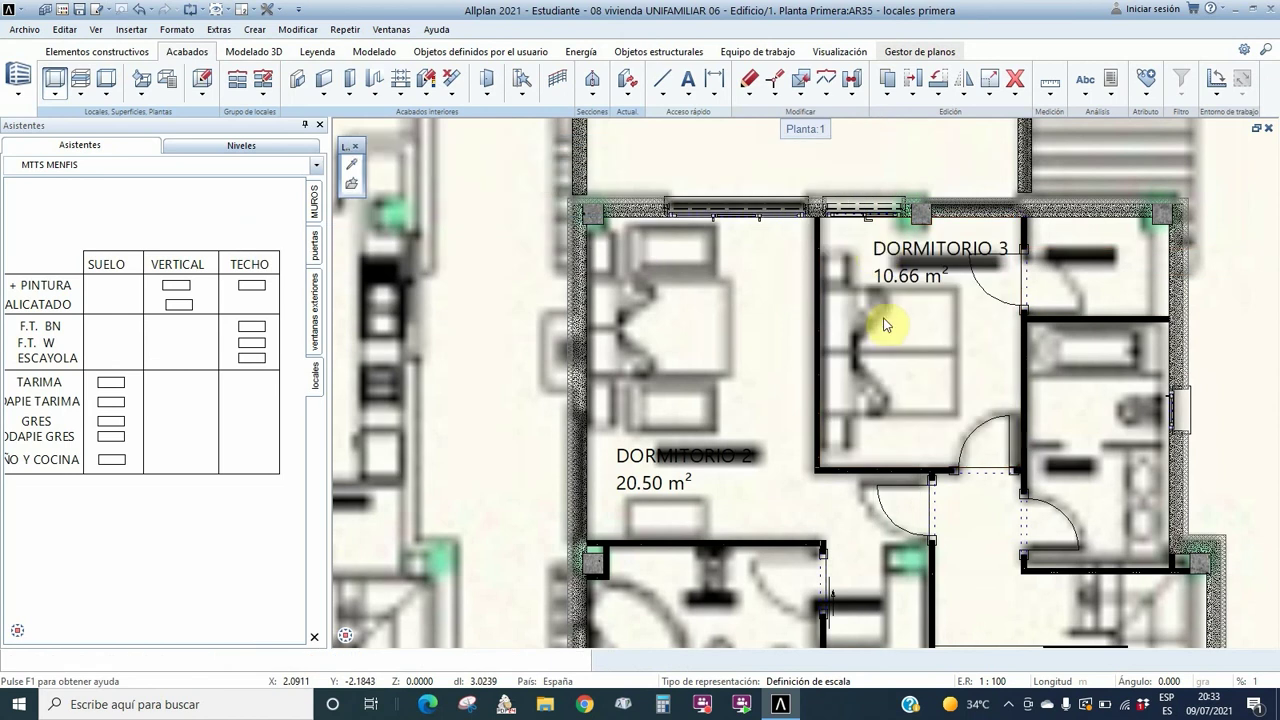
{"action": "scroll", "coordinate": [843, 391], "scroll_direction": "down", "scroll_amount": 5}
{"action": "key", "text": "Escape"}
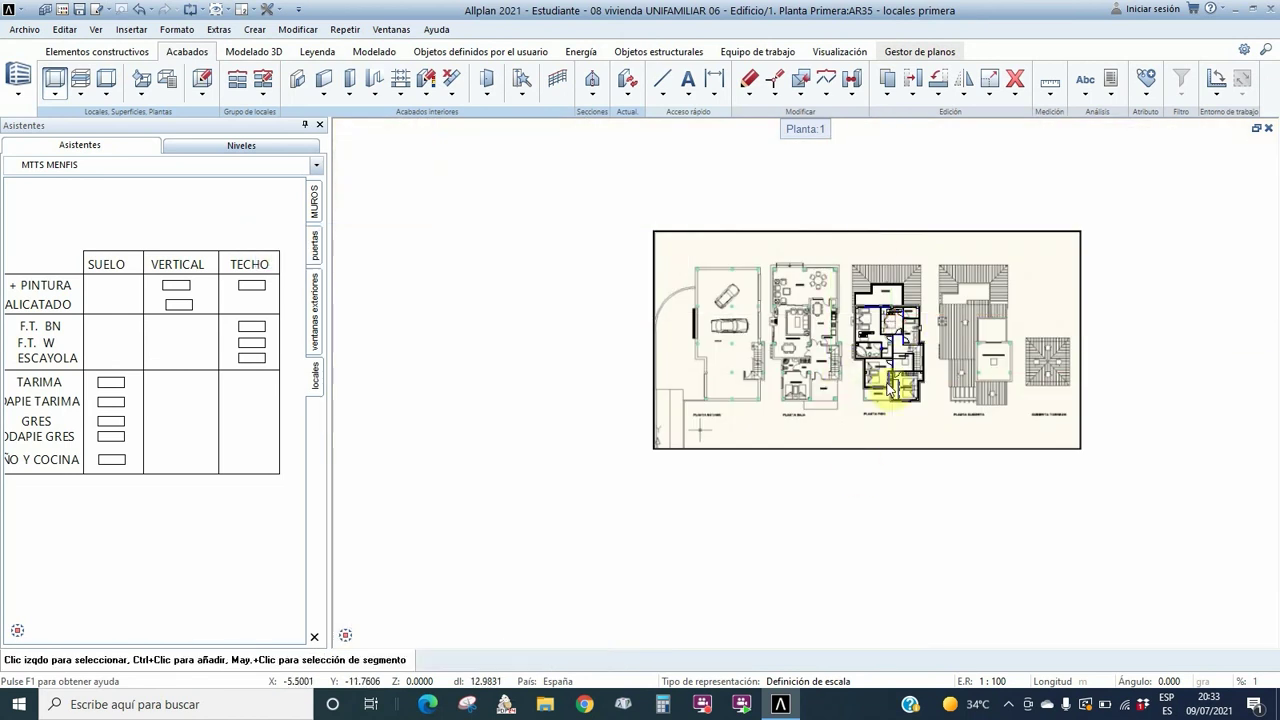
- Create the dormitorio 4 room with the same finishes in the twin-bed bedroom below the bathroom and place its legend
{"action": "scroll", "coordinate": [928, 338], "scroll_direction": "up", "scroll_amount": 2}
{"action": "scroll", "coordinate": [928, 338], "scroll_direction": "up", "scroll_amount": 3}
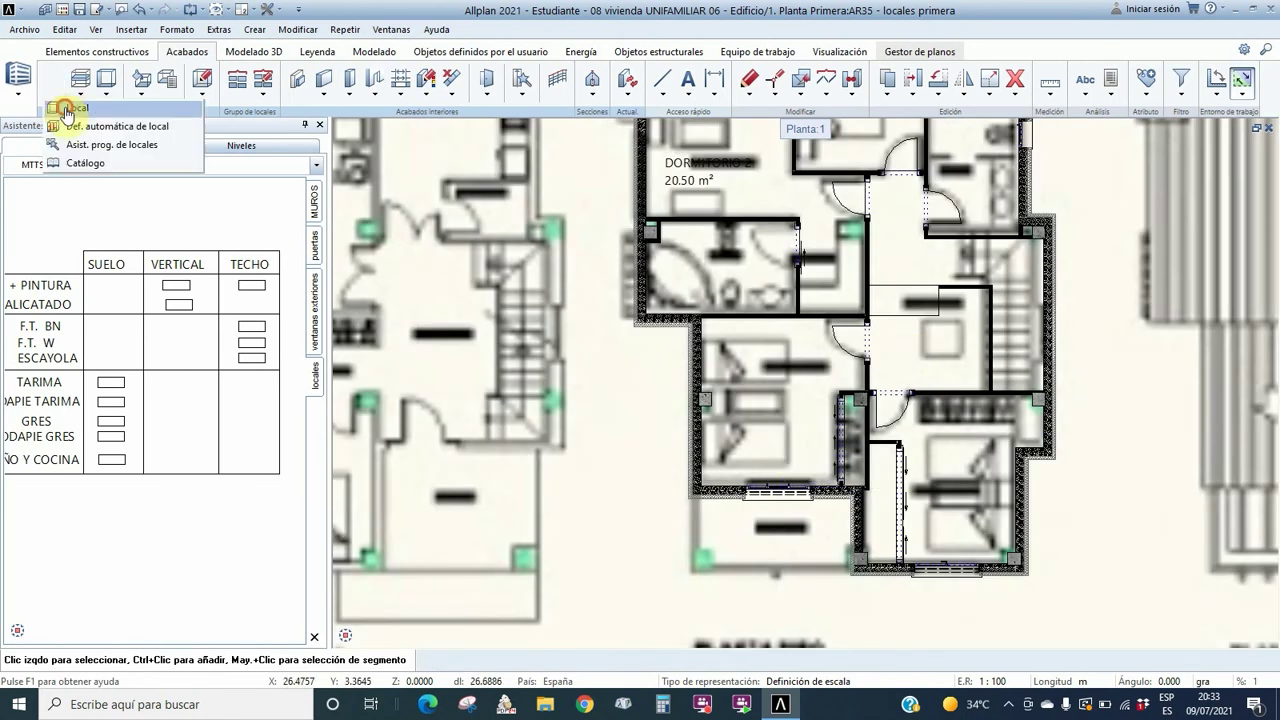
{"action": "left_click", "coordinate": [55, 80]}
{"action": "left_click", "coordinate": [396, 178]}
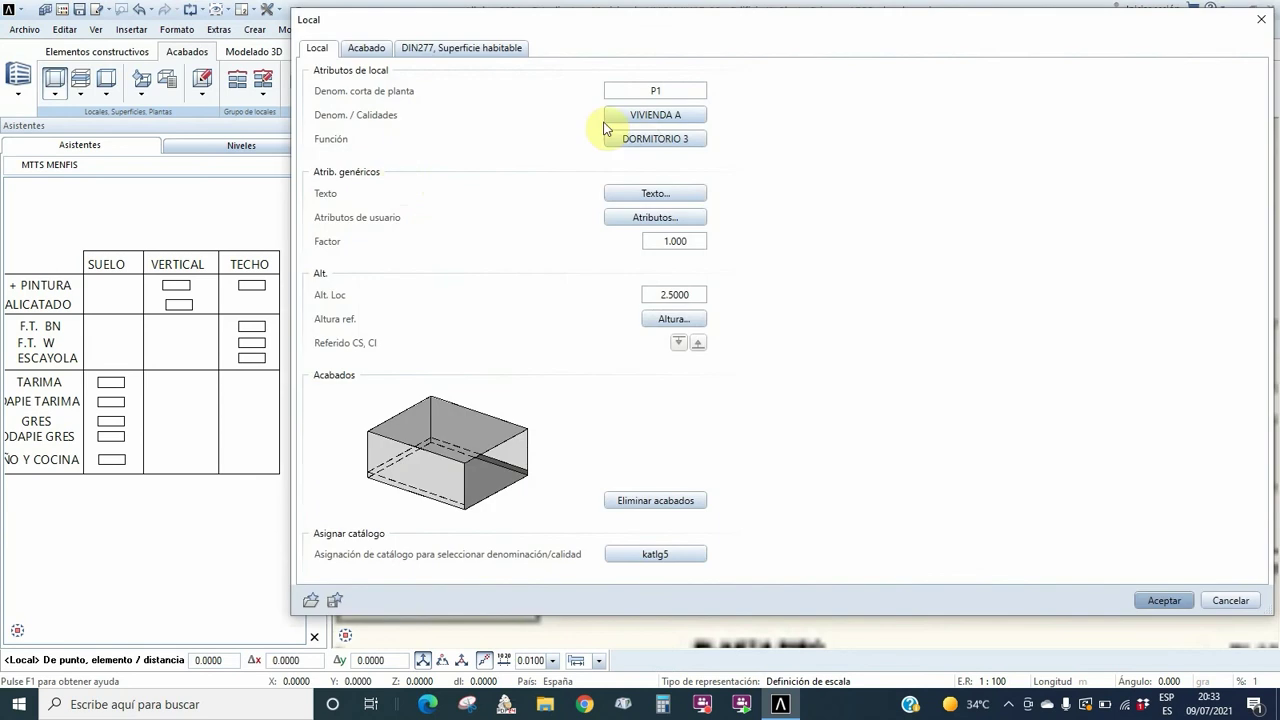
{"action": "left_click", "coordinate": [655, 135]}
{"action": "double_click", "coordinate": [545, 330]}
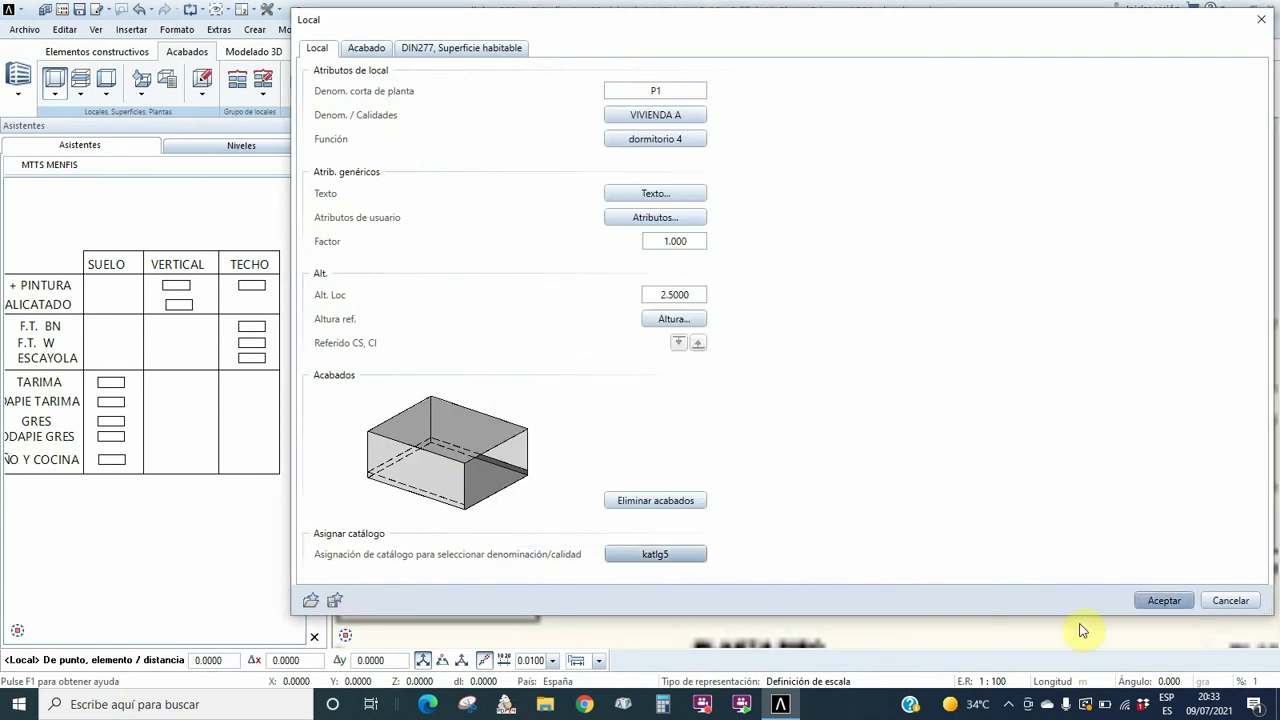
{"action": "left_click", "coordinate": [1168, 601]}
{"action": "left_click", "coordinate": [800, 390]}
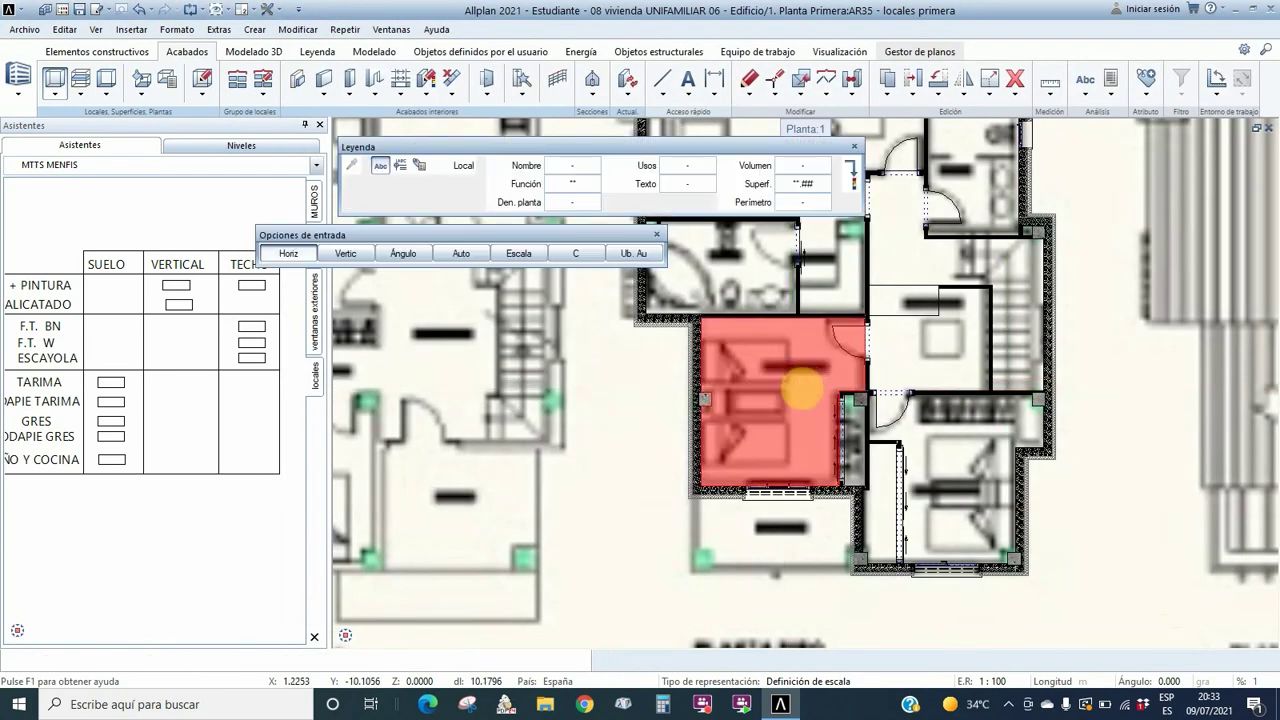
{"action": "left_click", "coordinate": [780, 370]}
- Start another room with the same finishes and enter DORMITORIO 5 as its function
{"action": "left_click", "coordinate": [58, 97]}
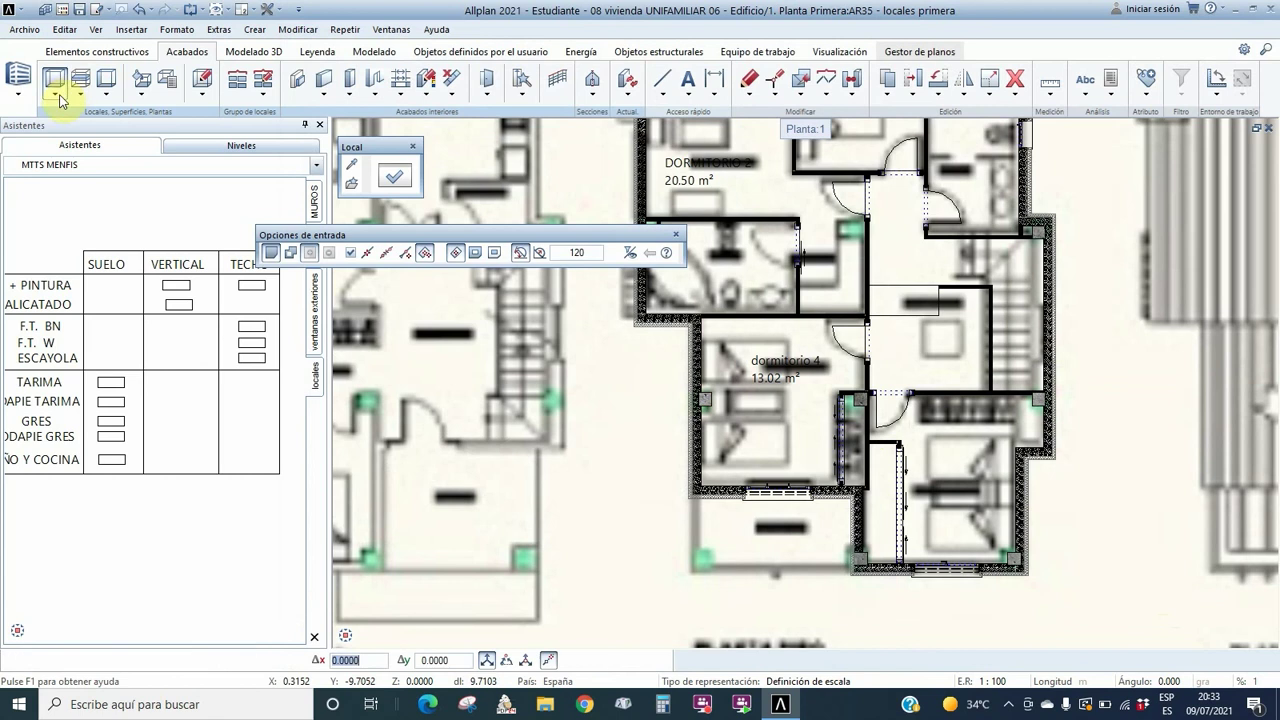
{"action": "left_click", "coordinate": [57, 96]}
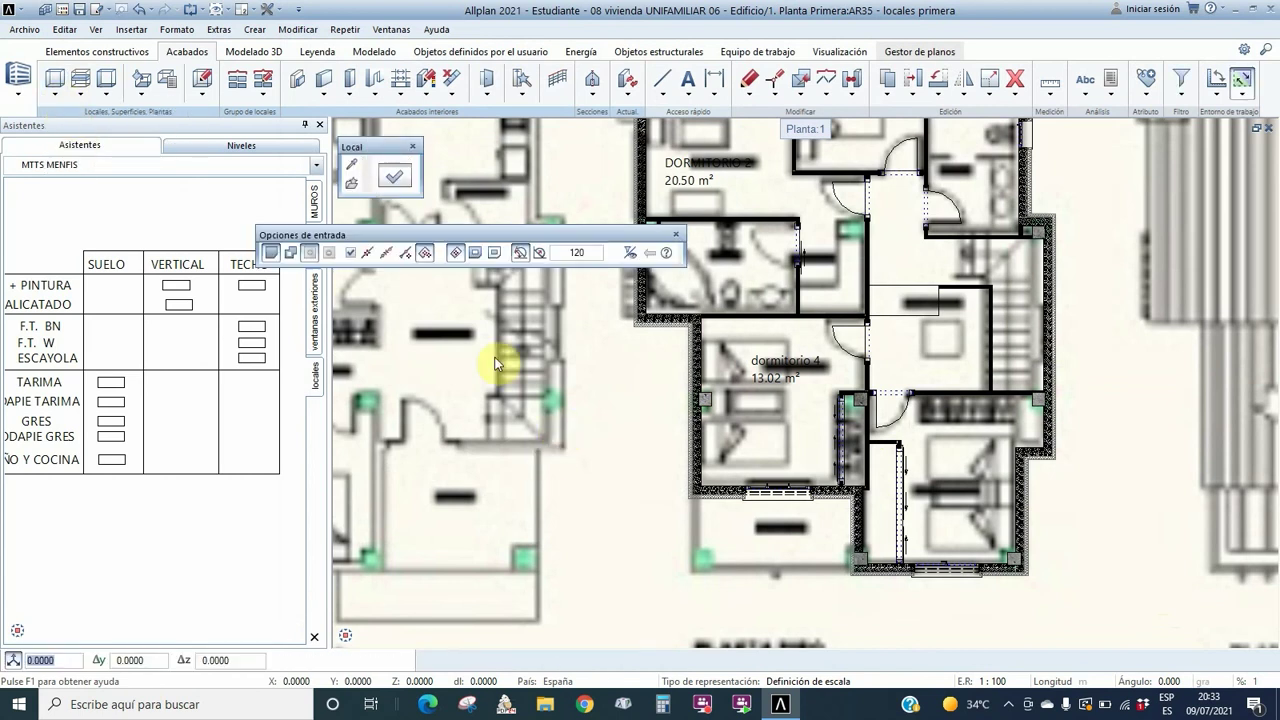
{"action": "left_click", "coordinate": [394, 176]}
{"action": "left_click", "coordinate": [692, 142]}
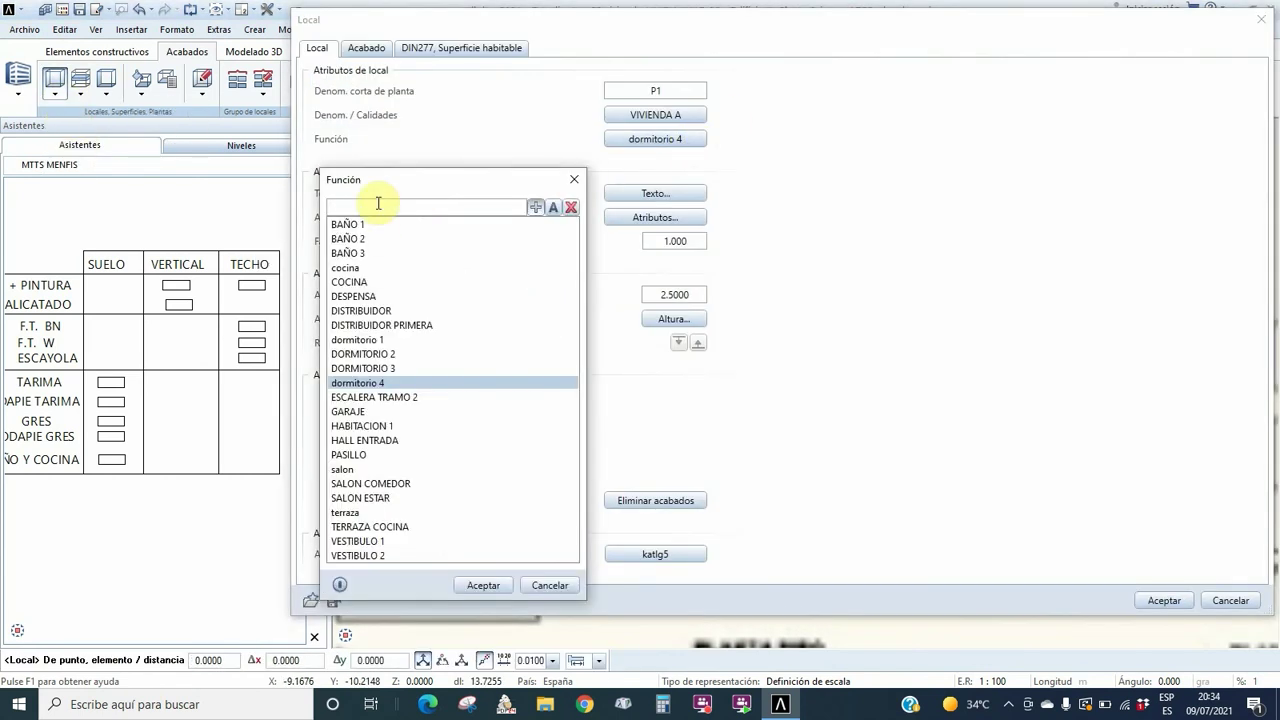
{"action": "type", "text": "DORMITORIO 5"}
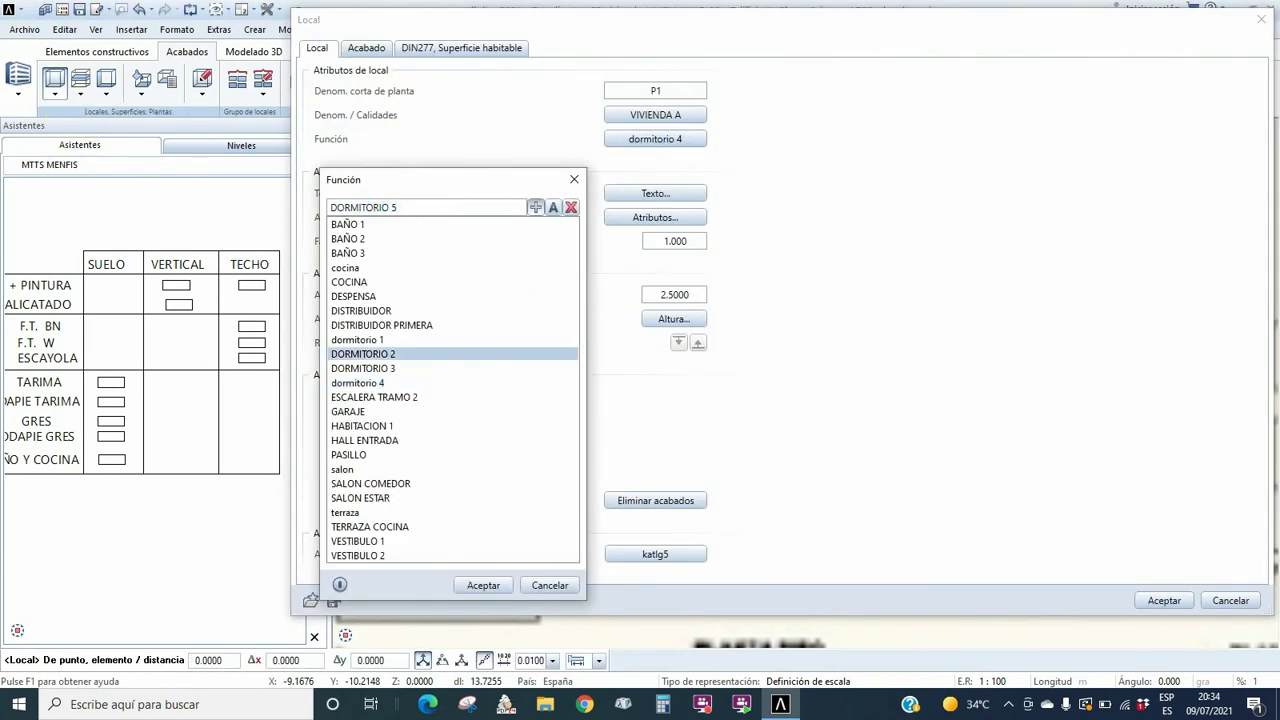
{"action": "left_click", "coordinate": [501, 589]}
{"action": "left_click", "coordinate": [1164, 601]}
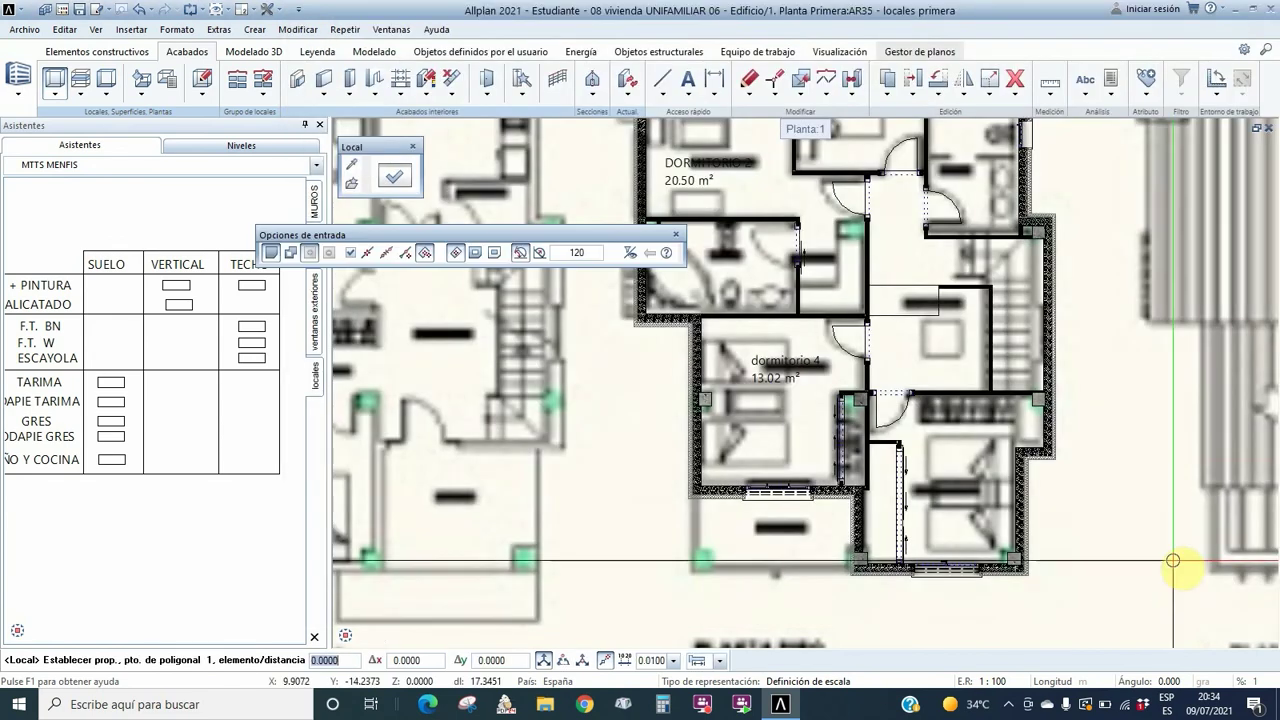
- Create the DORMITORIO 5 room in the bedroom south of the hallway and place its legend inside it
{"action": "left_click", "coordinate": [962, 467]}
{"action": "scroll", "coordinate": [962, 467], "scroll_direction": "up", "scroll_amount": 5}
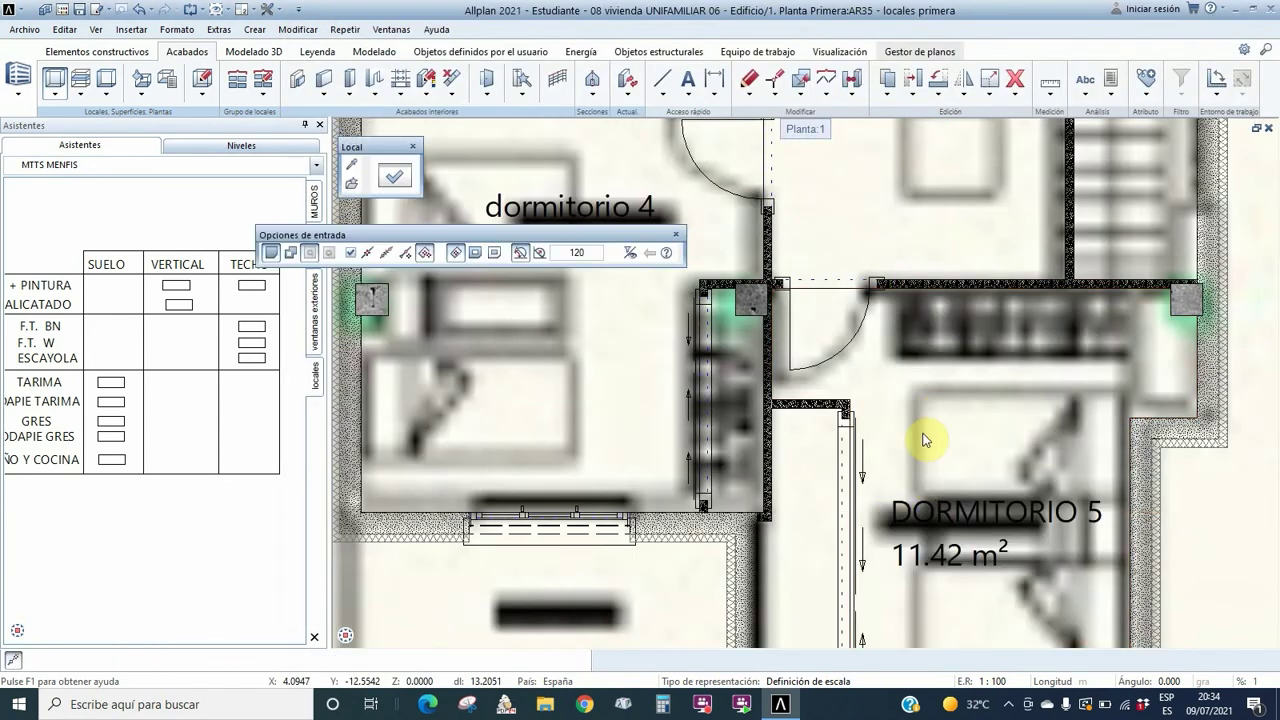
{"action": "scroll", "coordinate": [929, 443], "scroll_direction": "down", "scroll_amount": 3}
{"action": "scroll", "coordinate": [855, 481], "scroll_direction": "down", "scroll_amount": 3}
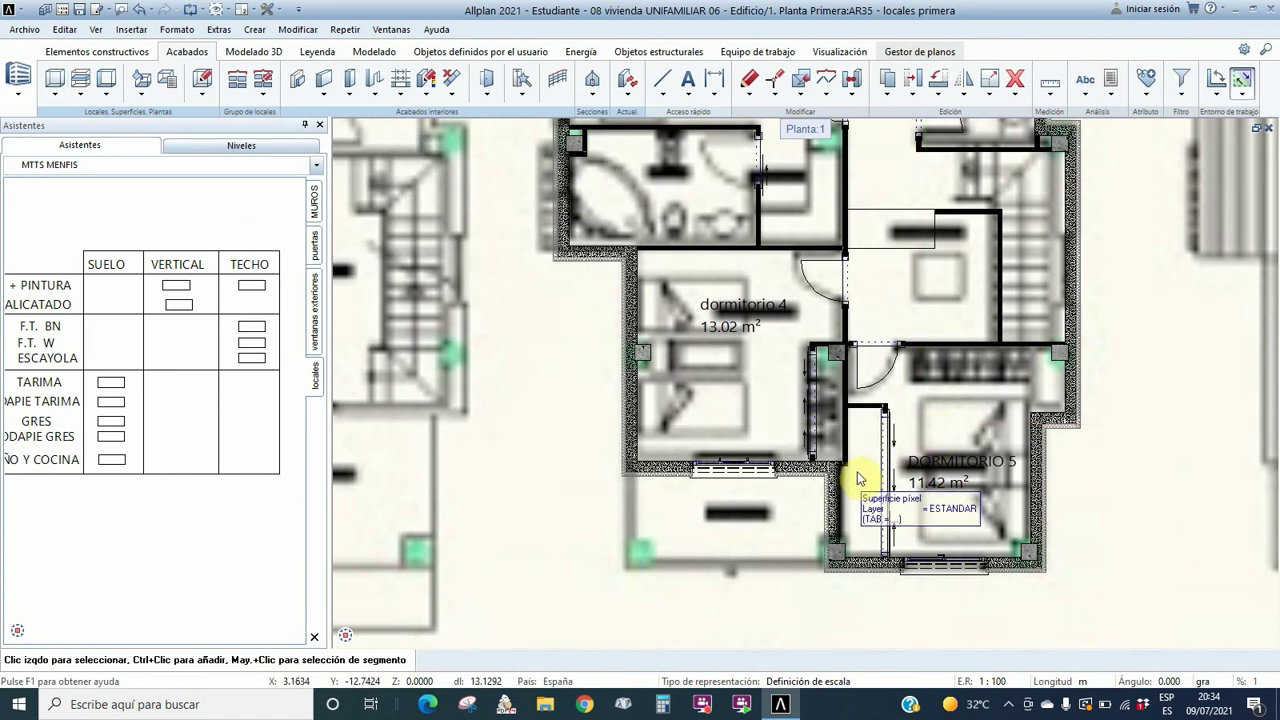
- Delete the auxiliary lines in the first-floor hallway beside the end of the staircase partition
{"action": "scroll", "coordinate": [868, 365], "scroll_direction": "up", "scroll_amount": 3}
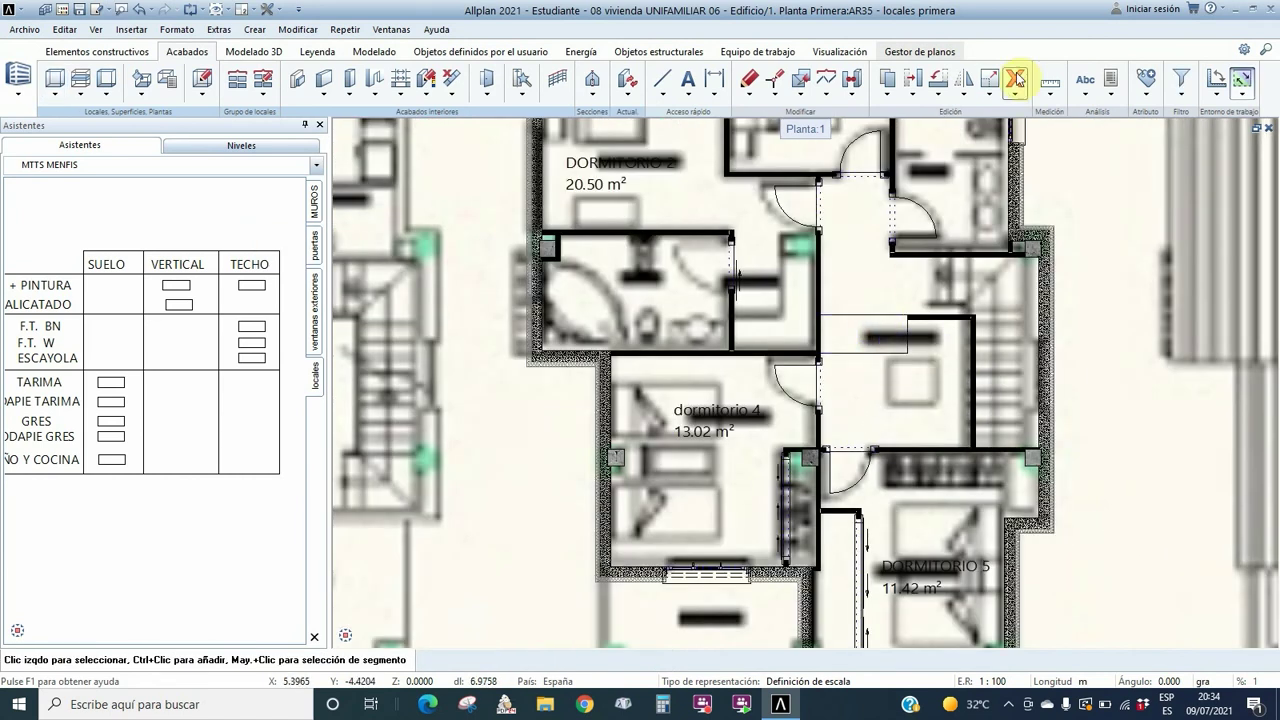
{"action": "left_click", "coordinate": [1015, 78]}
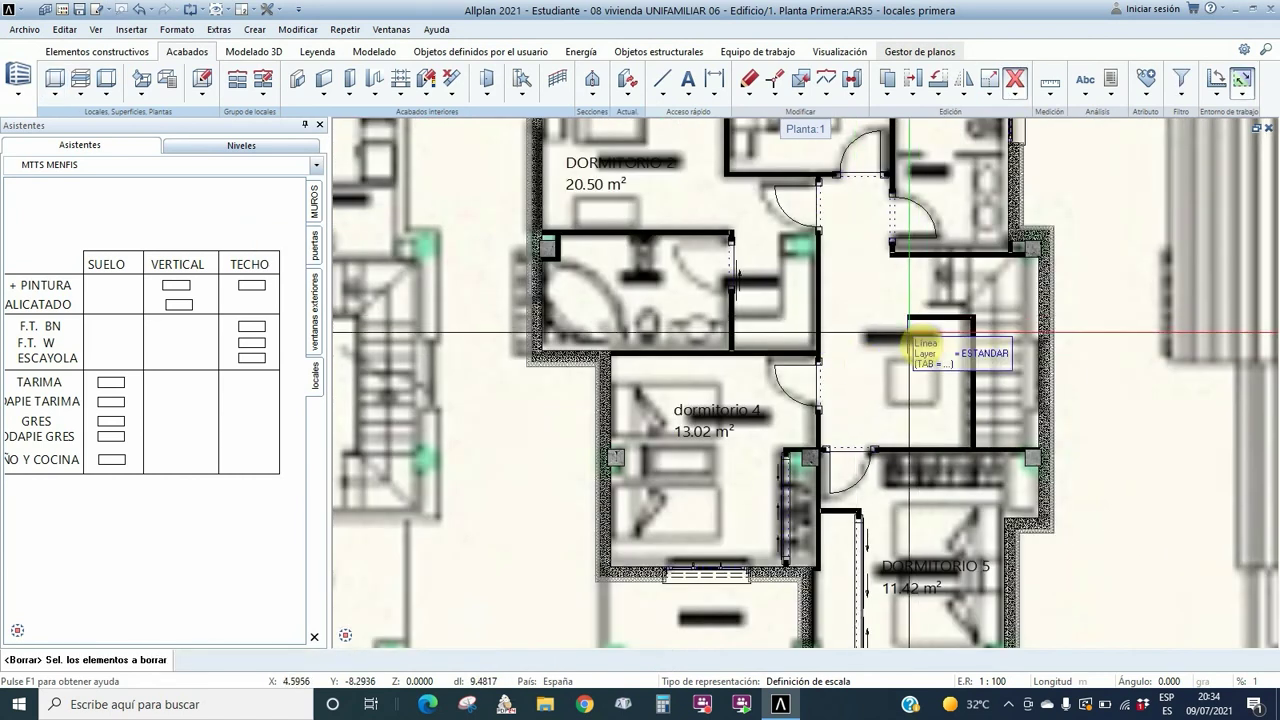
{"action": "scroll", "coordinate": [892, 207], "scroll_direction": "down", "scroll_amount": 3}
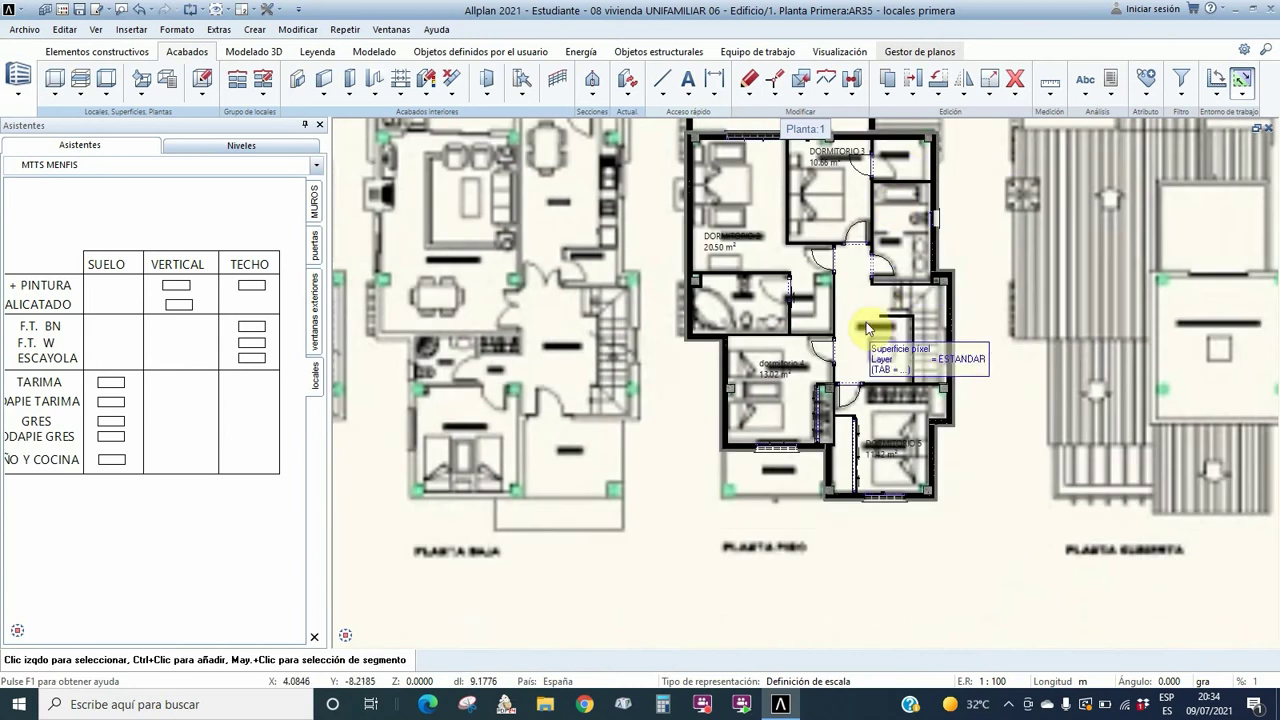
- Start a new room with function PASILLO PRIMERA and height 2.3, keeping the same plaster, PLADUR BN and PARQUET finishes
{"action": "scroll", "coordinate": [866, 322], "scroll_direction": "up", "scroll_amount": 3}
{"action": "left_click", "coordinate": [52, 92]}
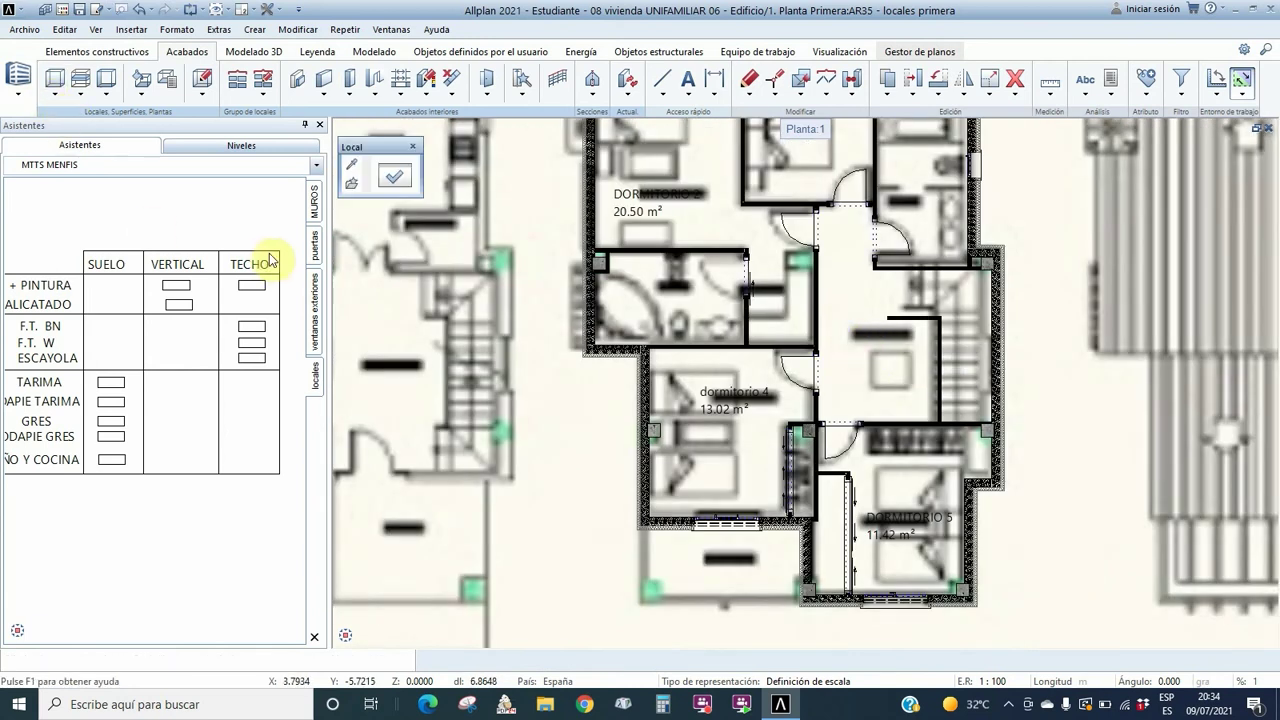
{"action": "left_click", "coordinate": [394, 177]}
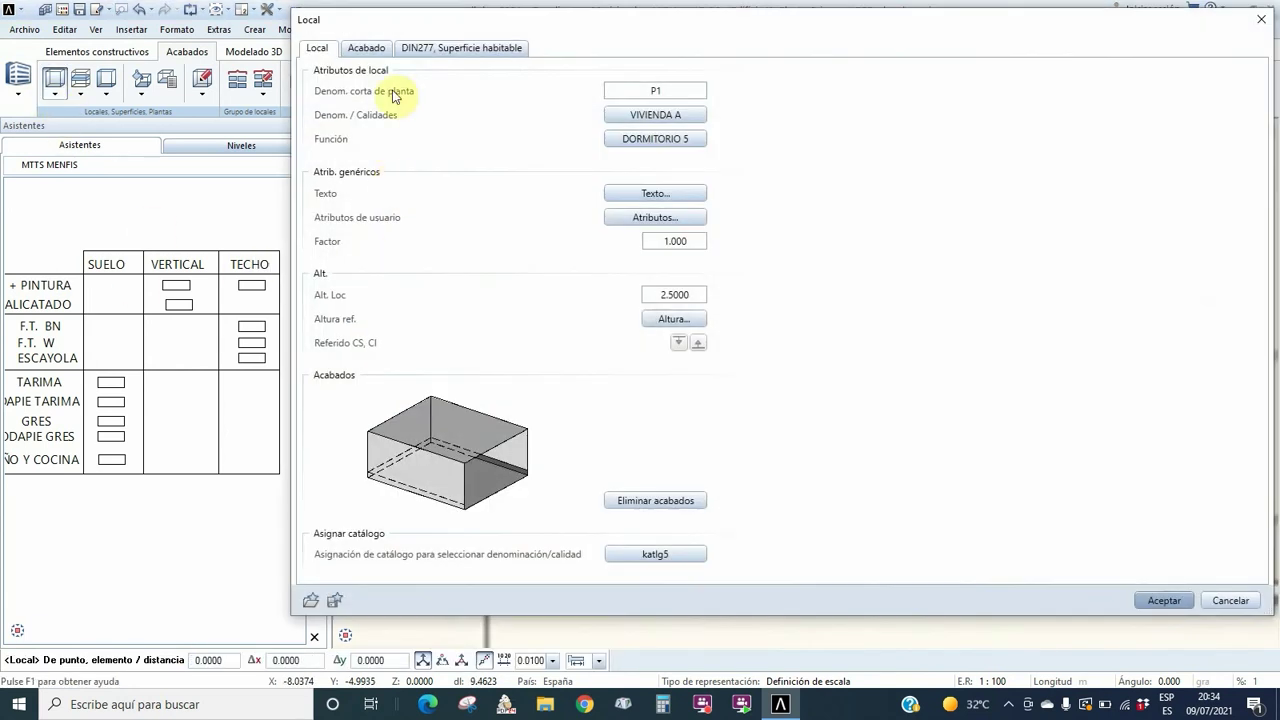
{"action": "left_click", "coordinate": [670, 137]}
{"action": "type", "text": "PASILLO PRIMERA"}
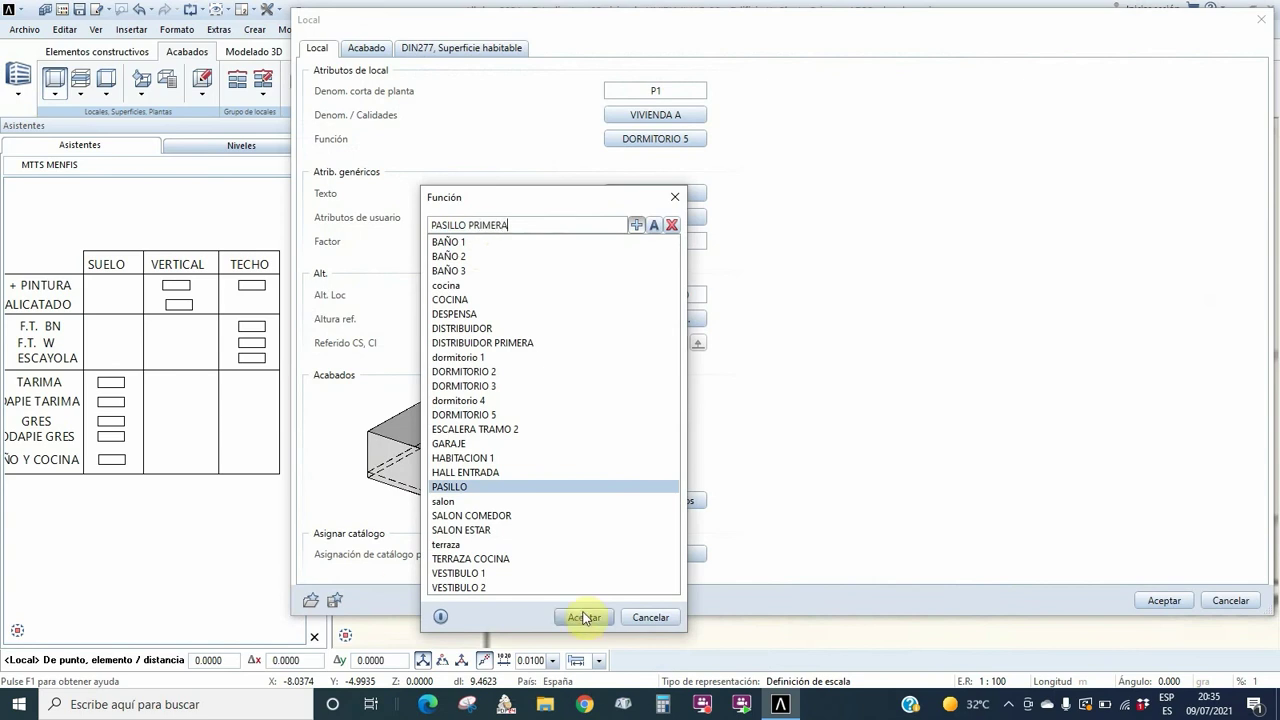
{"action": "left_click", "coordinate": [584, 617]}
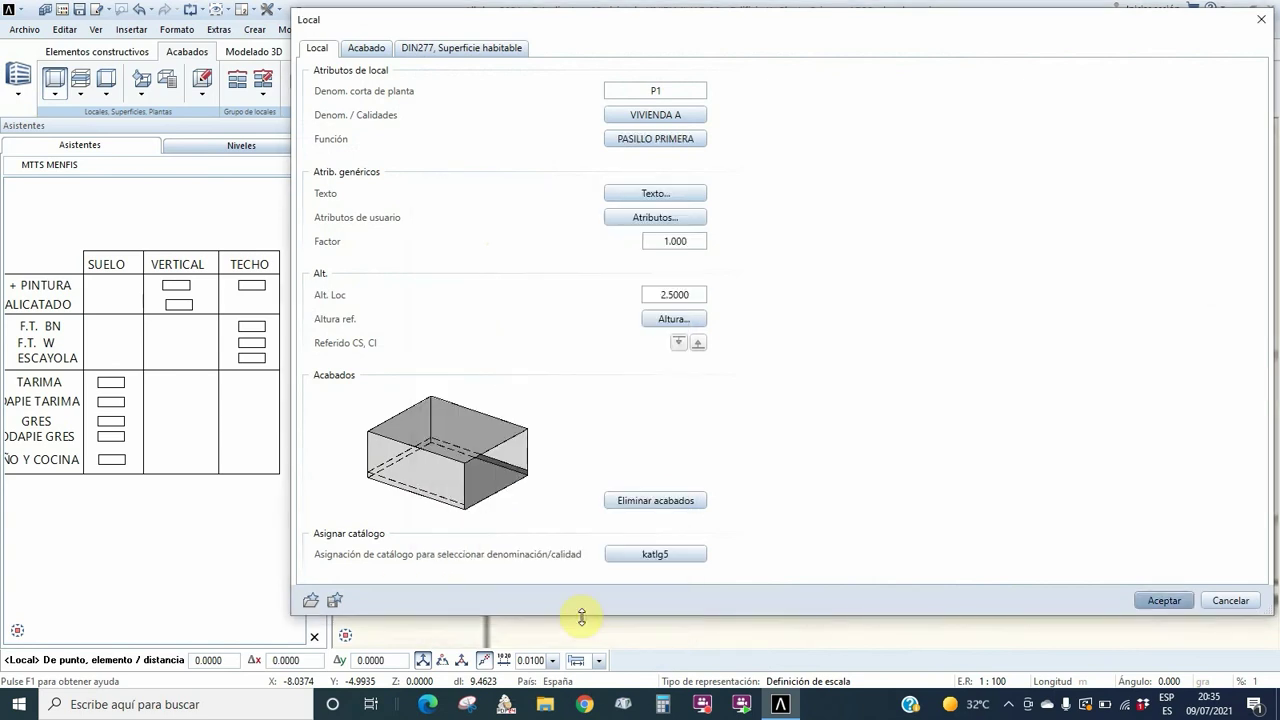
{"action": "left_click", "coordinate": [369, 52]}
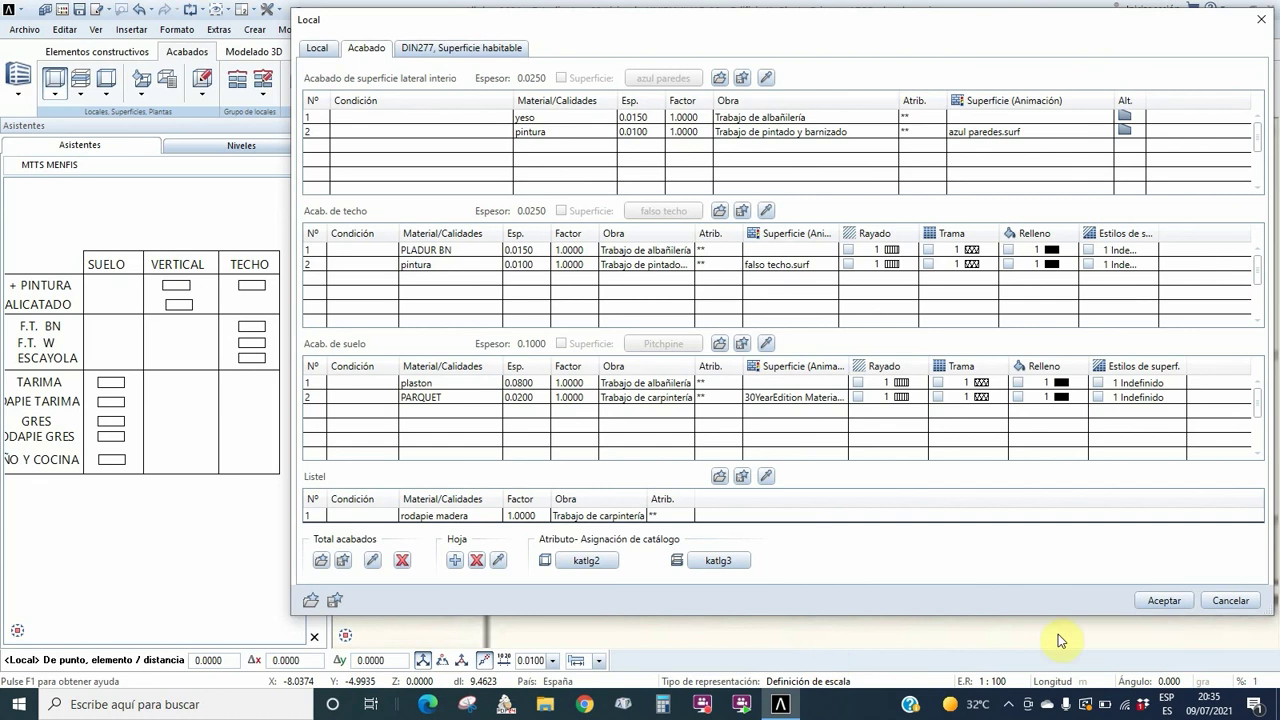
{"action": "left_click", "coordinate": [1164, 600]}
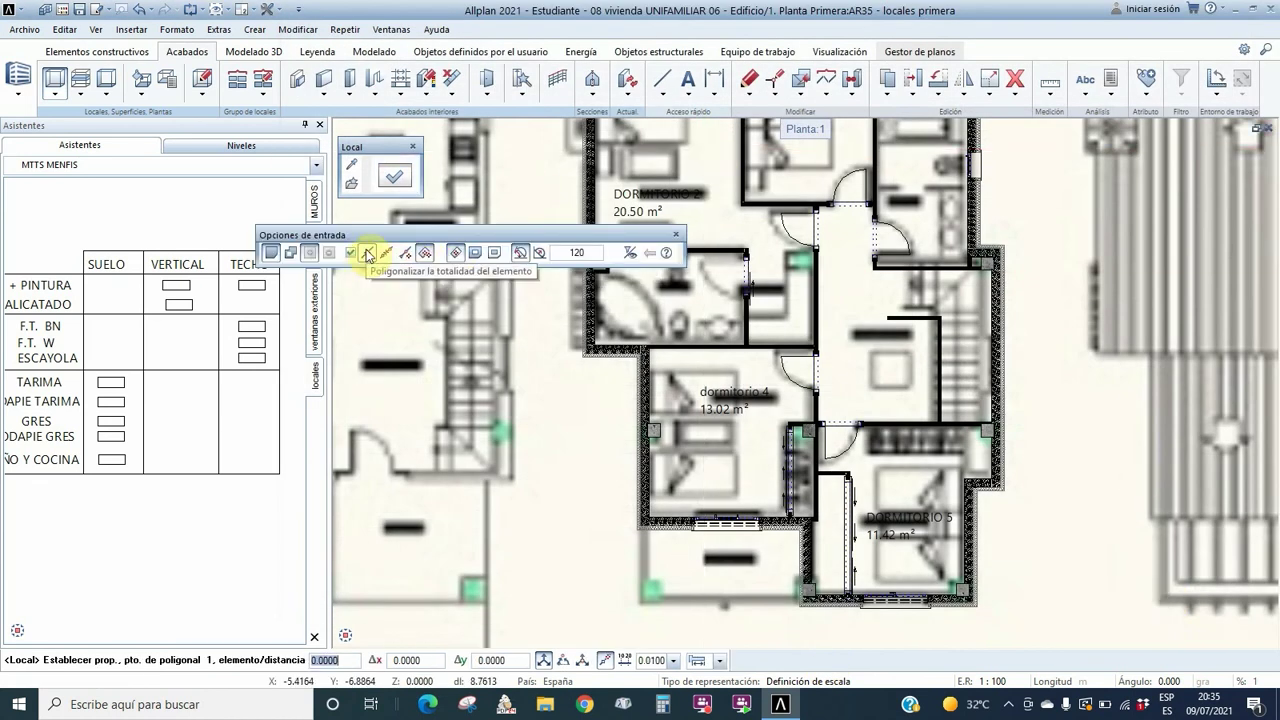
- Outline the PASILLO PRIMERA room point by point along the hallway walls, excluding the staircase, and close the polygon at its start
{"action": "scroll", "coordinate": [811, 191], "scroll_direction": "up", "scroll_amount": 5}
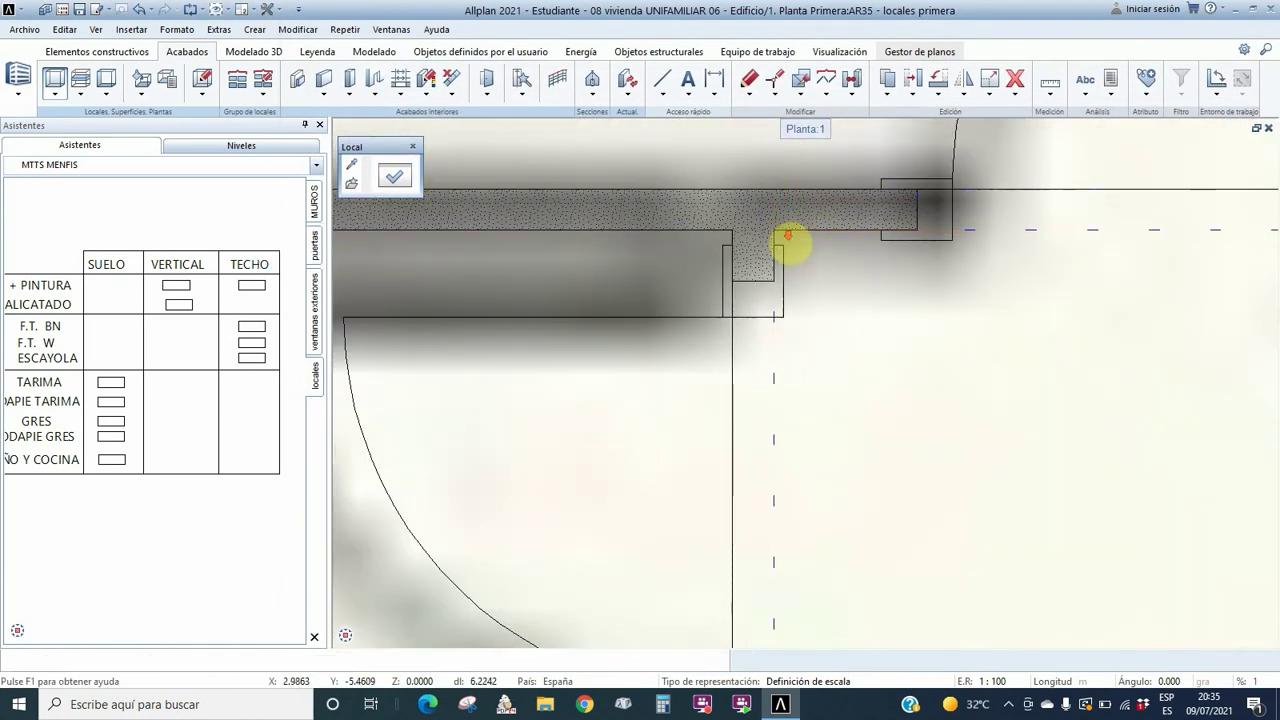
{"action": "left_click", "coordinate": [906, 290]}
{"action": "scroll", "coordinate": [1108, 294], "scroll_direction": "down", "scroll_amount": 3}
{"action": "scroll", "coordinate": [857, 371], "scroll_direction": "up", "scroll_amount": 4}
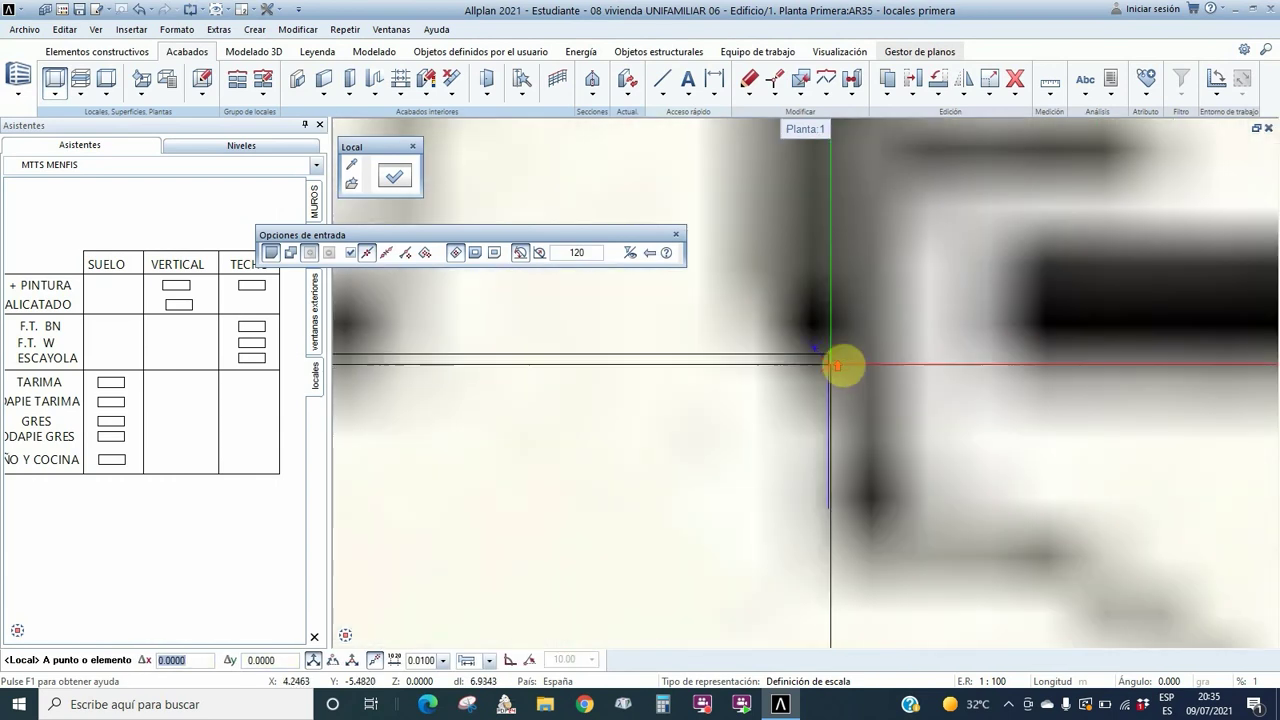
{"action": "scroll", "coordinate": [845, 515], "scroll_direction": "up", "scroll_amount": 2}
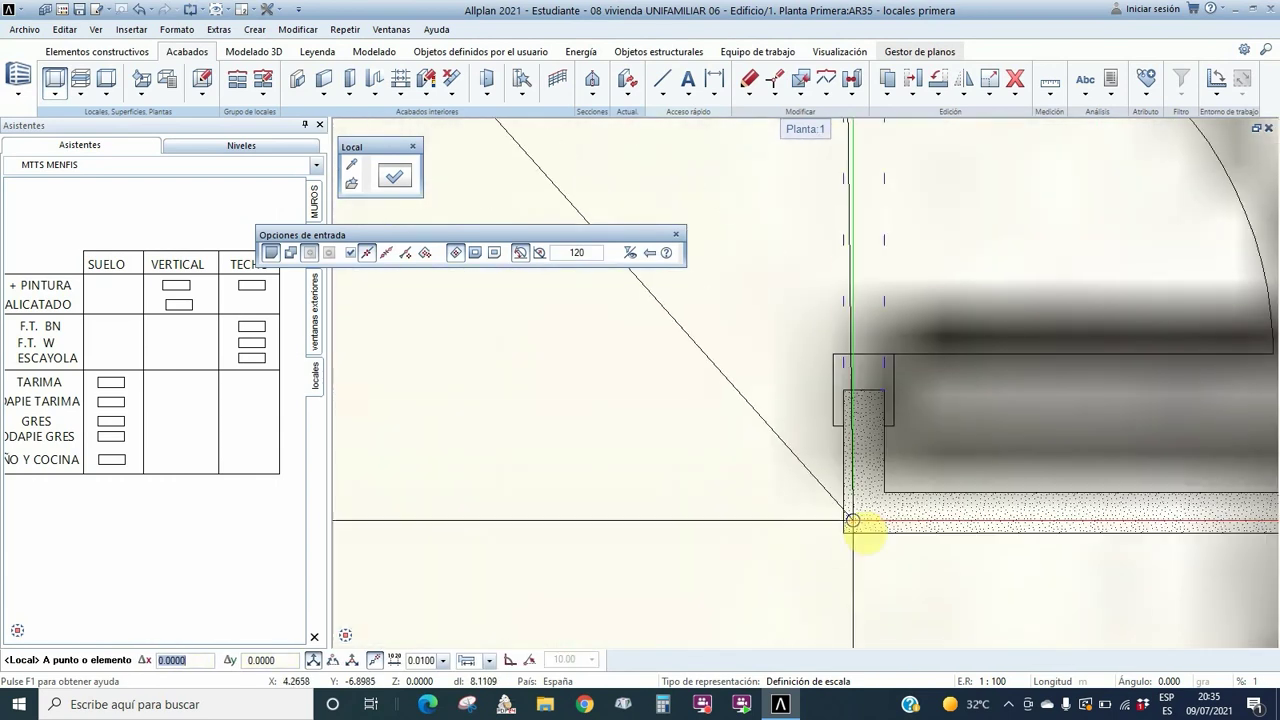
{"action": "scroll", "coordinate": [740, 317], "scroll_direction": "down", "scroll_amount": 3}
{"action": "scroll", "coordinate": [1051, 380], "scroll_direction": "up", "scroll_amount": 3}
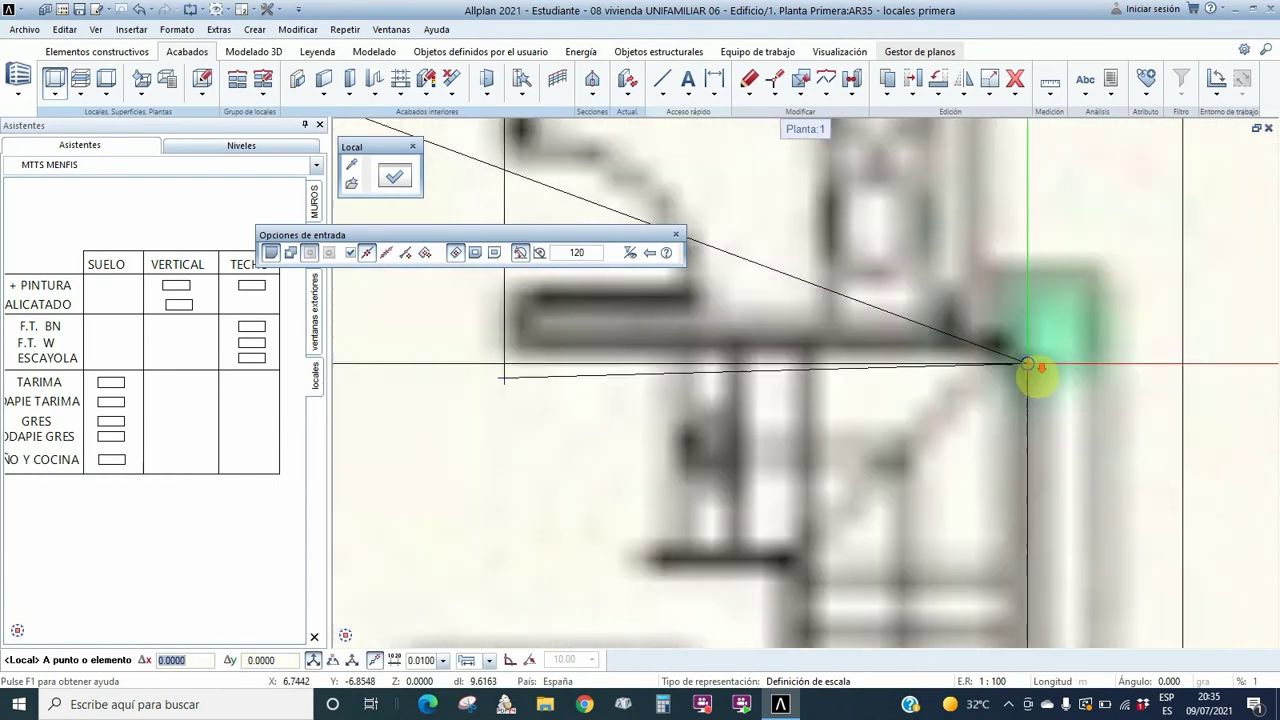
{"action": "scroll", "coordinate": [826, 500], "scroll_direction": "up", "scroll_amount": 1}
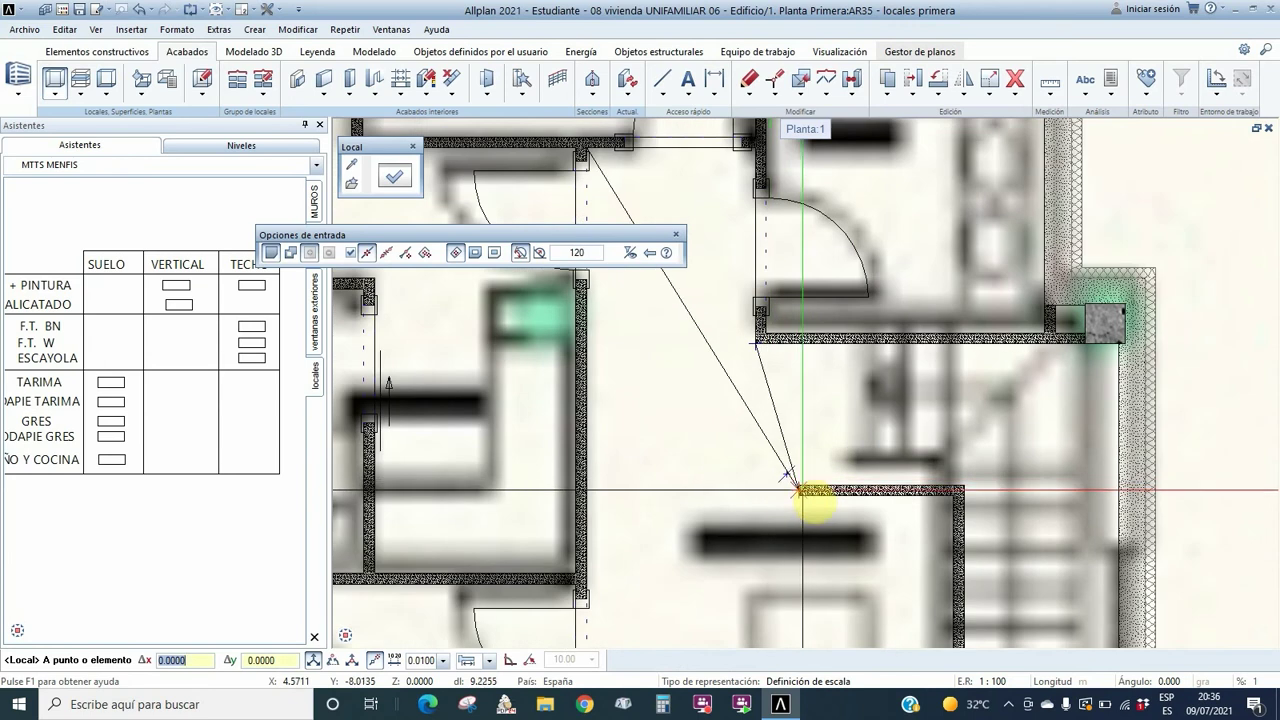
{"action": "left_click", "coordinate": [798, 341]}
{"action": "scroll", "coordinate": [963, 514], "scroll_direction": "down", "scroll_amount": 2}
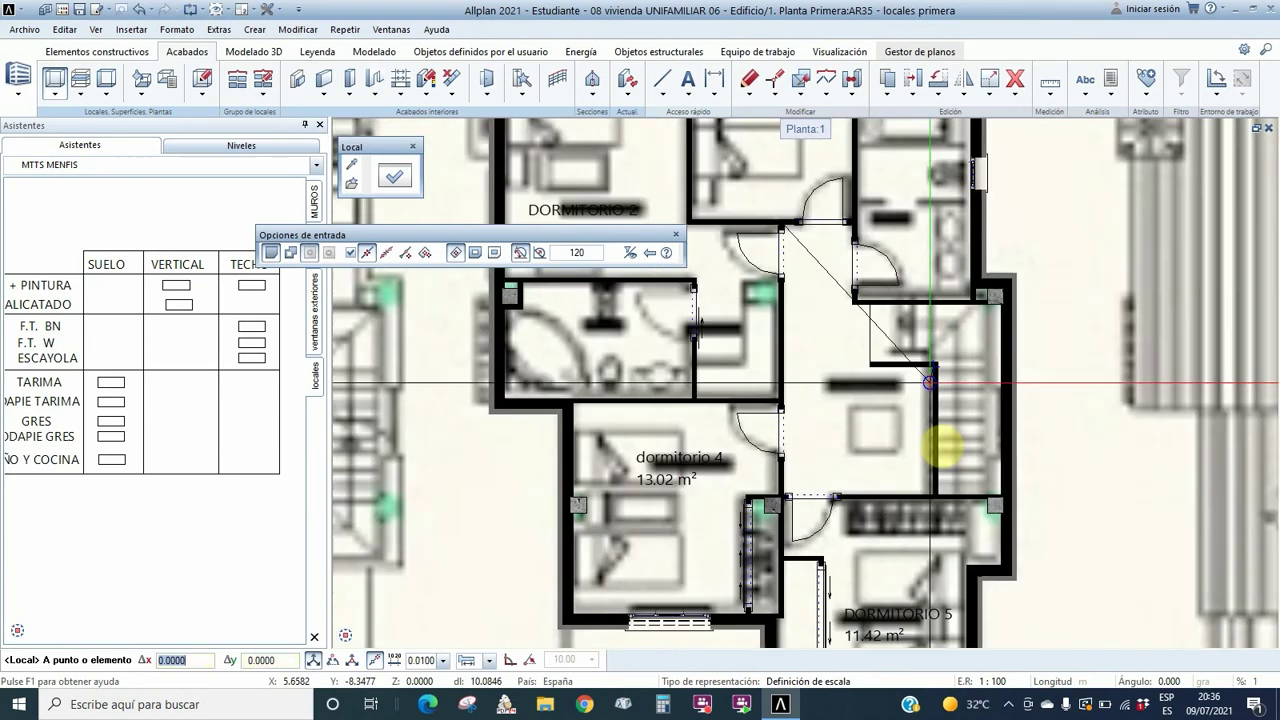
{"action": "scroll", "coordinate": [912, 463], "scroll_direction": "up", "scroll_amount": 3}
{"action": "scroll", "coordinate": [912, 463], "scroll_direction": "up", "scroll_amount": 2}
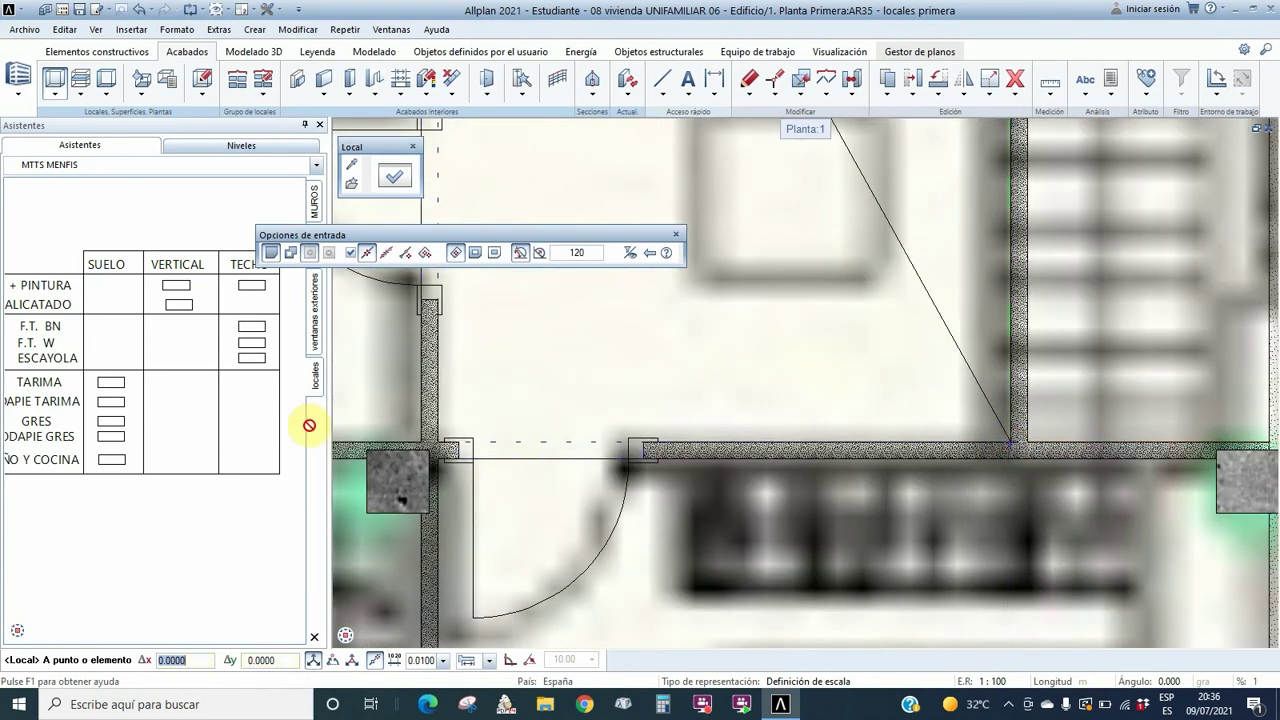
{"action": "scroll", "coordinate": [663, 523], "scroll_direction": "down", "scroll_amount": 3}
{"action": "scroll", "coordinate": [634, 271], "scroll_direction": "up", "scroll_amount": 4}
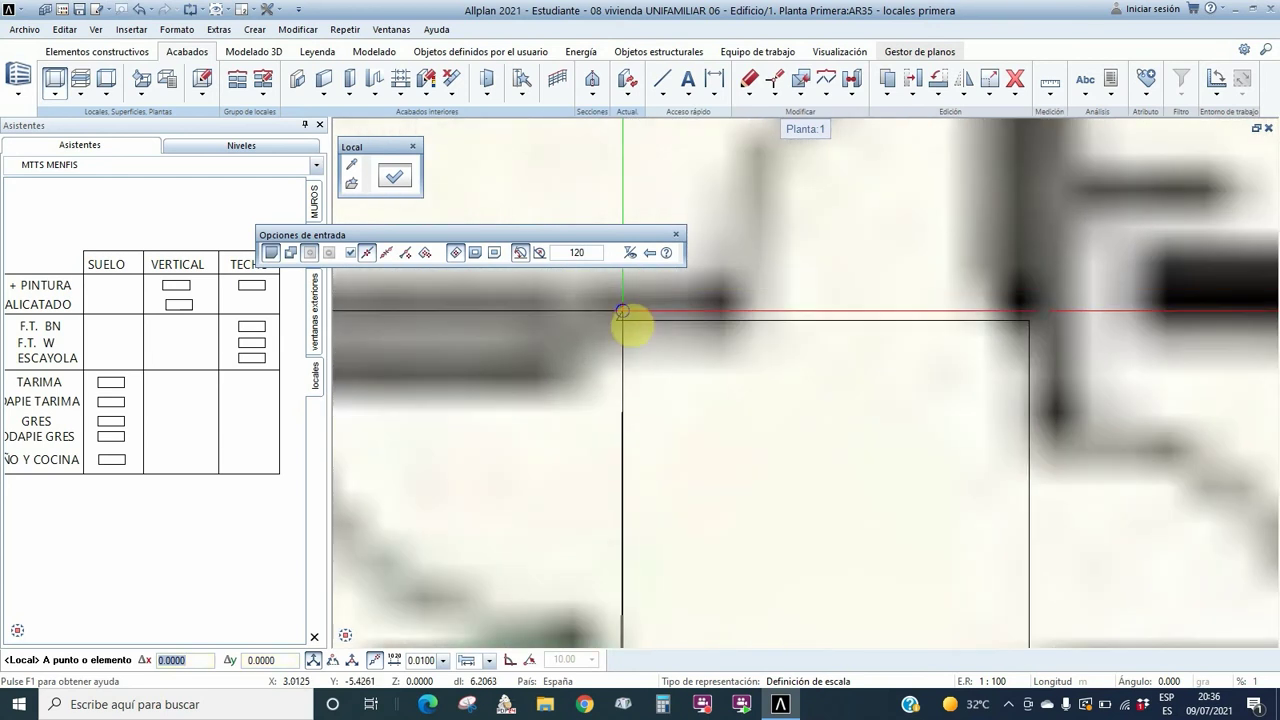
{"action": "left_click", "coordinate": [693, 344]}
- Place the PASILLO PRIMERA legend in the middle of the hallway and finish the room
{"action": "scroll", "coordinate": [723, 309], "scroll_direction": "down", "scroll_amount": 3}
{"action": "scroll", "coordinate": [722, 412], "scroll_direction": "up", "scroll_amount": 2}
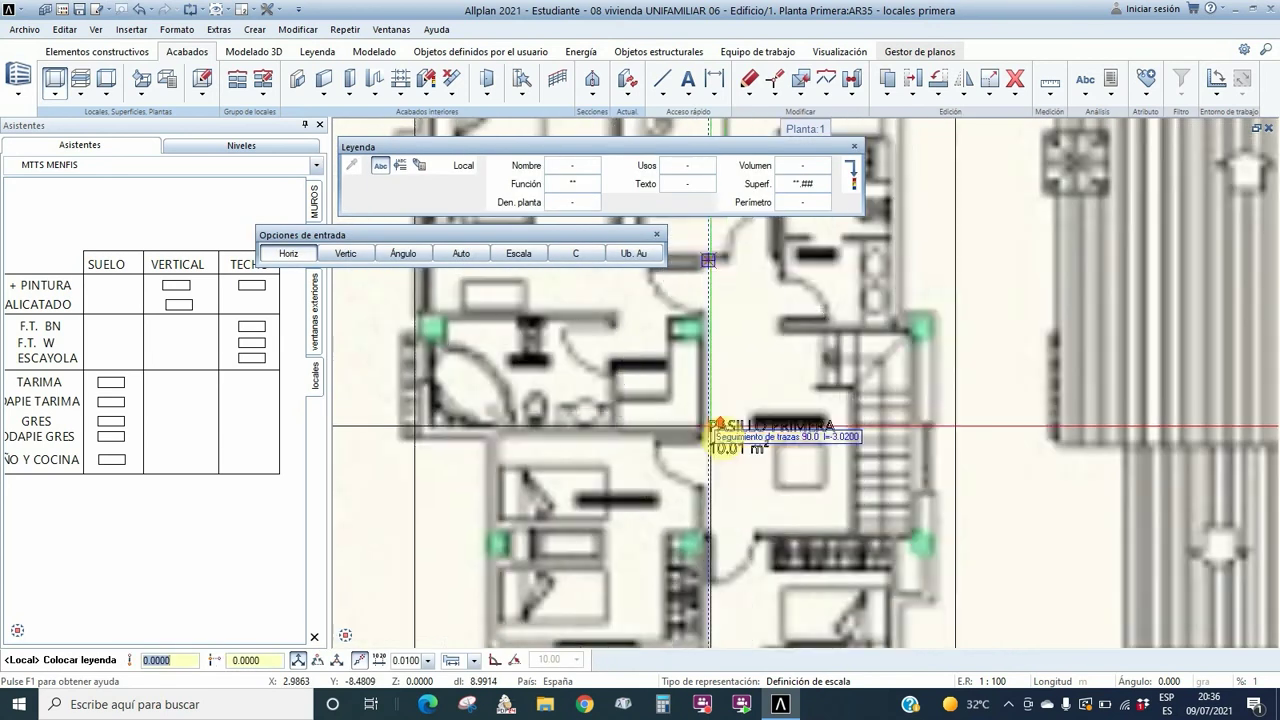
{"action": "left_click", "coordinate": [722, 412]}
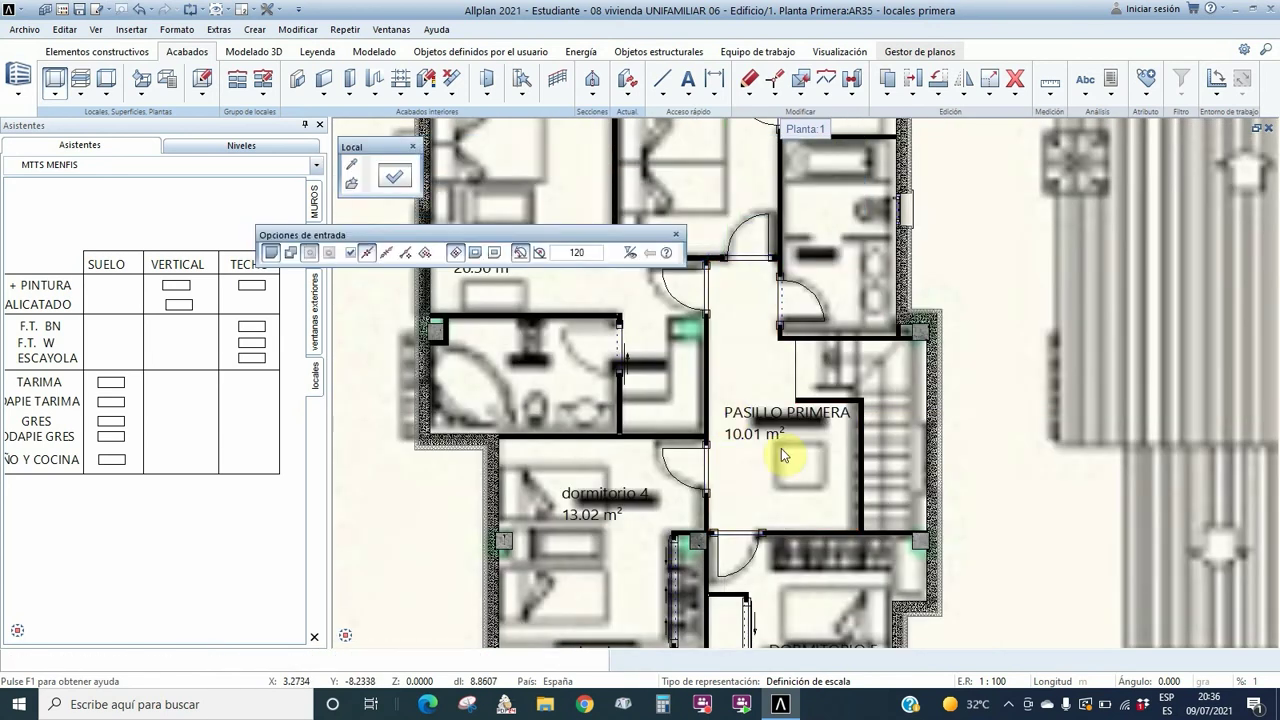
{"action": "key", "text": "Escape"}
- Start another room and set its function to BAÑO 2
{"action": "scroll", "coordinate": [850, 363], "scroll_direction": "down", "scroll_amount": 1}
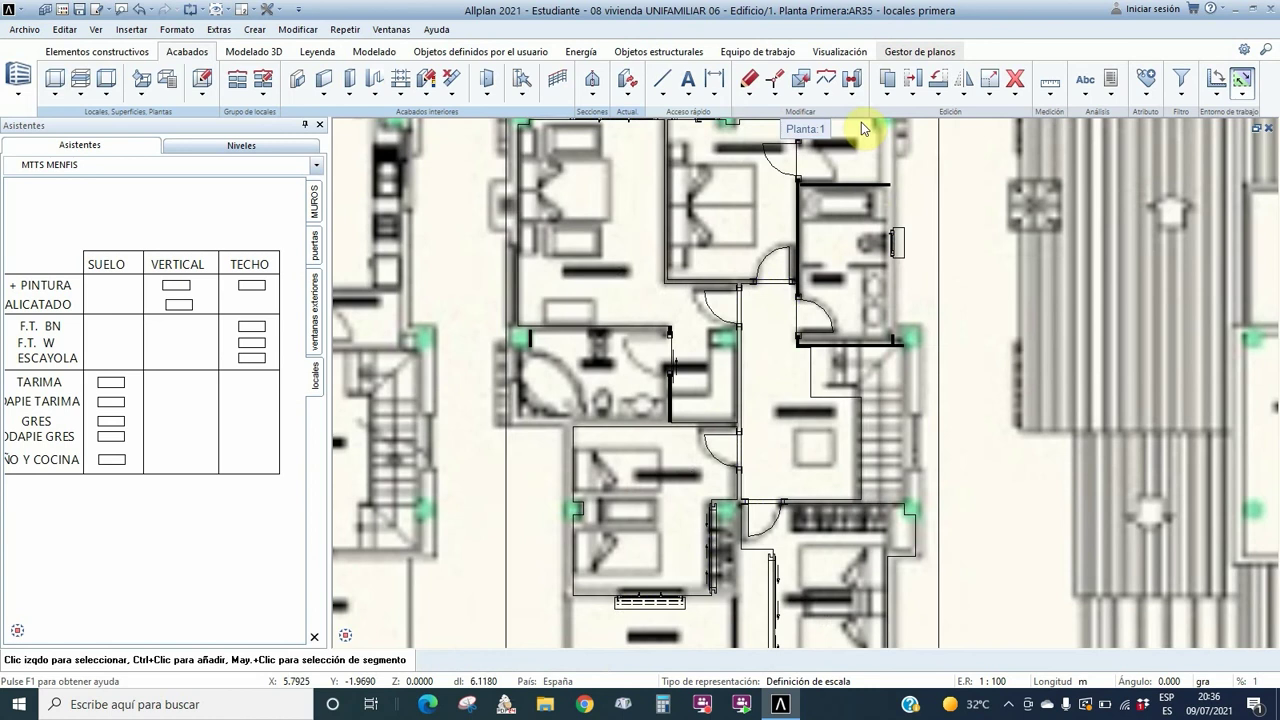
{"action": "left_click", "coordinate": [55, 80]}
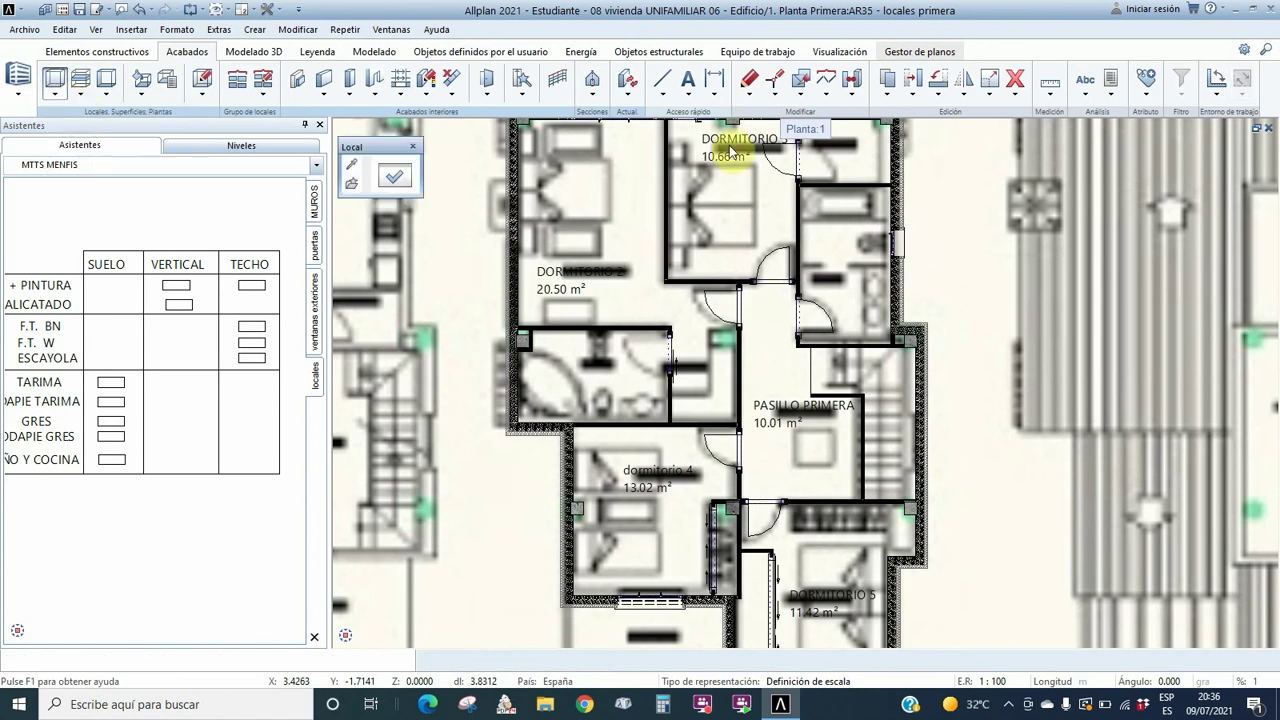
{"action": "left_click", "coordinate": [395, 176]}
{"action": "left_click", "coordinate": [317, 49]}
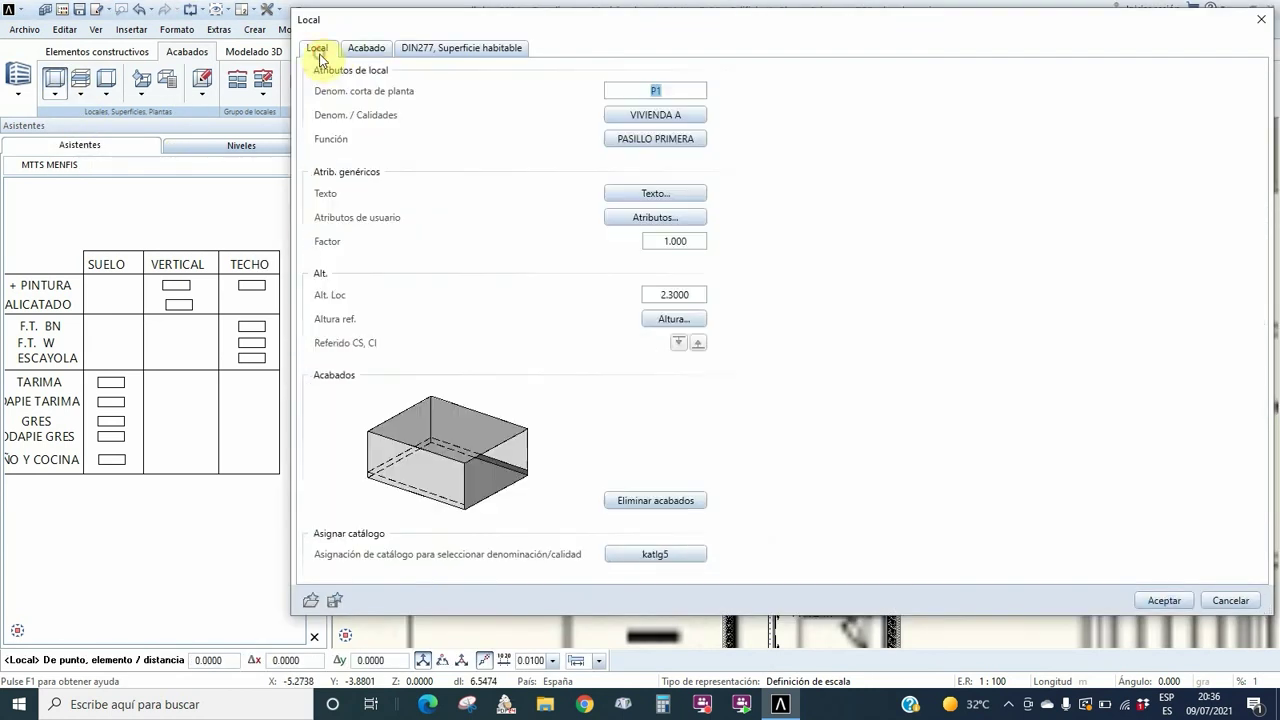
{"action": "left_click", "coordinate": [620, 138]}
{"action": "left_click", "coordinate": [558, 163]}
- Clear all inherited finishes from the BAÑO 2 room and adopt the ALICATADO wall finish from the template table
{"action": "left_click", "coordinate": [366, 48]}
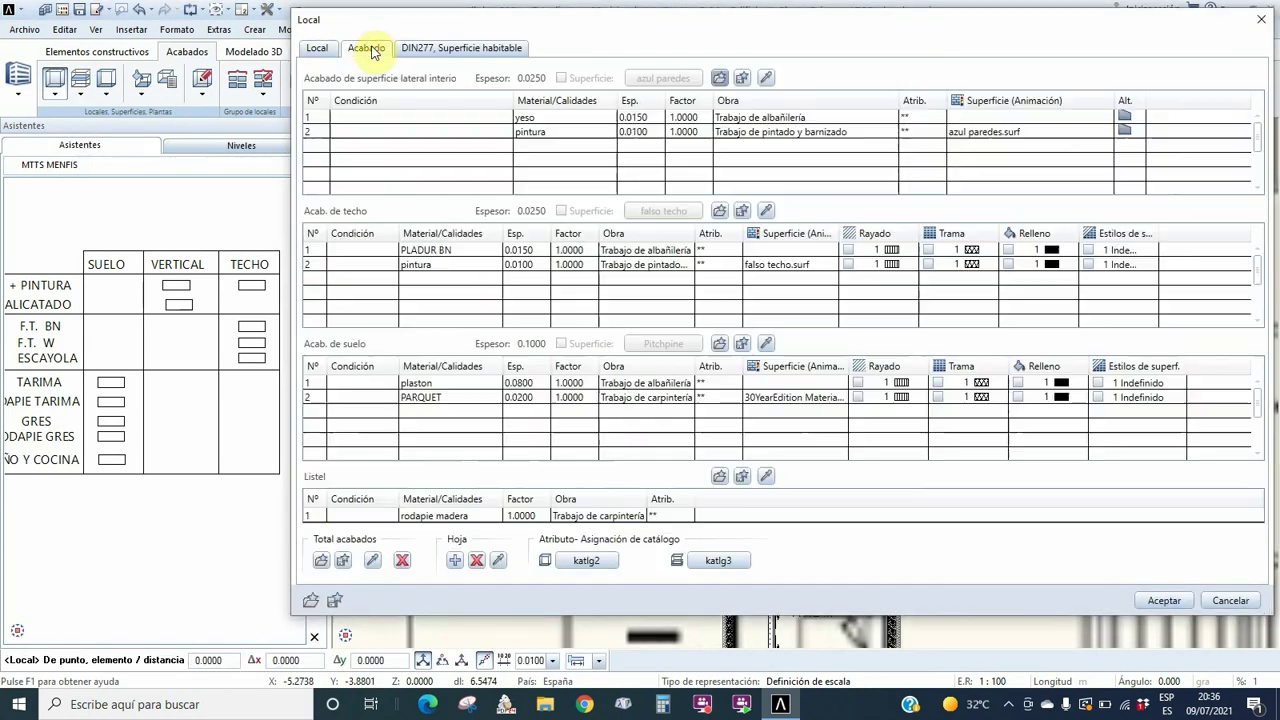
{"action": "left_click", "coordinate": [404, 565]}
{"action": "left_click", "coordinate": [764, 80]}
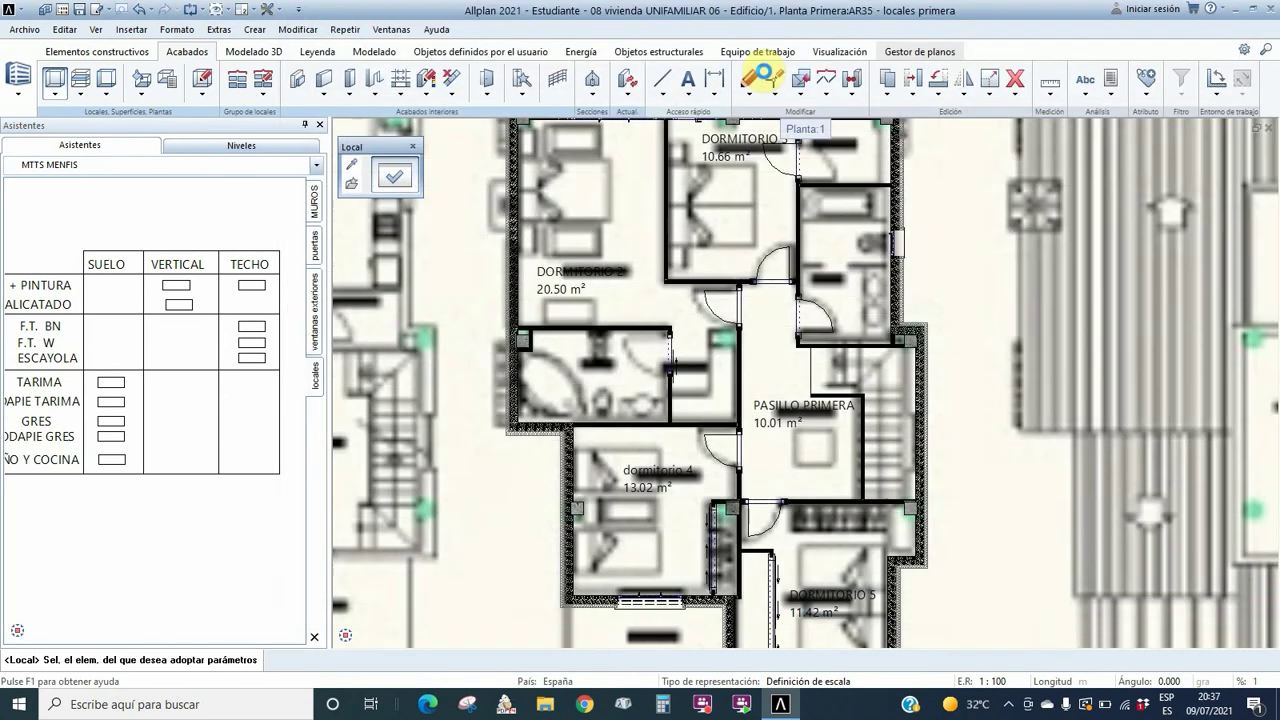
{"action": "left_click", "coordinate": [176, 302]}
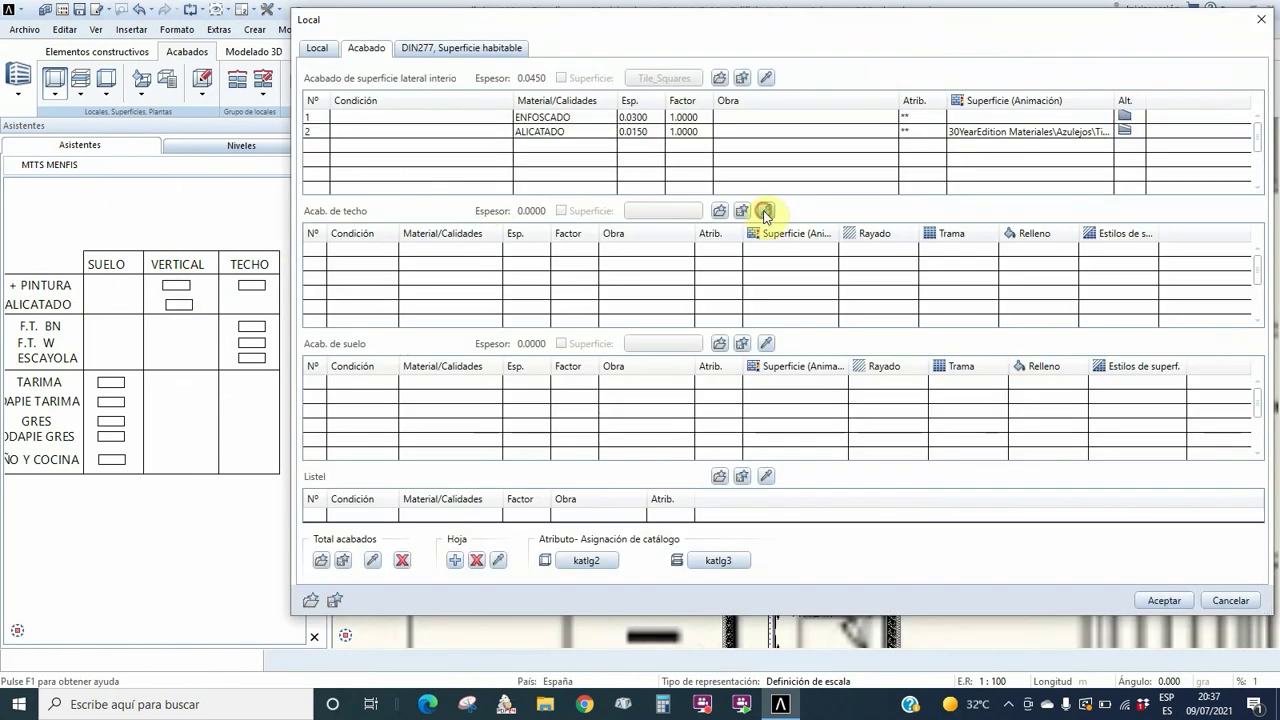
- Adopt the F.T. W ceiling and the bathroom and kitchen tile floor from the template table, and accept the room properties
{"action": "left_click", "coordinate": [765, 212]}
{"action": "left_click", "coordinate": [610, 180]}
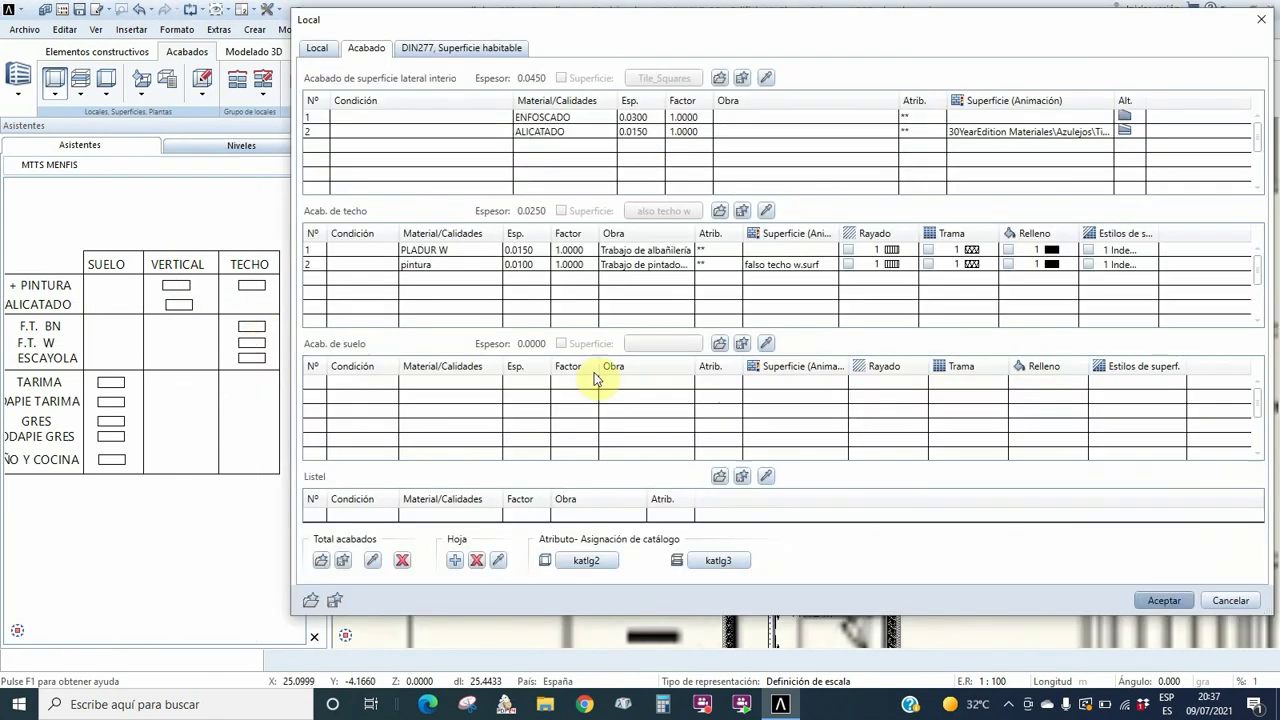
{"action": "left_click", "coordinate": [770, 344]}
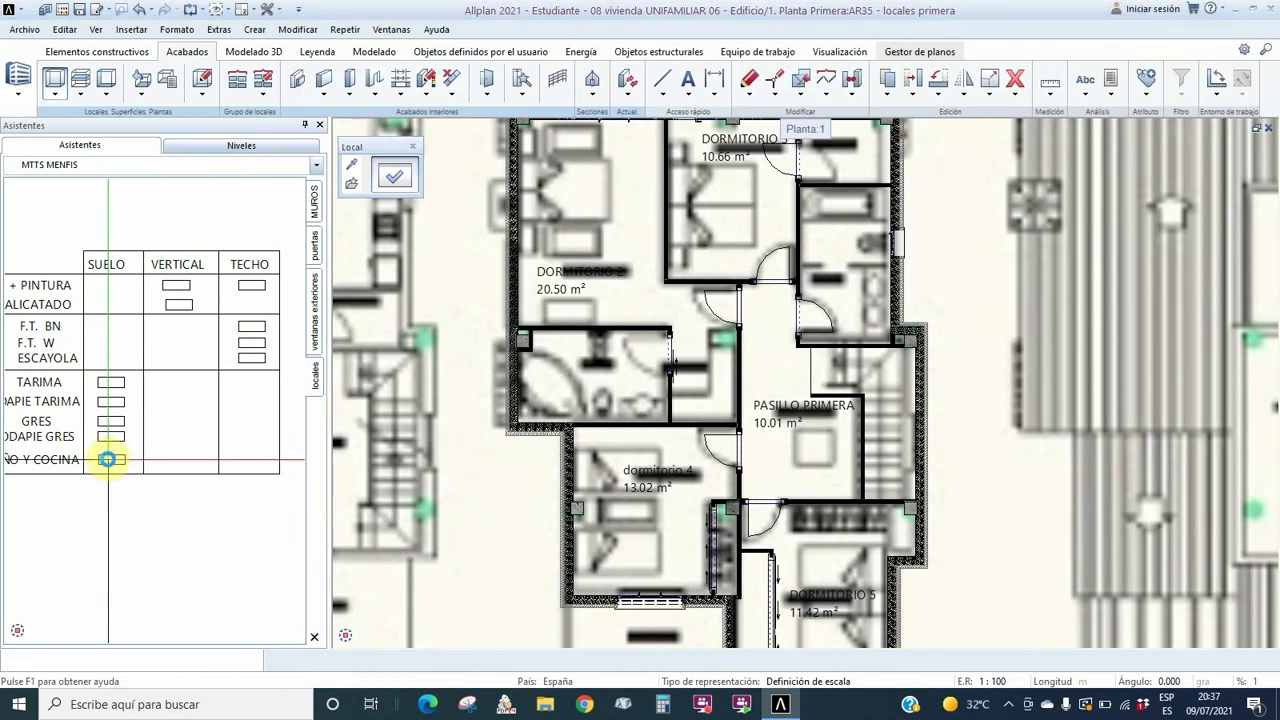
{"action": "left_click", "coordinate": [107, 459]}
{"action": "left_click", "coordinate": [1160, 601]}
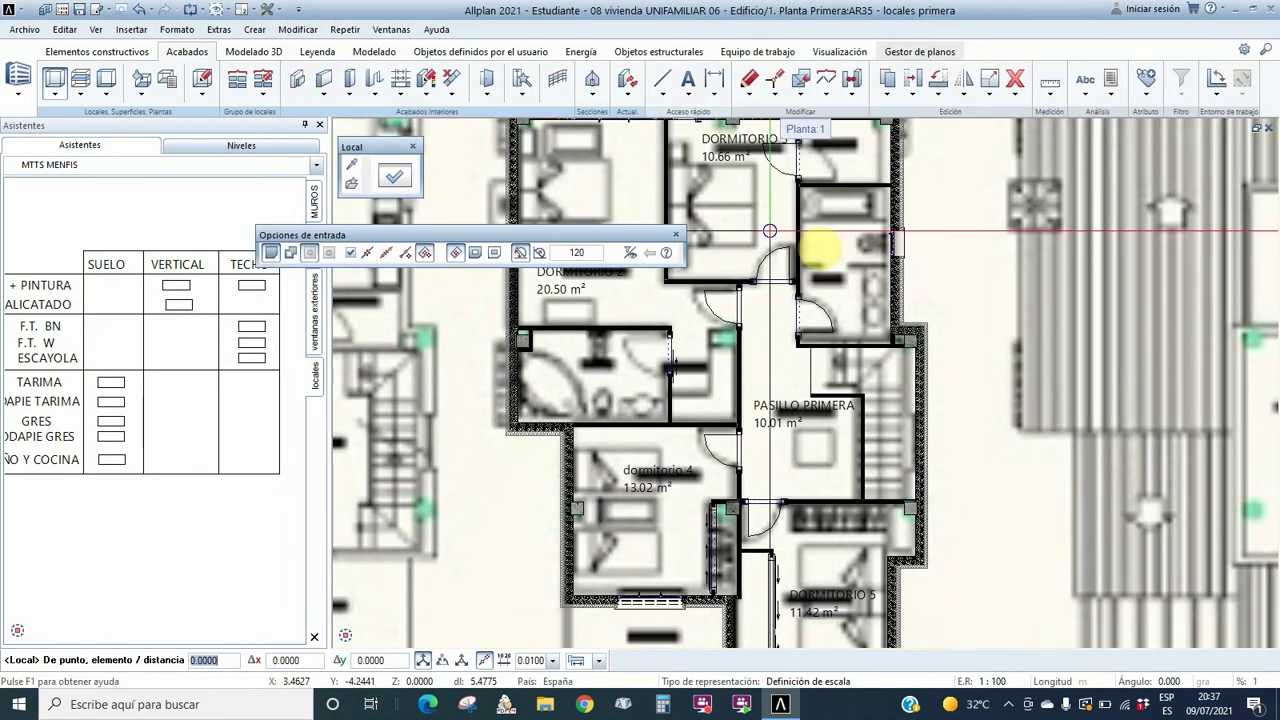
- Create the BAÑO 2 room in the bathroom above the staircase and place its legend inside it
{"action": "left_click", "coordinate": [830, 256]}
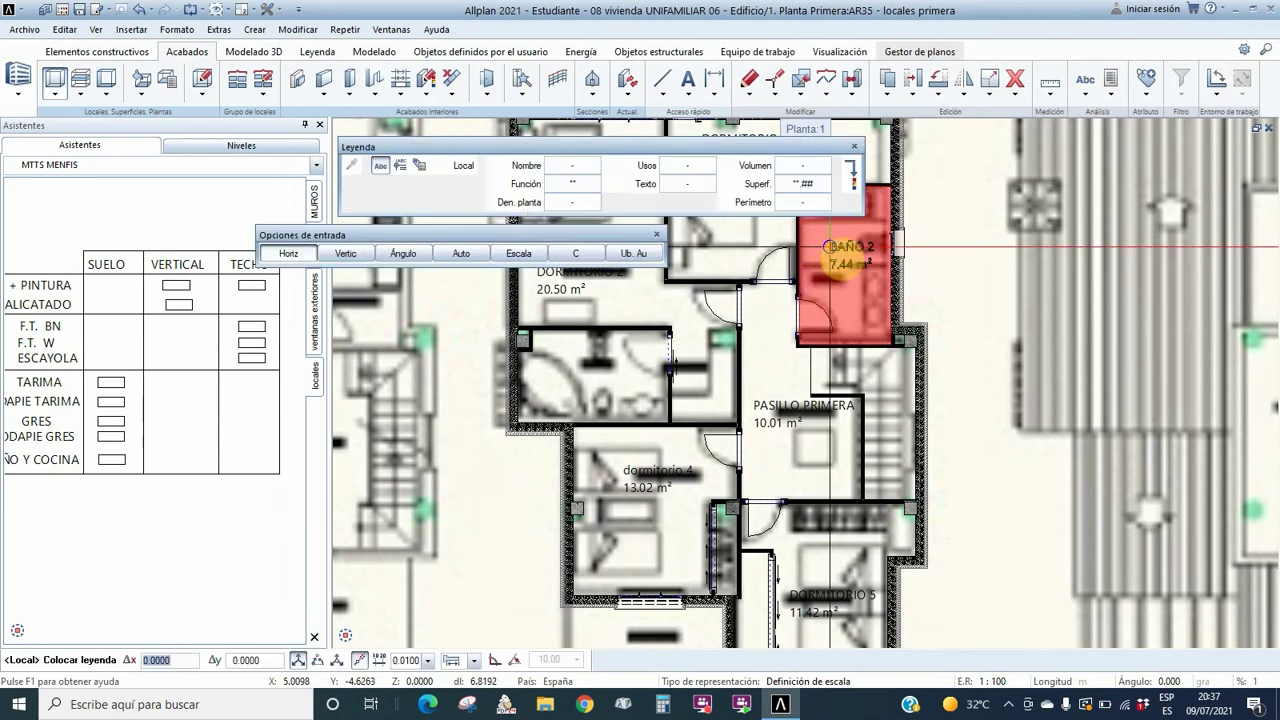
{"action": "left_click", "coordinate": [826, 240]}
{"action": "key", "text": "Escape"}
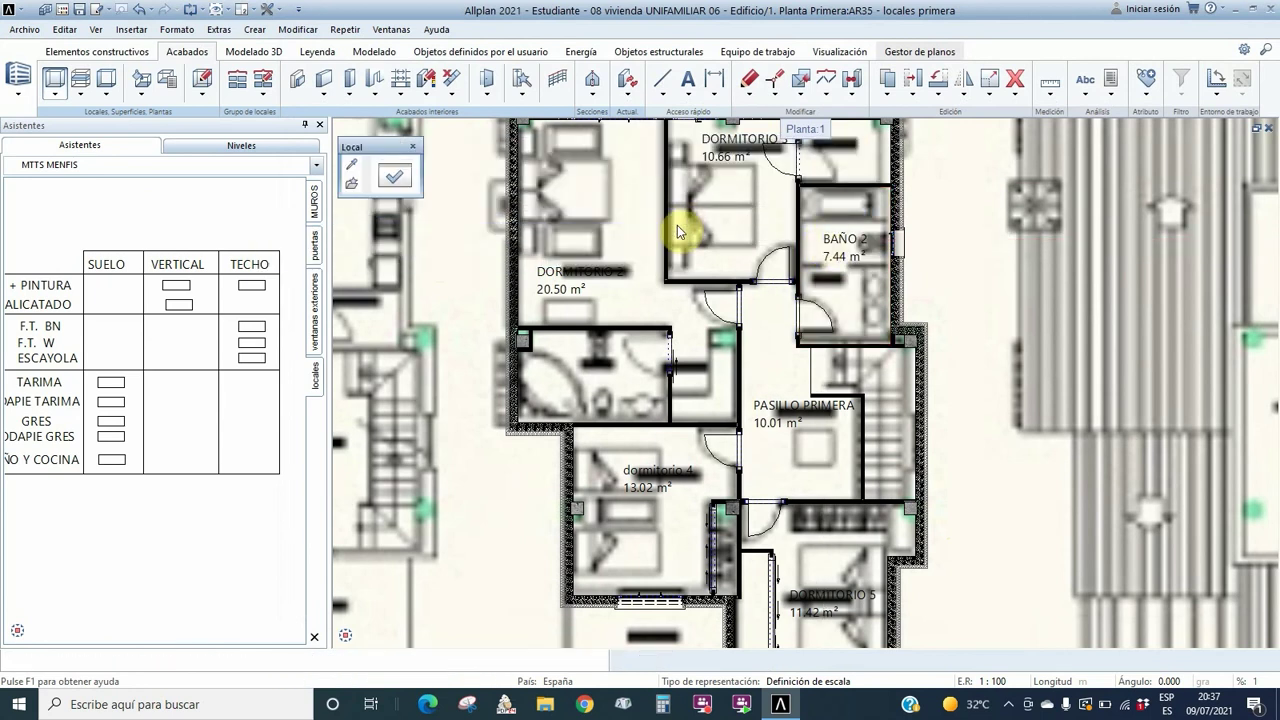
- Start another room, set its function to BAÑO 3, keep the bathroom finishes and accept the room properties
{"action": "left_click", "coordinate": [18, 95]}
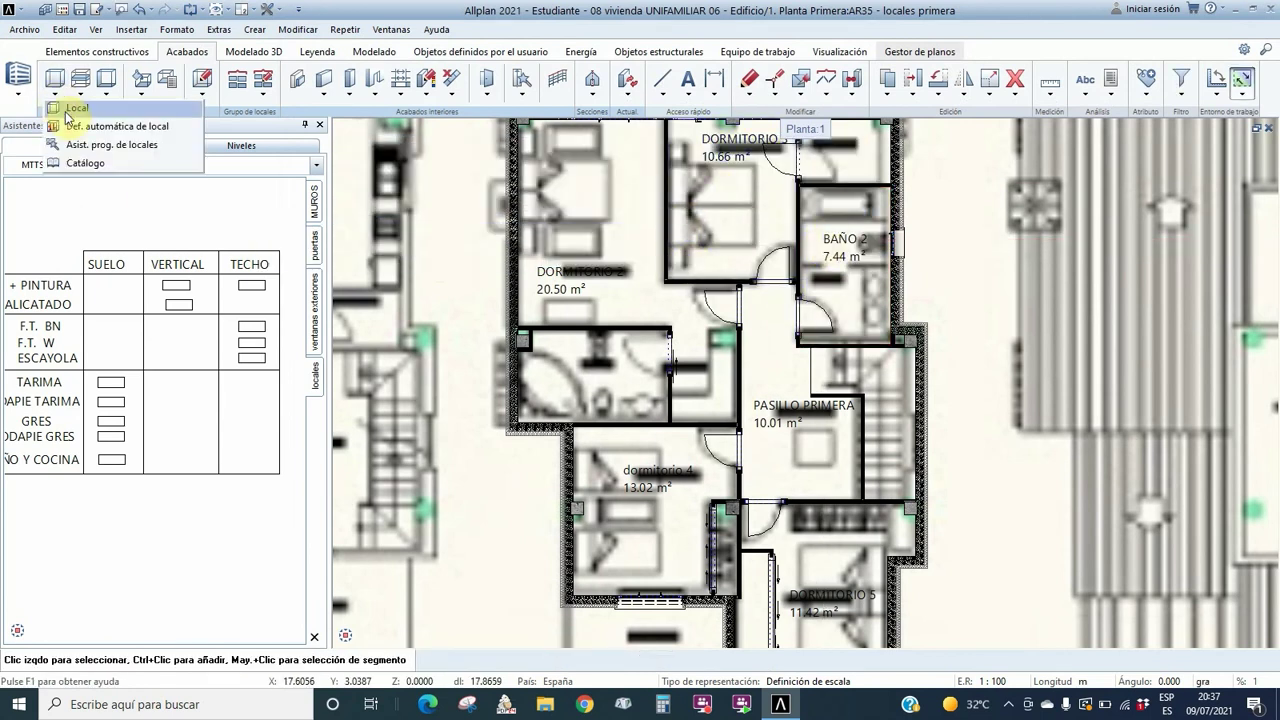
{"action": "left_click", "coordinate": [75, 108]}
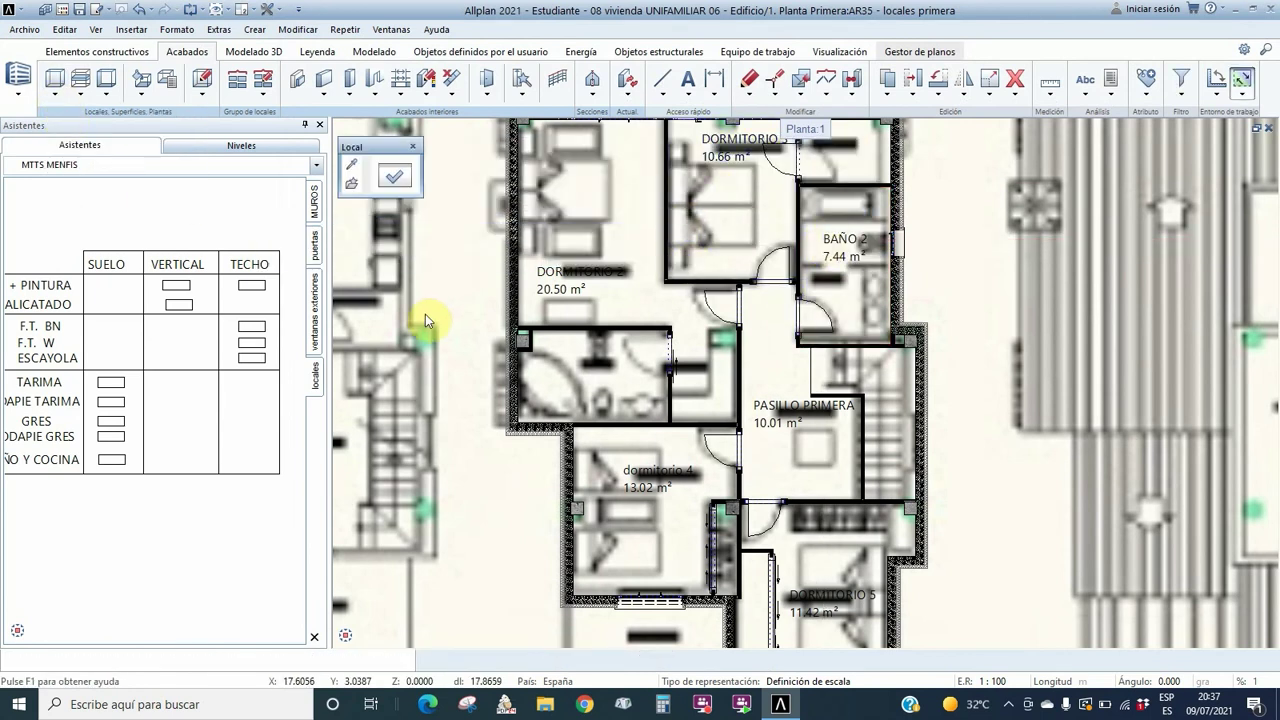
{"action": "left_click", "coordinate": [393, 178]}
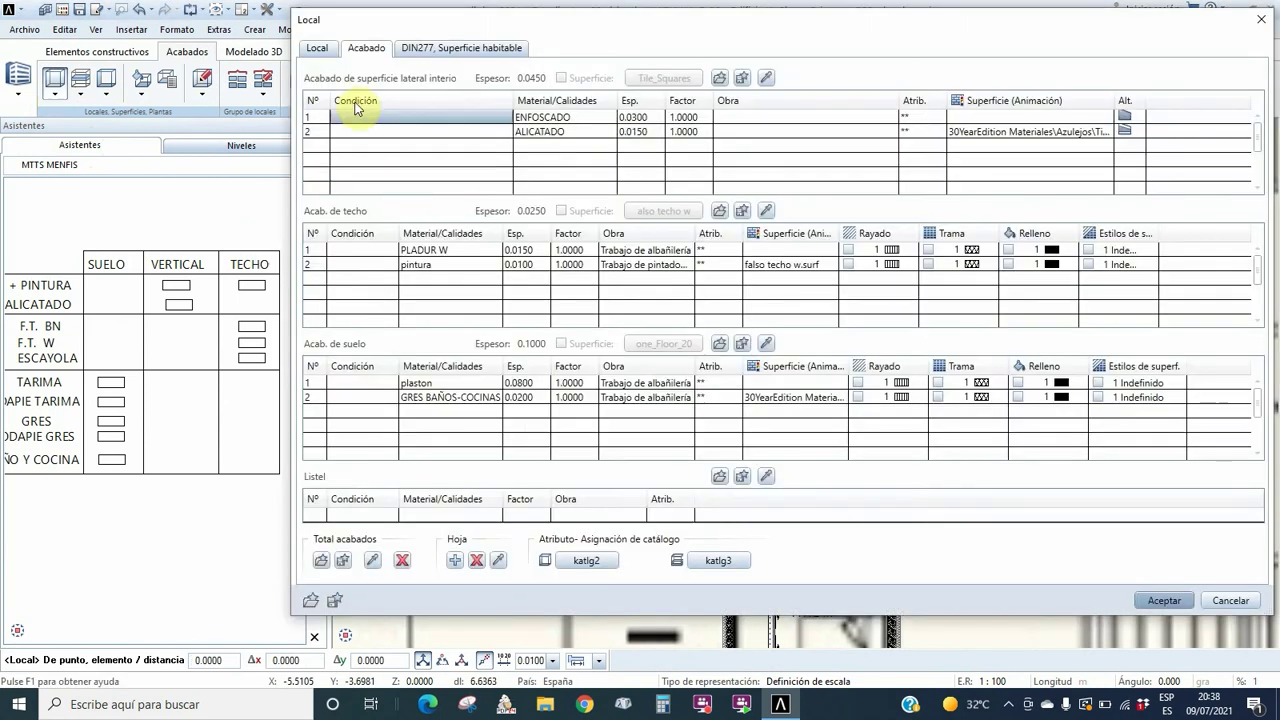
{"action": "left_click", "coordinate": [316, 48]}
{"action": "left_click", "coordinate": [655, 138]}
{"action": "left_click", "coordinate": [540, 200]}
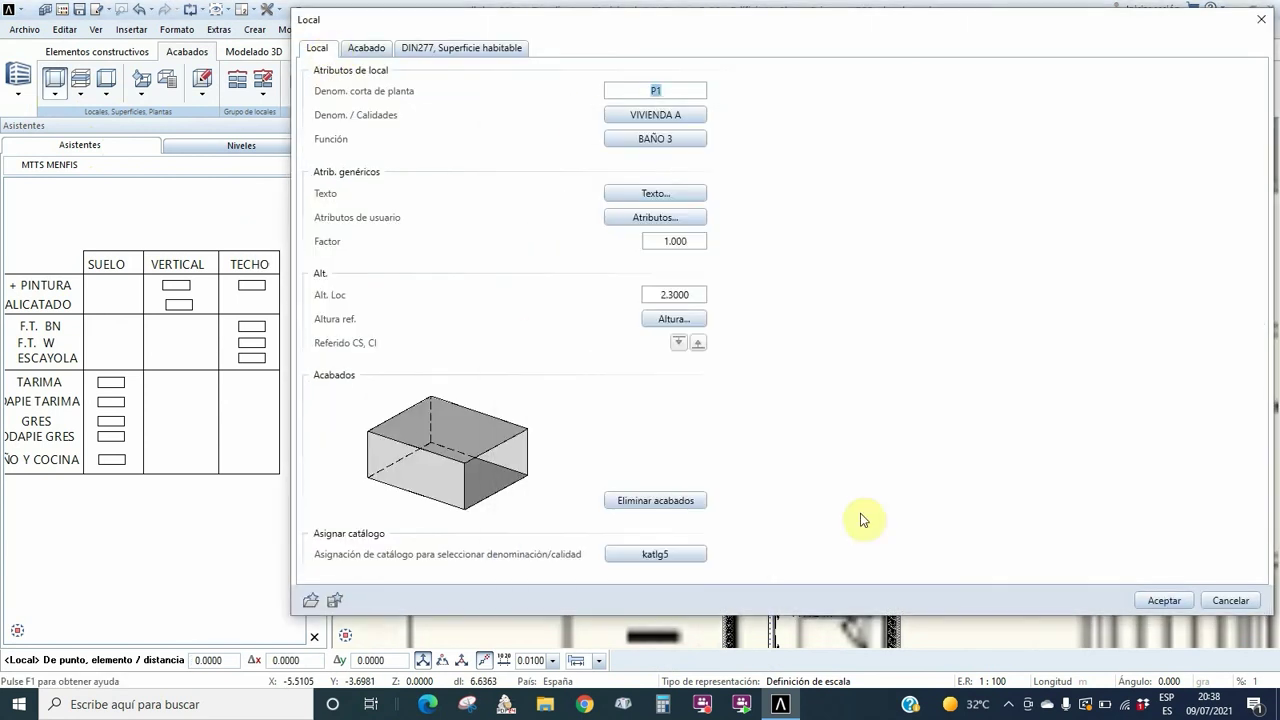
{"action": "left_click", "coordinate": [1162, 600]}
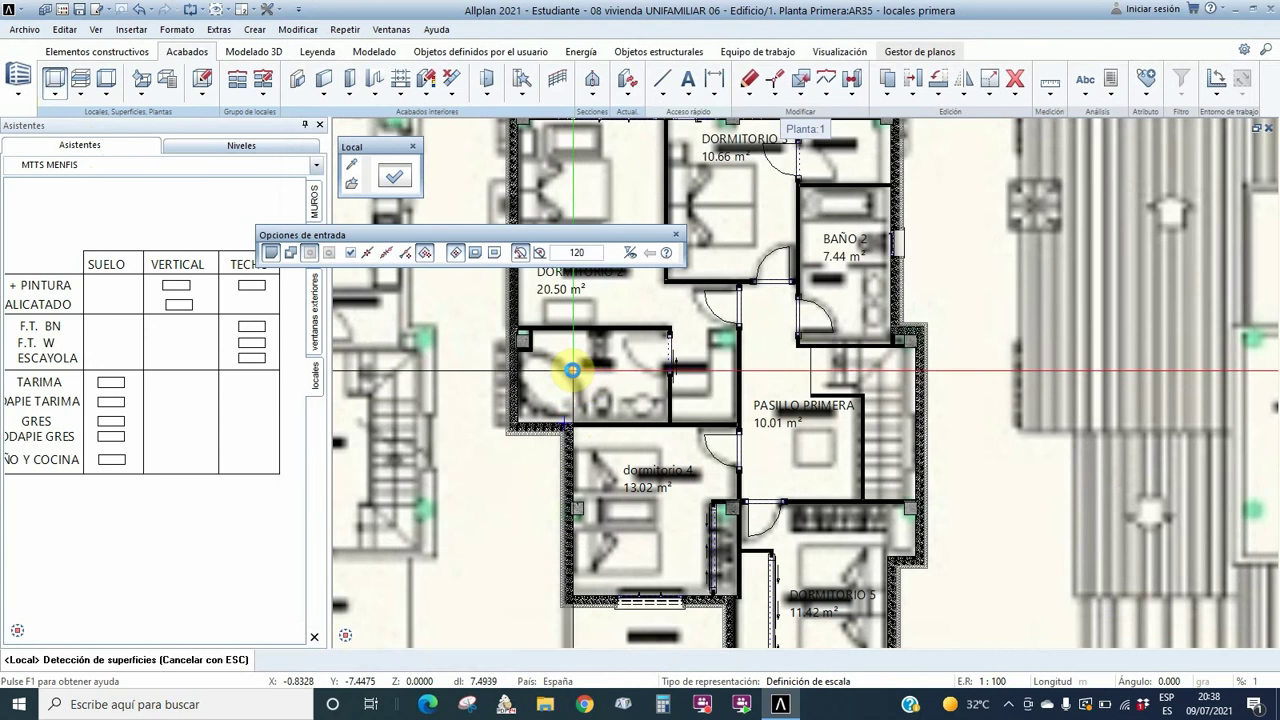
- Create the BAÑO 3 room in the bathroom below DORMITORIO 2 and place its legend inside it
{"action": "left_click", "coordinate": [572, 371]}
{"action": "key", "text": "Escape"}
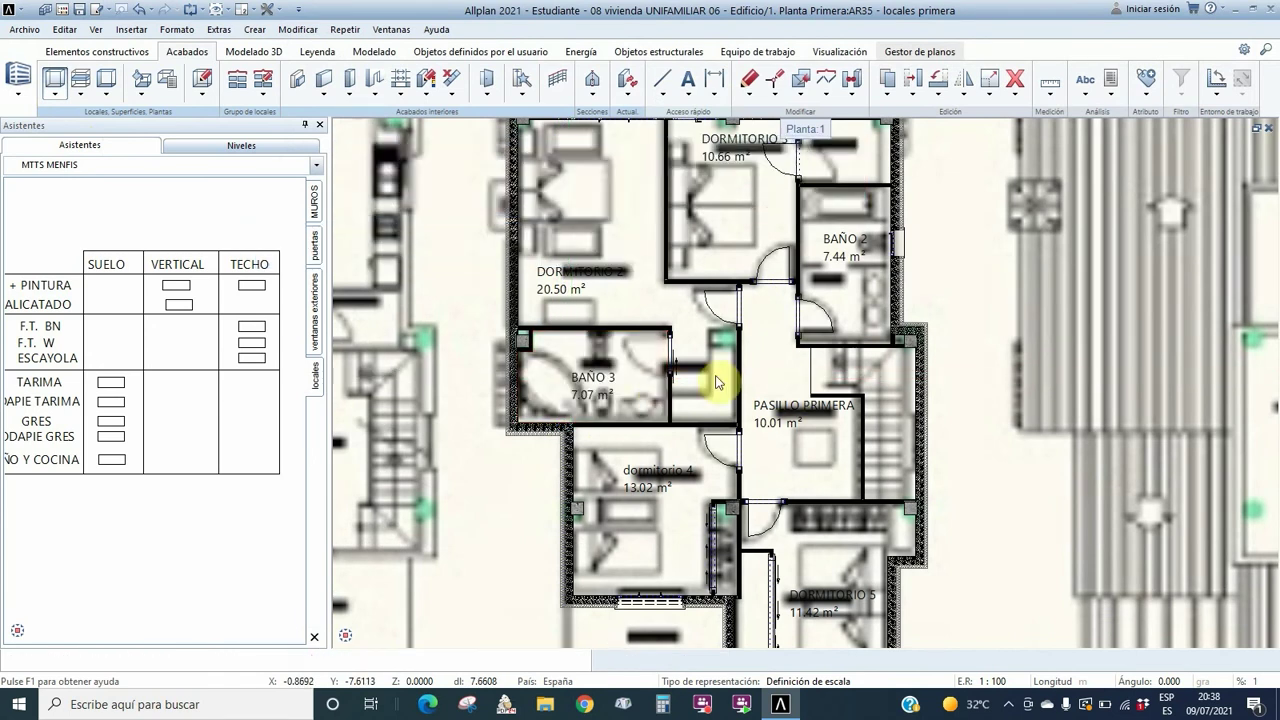
{"action": "scroll", "coordinate": [740, 395], "scroll_direction": "down", "scroll_amount": 3}
{"action": "scroll", "coordinate": [774, 402], "scroll_direction": "up", "scroll_amount": 2}
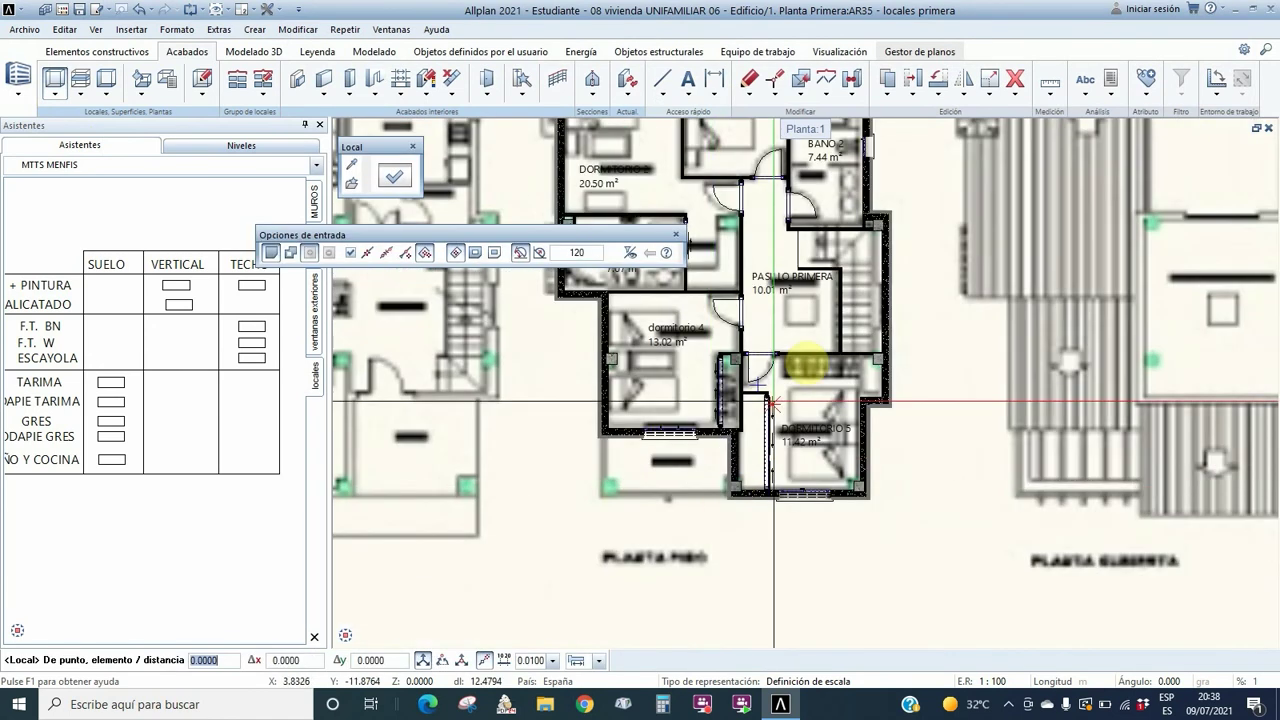
{"action": "key", "text": "Escape"}
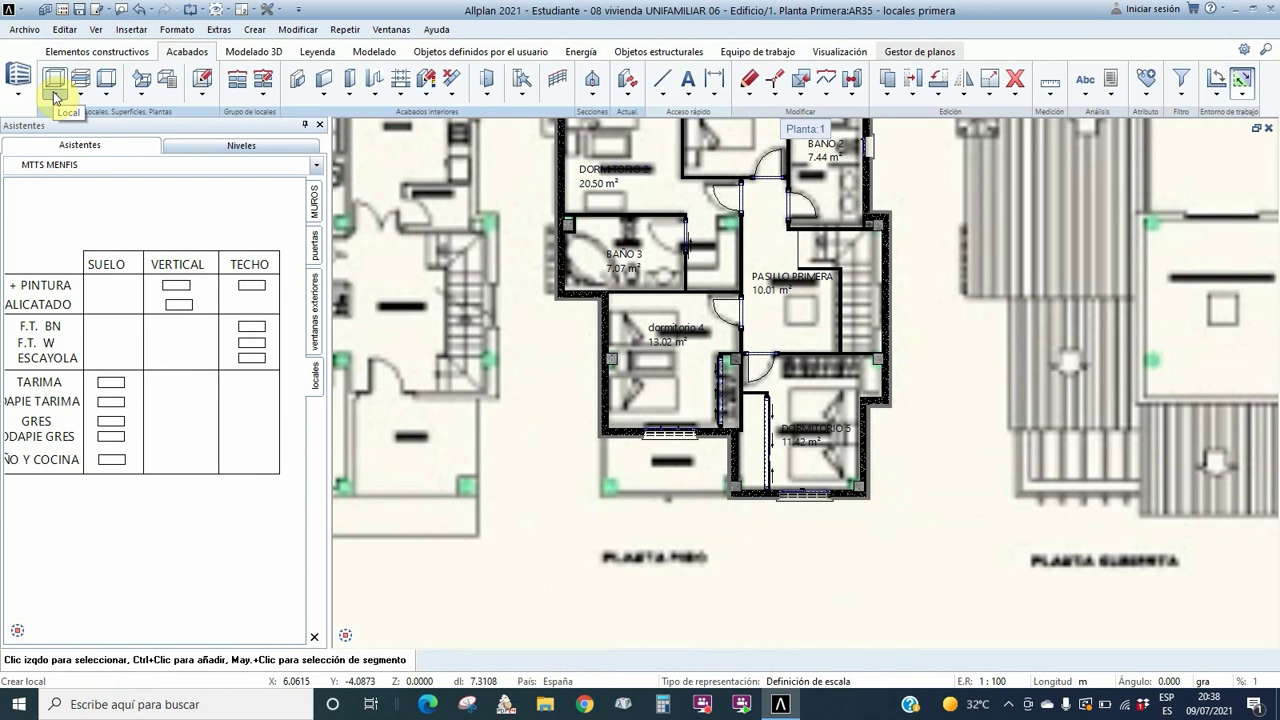
- Start another room and set its function to ESCAL. TRAM 3
{"action": "left_click", "coordinate": [55, 99]}
{"action": "left_click", "coordinate": [62, 108]}
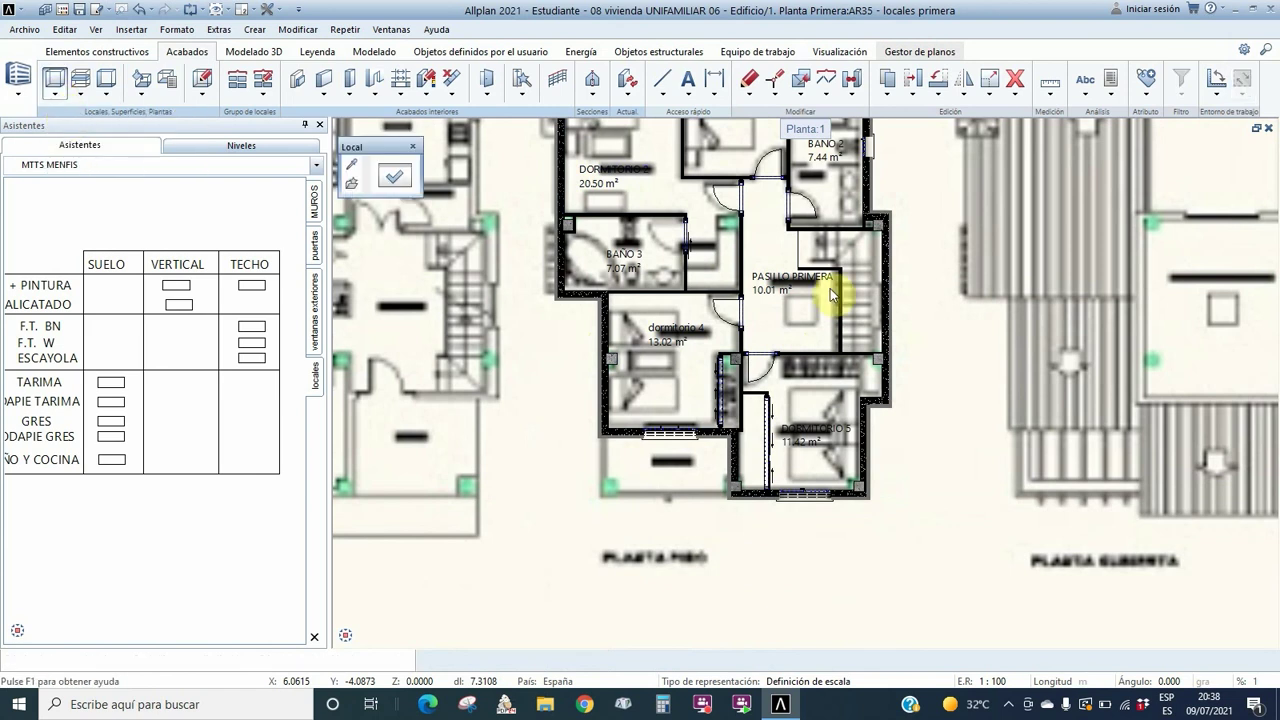
{"action": "left_click", "coordinate": [386, 186]}
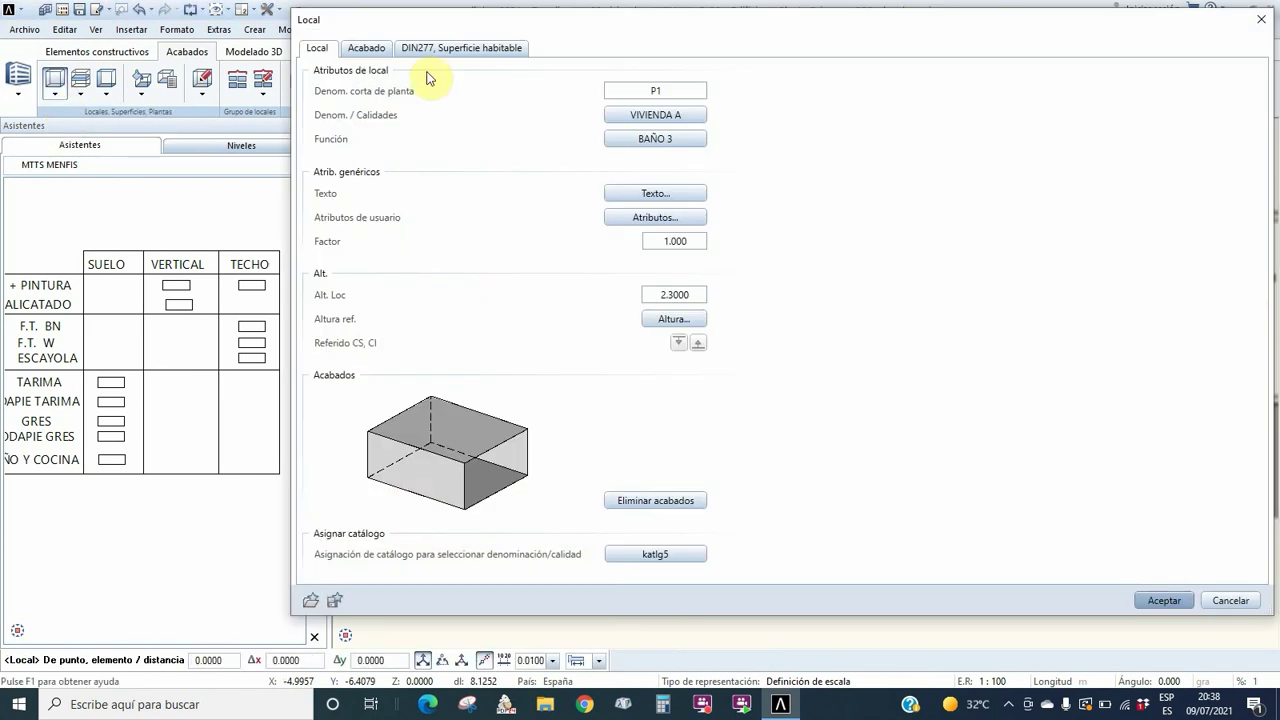
{"action": "left_click", "coordinate": [636, 140]}
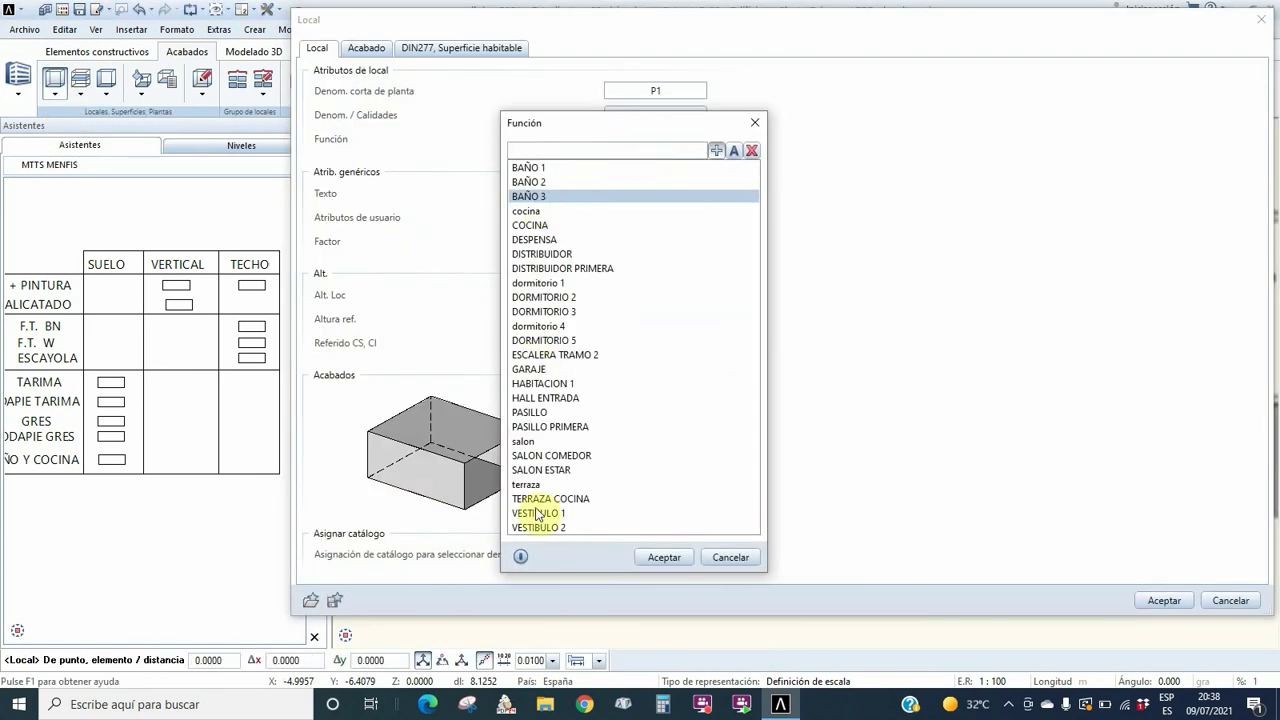
{"action": "double_click", "coordinate": [537, 354]}
{"action": "left_click", "coordinate": [684, 139]}
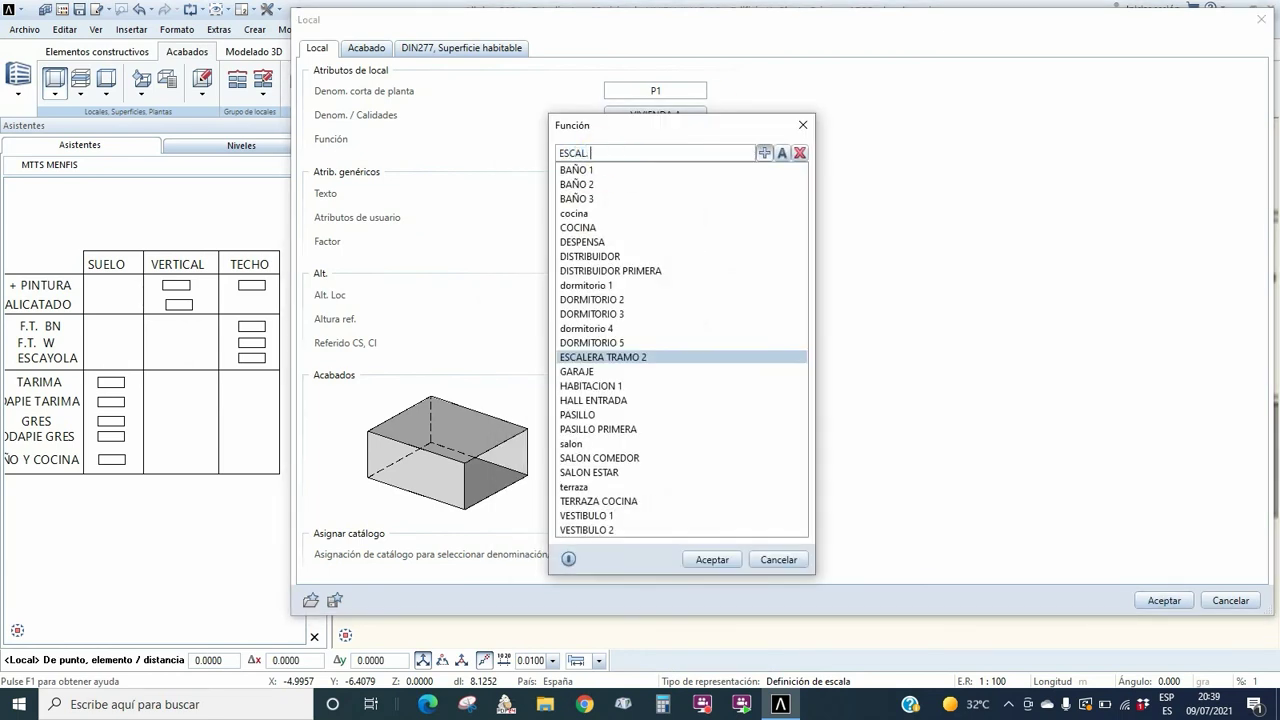
{"action": "left_click", "coordinate": [712, 559]}
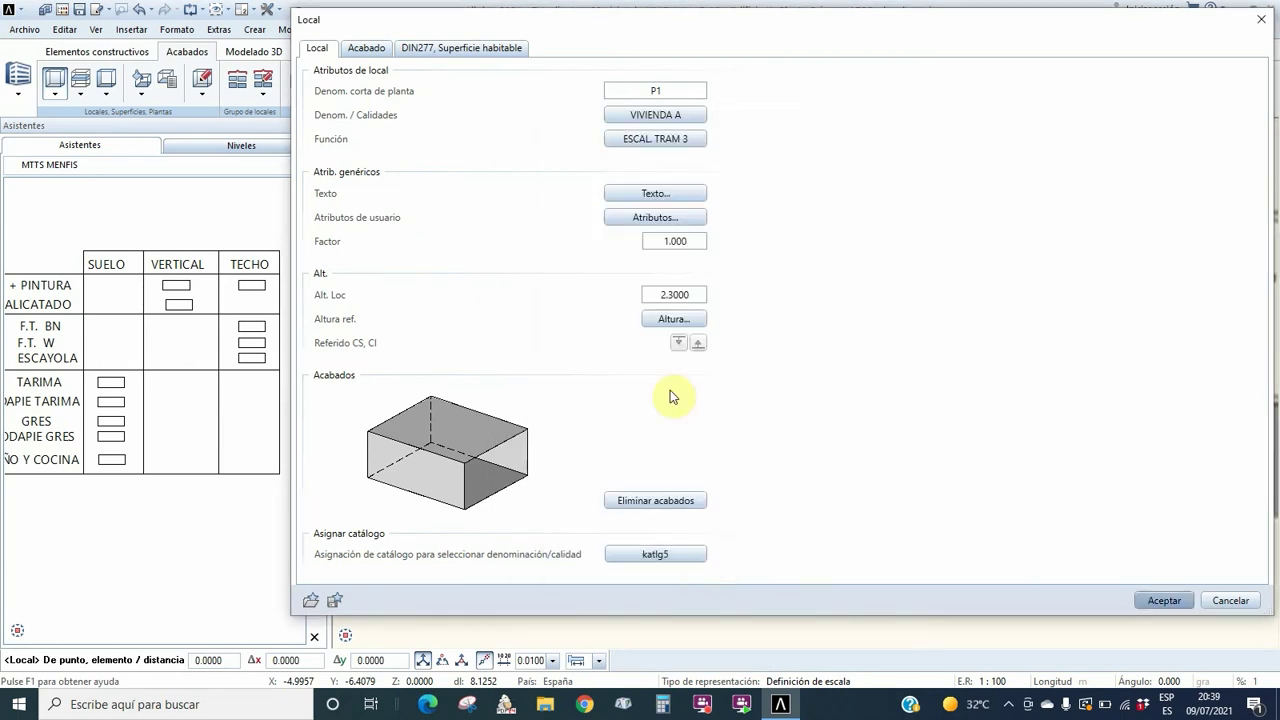
- Clear the inherited finishes, adopt the PINTURA wall and ceiling finishes from the template table without any floor finish, and accept the room properties
{"action": "left_click", "coordinate": [378, 52]}
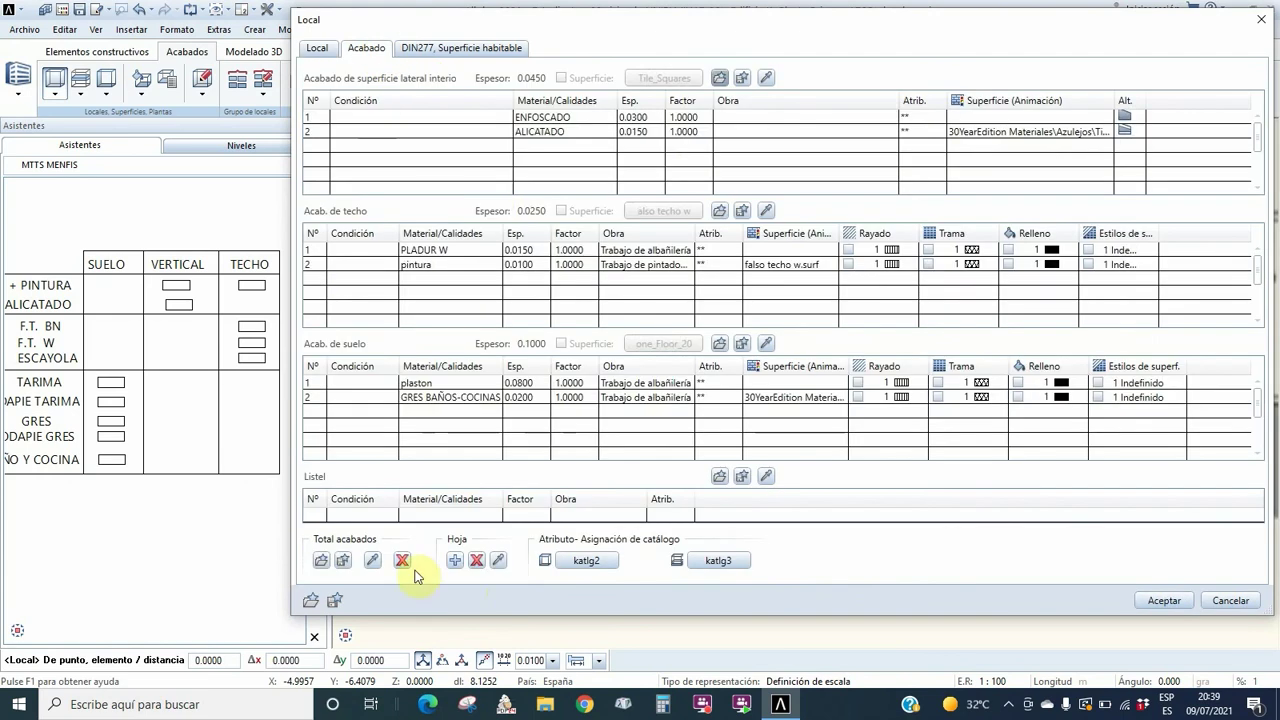
{"action": "left_click", "coordinate": [767, 78]}
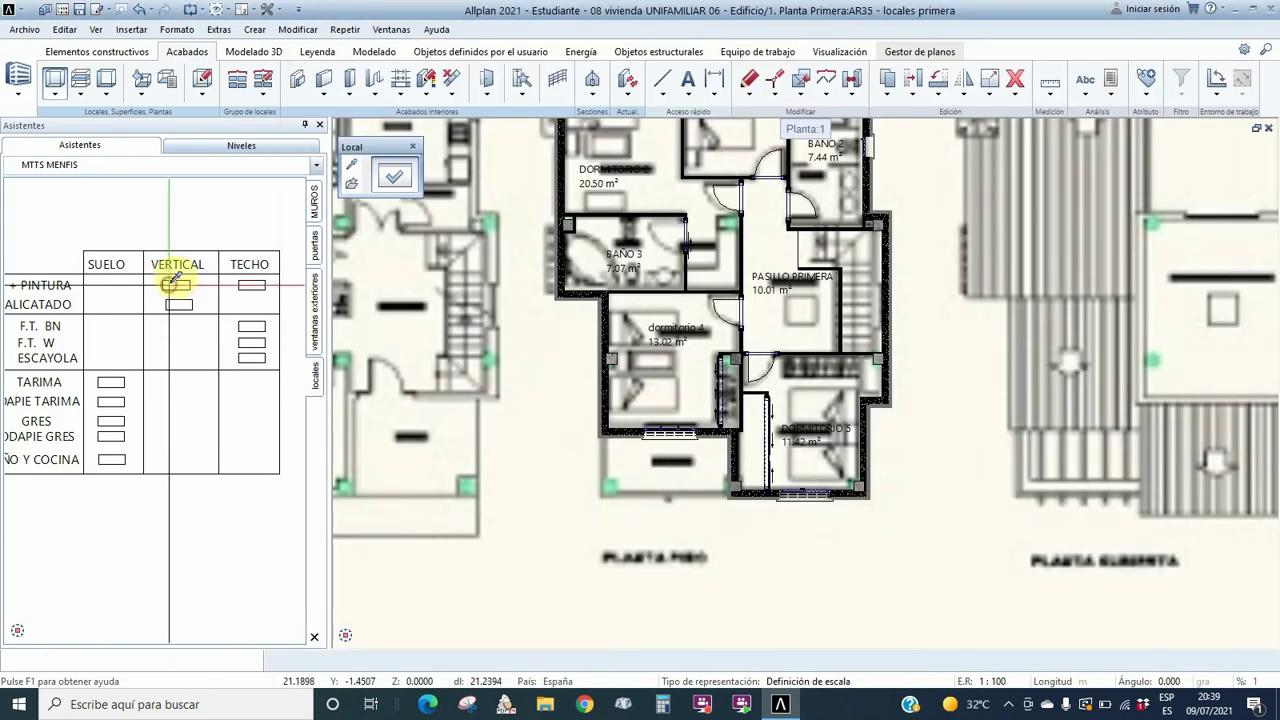
{"action": "left_click", "coordinate": [172, 284]}
{"action": "key", "text": "Return"}
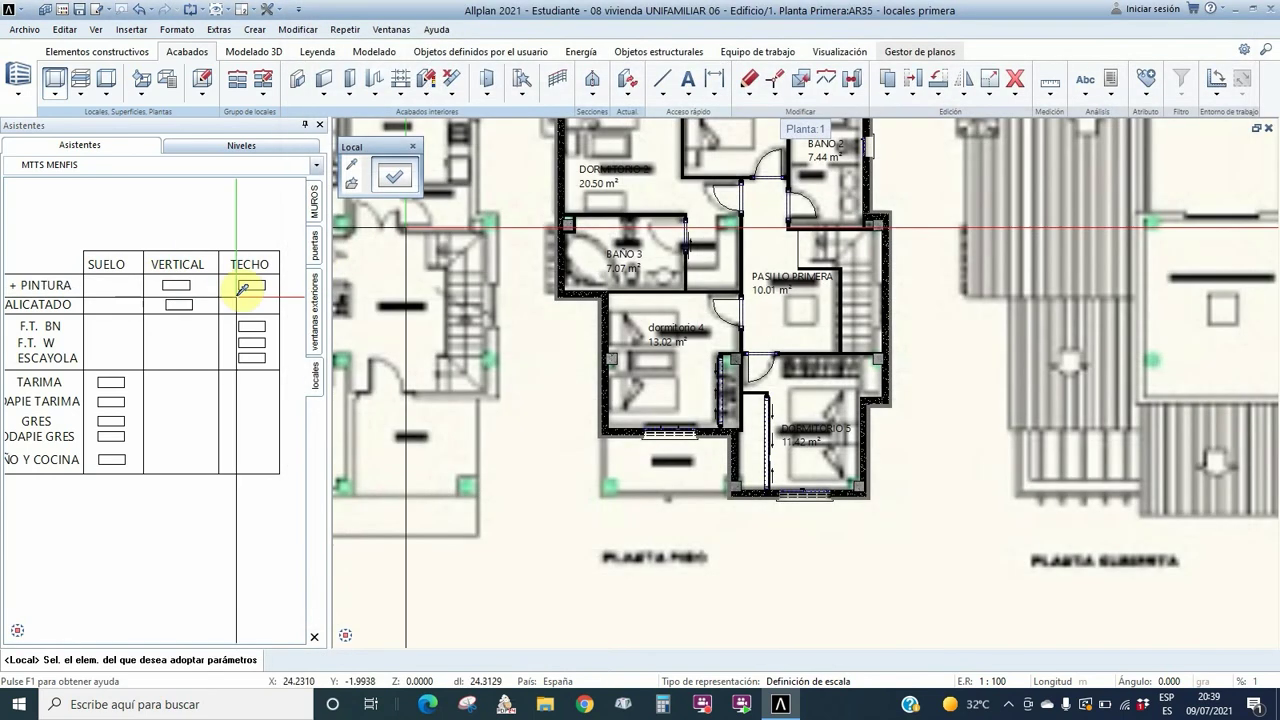
{"action": "left_click", "coordinate": [250, 287]}
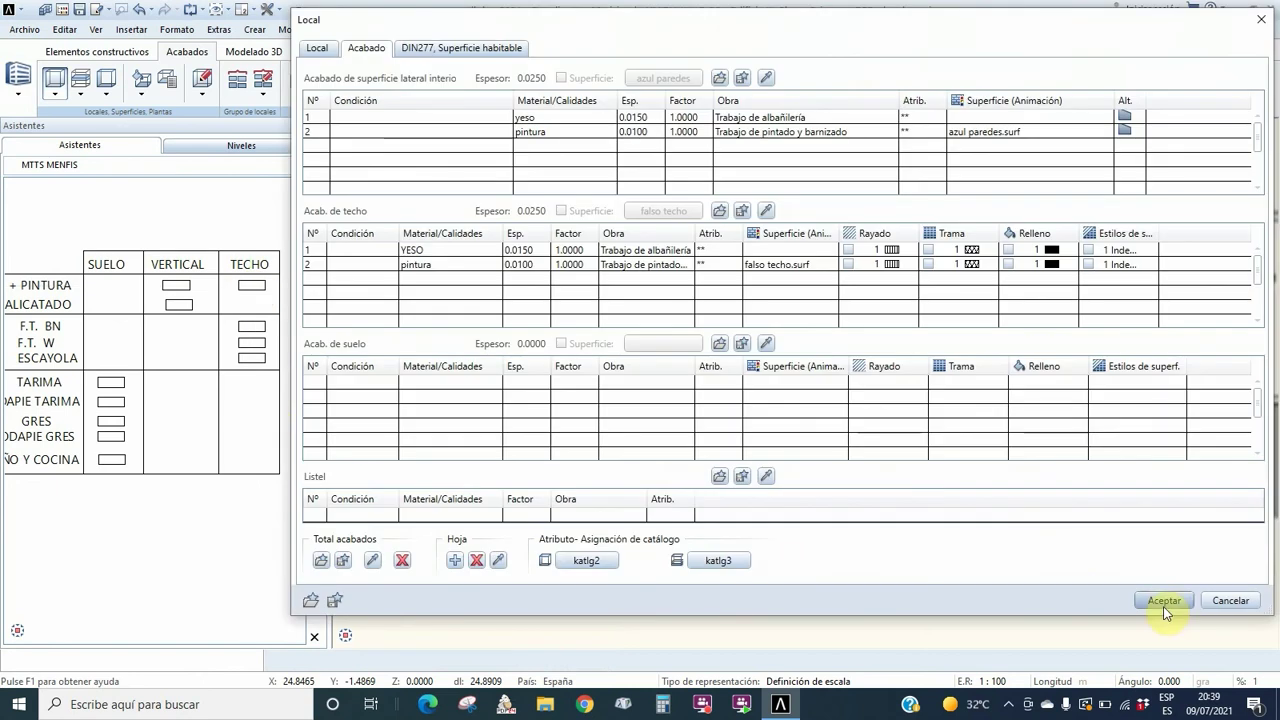
{"action": "left_click", "coordinate": [1164, 605]}
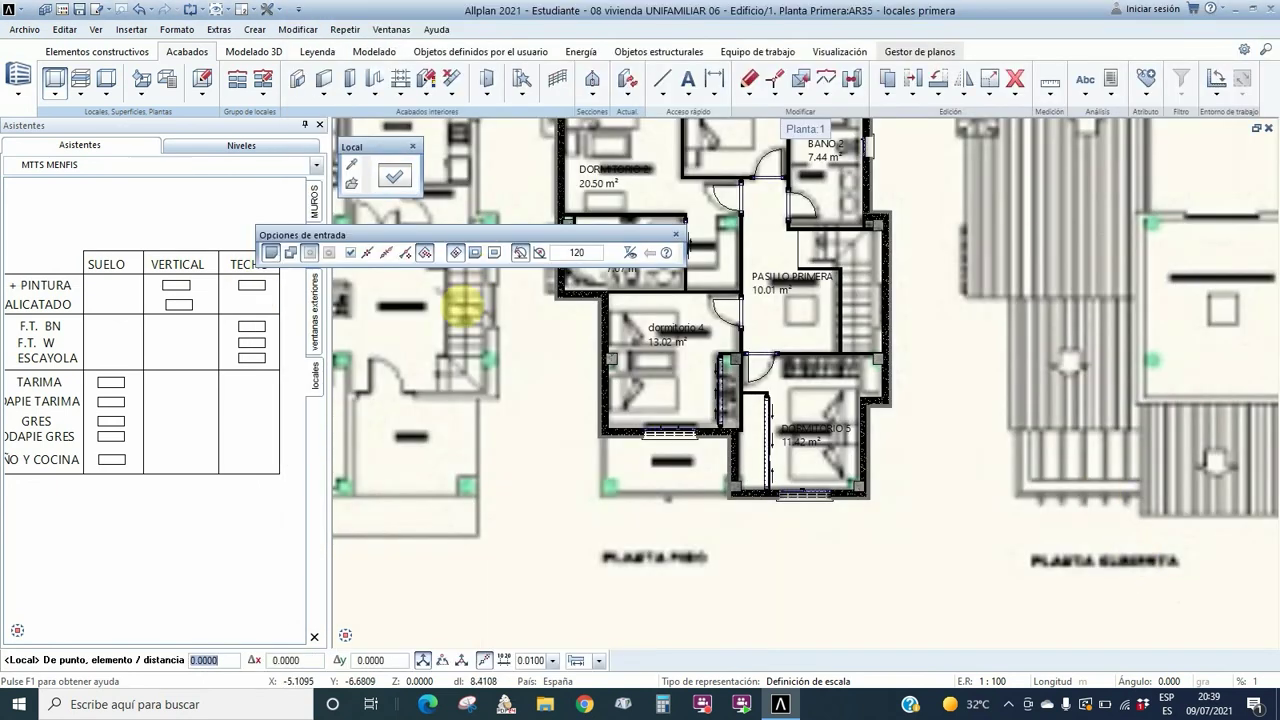
- Create the ESCAL. TRAM 3 room in the staircase area and place its legend vertically inside it
{"action": "left_click", "coordinate": [860, 288]}
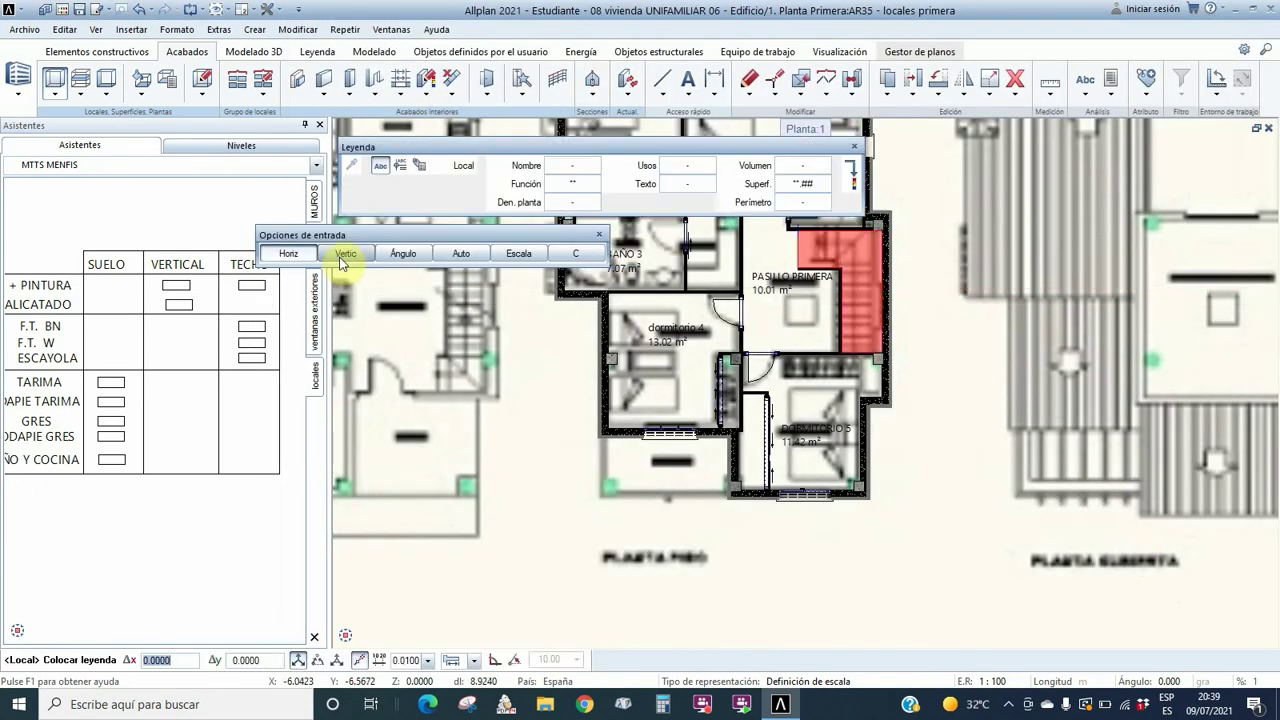
{"action": "left_click", "coordinate": [343, 253]}
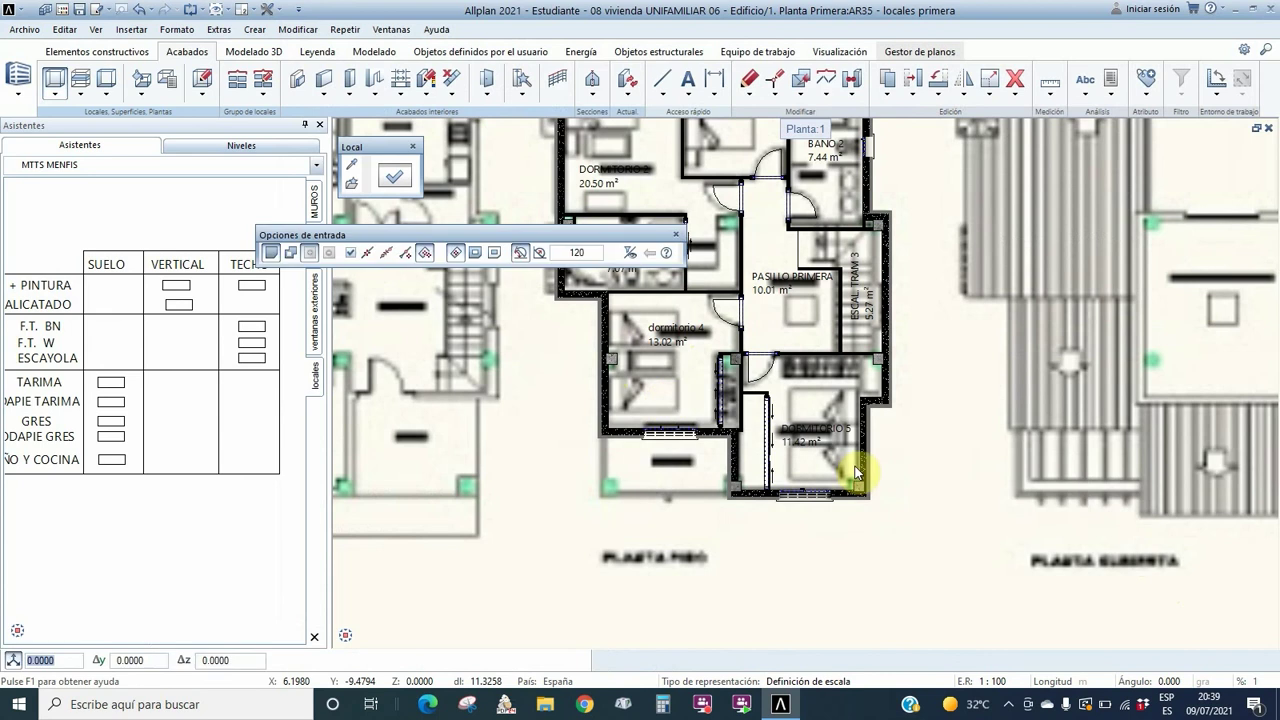
{"action": "key", "text": "Escape"}
- Examine the first-floor rooms and their wall and floor finishes up close in the enlarged 3D perspective view
{"action": "left_click", "coordinate": [391, 29]}
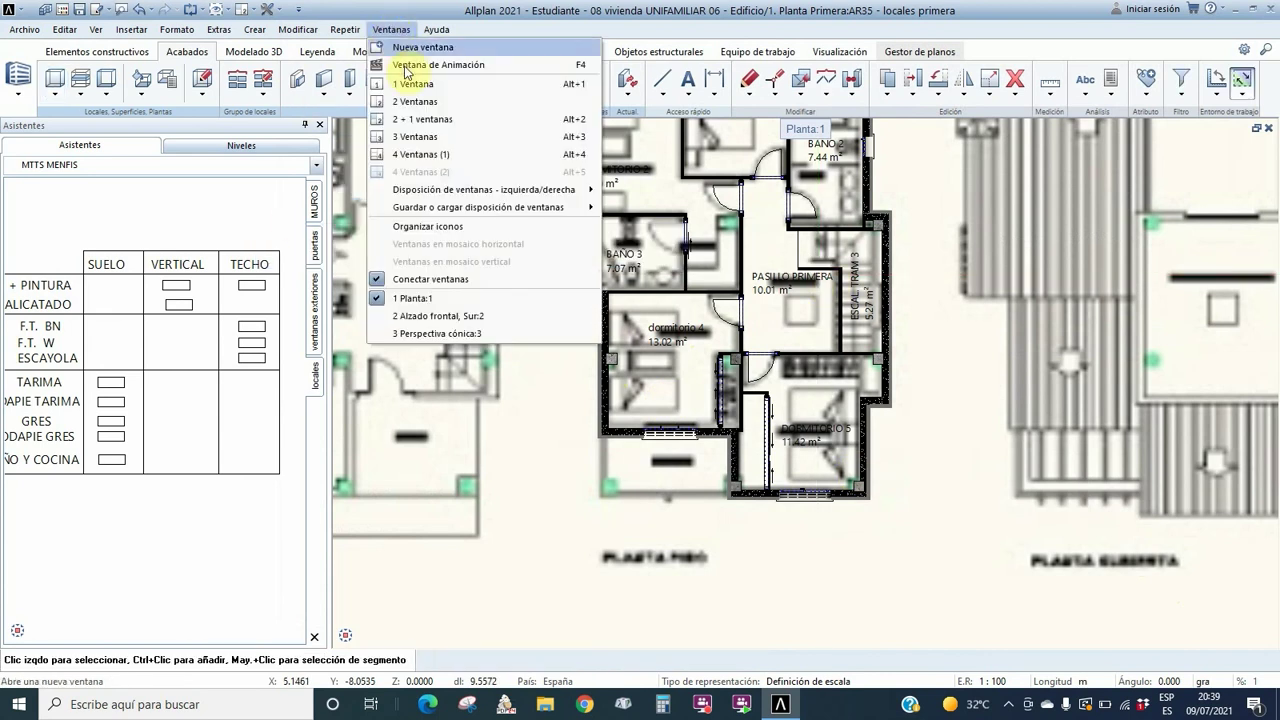
{"action": "left_click", "coordinate": [405, 116]}
{"action": "double_click", "coordinate": [590, 132]}
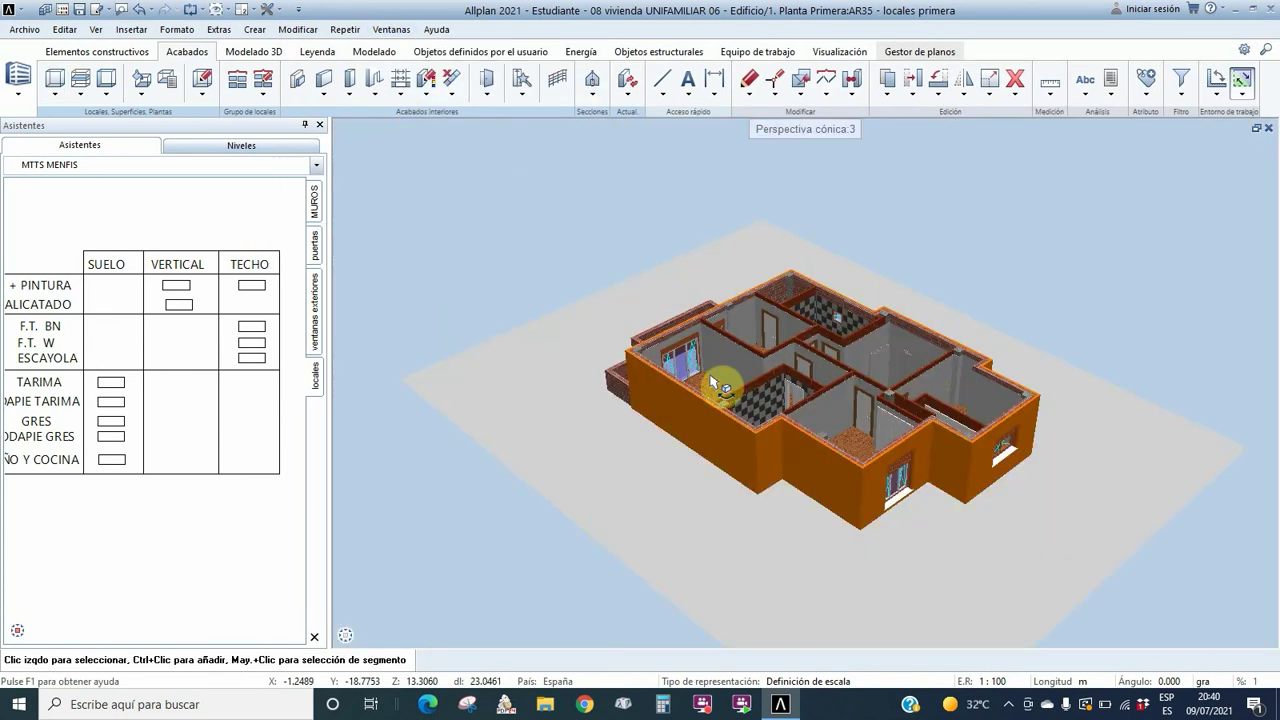
{"action": "mouse_move", "coordinate": [897, 378]}
{"action": "middle_mouse_down", "text": "shift"}
{"action": "mouse_move", "coordinate": [726, 263]}
{"action": "mouse_move", "coordinate": [1029, 471]}
{"action": "mouse_move", "coordinate": [950, 381]}
{"action": "mouse_move", "coordinate": [883, 378]}
{"action": "middle_mouse_up", "text": "shift"}
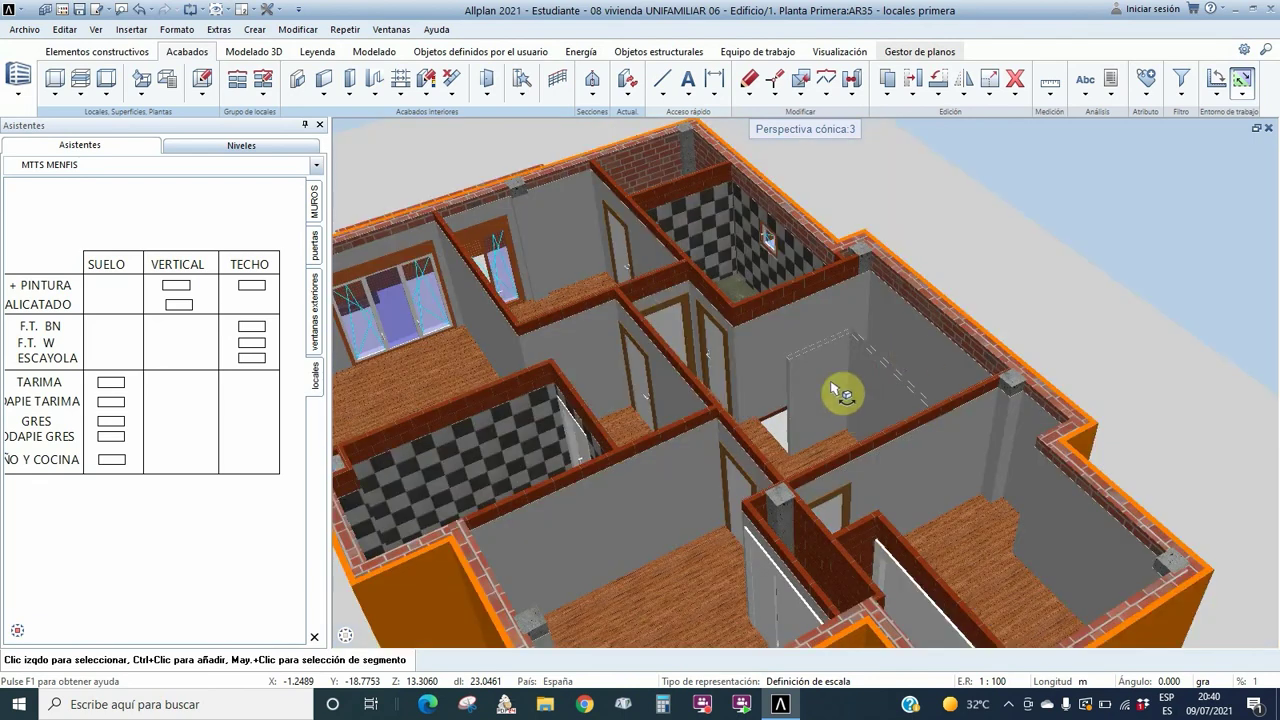
{"action": "middle_click_drag", "start_coordinate": [840, 391], "coordinate": [736, 342]}
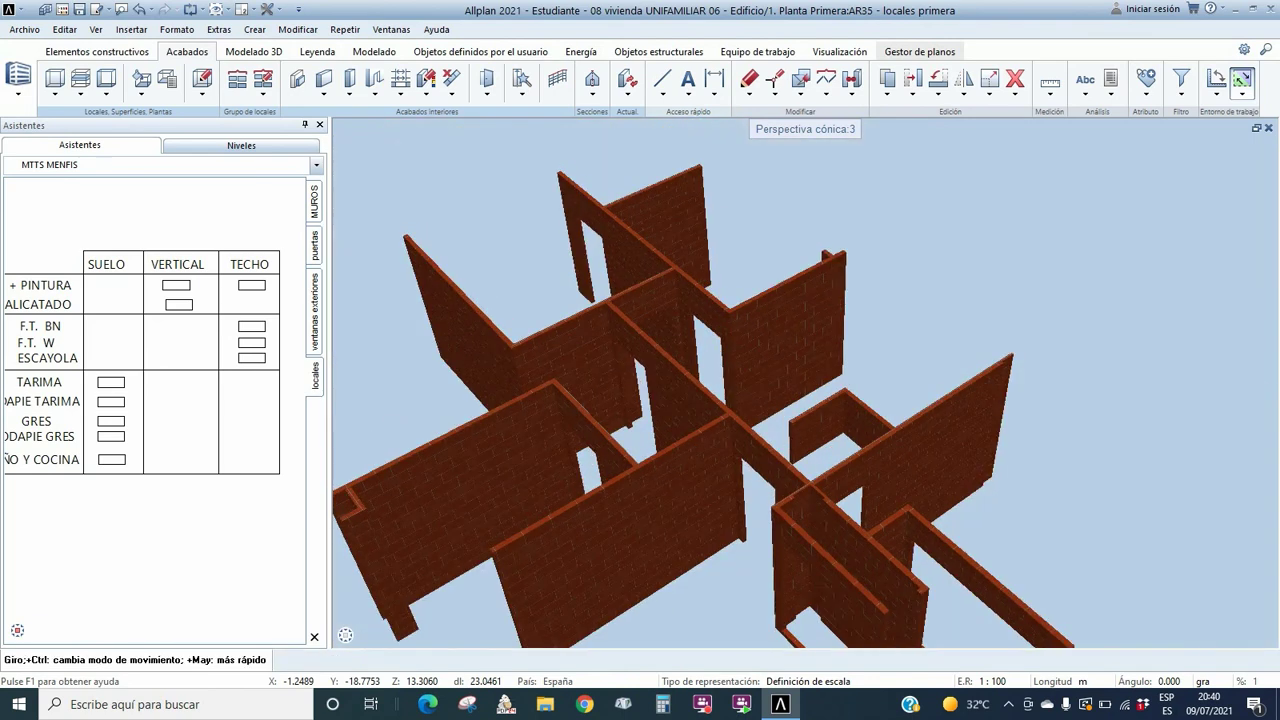
{"action": "scroll", "coordinate": [760, 400], "scroll_direction": "up", "scroll_amount": 3}
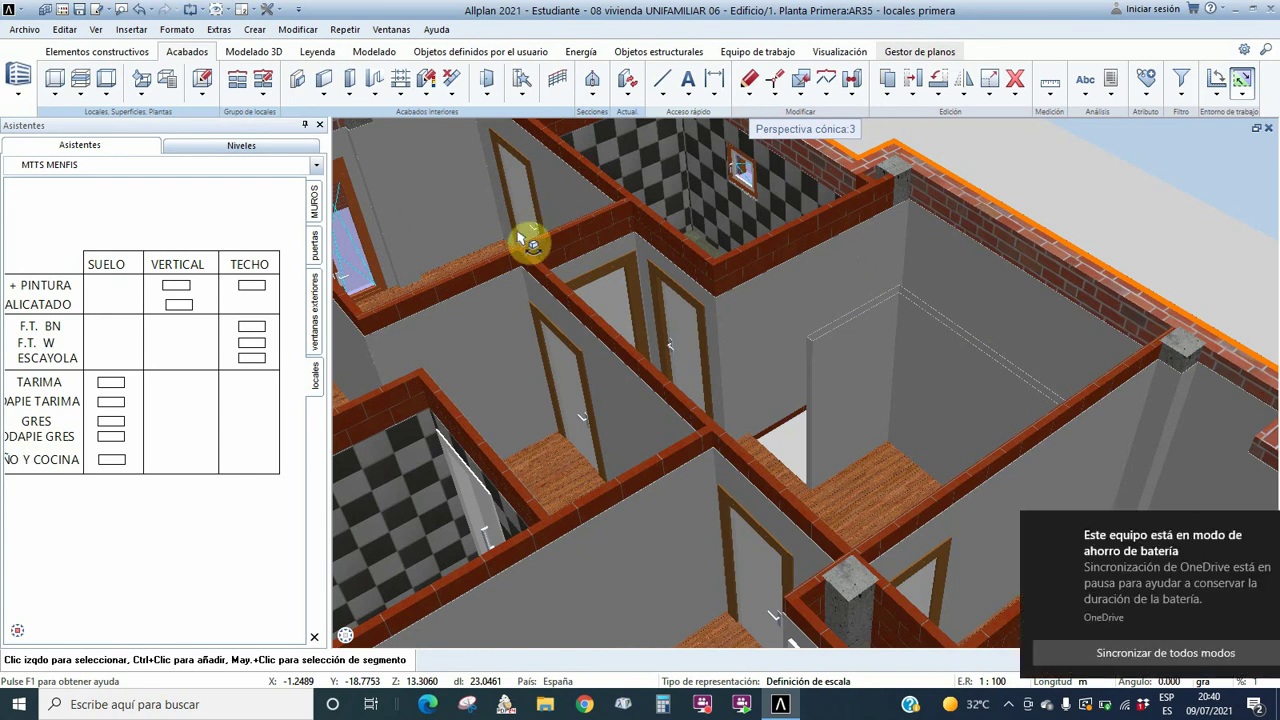
{"action": "key", "text": "Escape"}
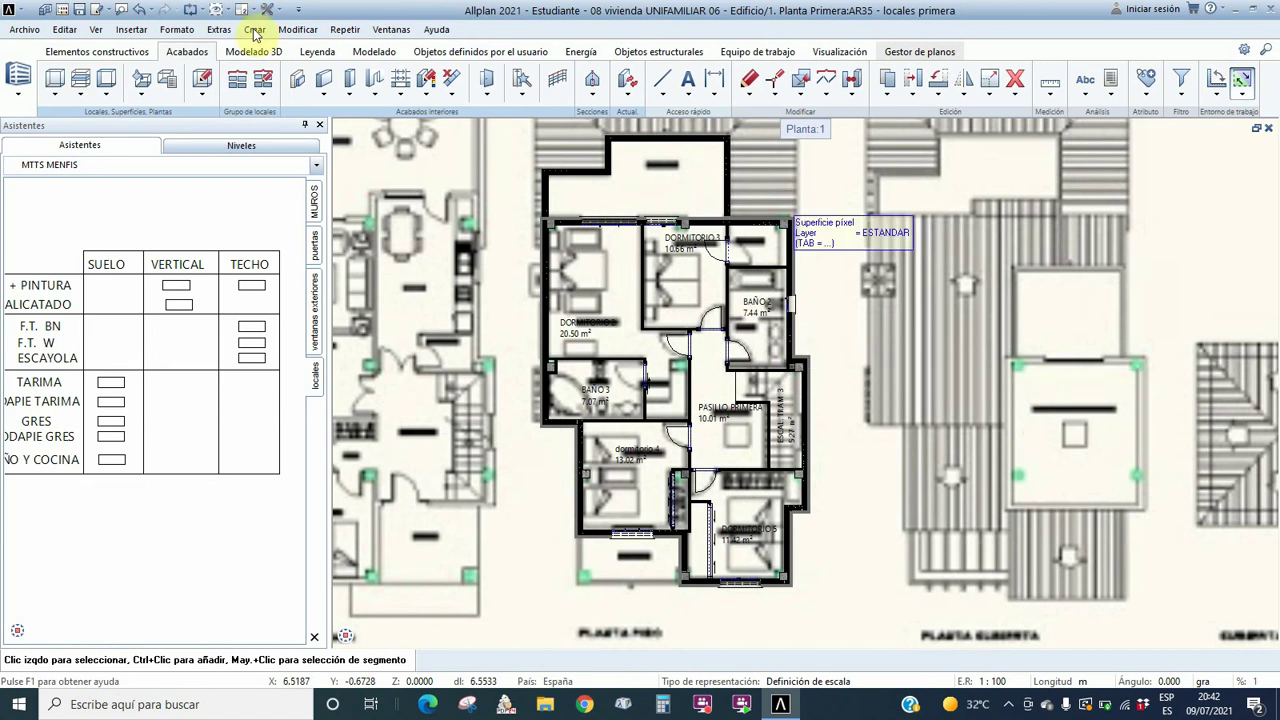
- In the model hierarchy, unload 1. Planta Primera and load only 2. Planta cubierta
{"action": "left_click", "coordinate": [61, 10]}
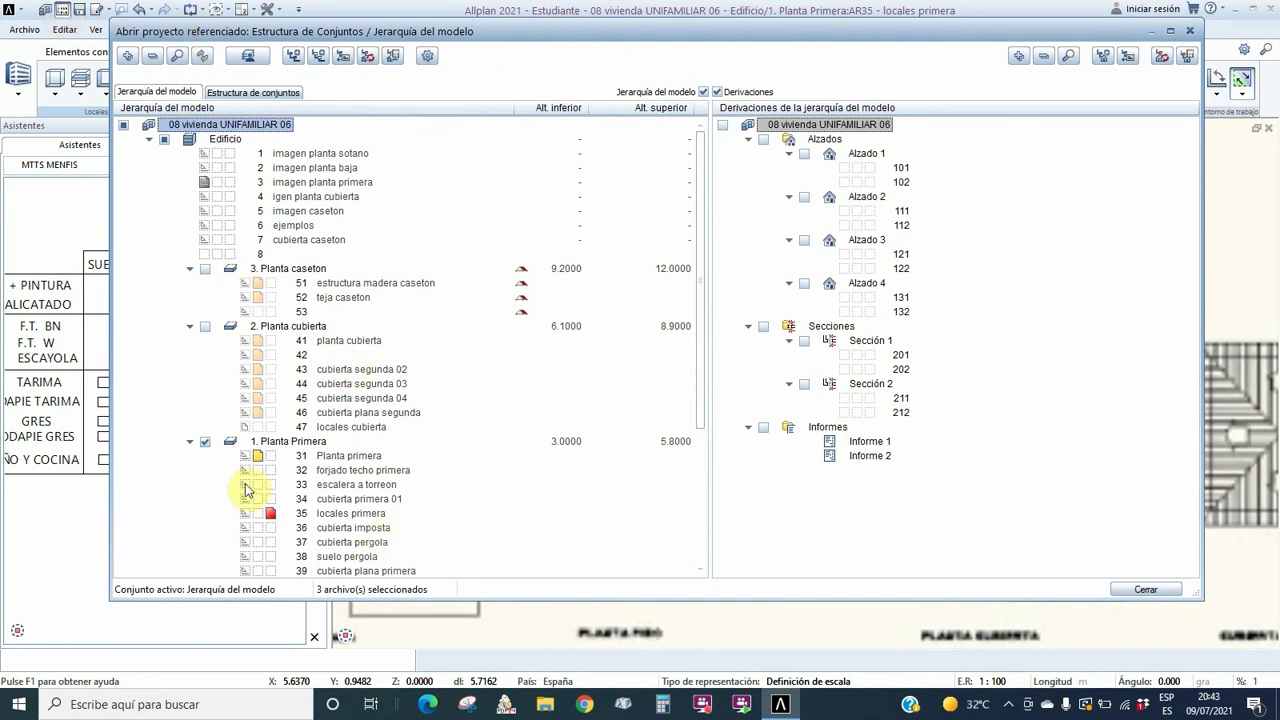
{"action": "left_click", "coordinate": [206, 270]}
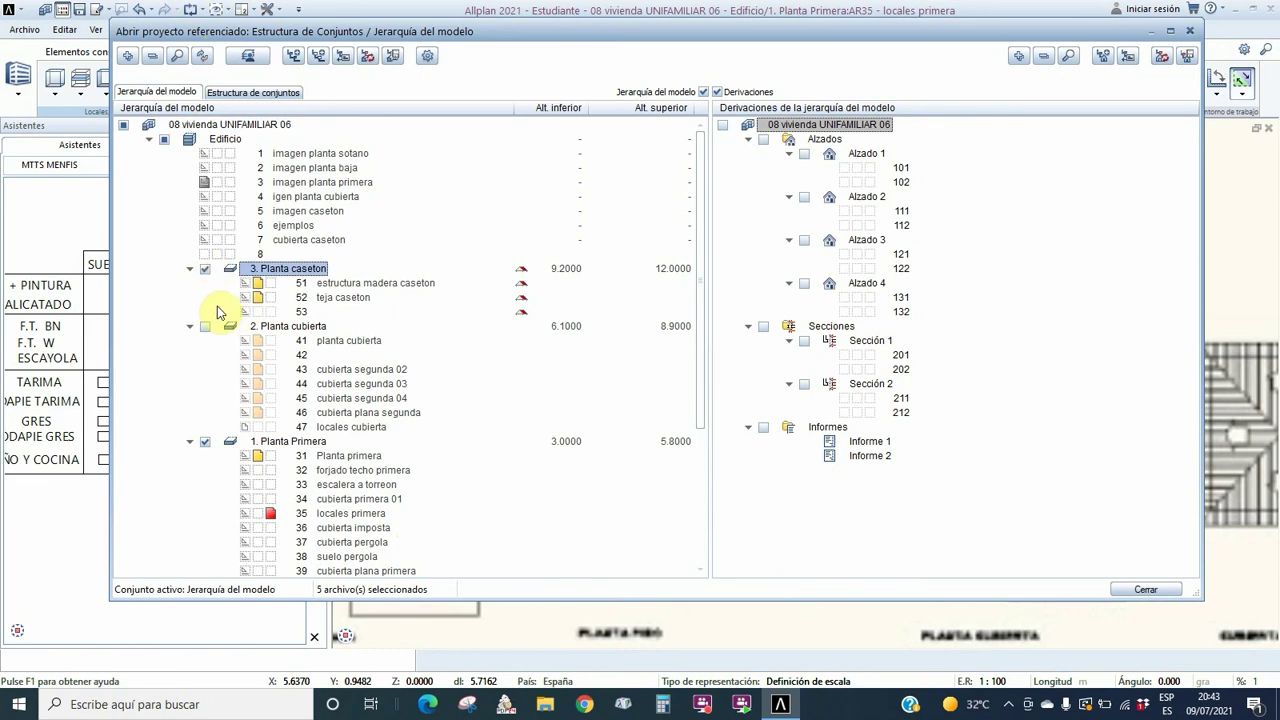
{"action": "left_click", "coordinate": [205, 441]}
{"action": "left_click", "coordinate": [205, 326]}
{"action": "left_click", "coordinate": [206, 270]}
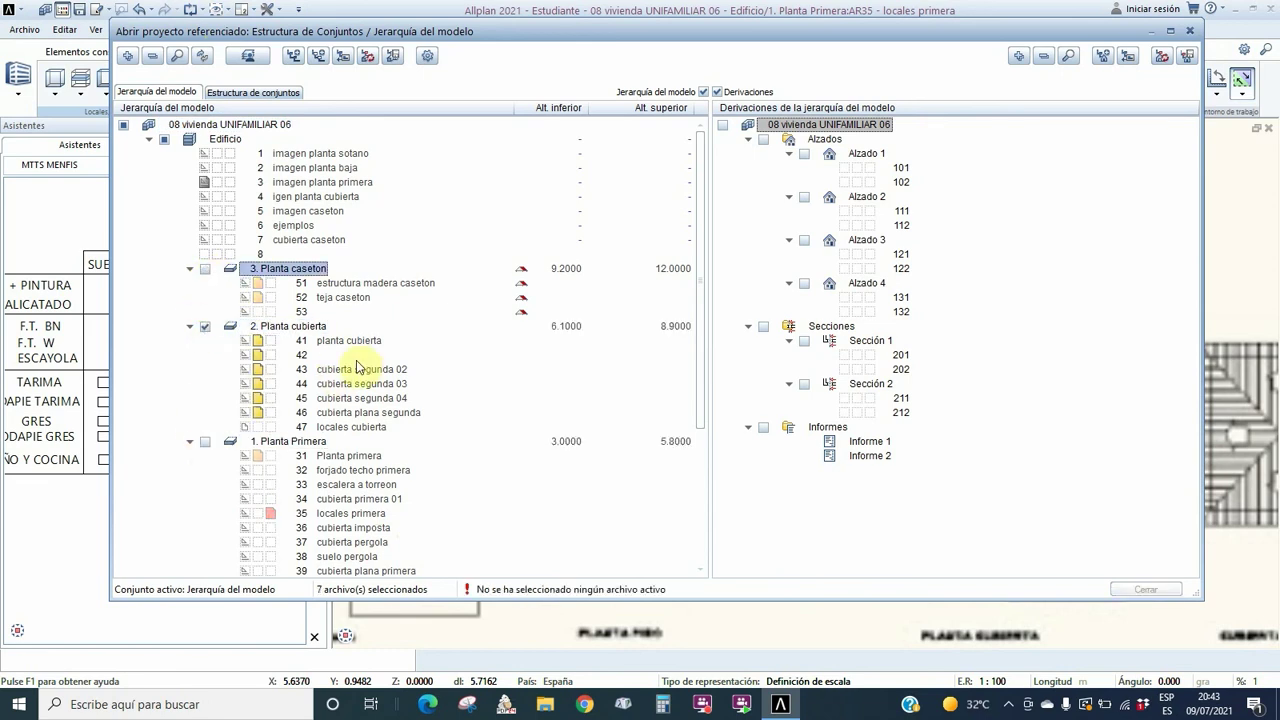
- Make file 47 locales cubierta active, unload files 42 to 46 so only planta cubierta stays in the background, and close the hierarchy
{"action": "left_click", "coordinate": [355, 427]}
{"action": "left_click", "coordinate": [270, 427]}
{"action": "left_click", "coordinate": [263, 410]}
{"action": "left_click", "coordinate": [258, 398]}
{"action": "left_click", "coordinate": [258, 384]}
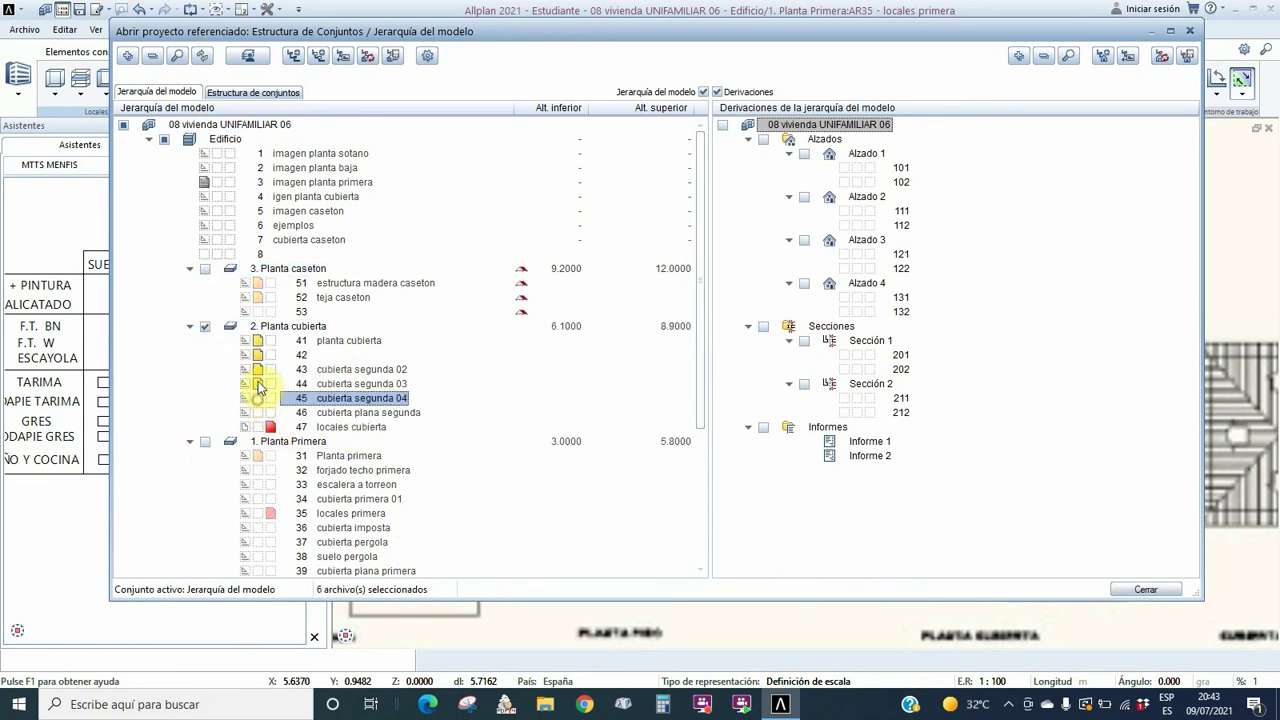
{"action": "left_click", "coordinate": [258, 369]}
{"action": "left_click", "coordinate": [258, 355]}
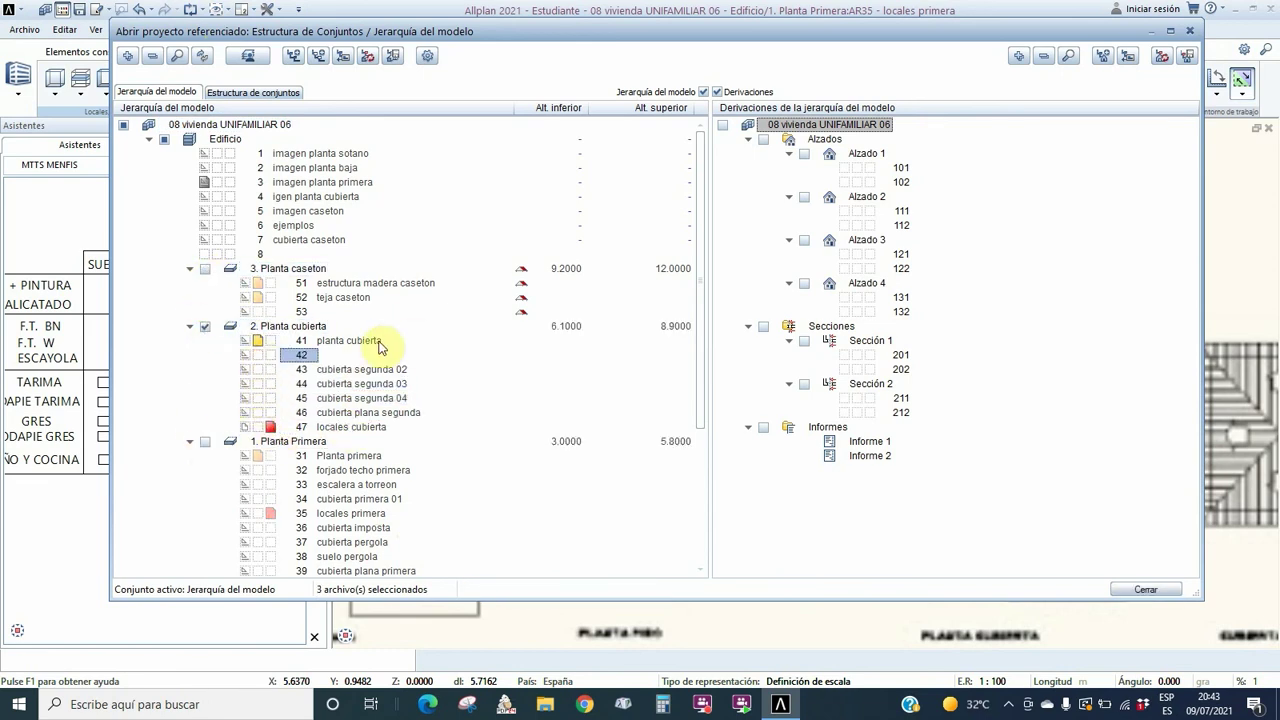
{"action": "left_click", "coordinate": [1145, 590]}
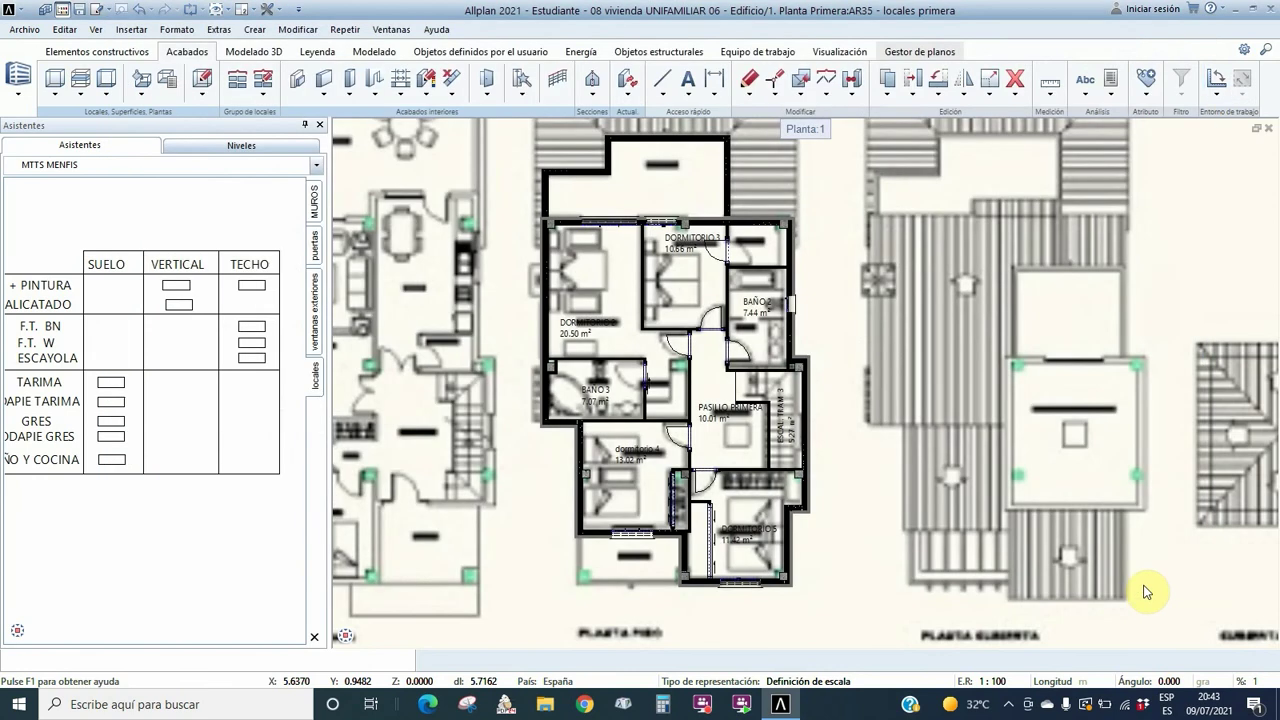
- Replace the reference image file imagen planta primera with file 4, igen planta cubierta, in the model hierarchy
{"action": "left_click", "coordinate": [64, 10]}
{"action": "left_click", "coordinate": [205, 184]}
{"action": "left_click", "coordinate": [1145, 590]}
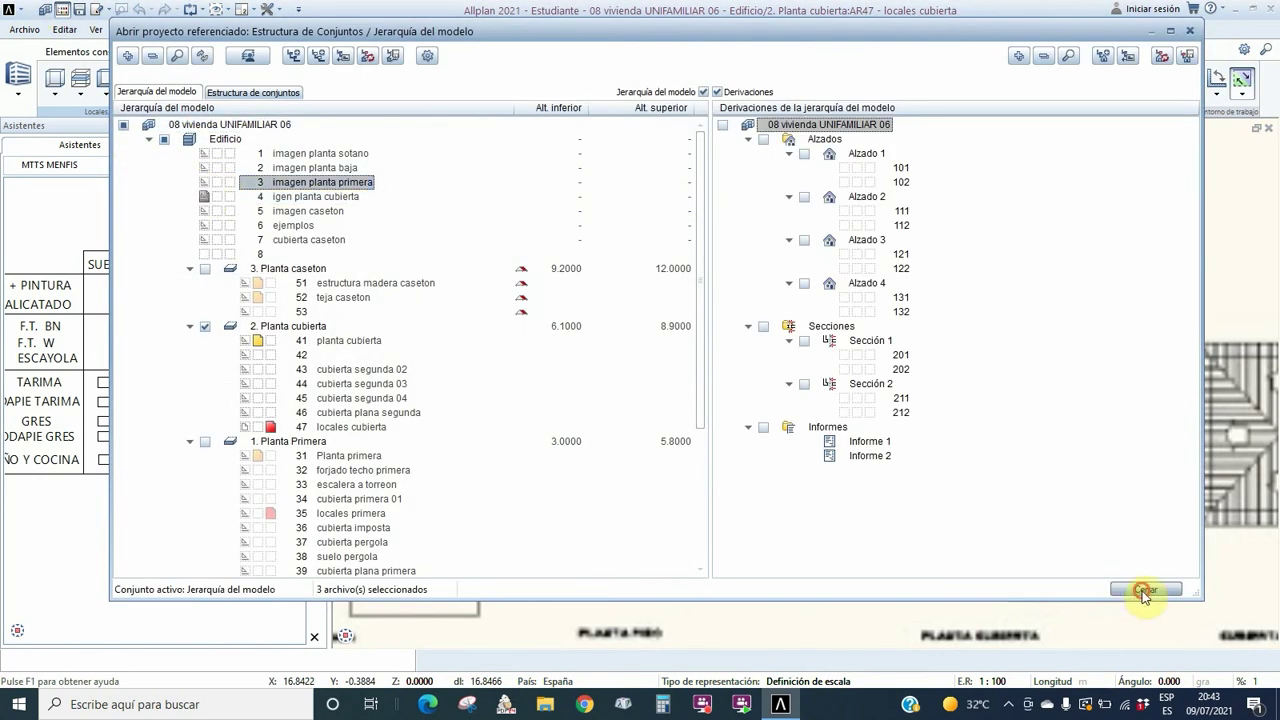
- Start a new room for the roof floor and add ESTUDIO as its function
{"action": "scroll", "coordinate": [731, 409], "scroll_direction": "up", "scroll_amount": 5}
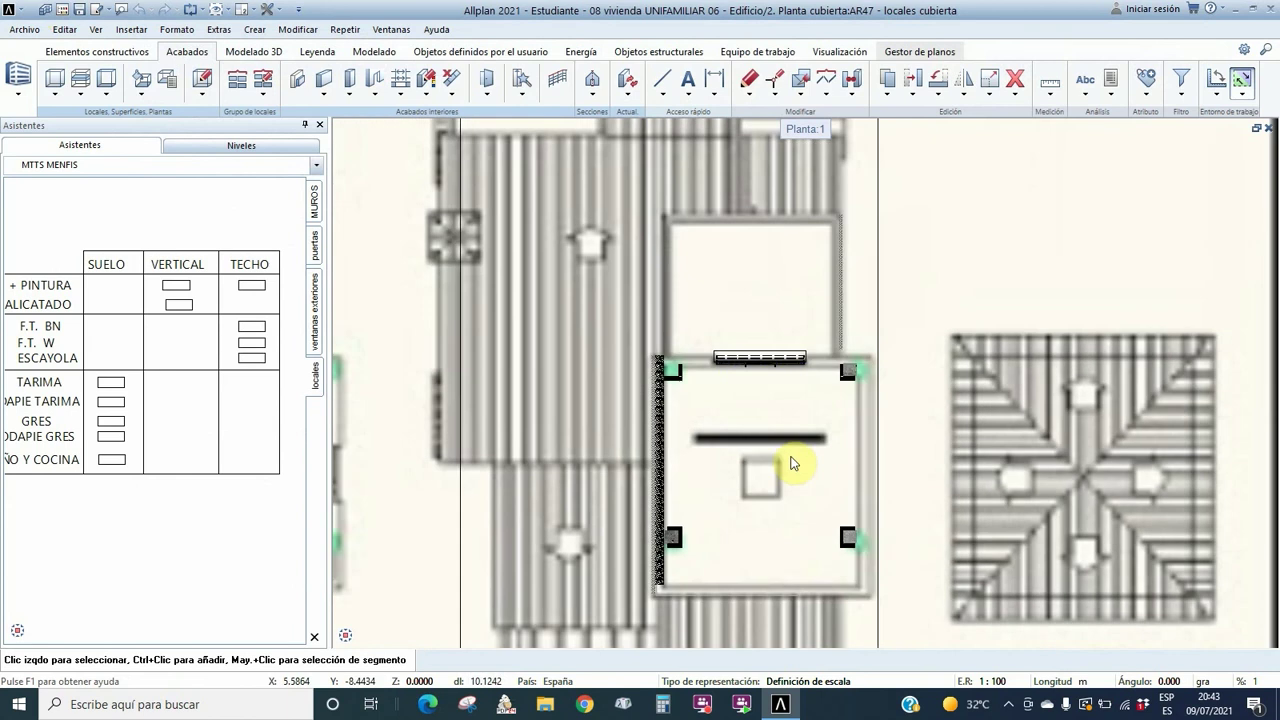
{"action": "left_click", "coordinate": [56, 96]}
{"action": "left_click", "coordinate": [72, 107]}
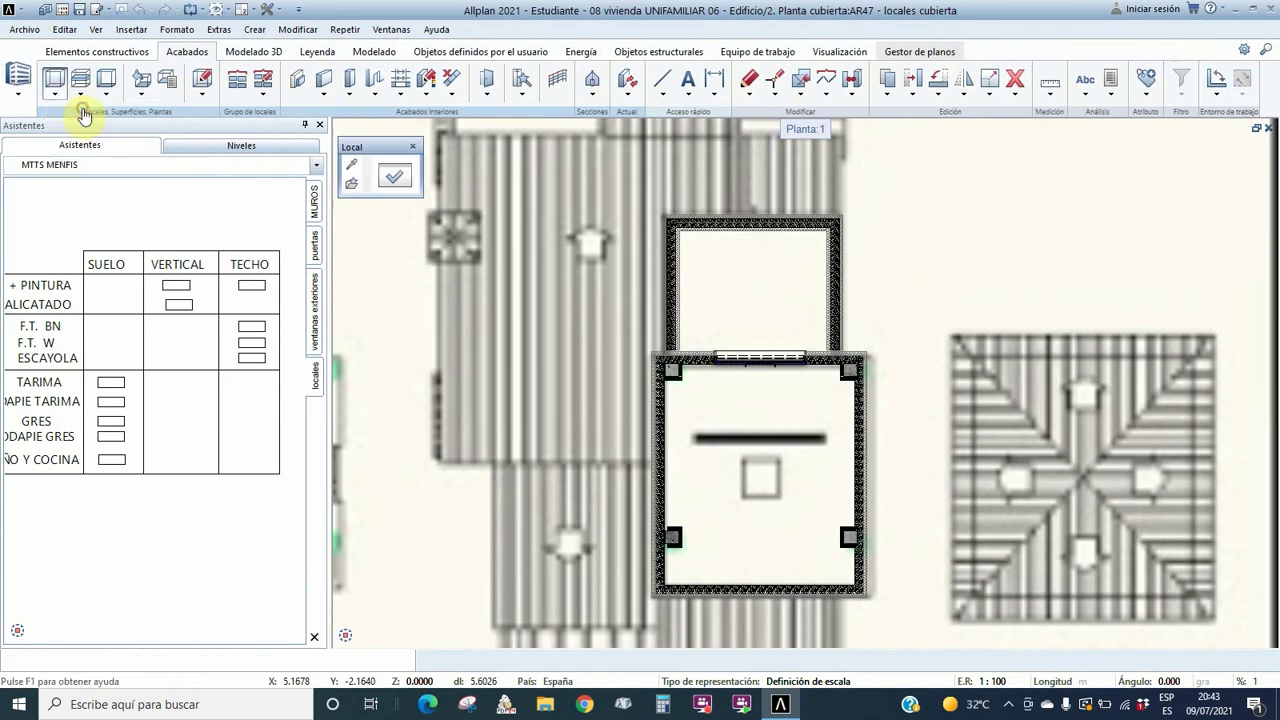
{"action": "left_click", "coordinate": [394, 176]}
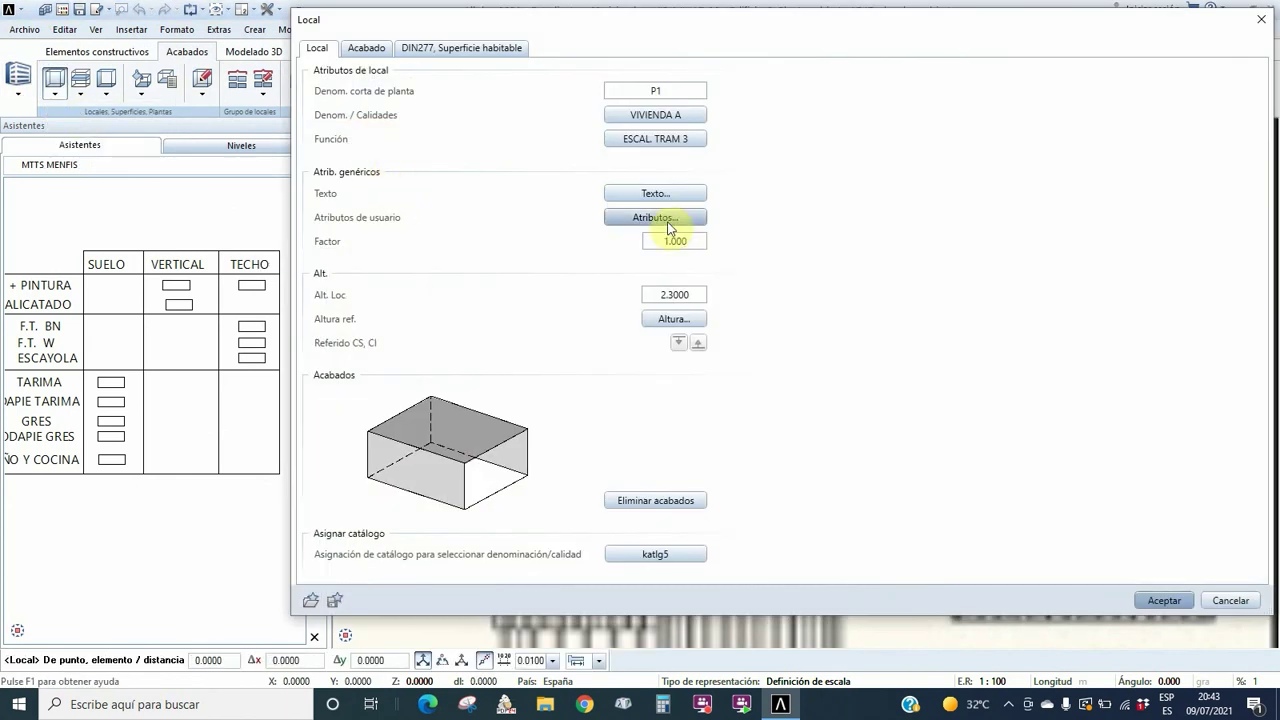
{"action": "left_click", "coordinate": [657, 139]}
{"action": "type", "text": "ESTUDIO"}
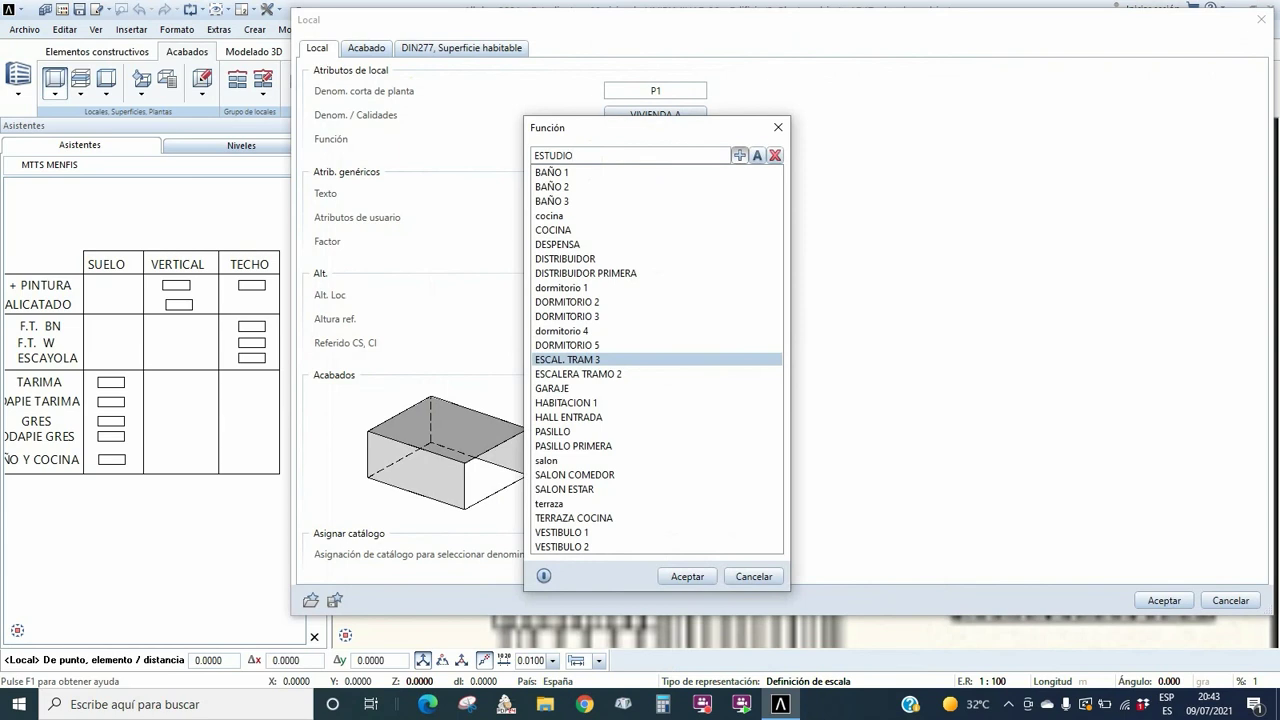
{"action": "key", "text": "Return"}
{"action": "left_click", "coordinate": [687, 576]}
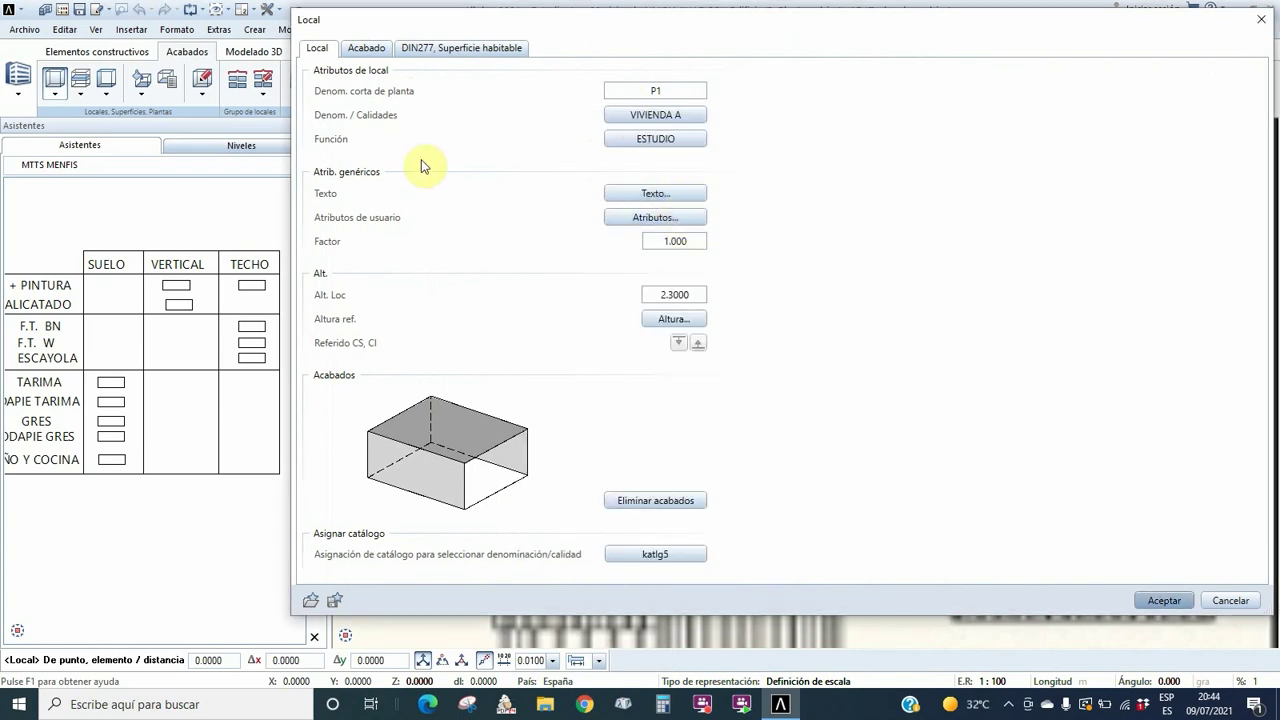
- Set the upper-level distance of the ESTUDIO room's reference height to 0
{"action": "left_click", "coordinate": [674, 320]}
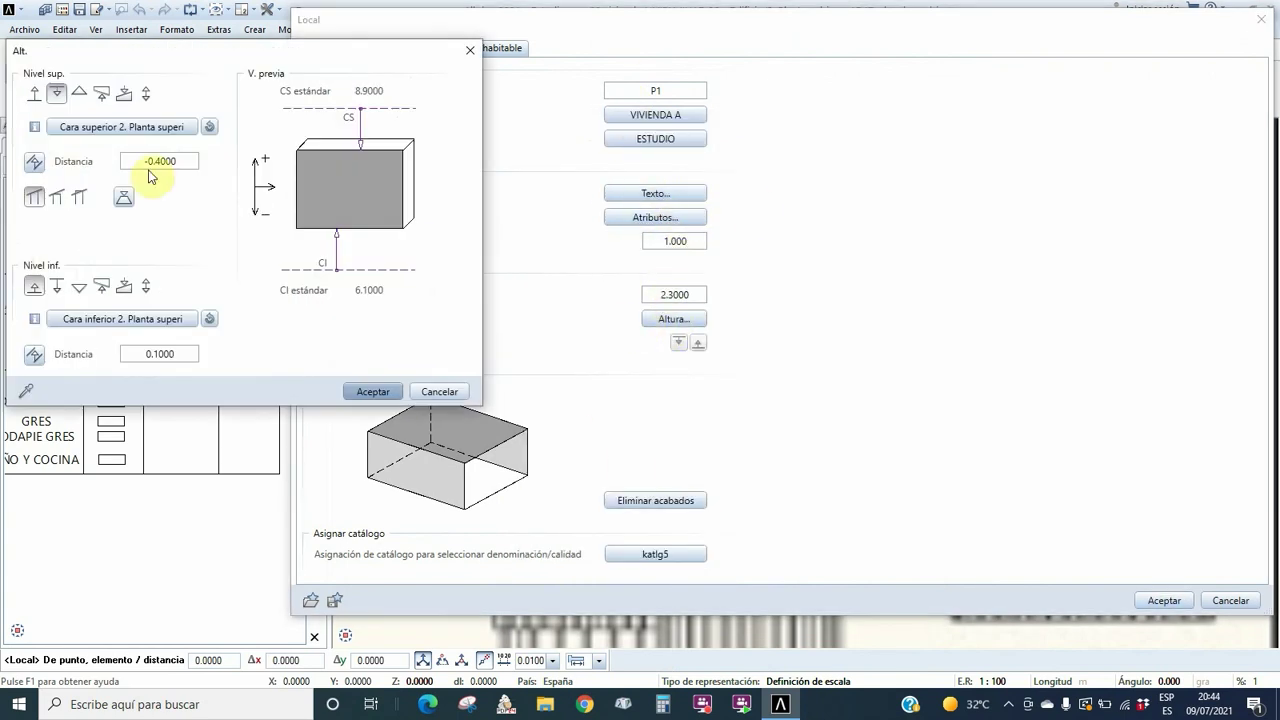
{"action": "left_click_drag", "start_coordinate": [196, 164], "coordinate": [92, 167]}
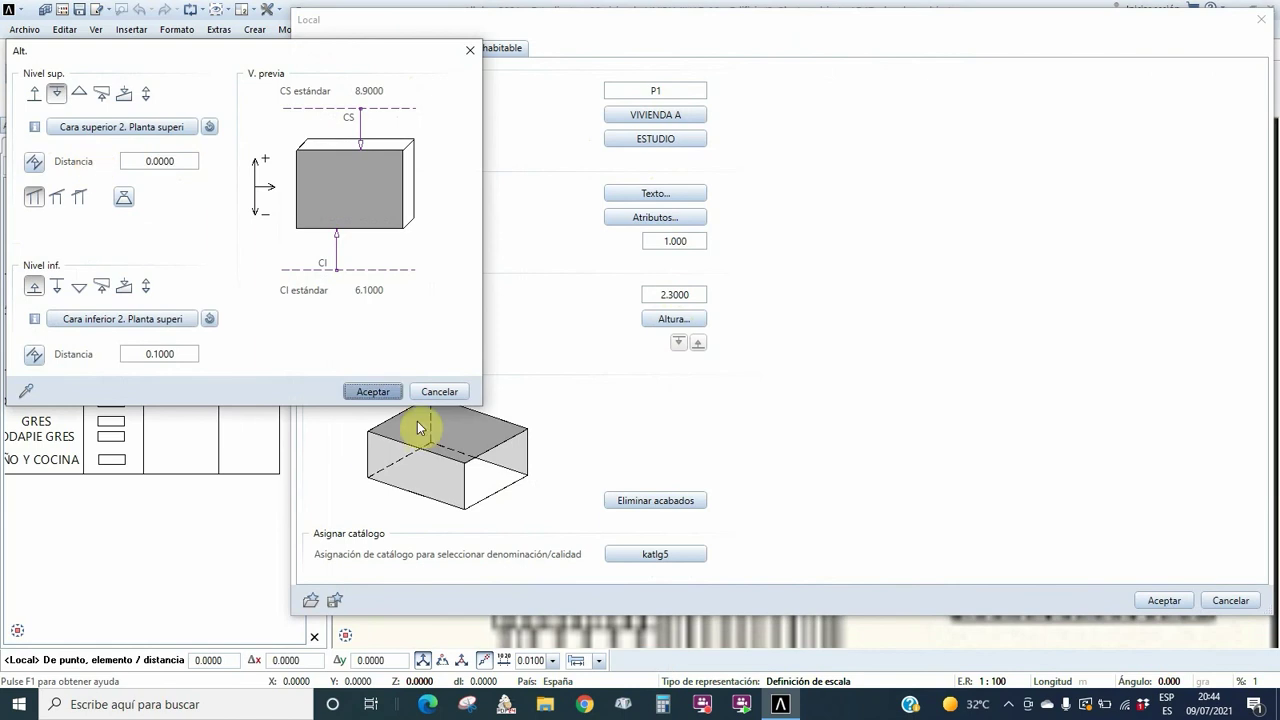
{"action": "left_click", "coordinate": [373, 391]}
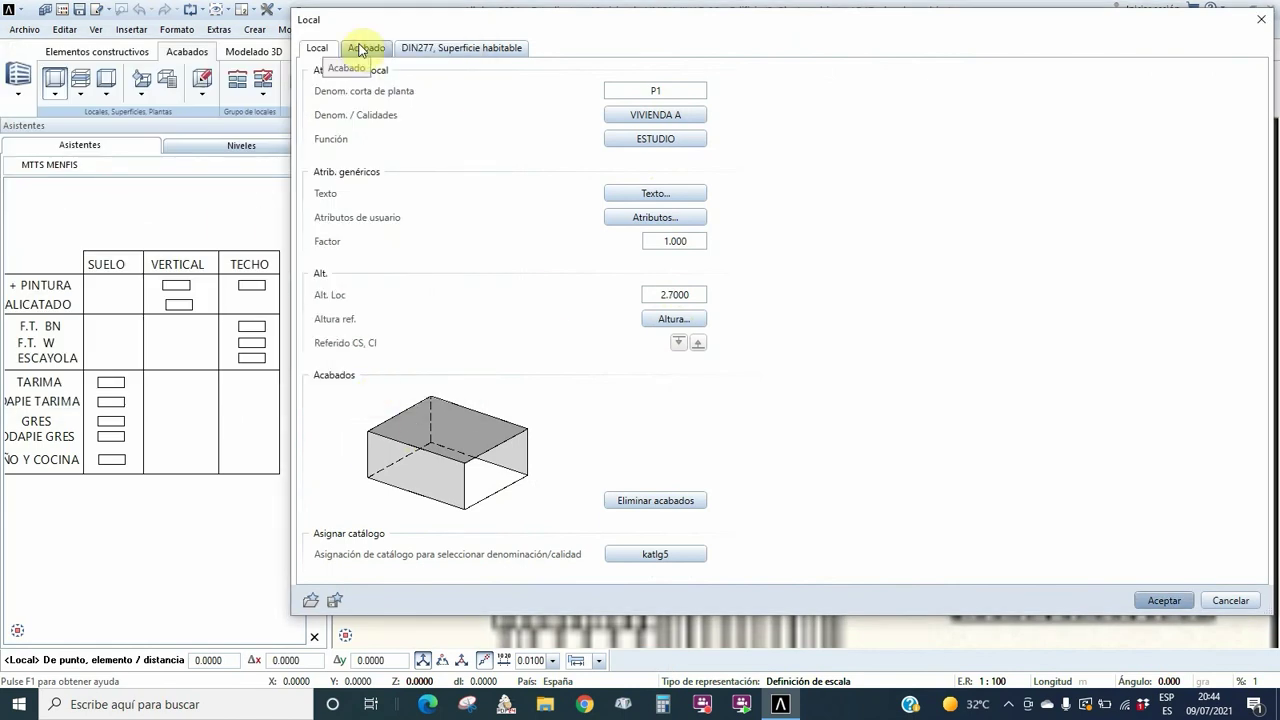
- Remove the YESO and pintura layers from the ESTUDIO room's ceiling finish
{"action": "left_click", "coordinate": [362, 48]}
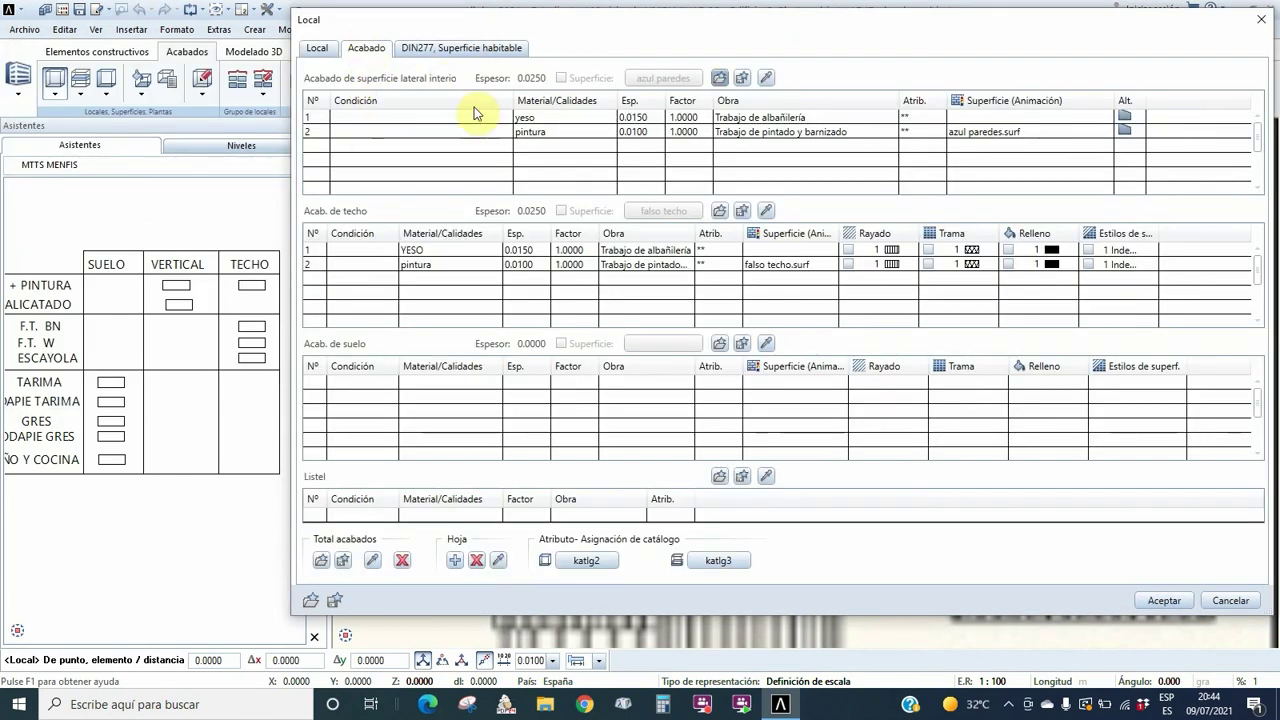
{"action": "left_click", "coordinate": [622, 132]}
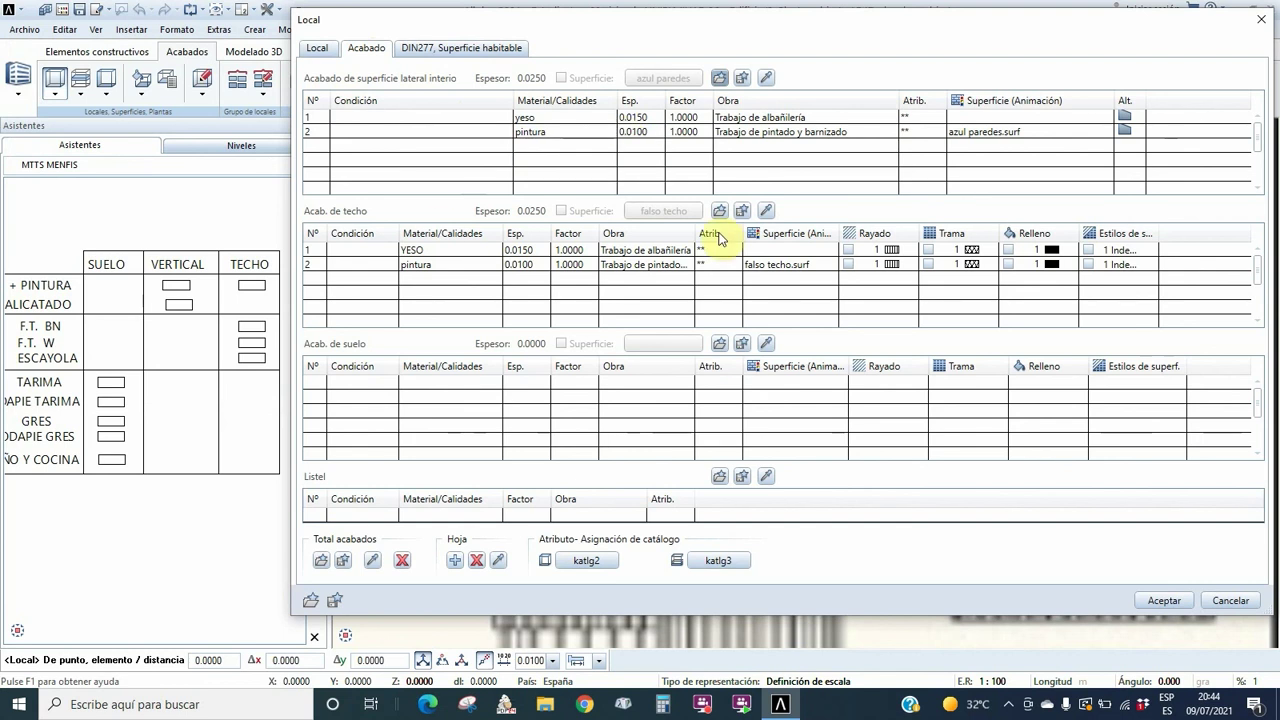
{"action": "left_click", "coordinate": [337, 255]}
{"action": "left_click", "coordinate": [478, 561]}
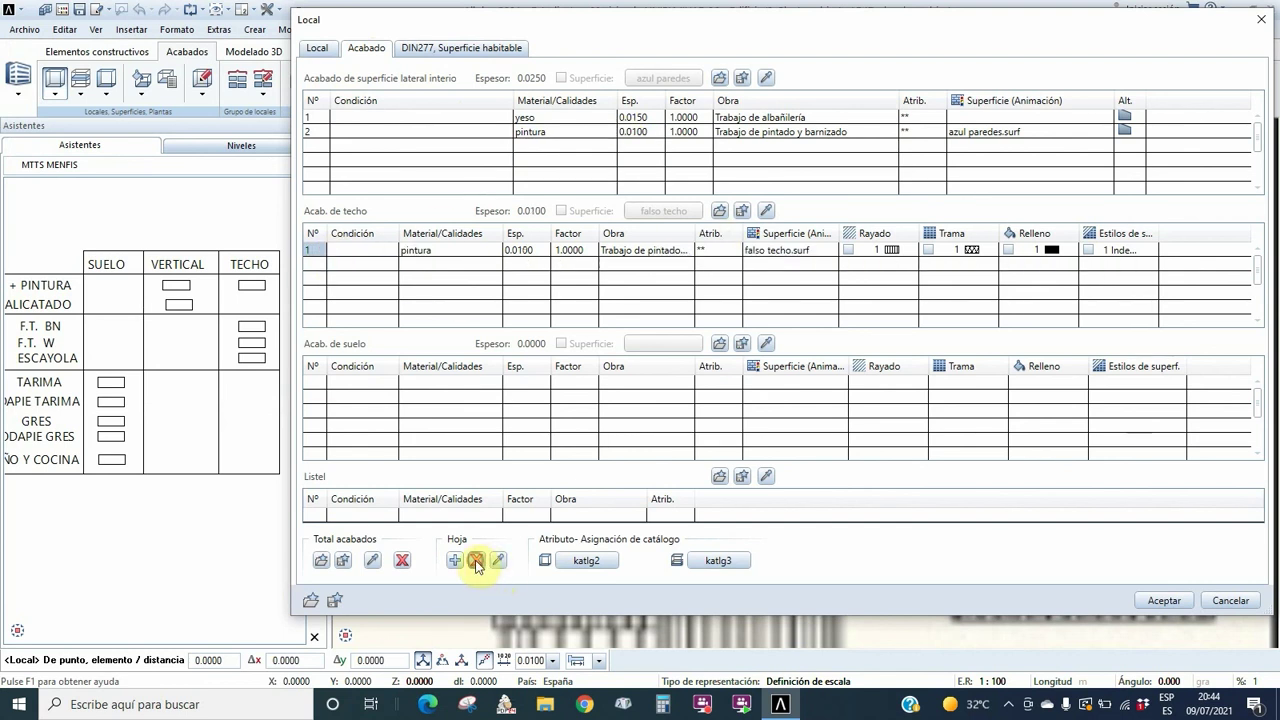
{"action": "key", "text": "Return"}
- Copy the TARIMA floor finish and the RODAPIE TARIMA skirting from the assistant's finishes table into the ESTUDIO room
{"action": "left_click", "coordinate": [110, 393]}
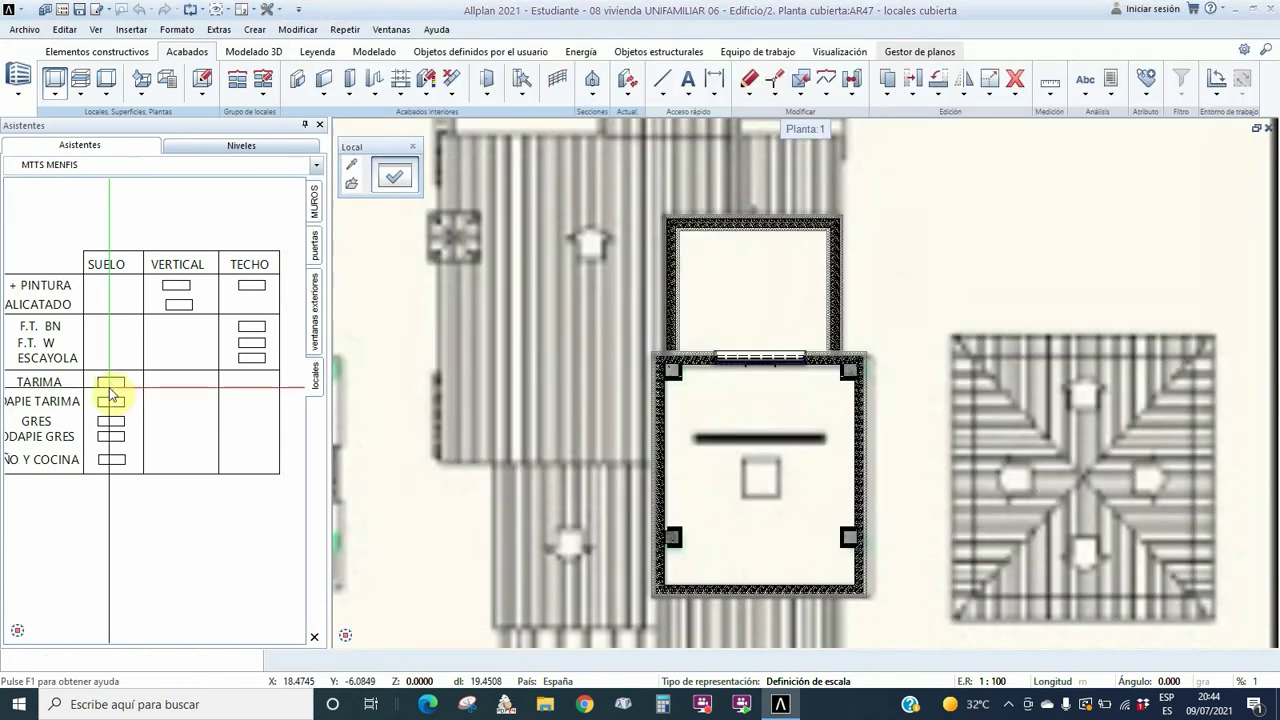
{"action": "left_click", "coordinate": [494, 443]}
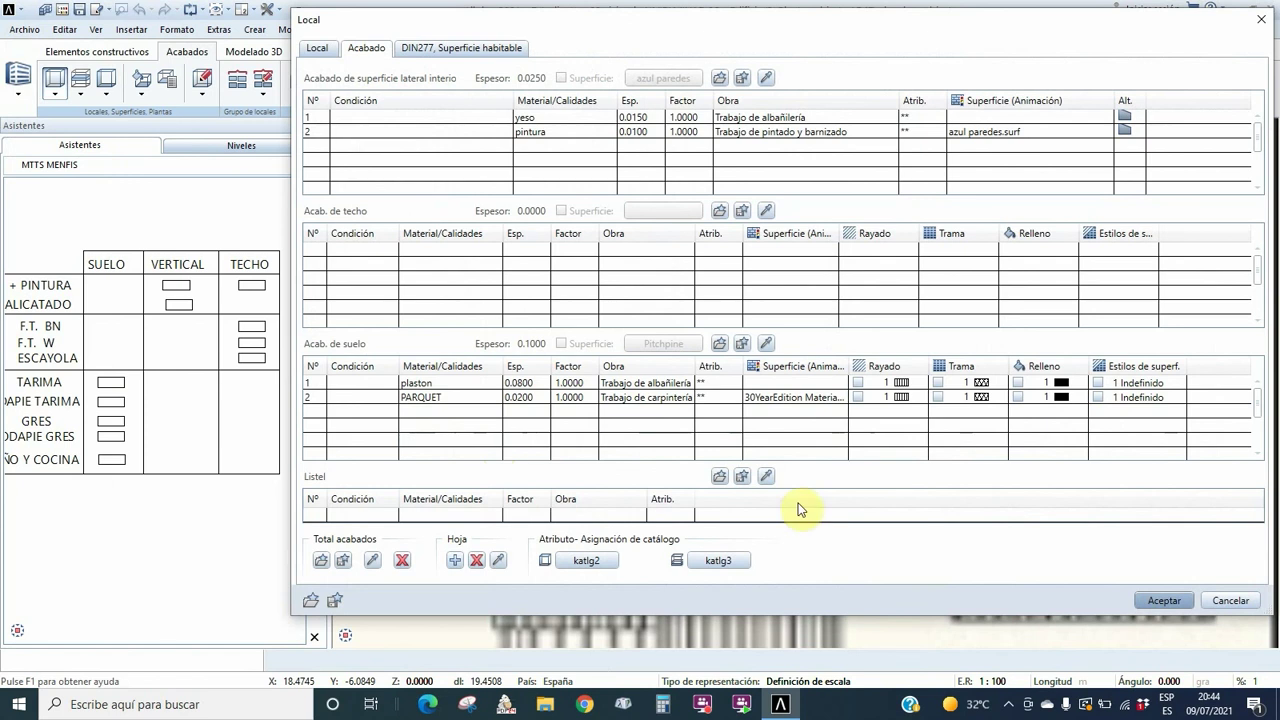
{"action": "left_click", "coordinate": [766, 476]}
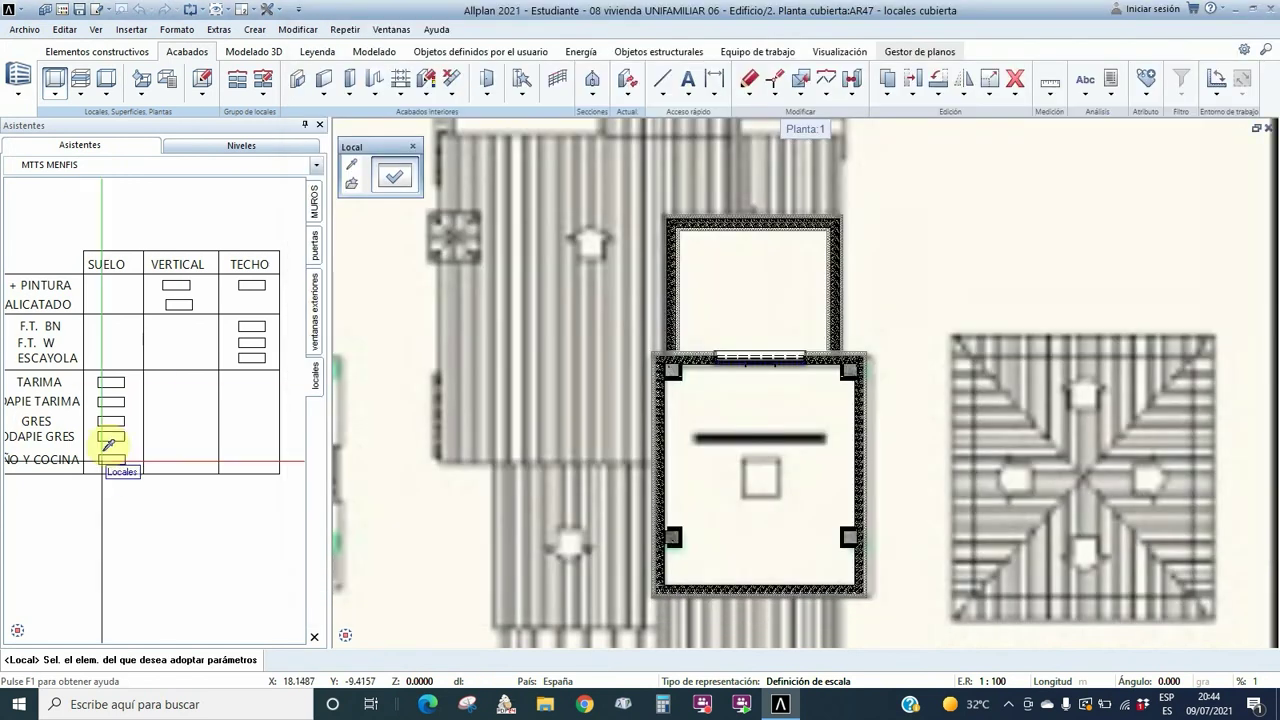
{"action": "left_click", "coordinate": [111, 398]}
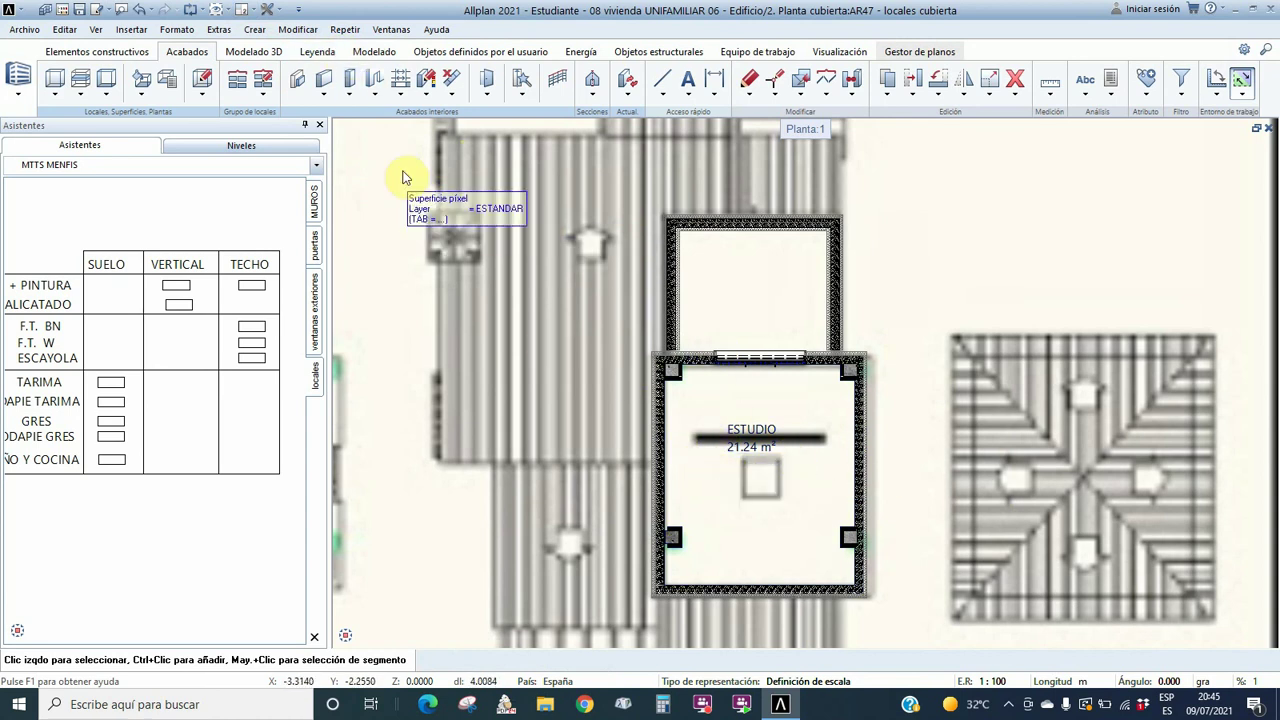
- Make file 16 locales sotano of Planta sótano the active file in the model hierarchy
{"action": "left_click", "coordinate": [63, 12]}
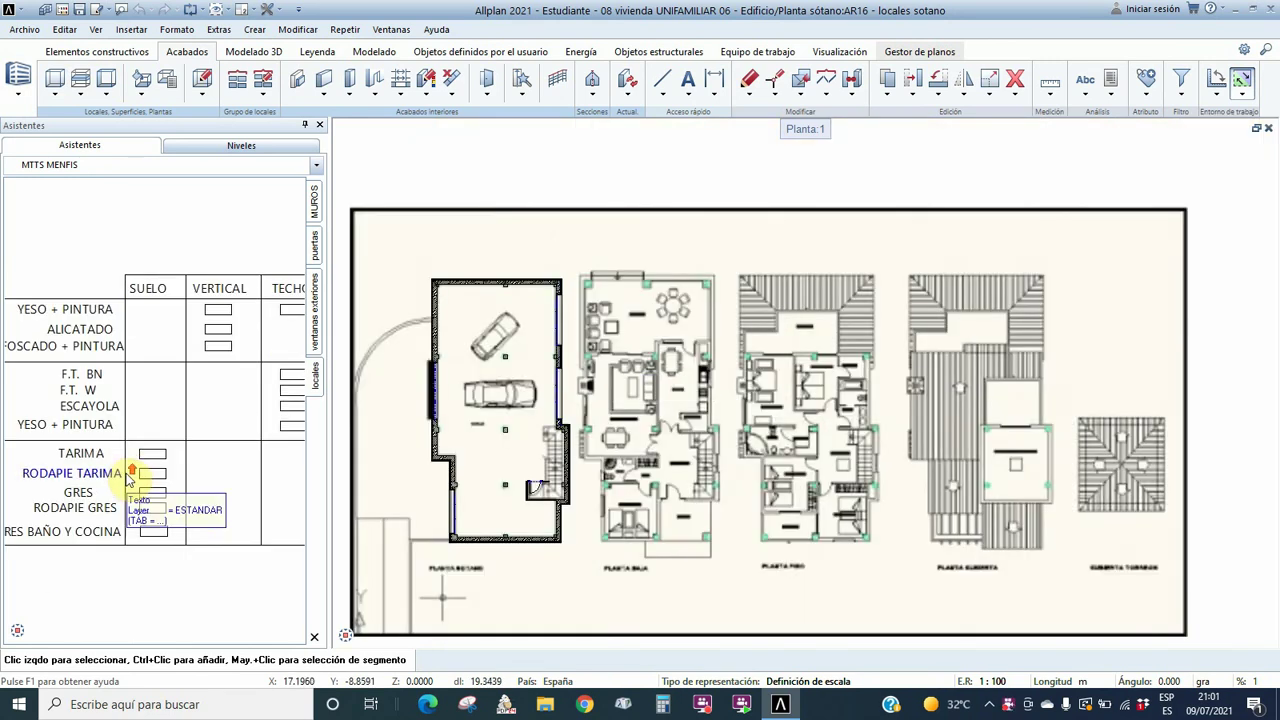
{"action": "scroll", "coordinate": [198, 403], "scroll_direction": "up", "scroll_amount": 1}
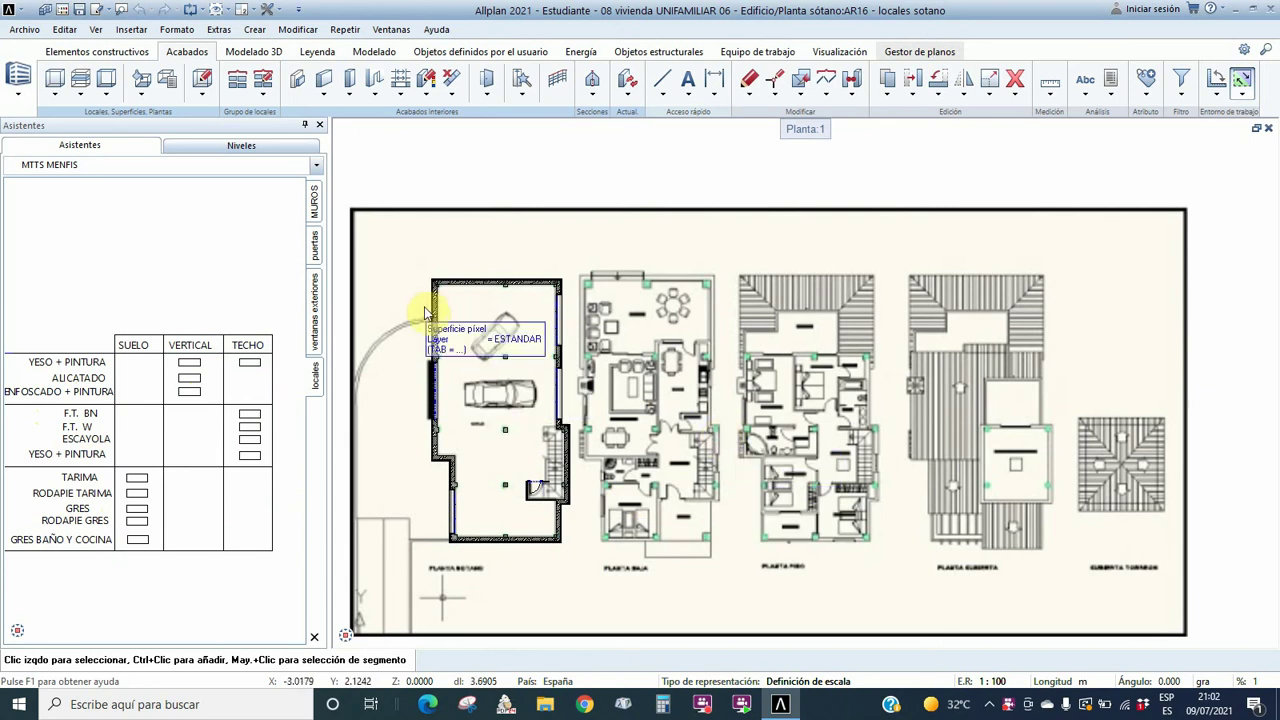
{"action": "scroll", "coordinate": [437, 322], "scroll_direction": "up", "scroll_amount": 2}
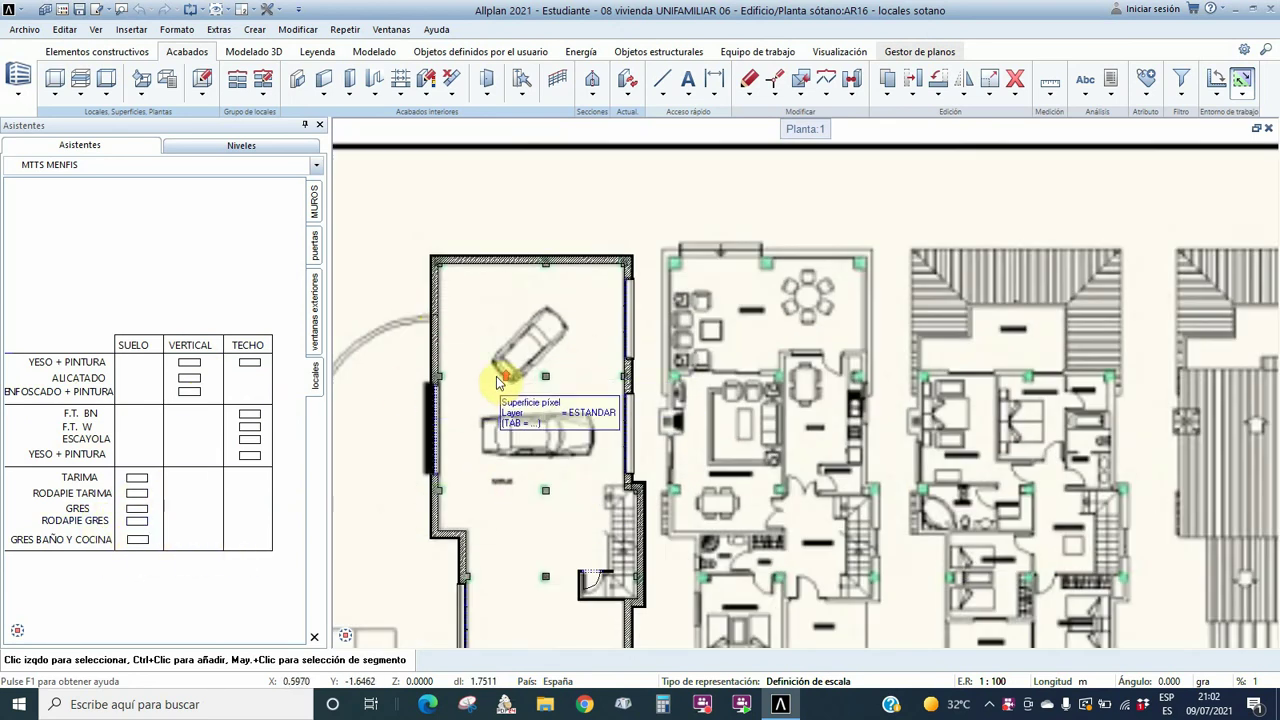
{"action": "scroll", "coordinate": [560, 380], "scroll_direction": "down", "scroll_amount": 1}
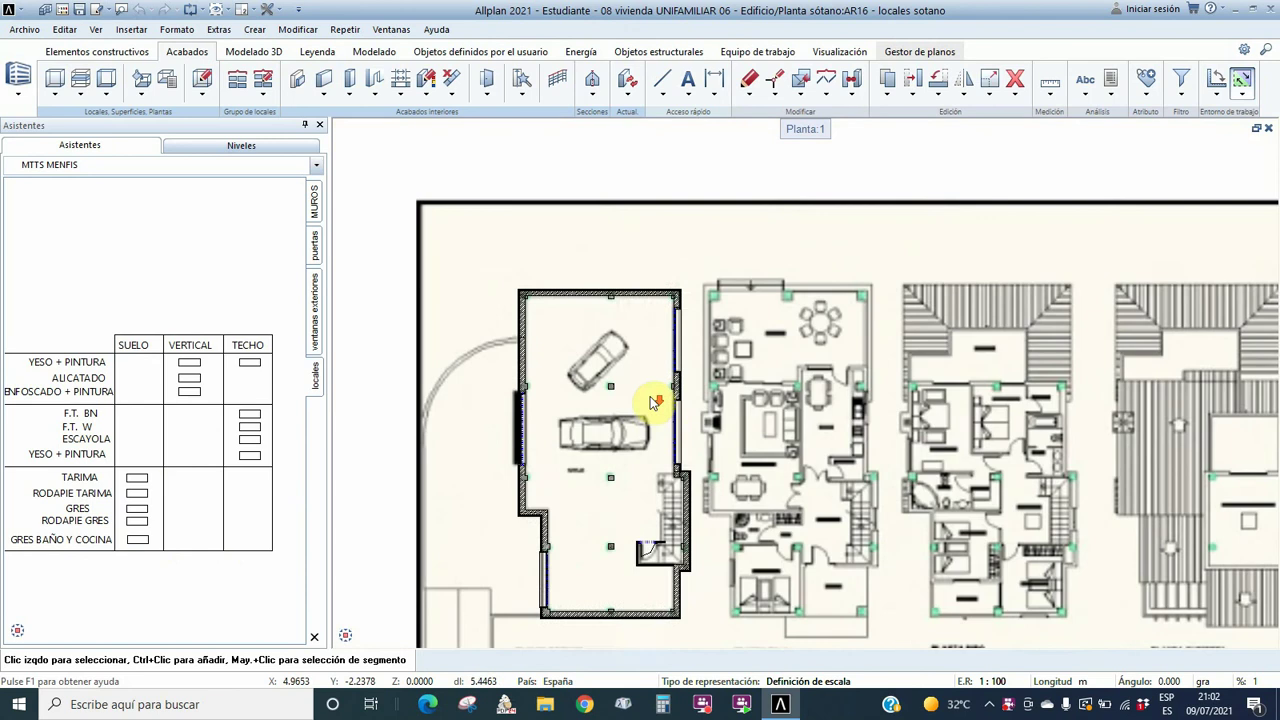
- Start a new room for the basement and set its function to GARAJE
{"action": "left_click", "coordinate": [55, 100]}
{"action": "left_click", "coordinate": [58, 106]}
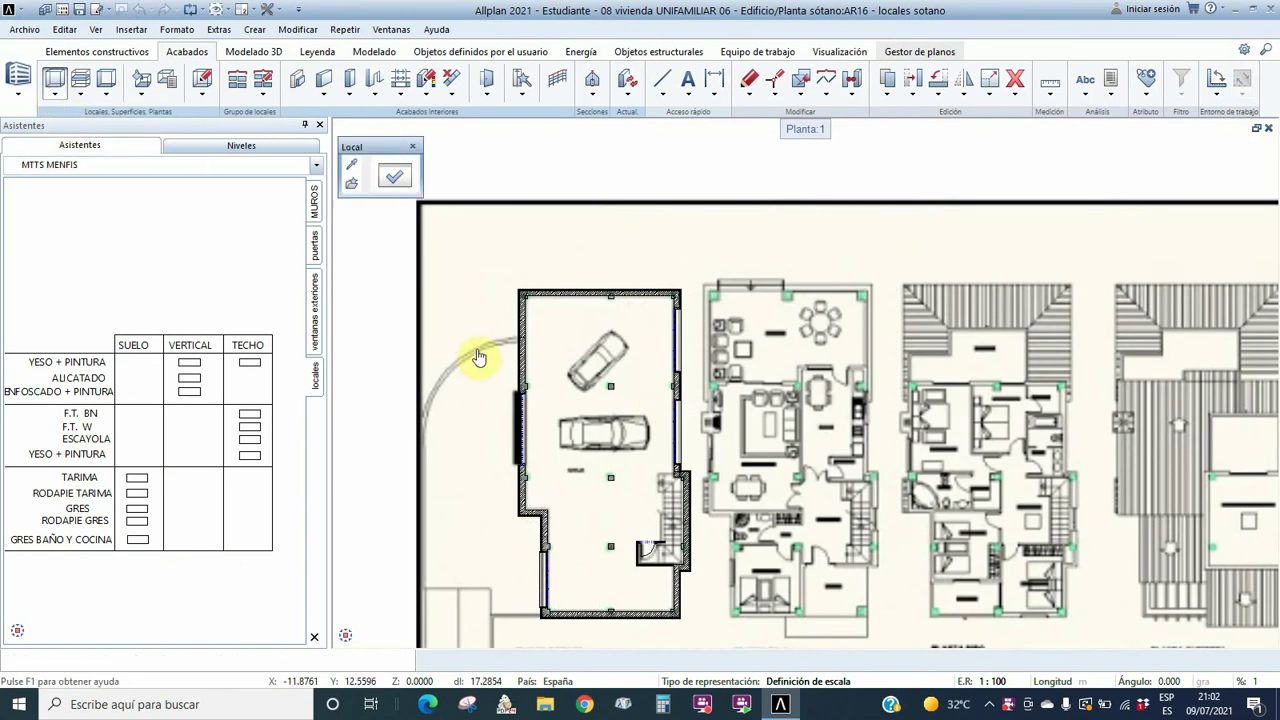
{"action": "left_click", "coordinate": [352, 174]}
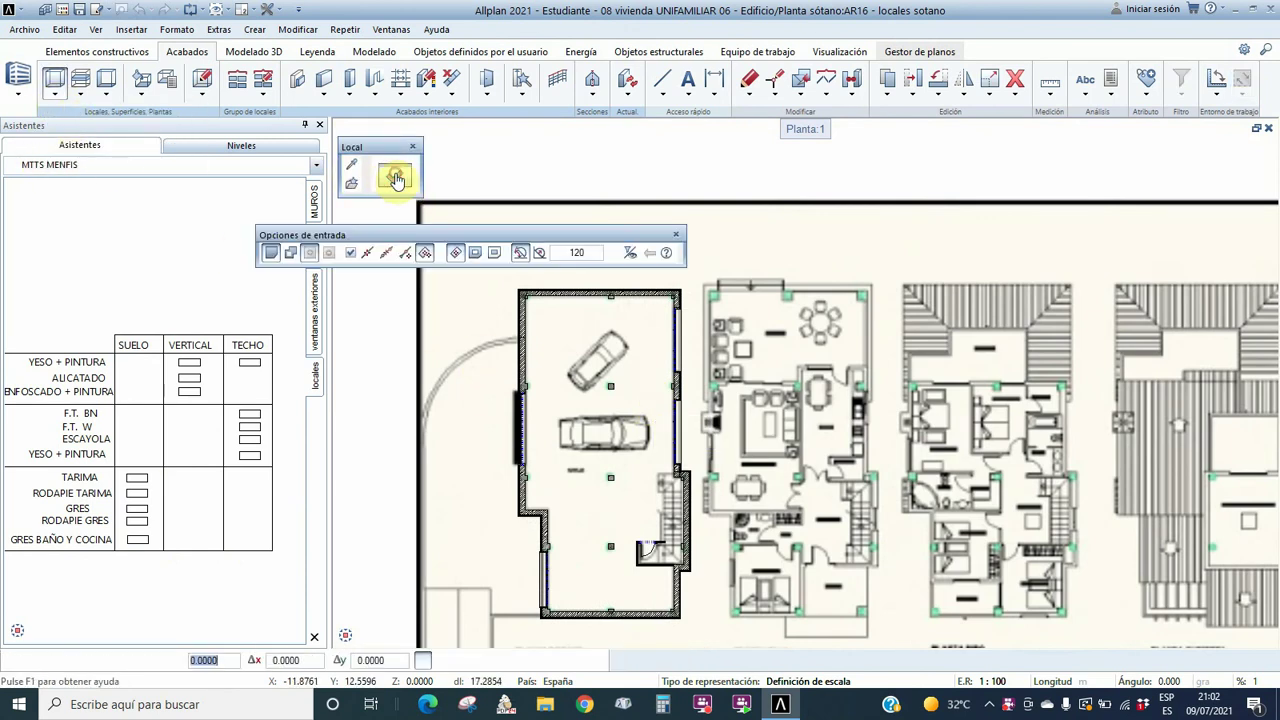
{"action": "left_click", "coordinate": [395, 177]}
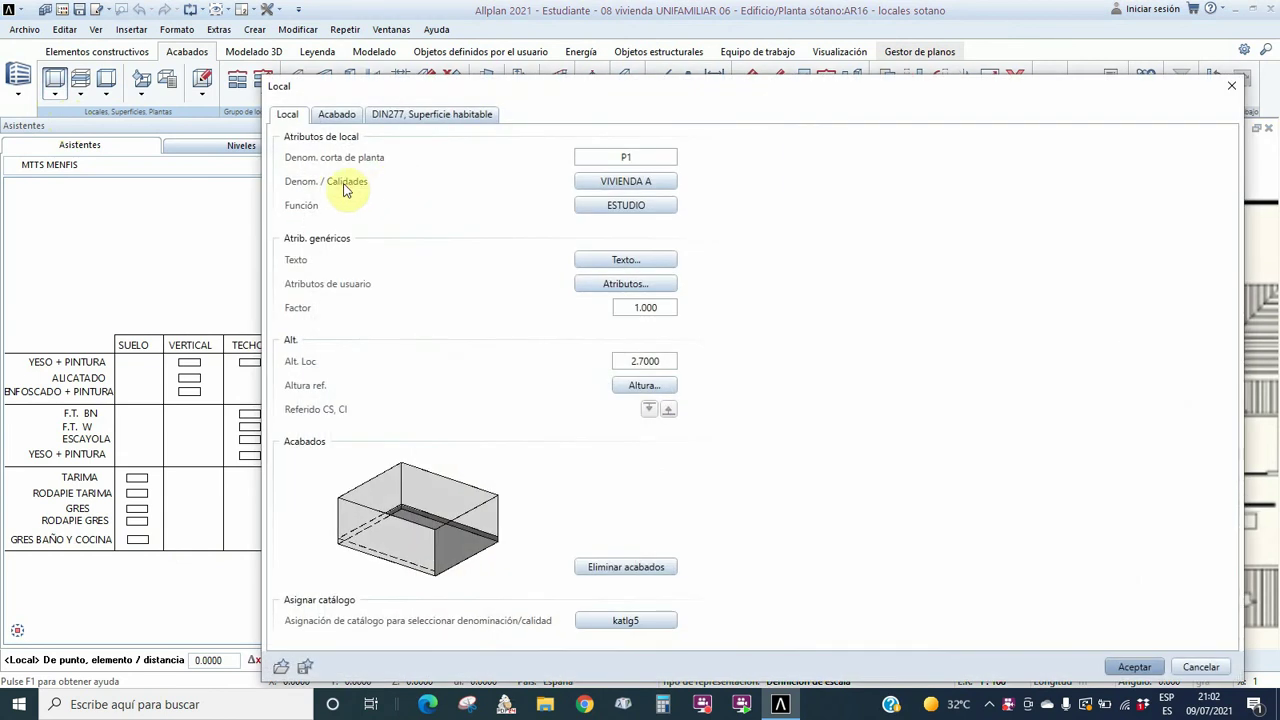
{"action": "left_click", "coordinate": [649, 205]}
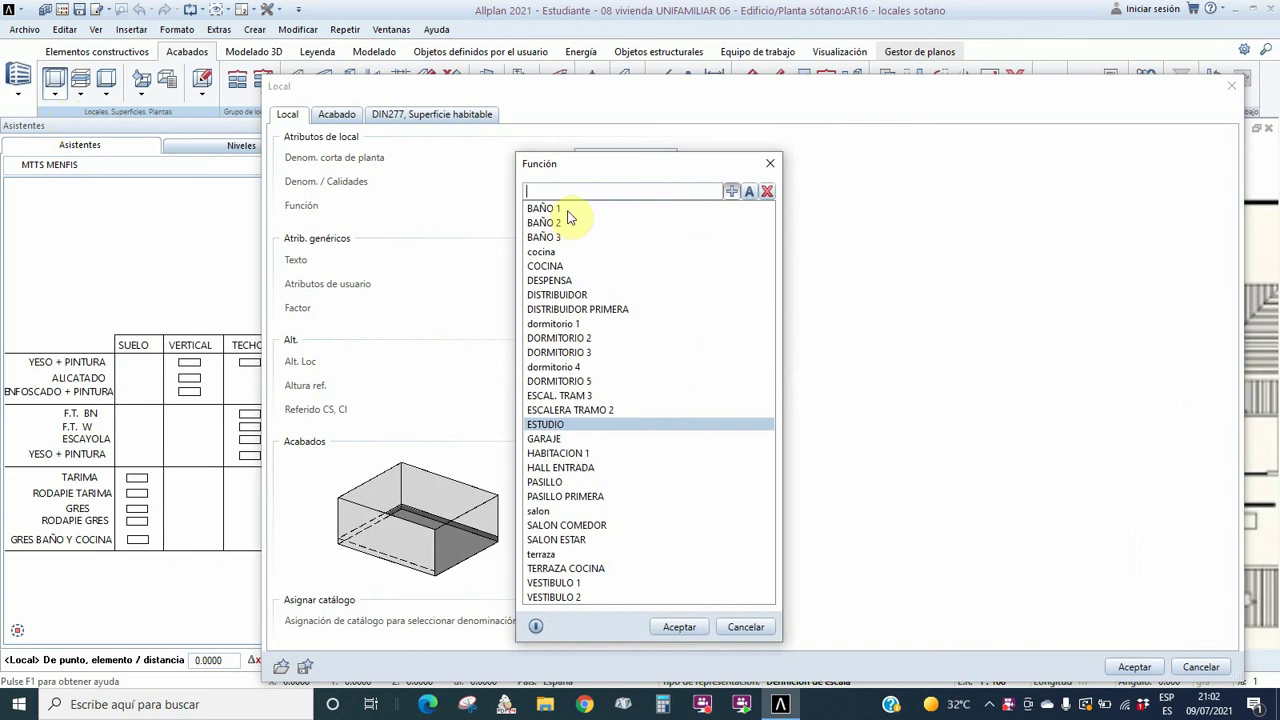
{"action": "type", "text": "GARAJE"}
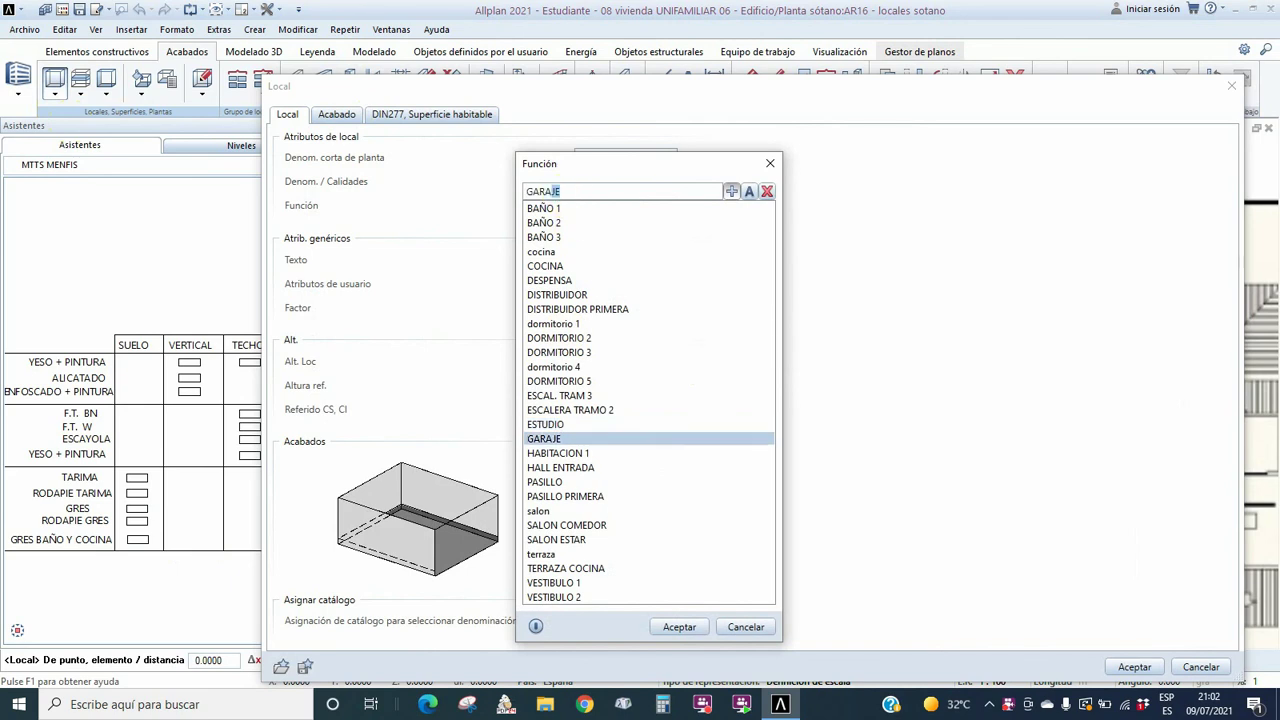
{"action": "left_click", "coordinate": [679, 628]}
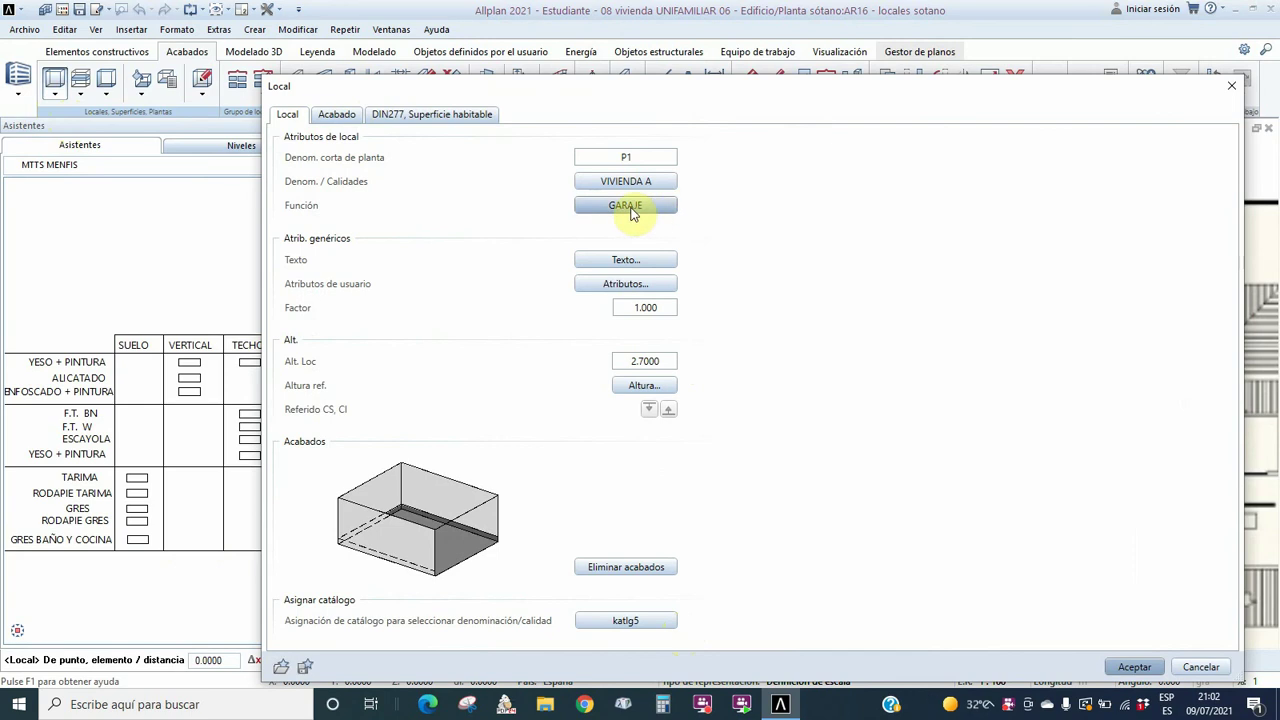